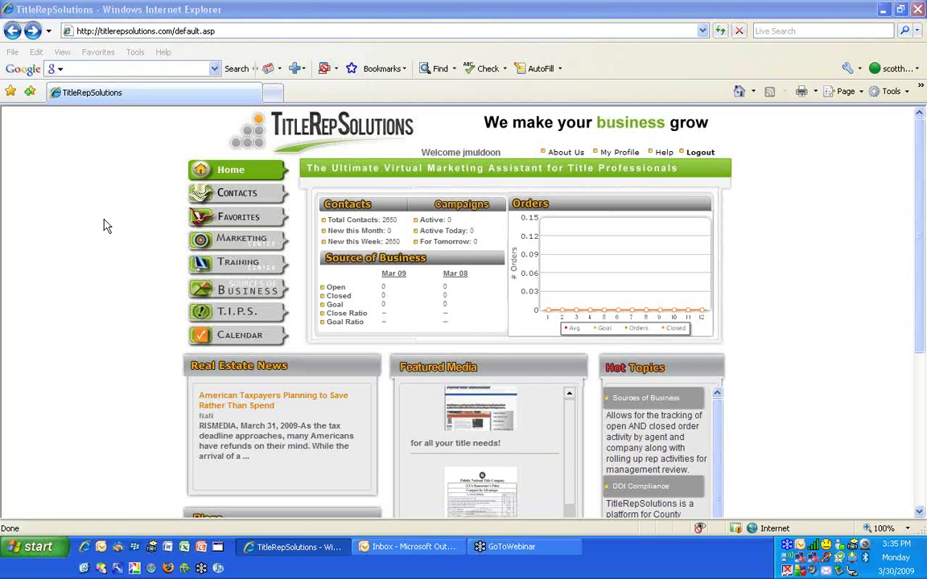
Open My Profile and review contact, flyer and account details, including the password fields
left_click(629, 156)
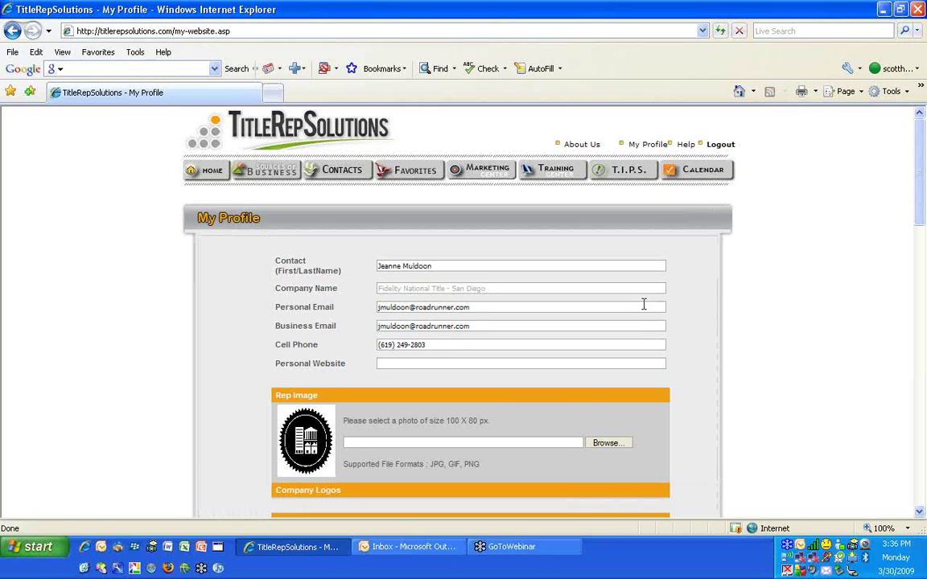
scroll(628, 307, "down", 4)
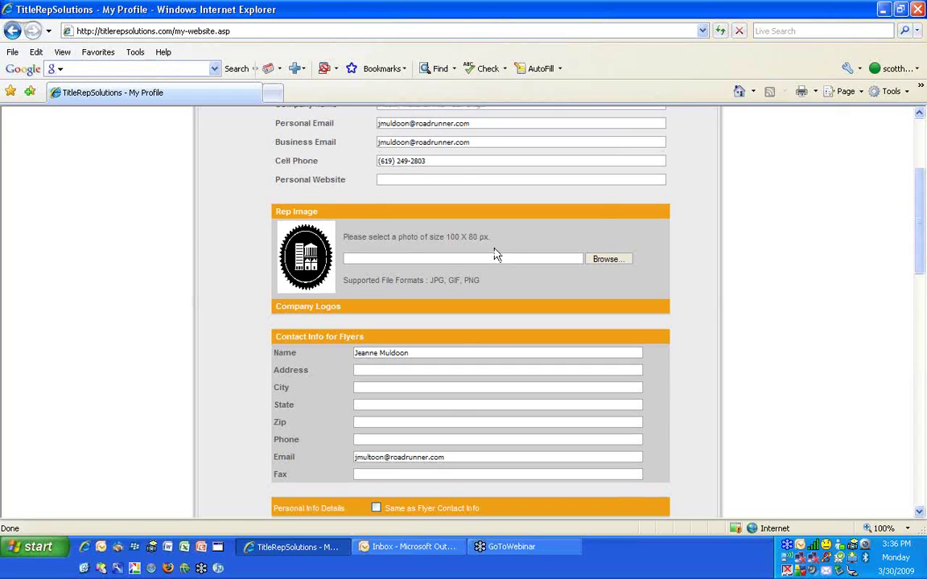
scroll(508, 238, "up", 1)
scroll(512, 240, "down", 2)
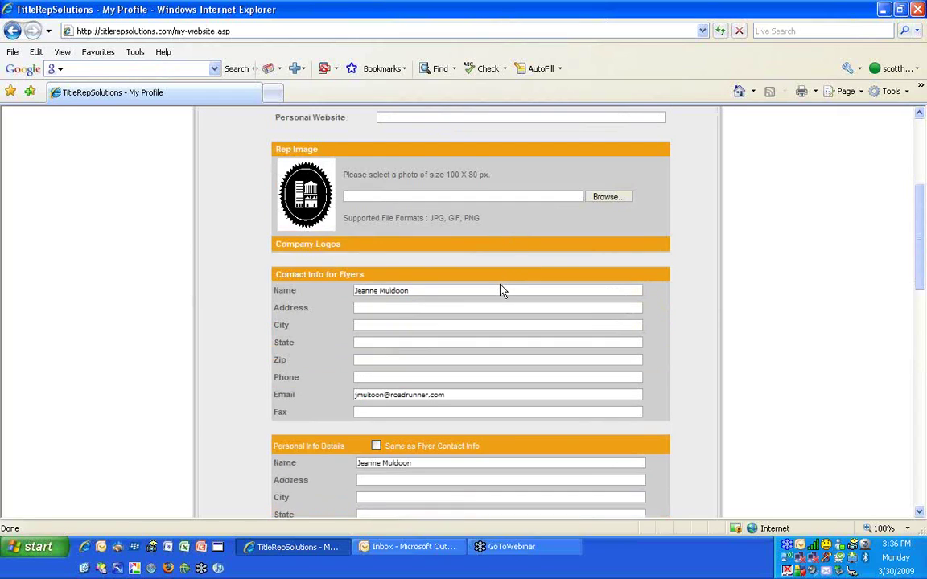
scroll(501, 289, "down", 1)
scroll(531, 294, "down", 10)
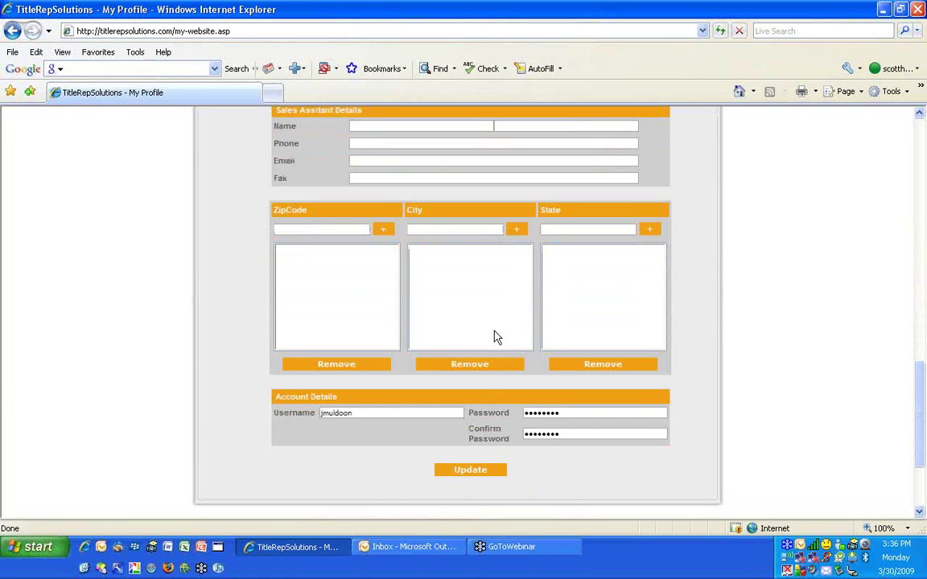
double_click(555, 413)
double_click(569, 435)
left_click(312, 228)
scroll(768, 189, "up", 15)
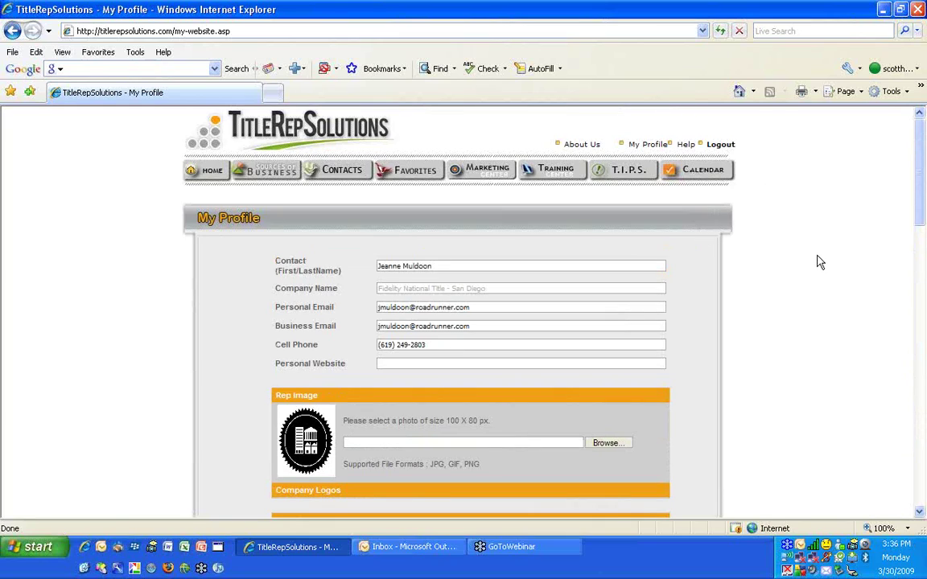
Return to the Home dashboard and open the Contacts list to browse the contacts
left_click(206, 170)
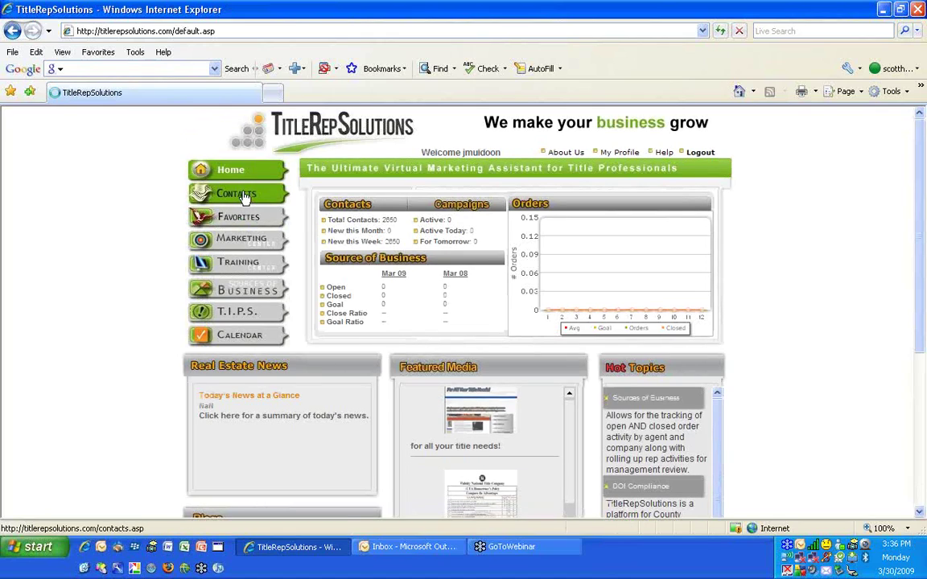
left_click(246, 199)
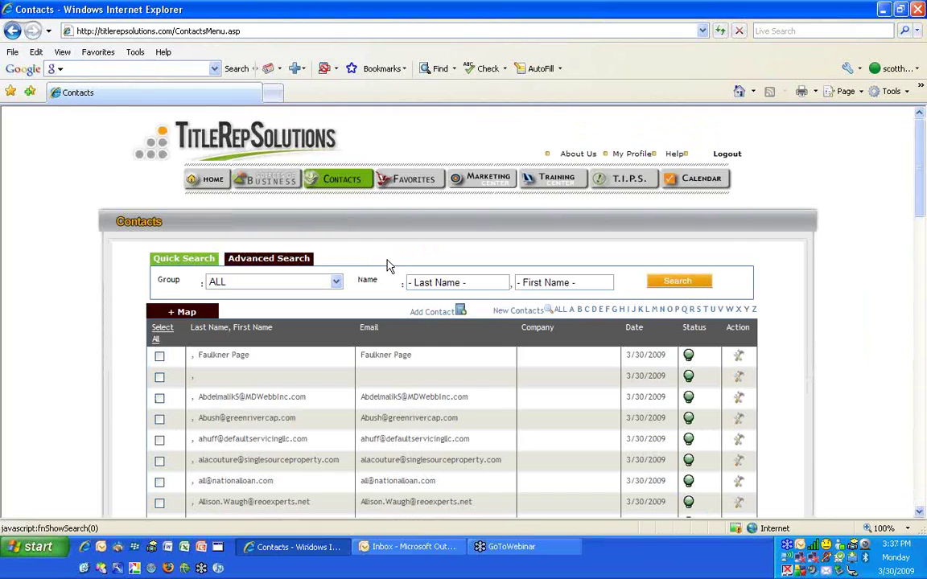
scroll(387, 266, "down", 2)
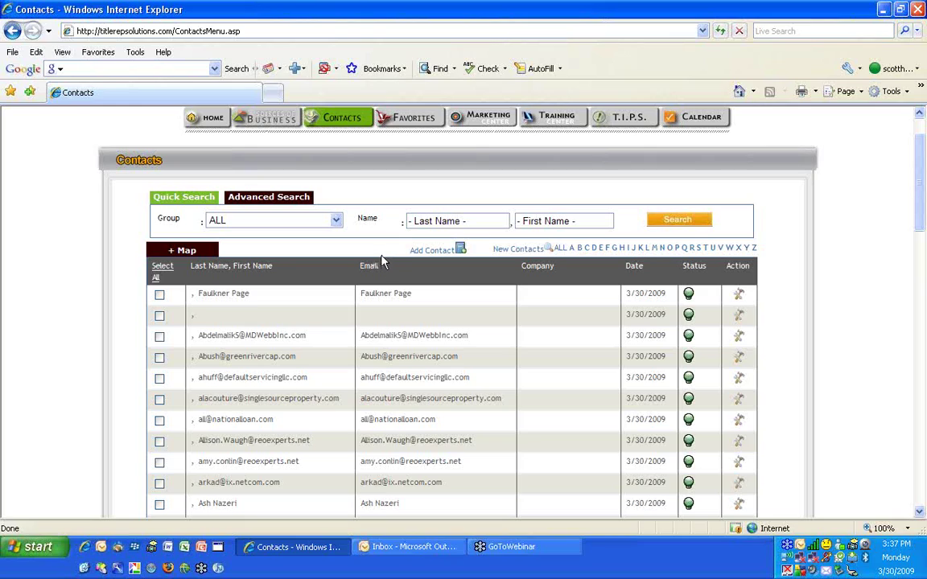
Filter the contact list to the REO Email Database group, which totals 89 contacts
left_click(303, 224)
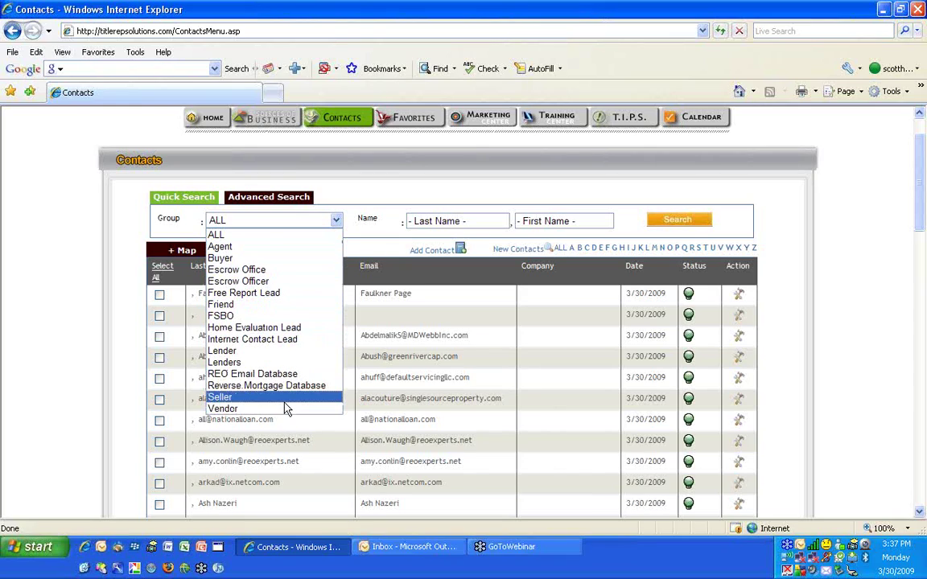
left_click(297, 376)
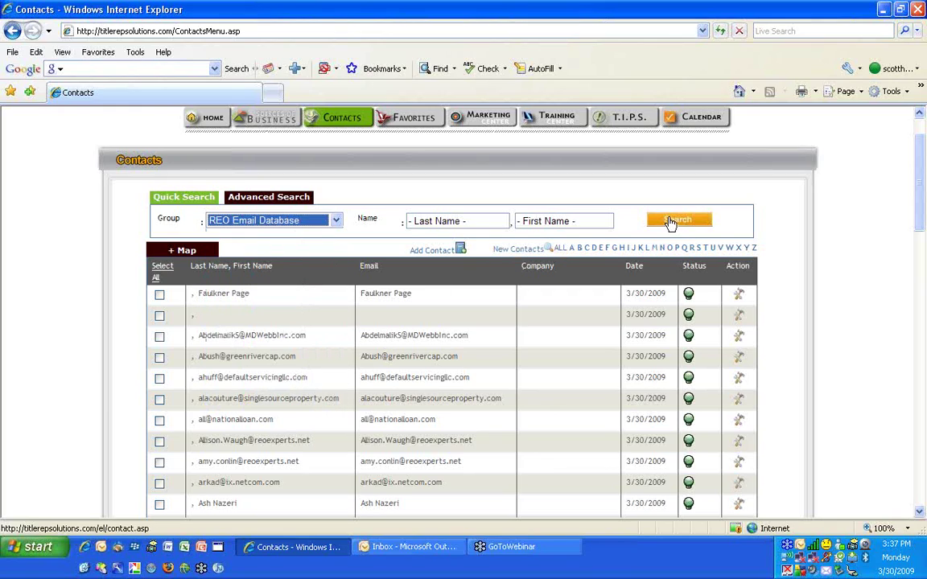
left_click(669, 227)
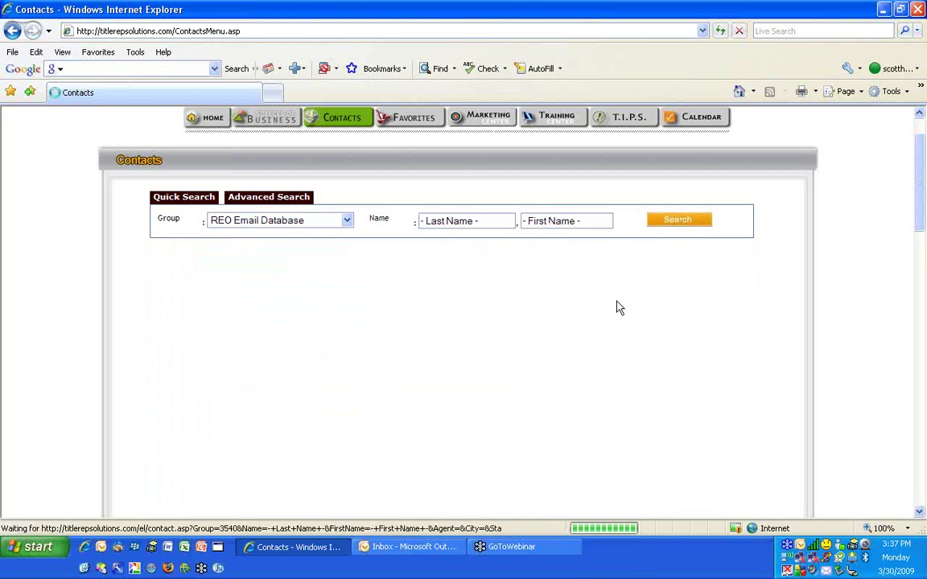
scroll(616, 306, "down", 10)
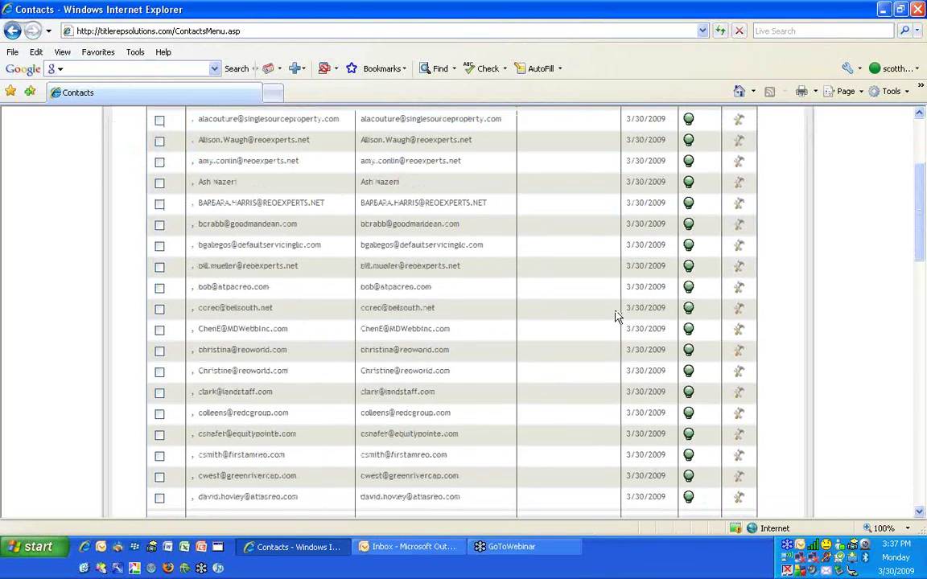
scroll(616, 315, "down", 10)
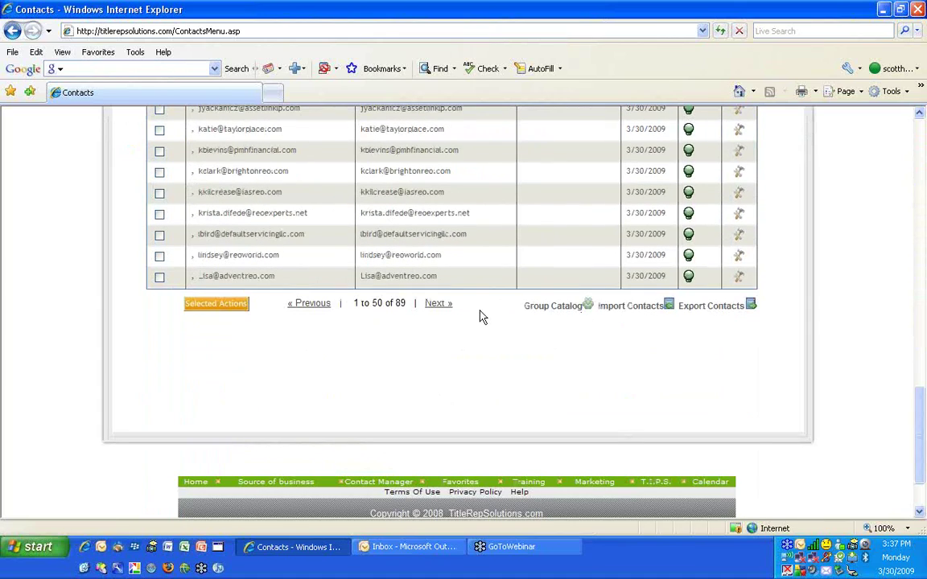
left_click_drag(394, 303, 424, 305)
scroll(415, 232, "up", 20)
Switch the group filter to Reverse Mortgage Database and search again
left_click(347, 282)
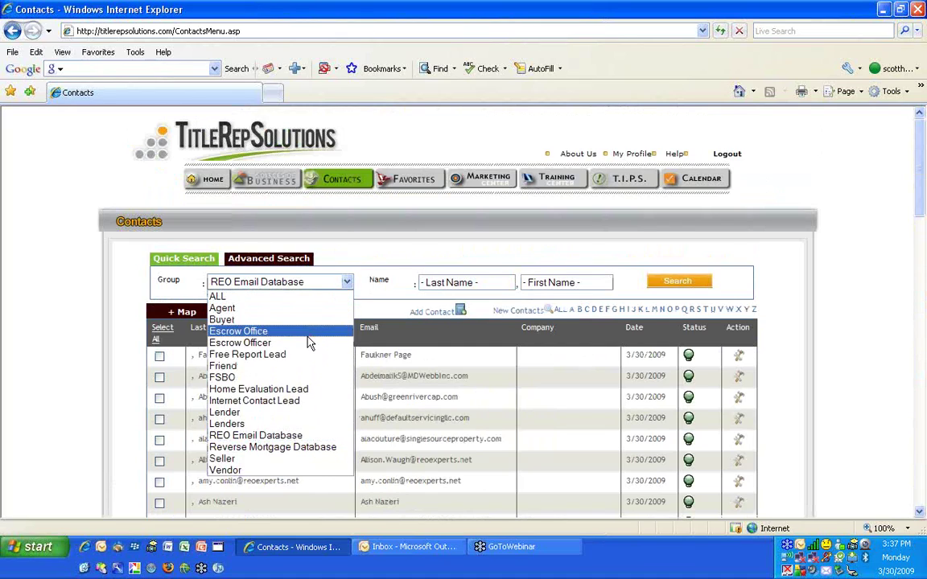
left_click(314, 449)
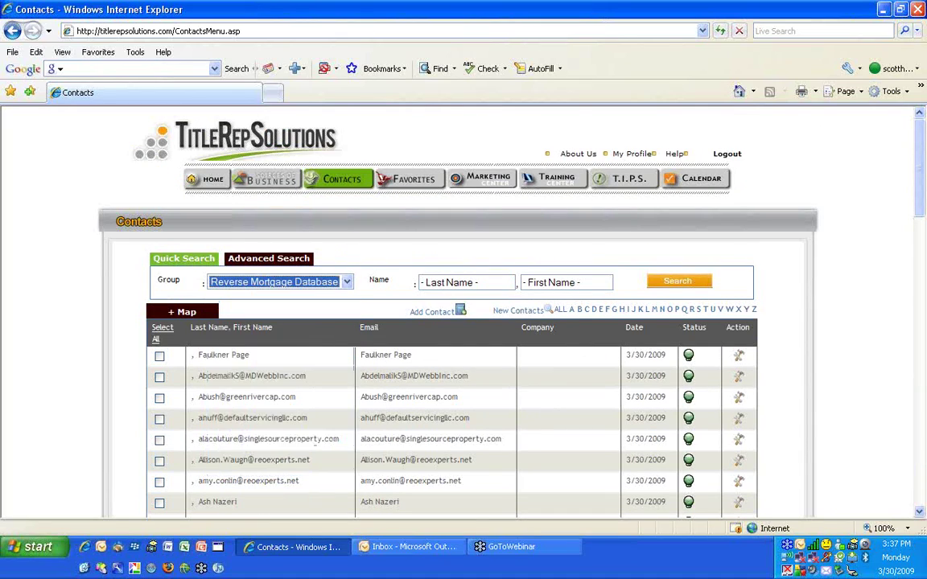
left_click(674, 281)
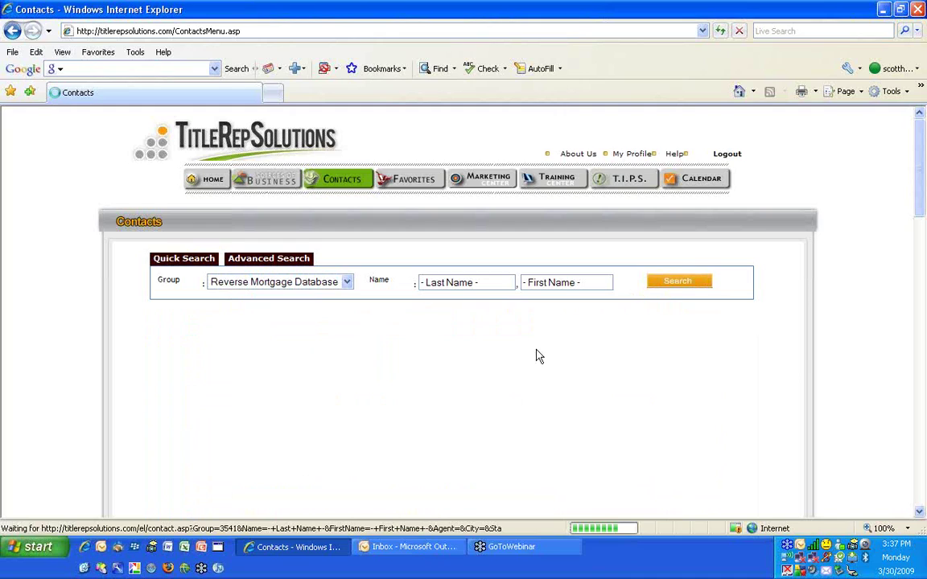
scroll(500, 354, "down", 15)
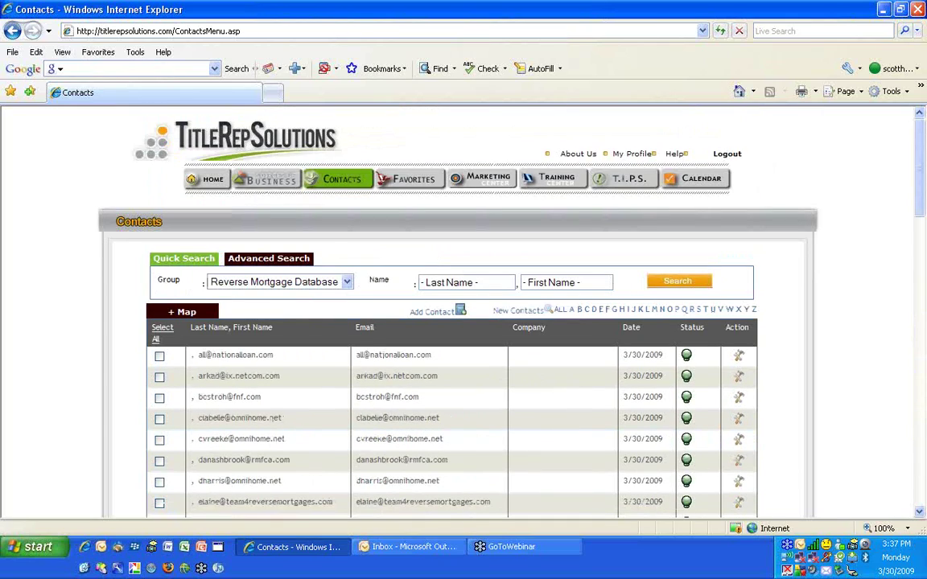
Filter the contact list to the Lenders group, then to the Lender group
left_click(348, 283)
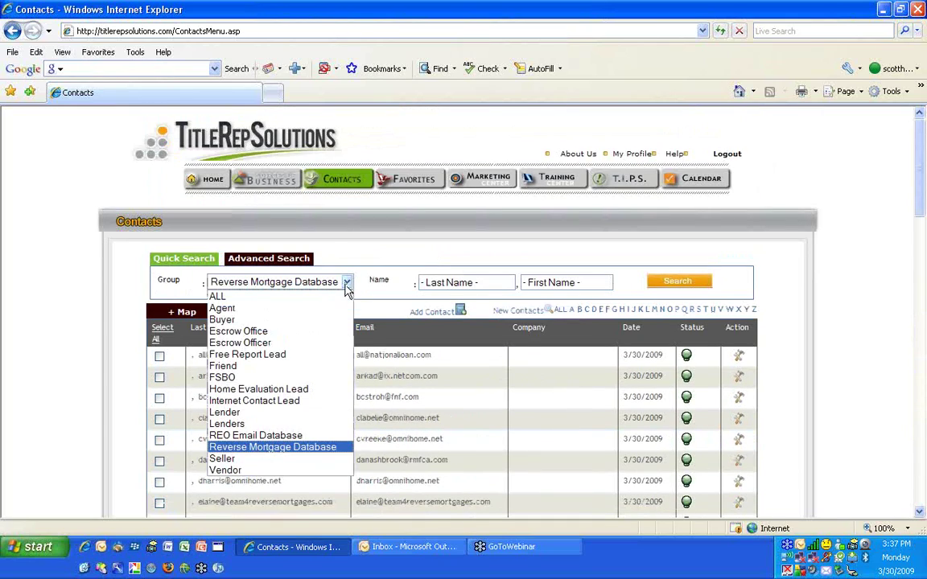
left_click(272, 429)
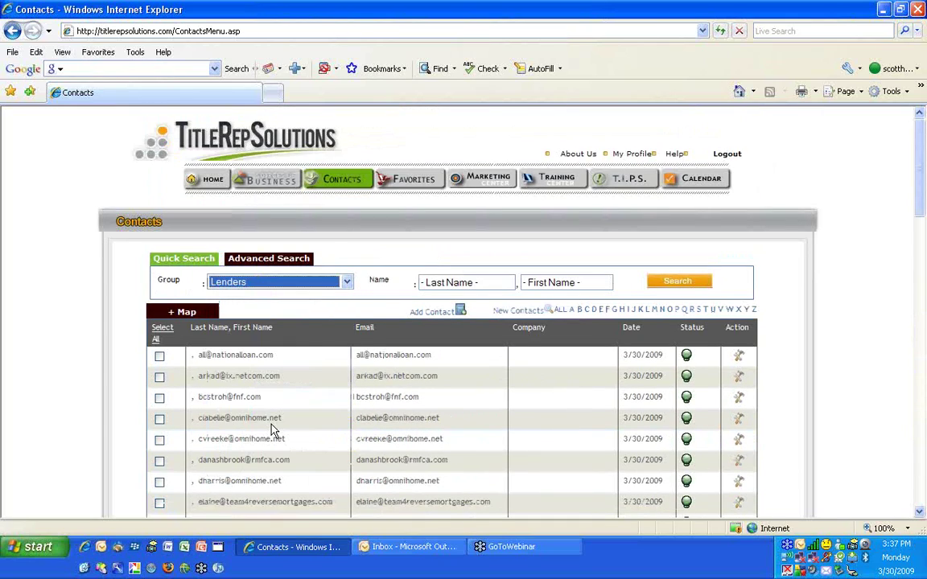
left_click(673, 282)
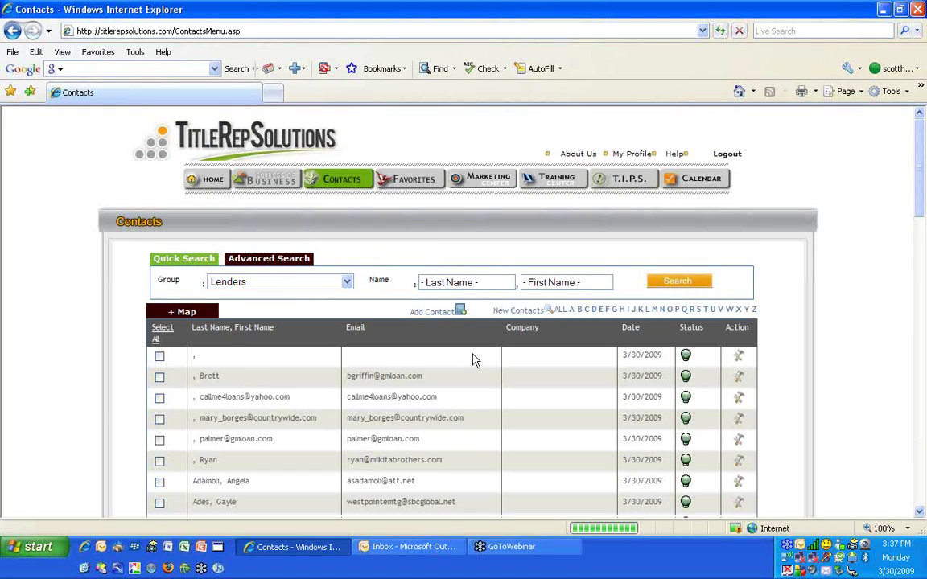
scroll(475, 362, "down", 1)
scroll(473, 361, "down", 15)
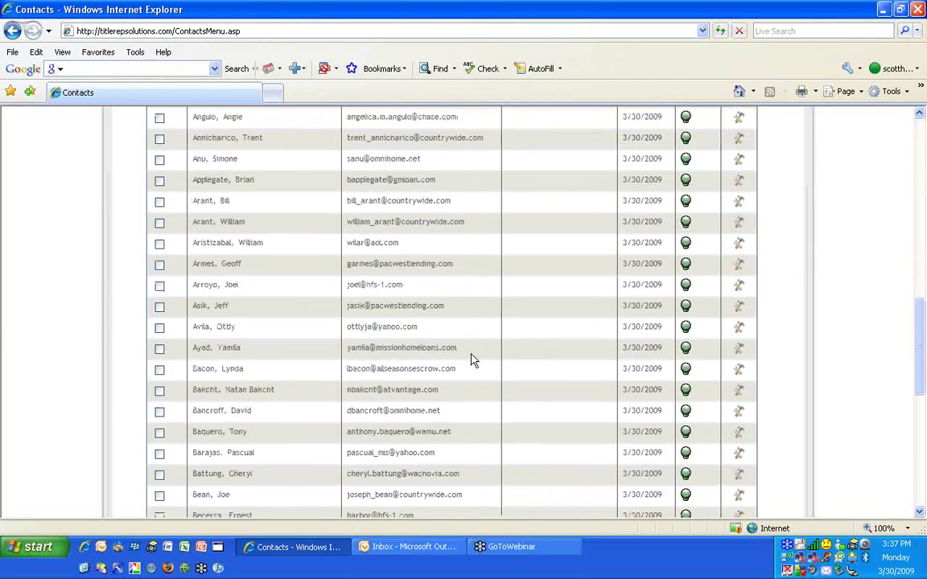
scroll(470, 356, "up", 15)
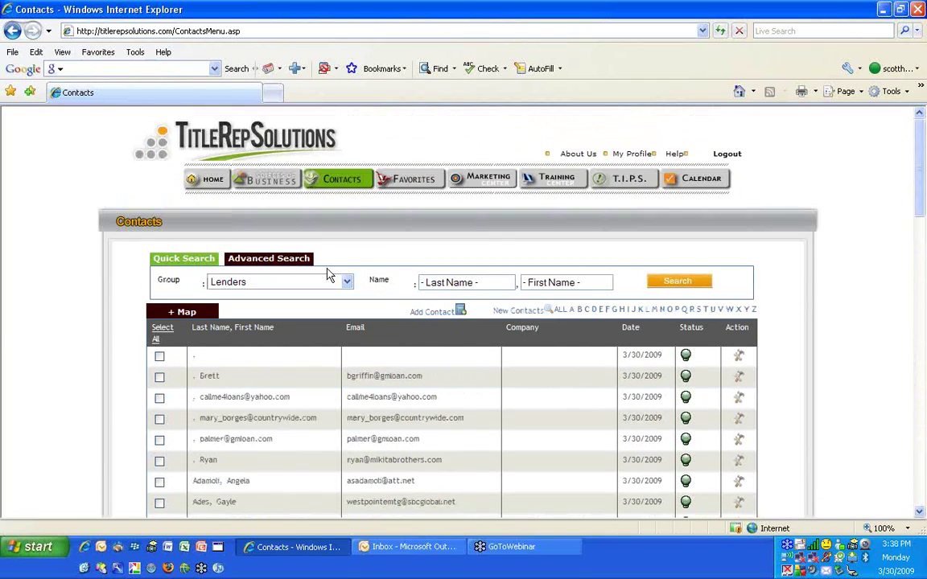
left_click(346, 284)
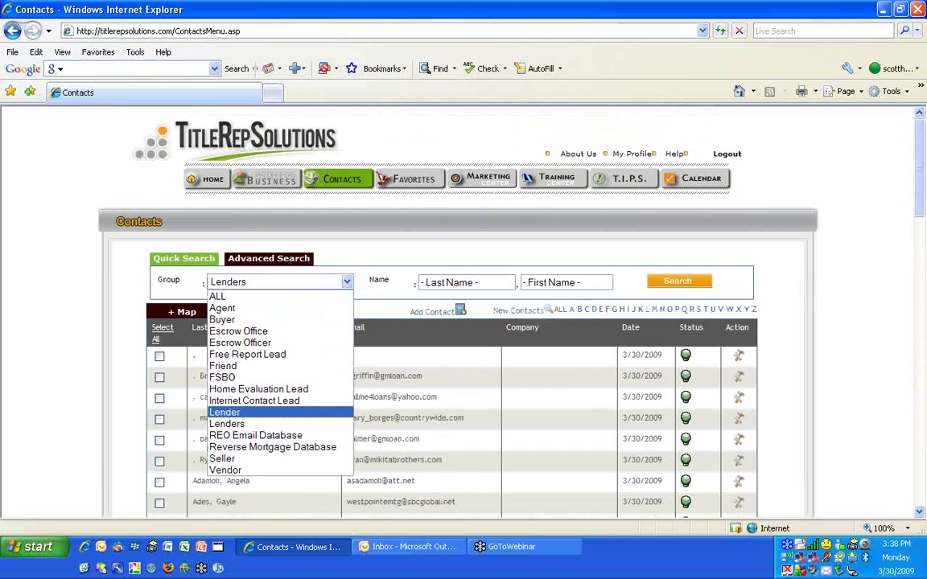
left_click(270, 412)
left_click(661, 281)
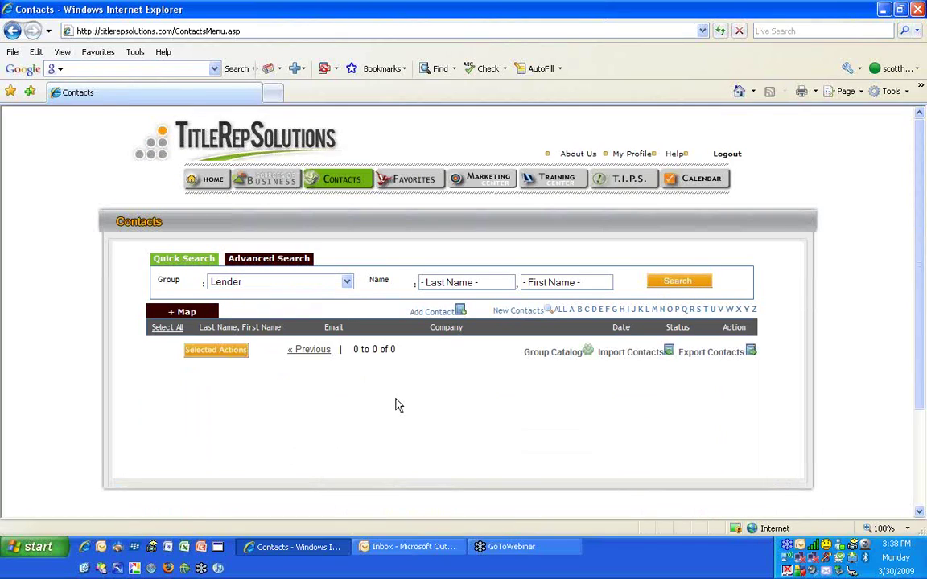
Filter the contact list to the Agent group and browse the results
left_click(285, 283)
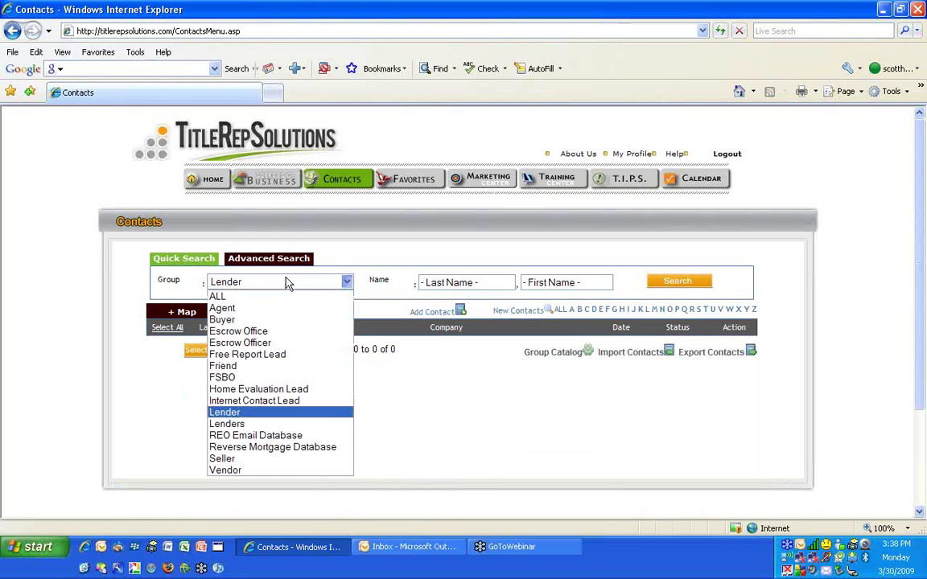
left_click(259, 311)
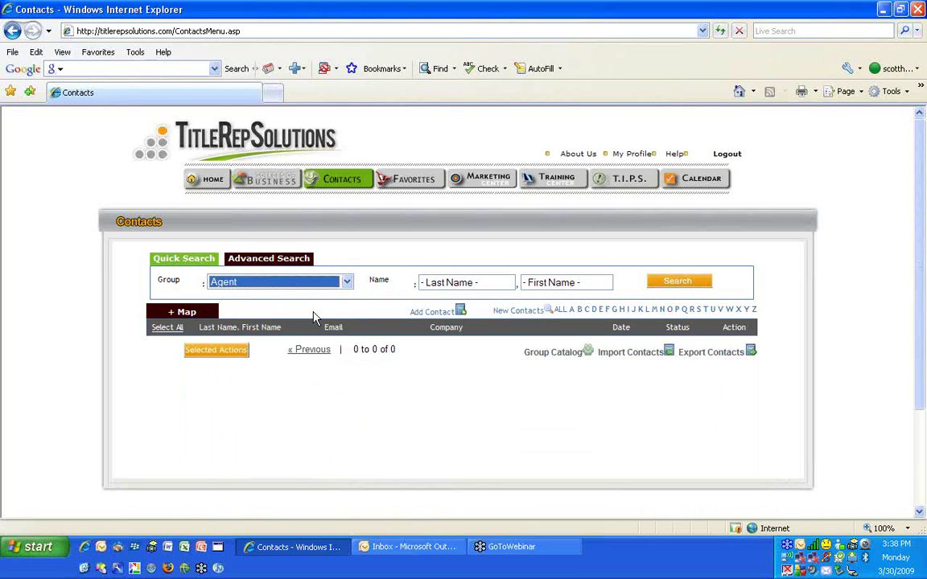
left_click(665, 283)
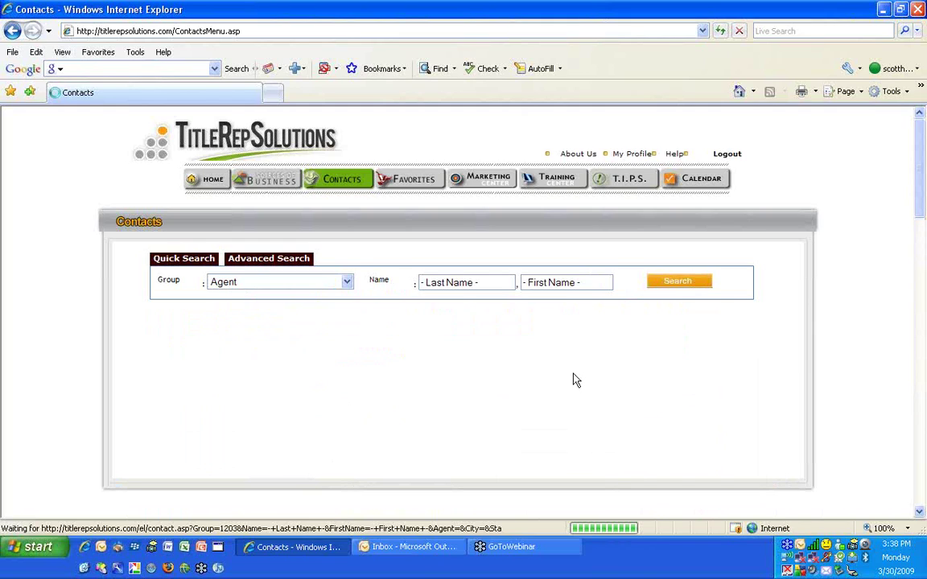
scroll(575, 380, "down", 5)
scroll(573, 382, "down", 10)
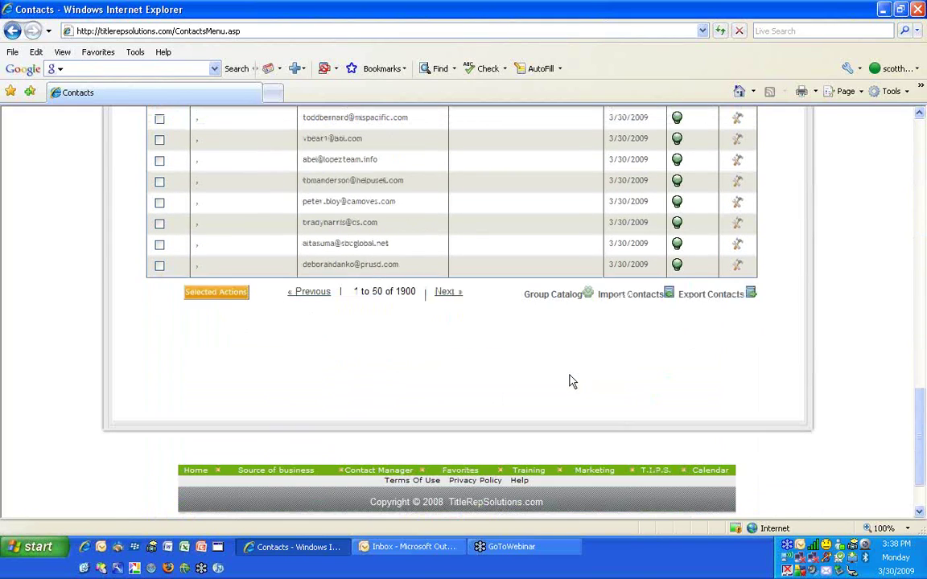
scroll(572, 381, "up", 6)
scroll(569, 380, "up", 10)
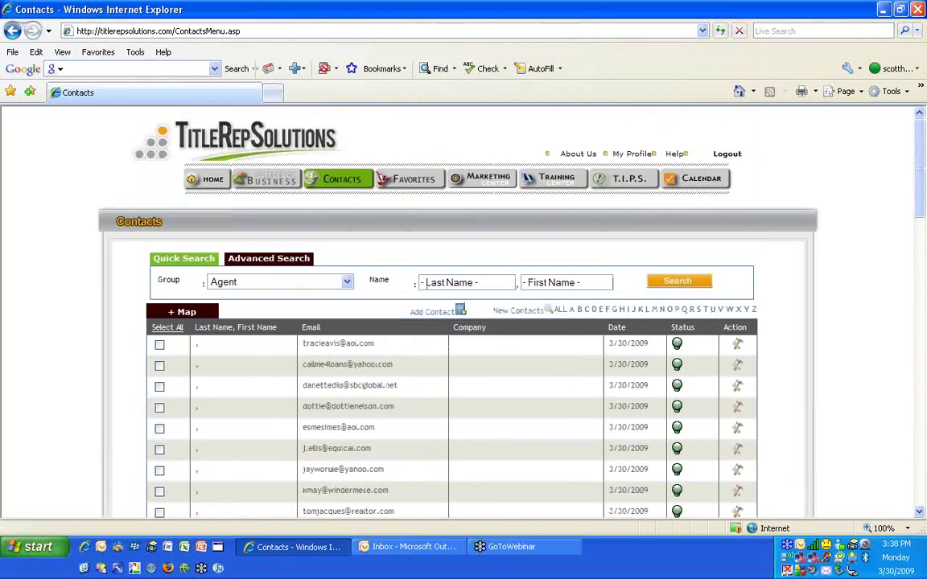
Set the group filter to ALL, showing 1 to 50 of 1900 contacts
left_click(235, 283)
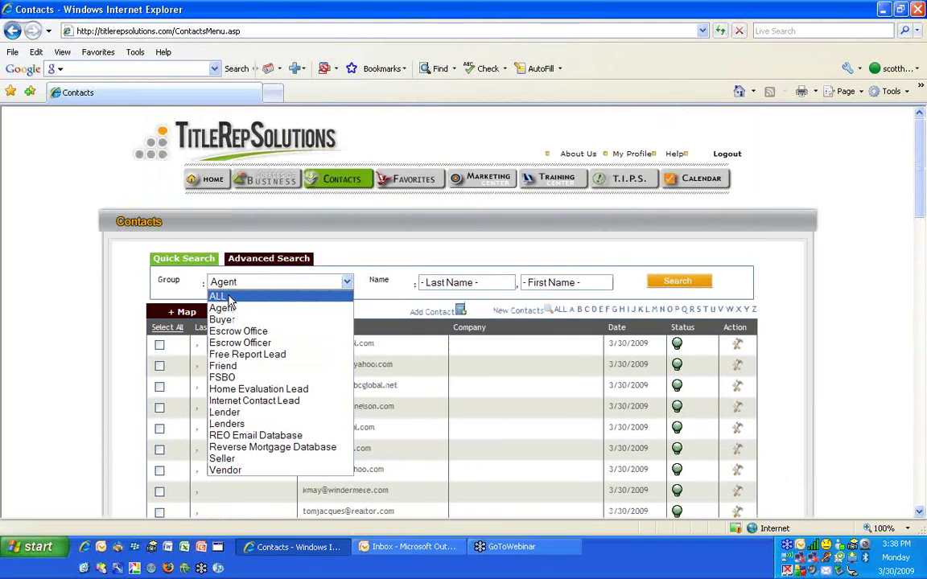
left_click(424, 240)
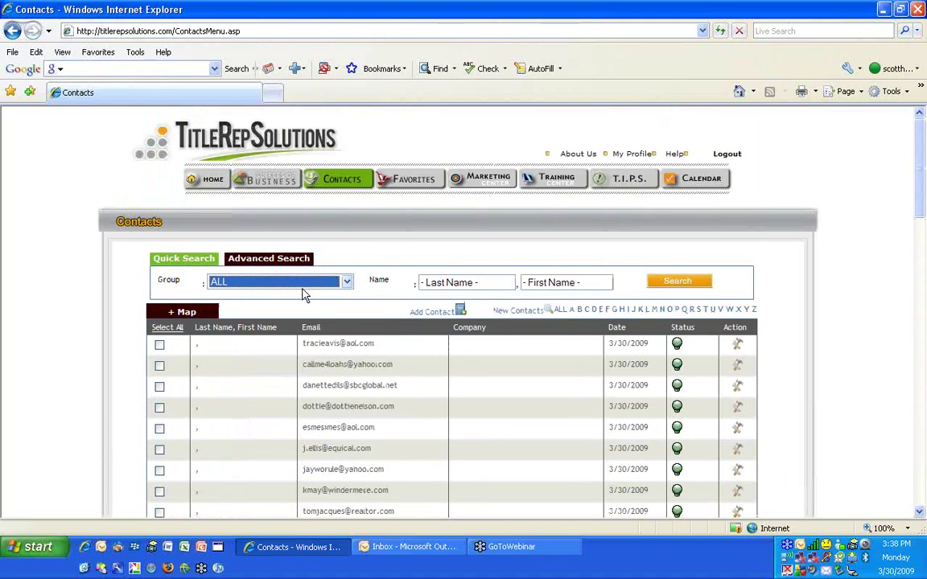
scroll(487, 387, "down", 15)
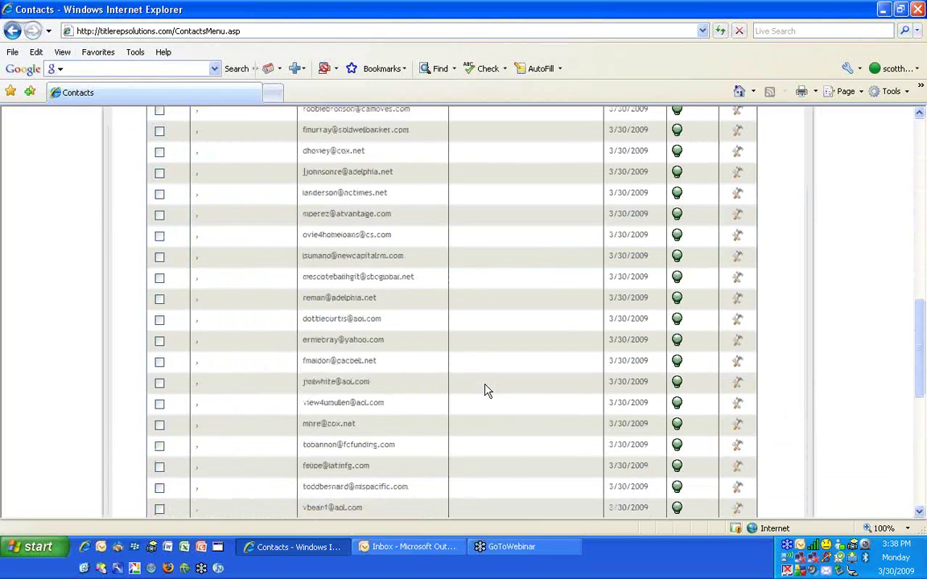
scroll(450, 362, "down", 3)
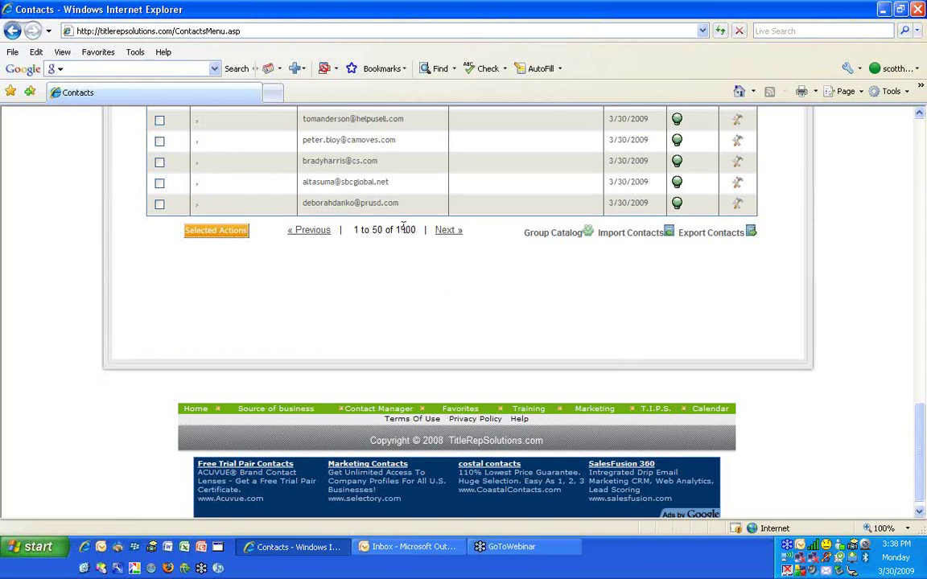
left_click_drag(396, 229, 416, 232)
left_click(230, 233)
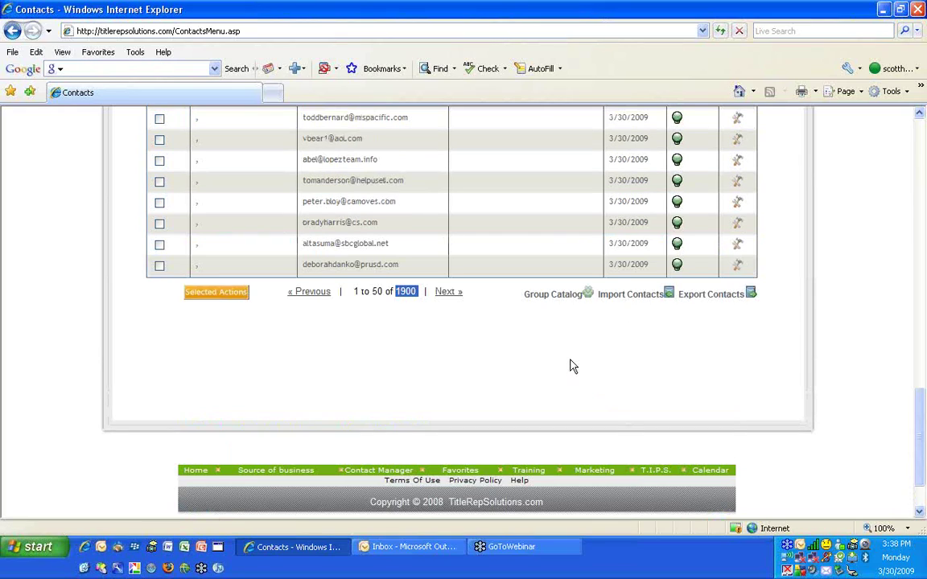
View the Group Catalog of contact groups, then go back to the contact list
left_click(552, 296)
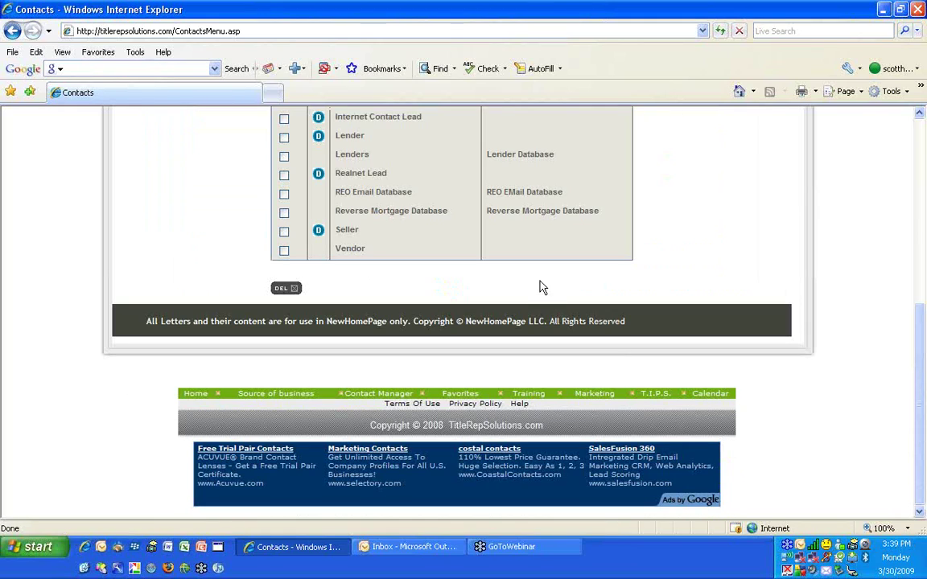
scroll(531, 278, "up", 5)
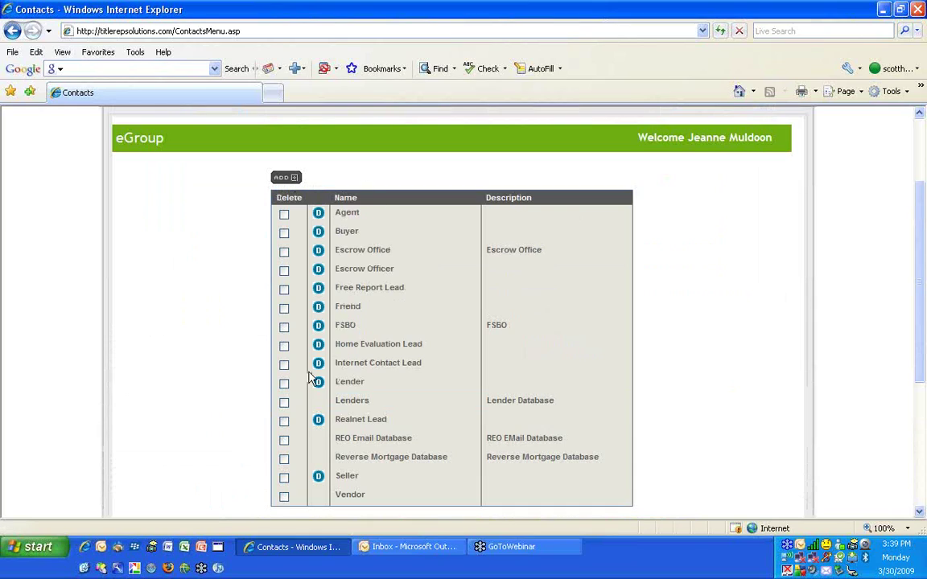
left_click(11, 32)
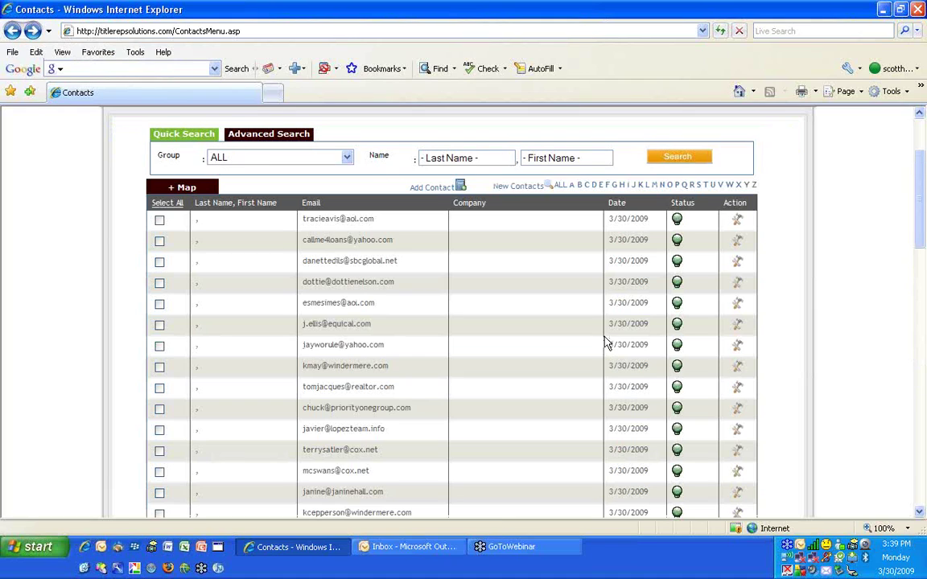
Open the Import Contacts page for Outlook import and synchronization
scroll(602, 339, "down", 12)
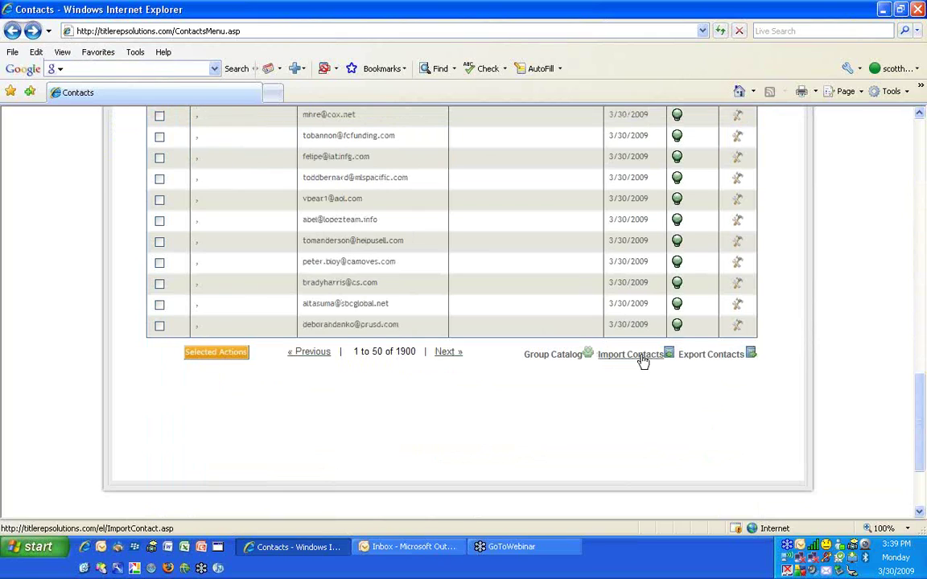
left_click(642, 354)
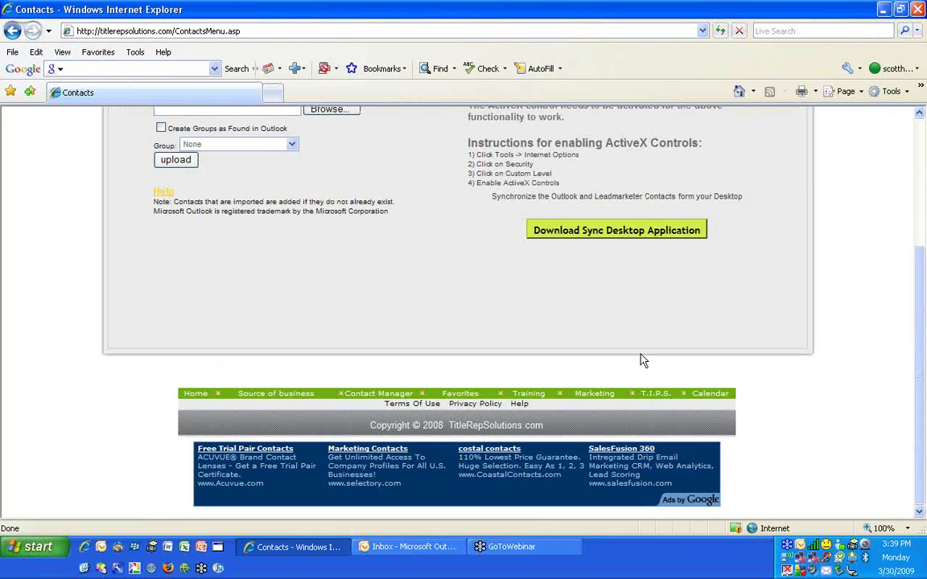
scroll(641, 362, "up", 4)
scroll(576, 319, "up", 1)
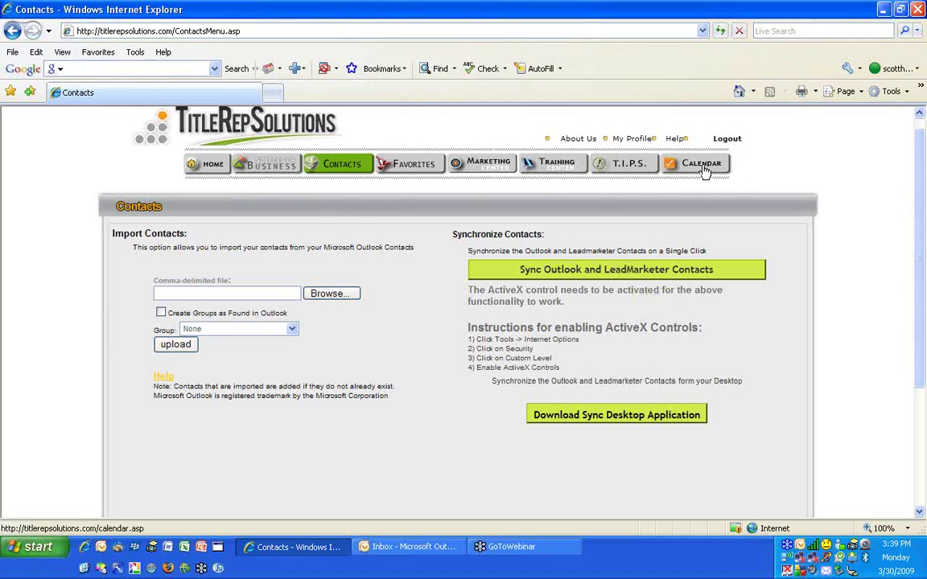
Go Home, reopen the Contacts list and dismiss the Outlook reminder popup
left_click(206, 167)
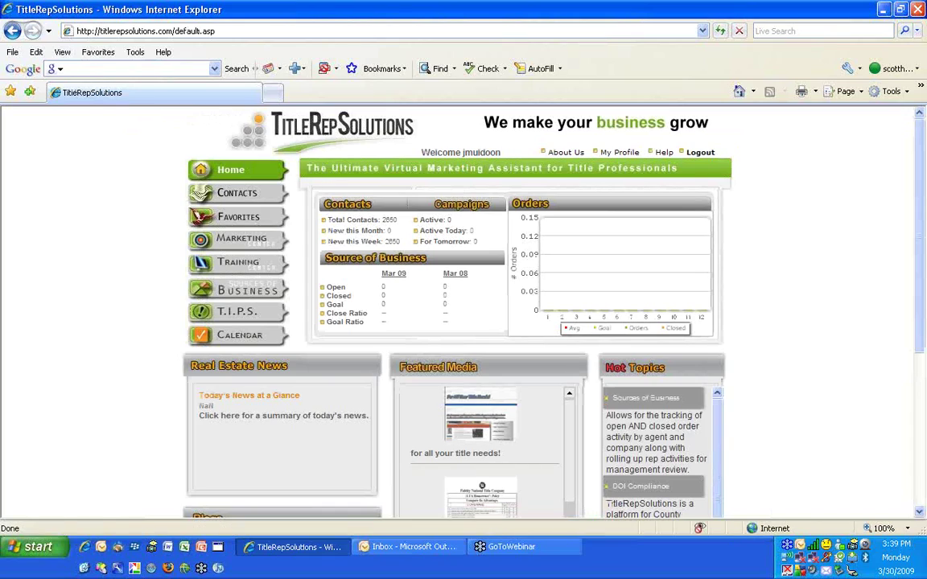
left_click(231, 194)
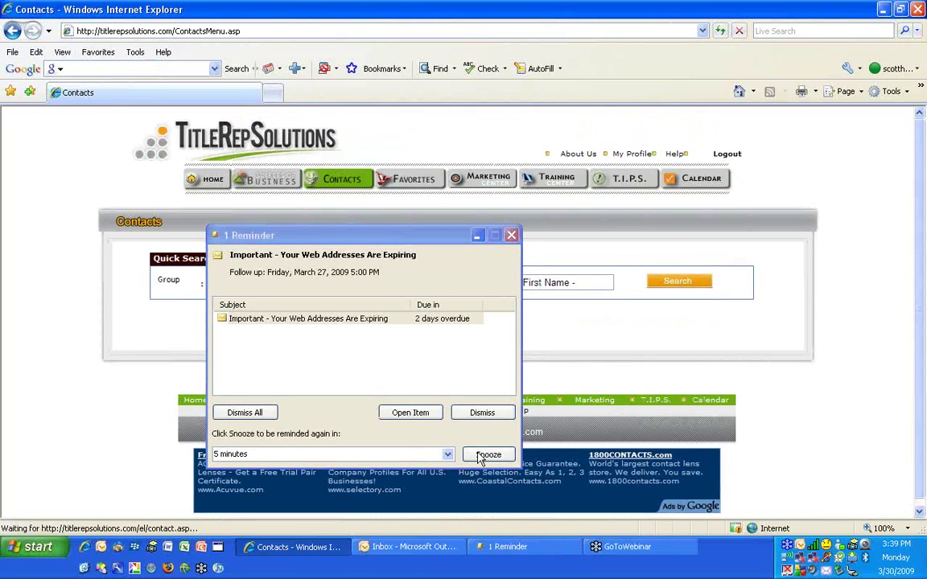
left_click(482, 413)
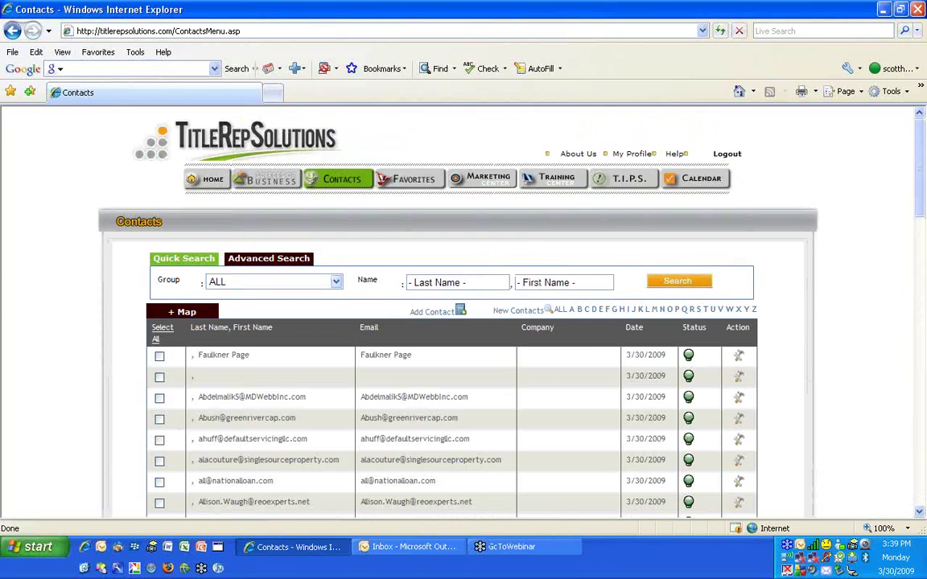
scroll(408, 390, "down", 3)
scroll(407, 390, "down", 15)
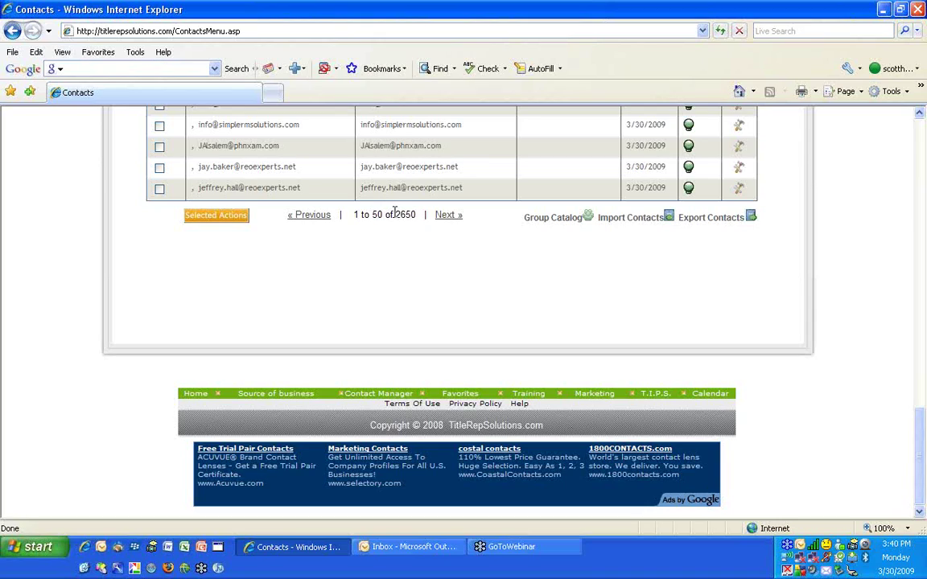
left_click_drag(393, 214, 416, 215)
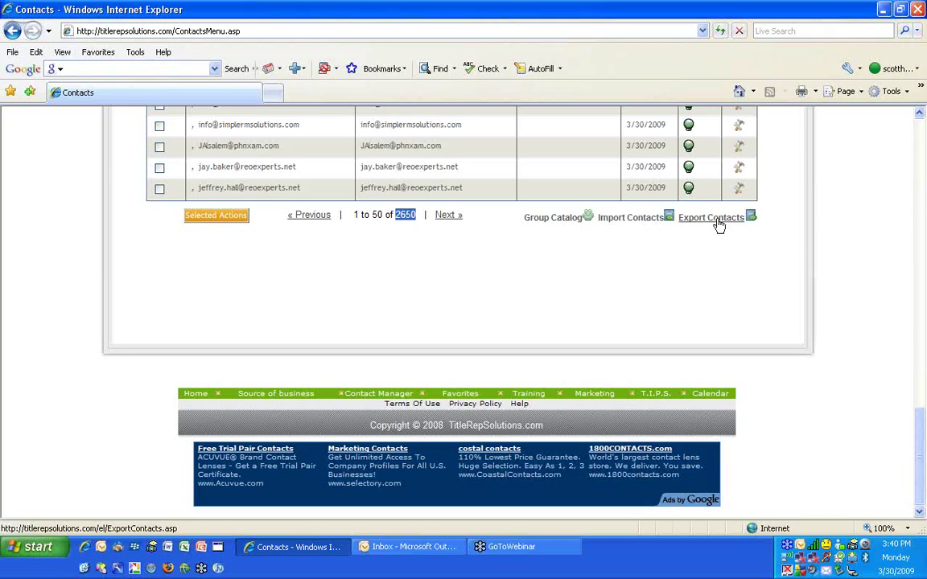
scroll(720, 226, "up", 10)
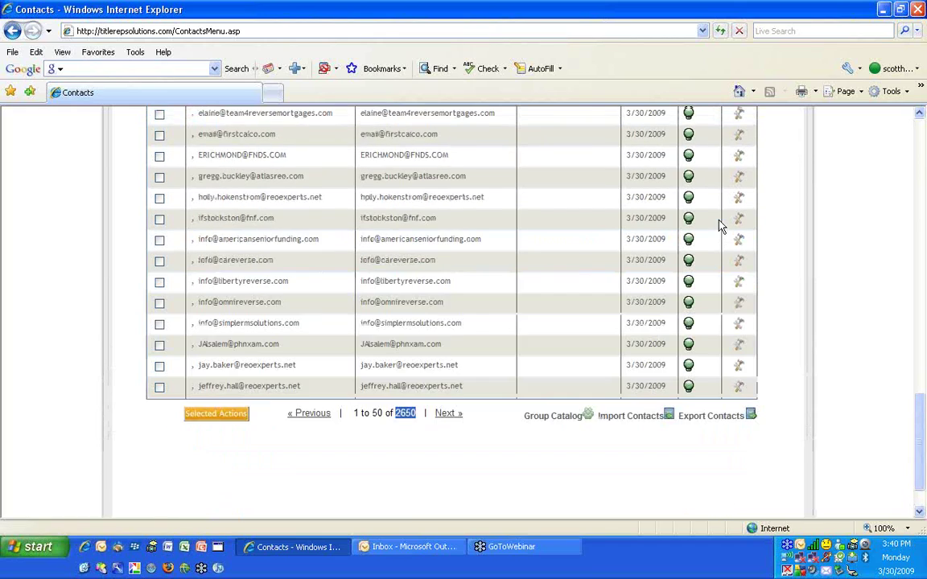
scroll(720, 226, "up", 10)
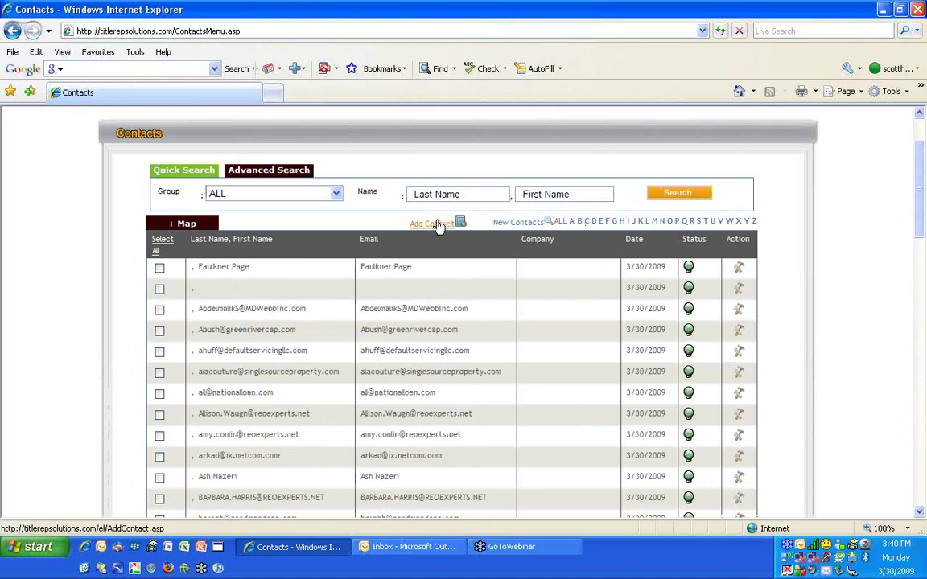
Add a new contact and enter the contact's first and last name and e-mail address
left_click(433, 224)
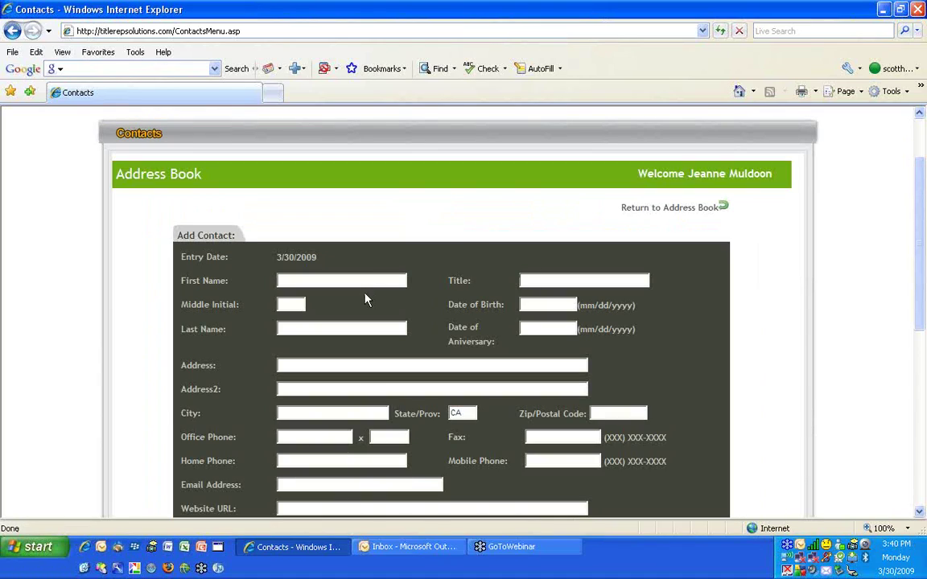
left_click(356, 279)
scroll(517, 344, "down", 3)
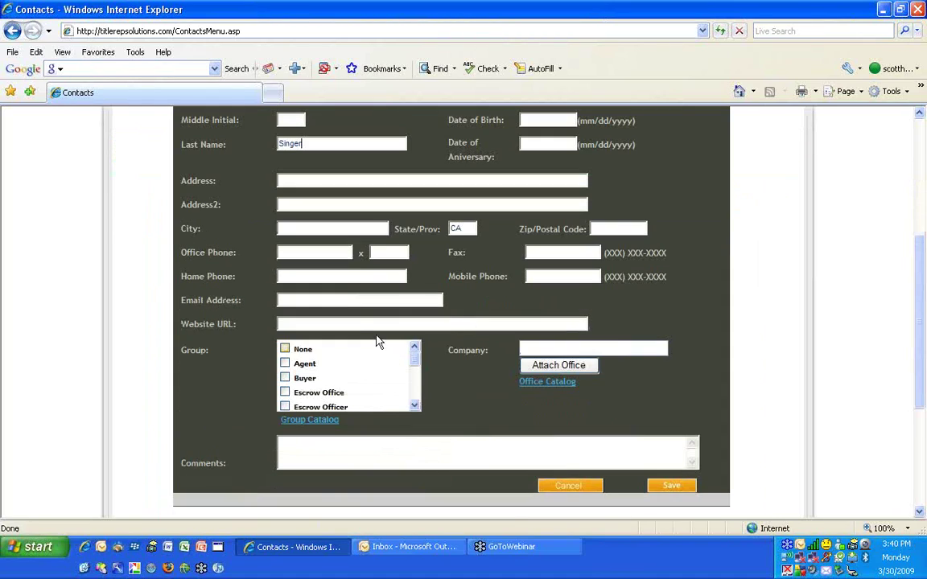
left_click(341, 300)
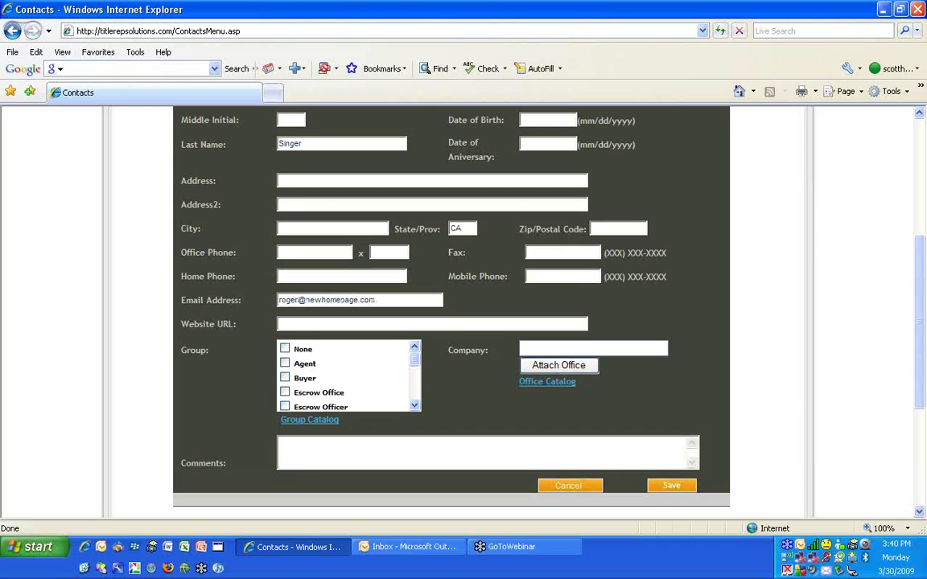
scroll(411, 241, "up", 3)
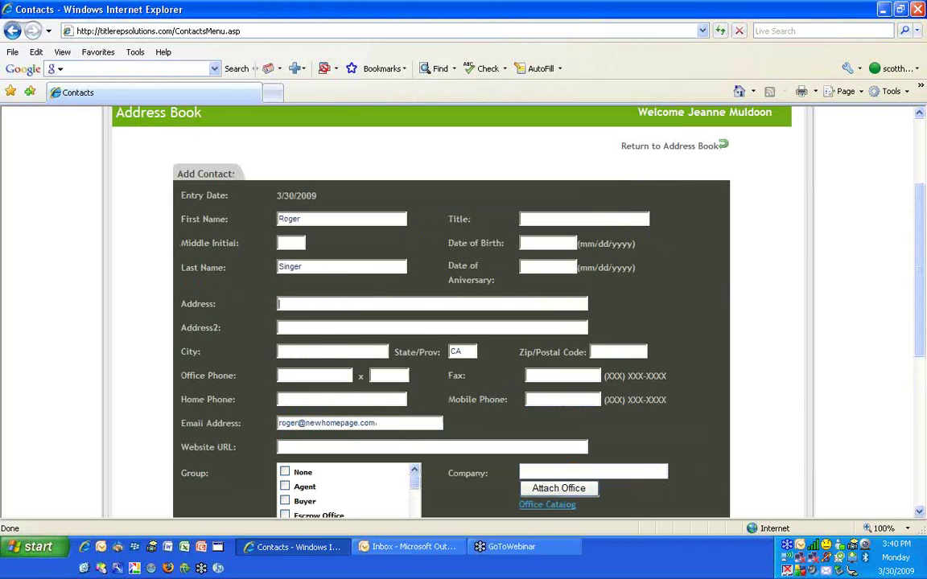
scroll(411, 390, "down", 3)
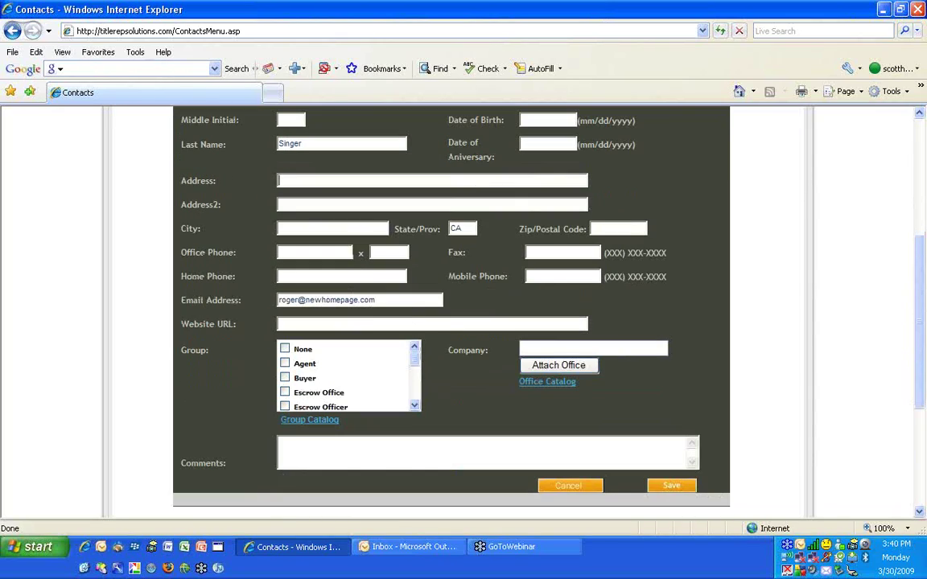
scroll(409, 320, "down", 2)
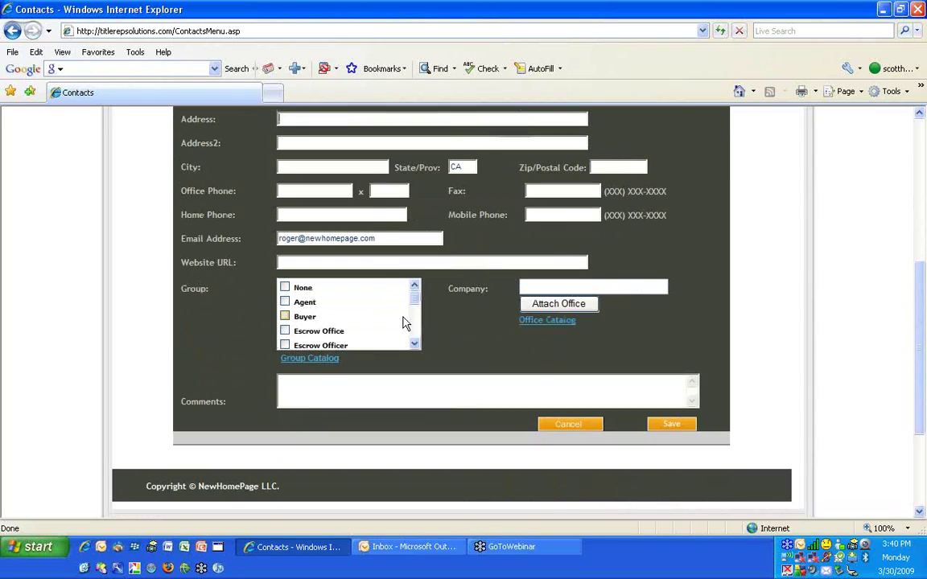
Attach the TitleRepSolutions office as the contact's company from the Company List
left_click(563, 306)
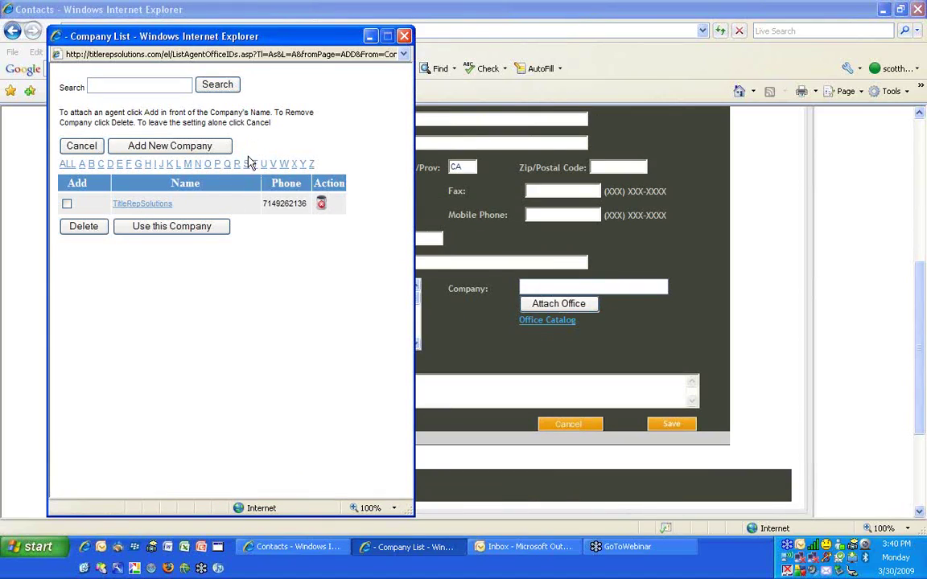
left_click(68, 205)
left_click(158, 227)
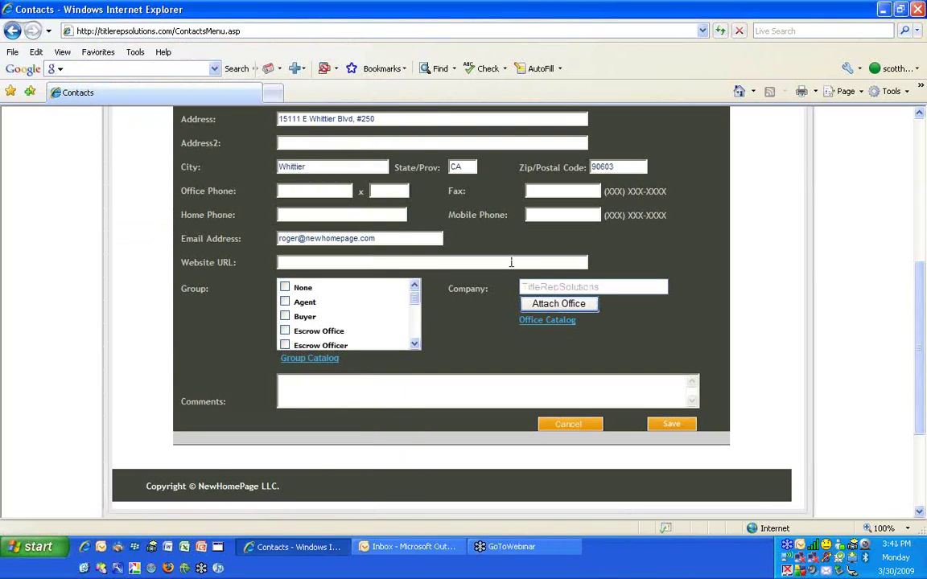
scroll(510, 263, "up", 1)
Put the contact in the Agent, Escrow Office and Escrow Officer groups and save
left_click_drag(382, 180, 251, 174)
key("Tab")
key("Tab")
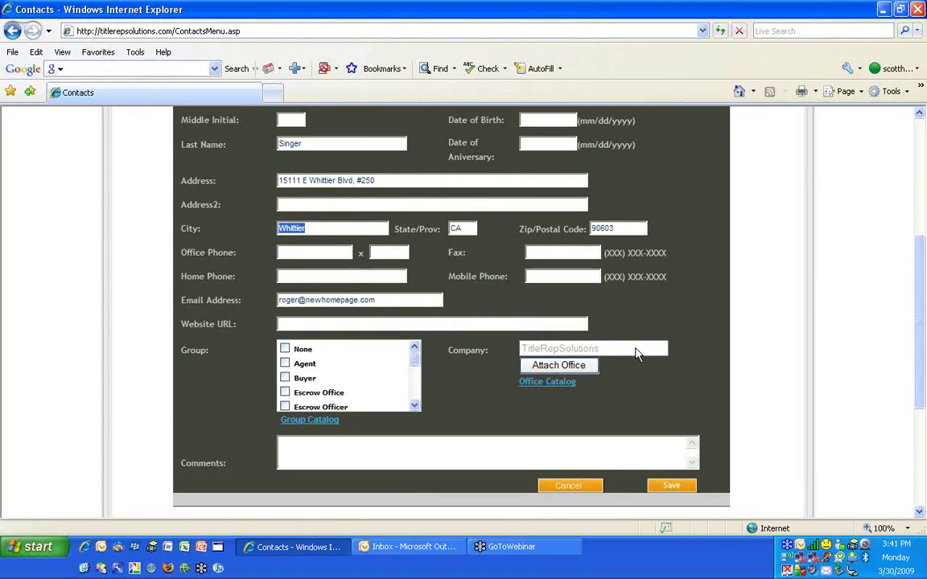
left_click(286, 363)
scroll(290, 355, "down", 2)
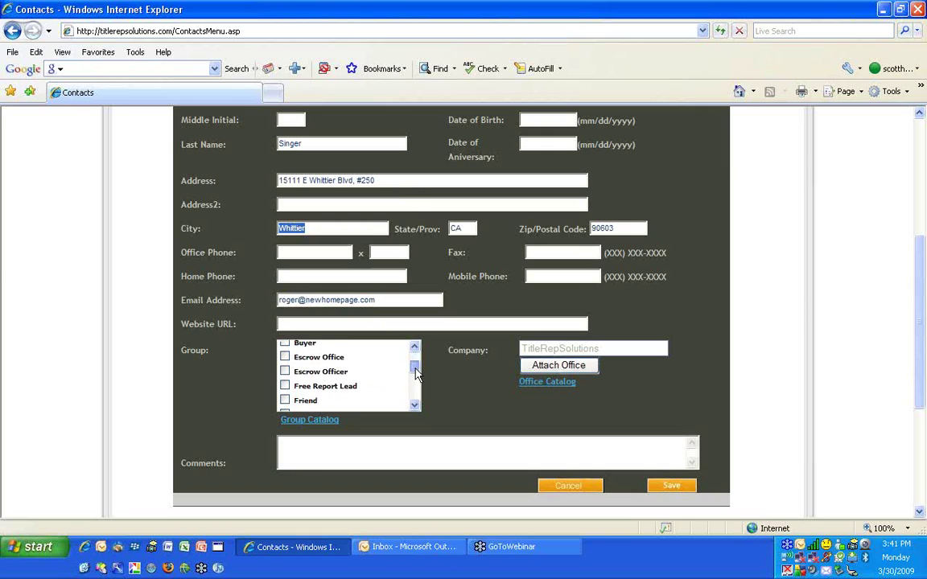
left_click(285, 356)
left_click_drag(417, 368, 416, 353)
scroll(373, 380, "down", 3)
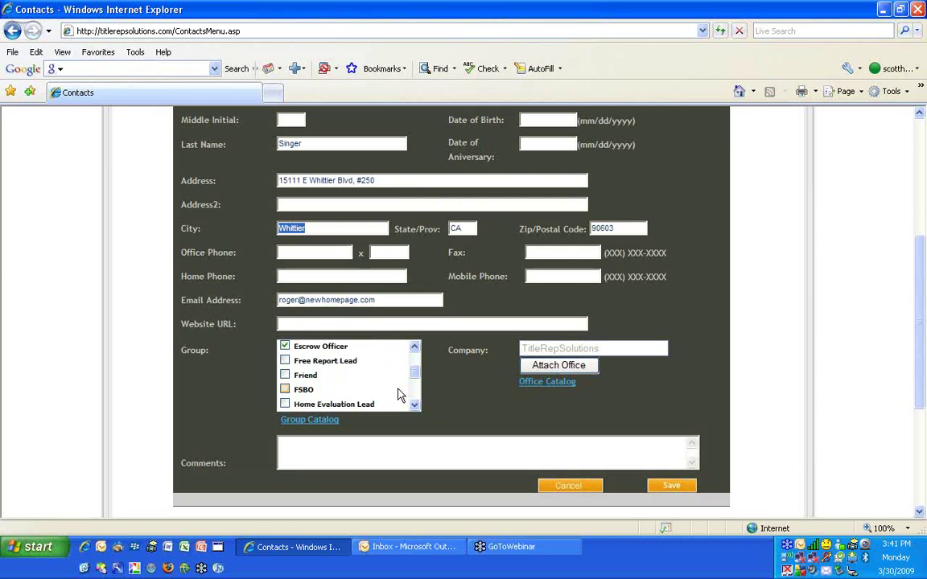
left_click(671, 487)
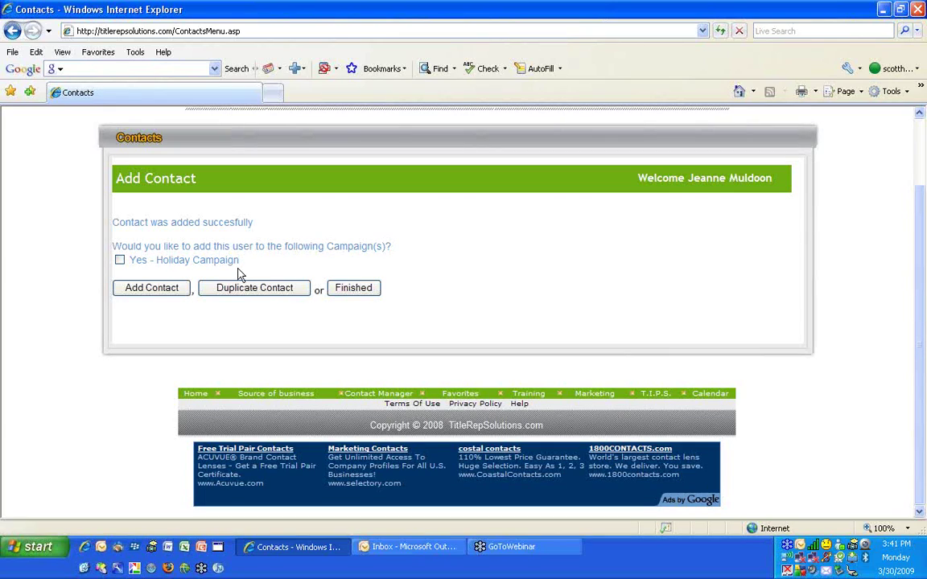
Enroll the new contact in 'Yes - Holiday Campaign' and finish, going to the contact's record
left_click(120, 260)
left_click(354, 288)
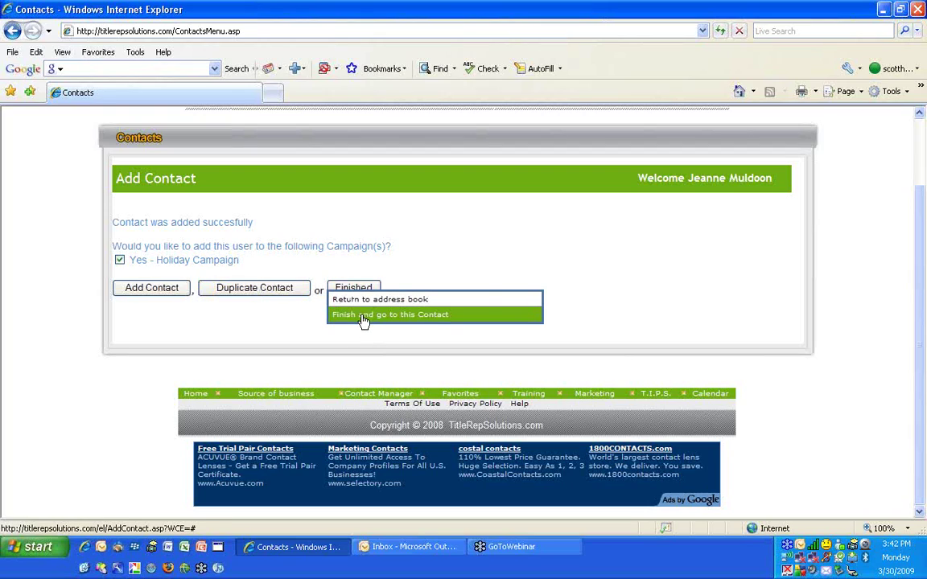
left_click(363, 316)
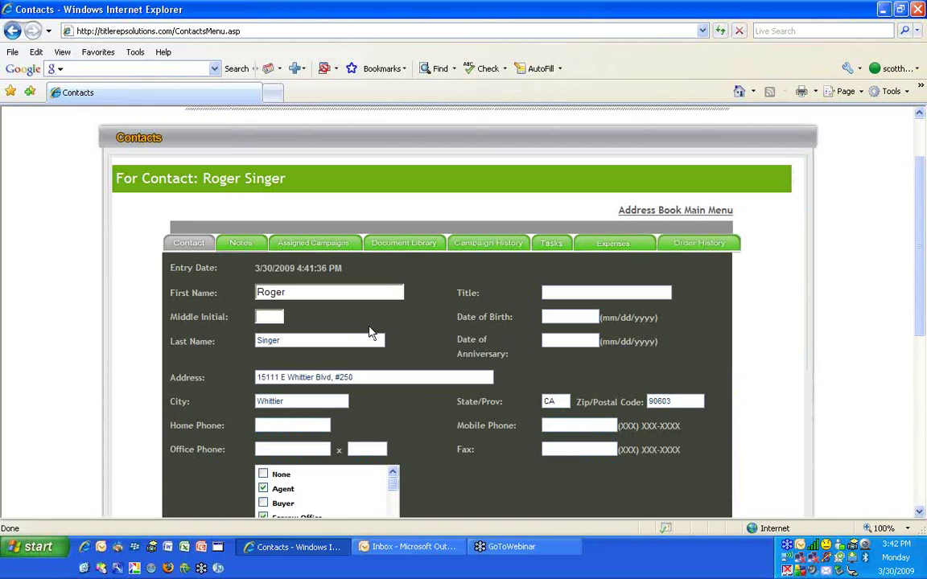
scroll(373, 326, "down", 3)
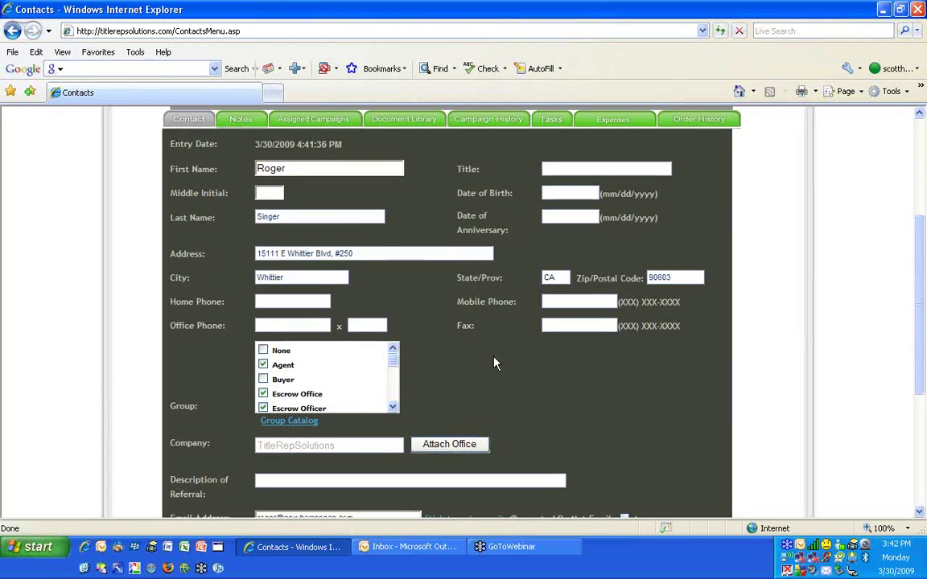
scroll(496, 364, "down", 5)
left_click(625, 336)
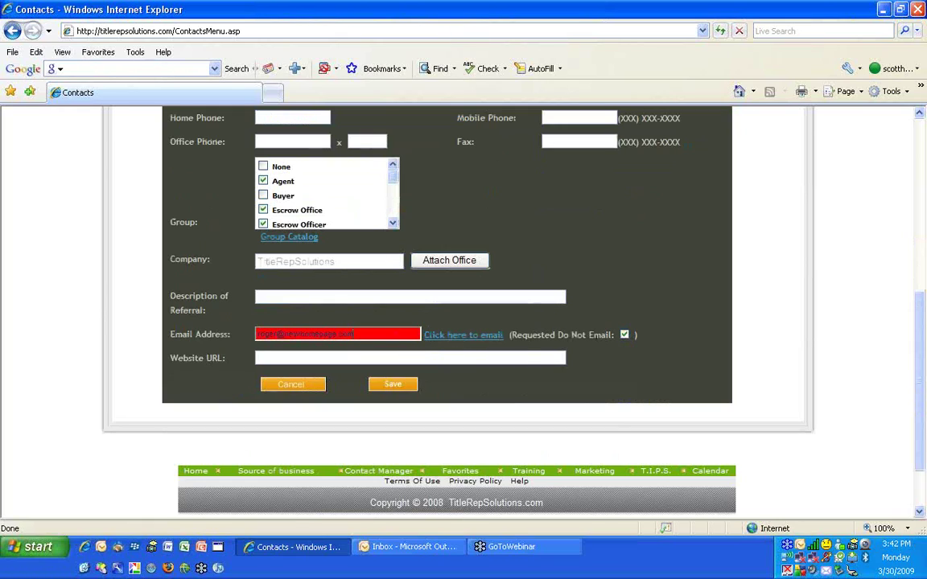
scroll(497, 294, "up", 5)
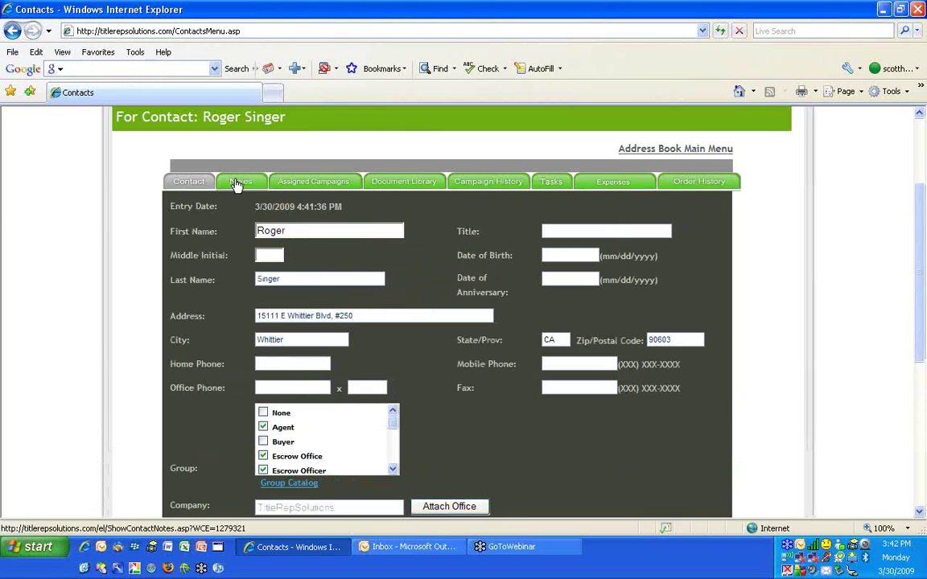
scroll(569, 418, "down", 4)
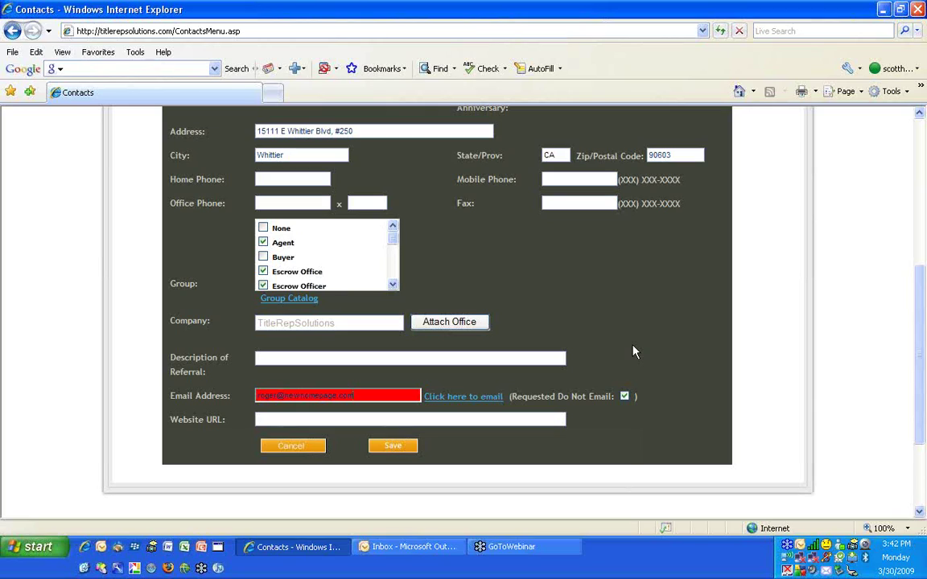
left_click(624, 396)
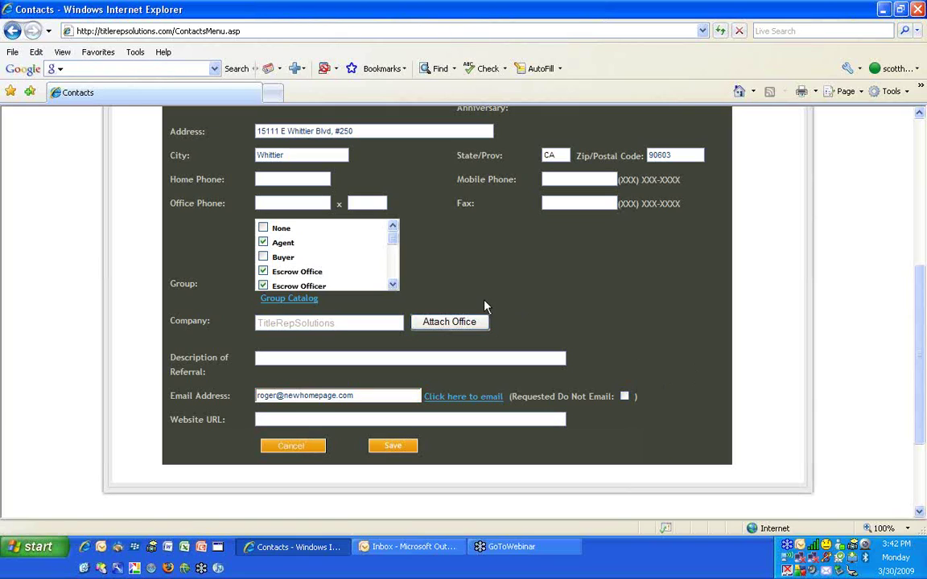
scroll(509, 292, "up", 1)
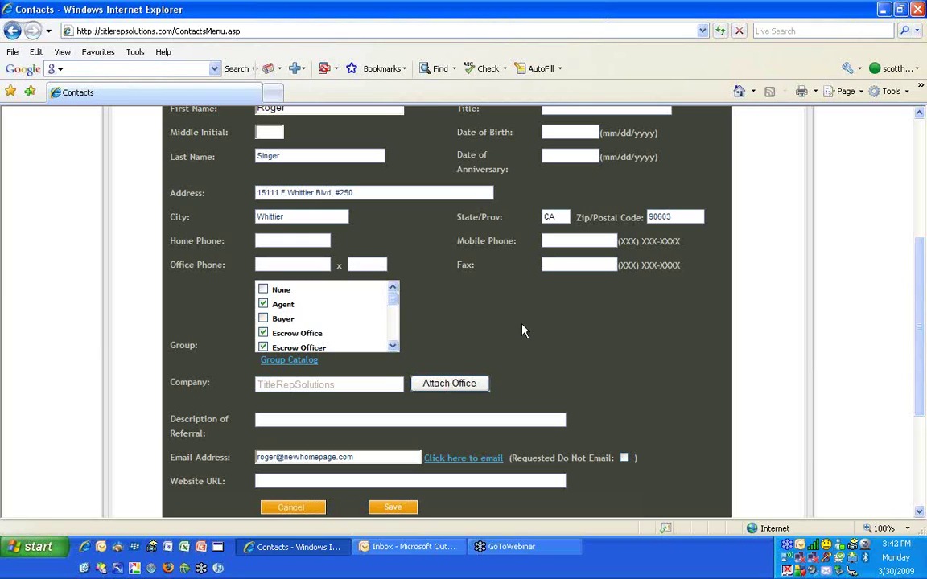
scroll(519, 322, "up", 3)
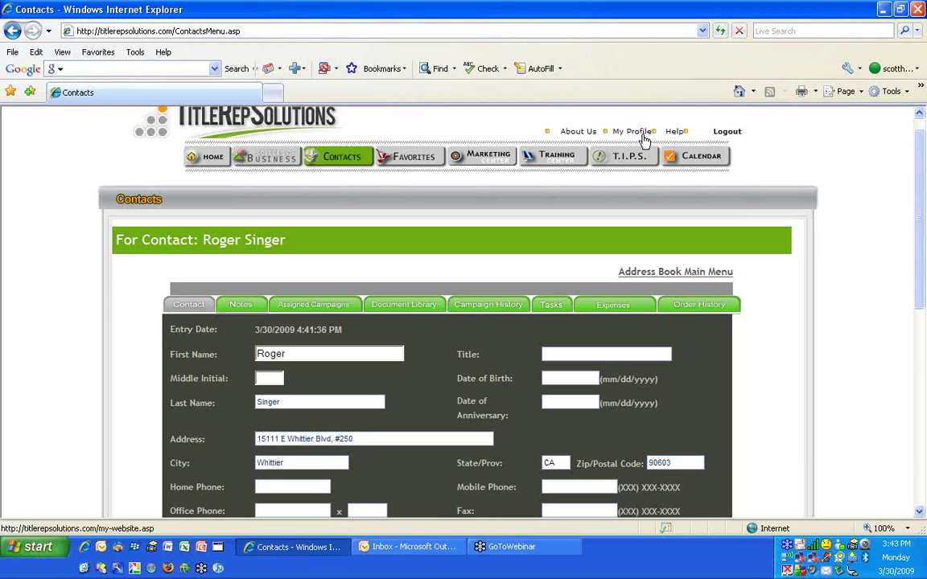
scroll(388, 230, "down", 3)
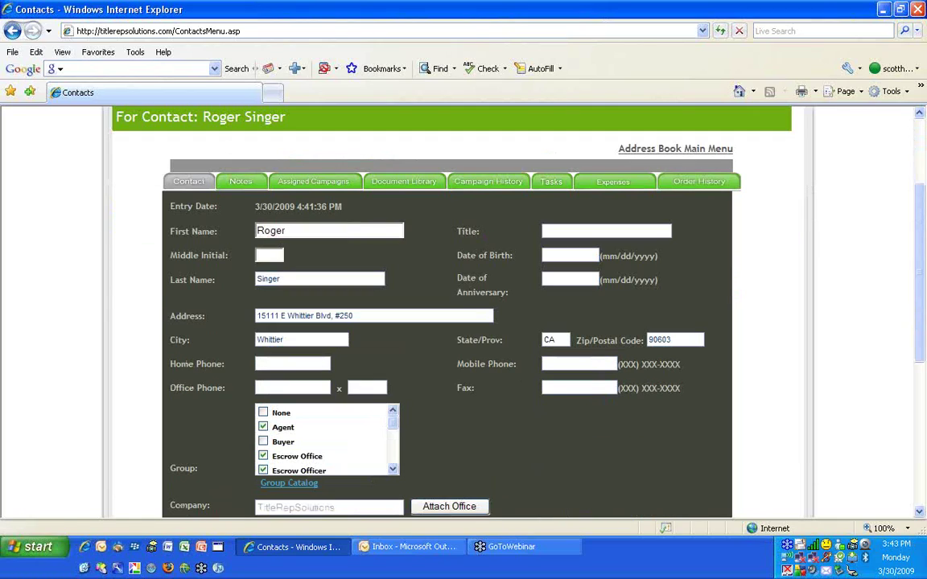
Show the contact's assigned campaigns and preview the Happy Memorial Day! eLetter's message
left_click(310, 181)
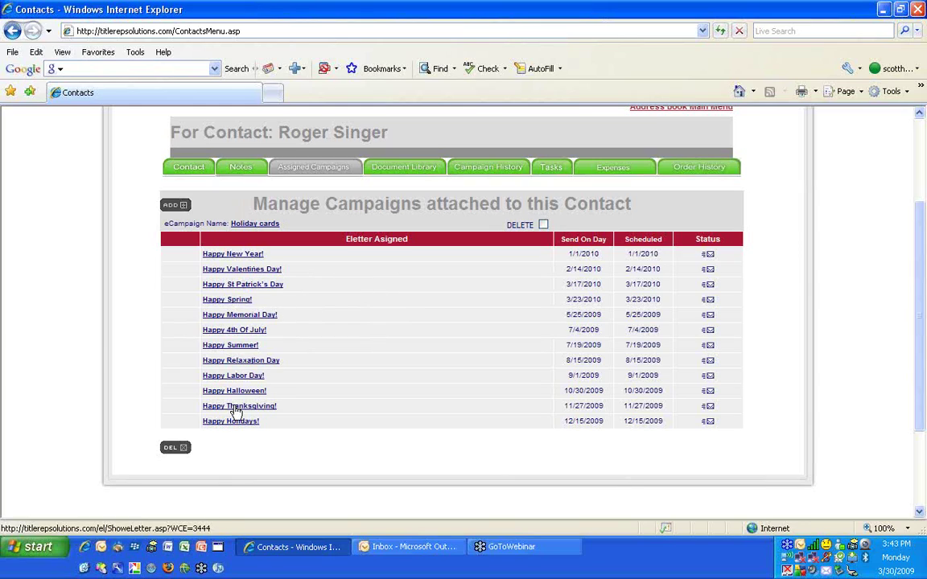
left_click(240, 316)
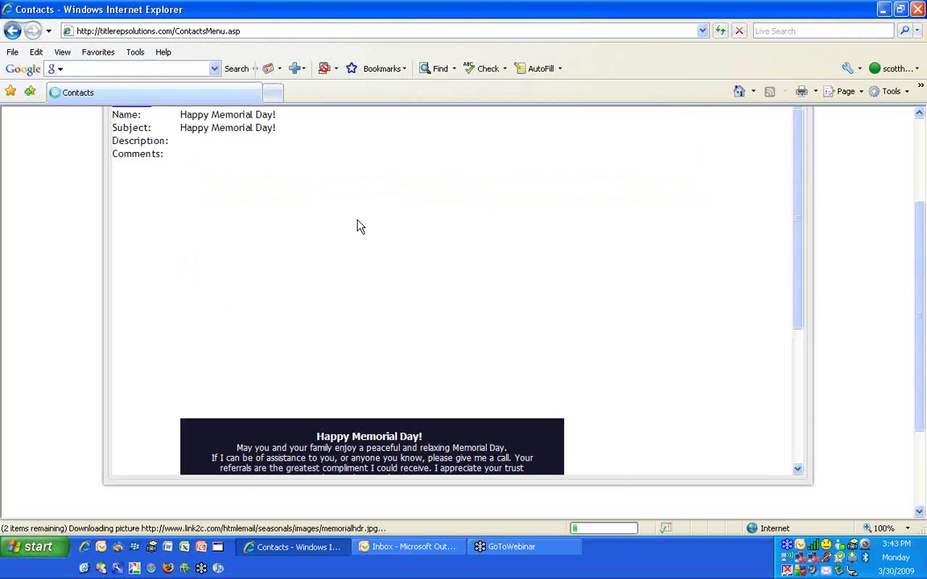
scroll(432, 239, "down", 3)
mouse_move(354, 315)
left_mouse_down()
mouse_move(386, 392)
mouse_move(409, 397)
left_mouse_up()
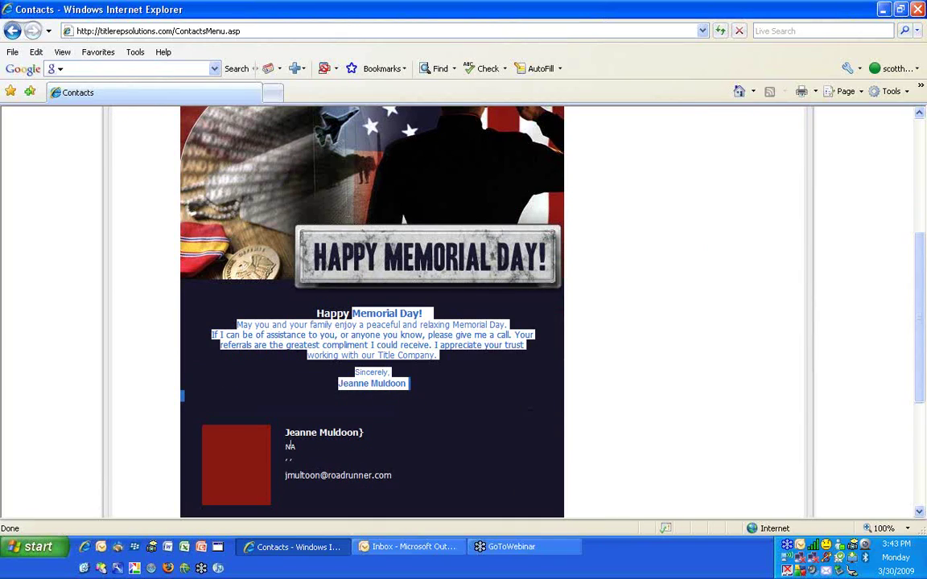
left_click(236, 455)
Highlight the eLetter's sender details, then return to the Holiday cards campaign list
left_click_drag(284, 430, 320, 492)
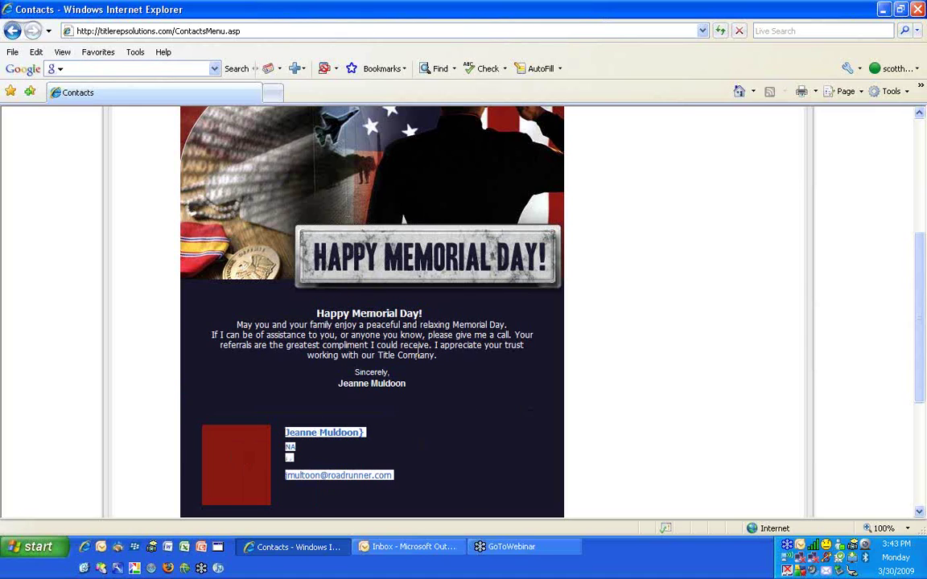
scroll(418, 369, "up", 5)
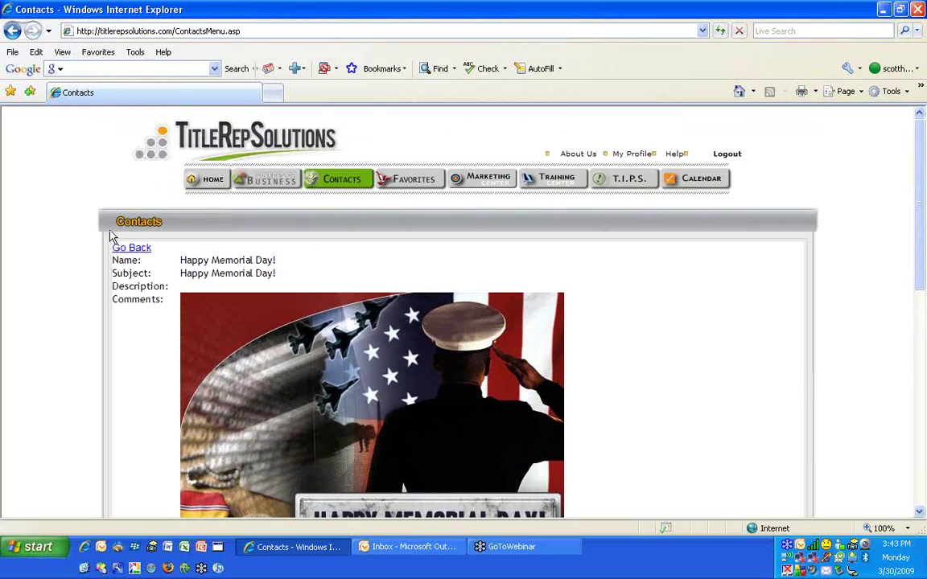
left_click(133, 248)
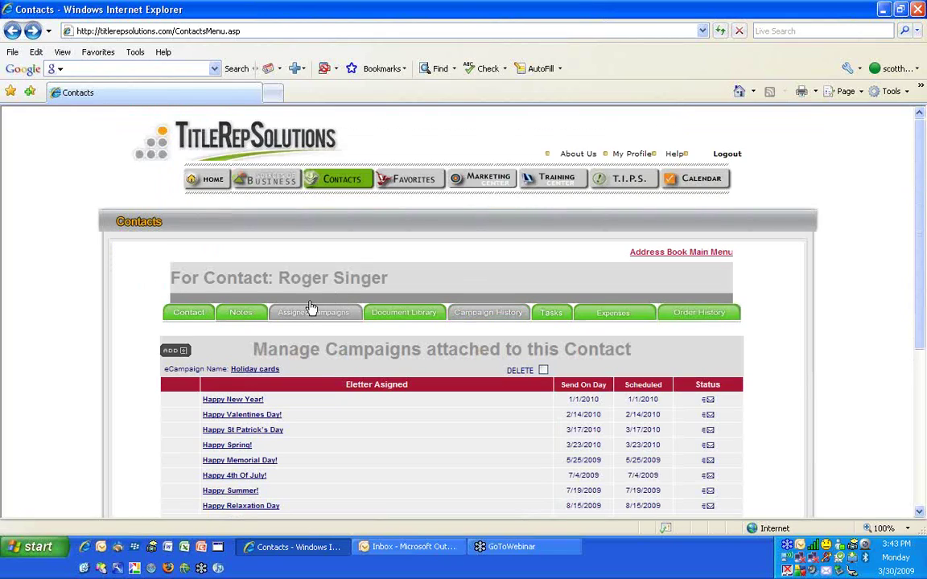
scroll(427, 375, "down", 2)
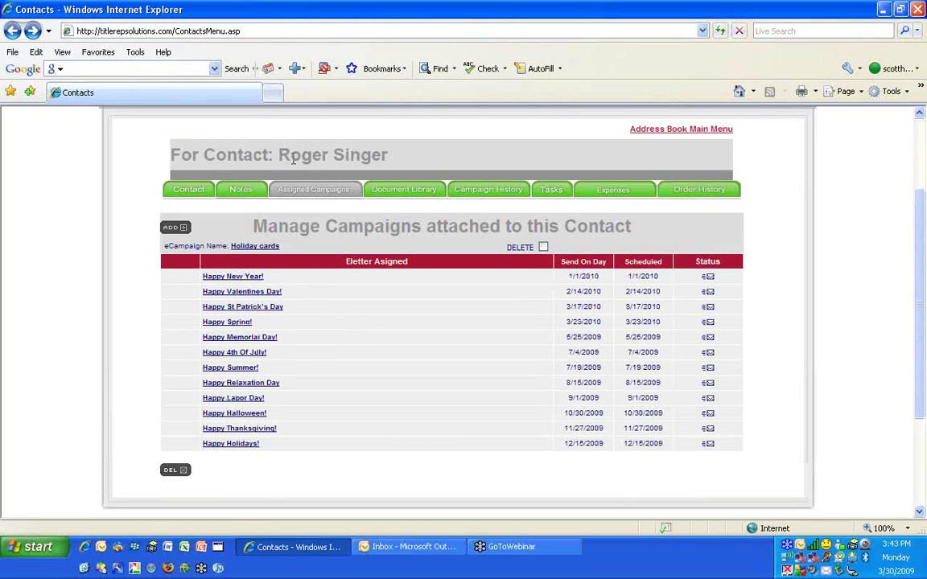
left_click_drag(278, 155, 331, 154)
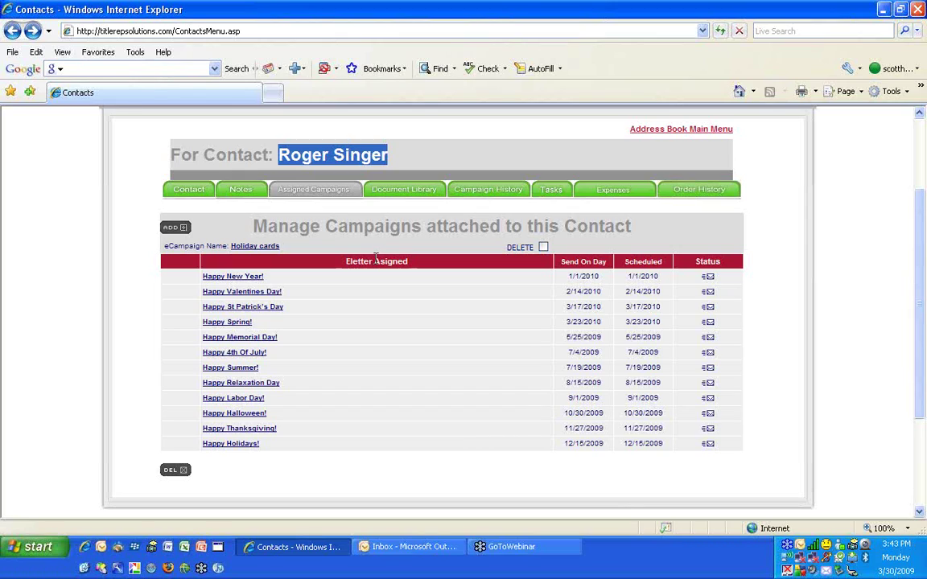
left_click(171, 231)
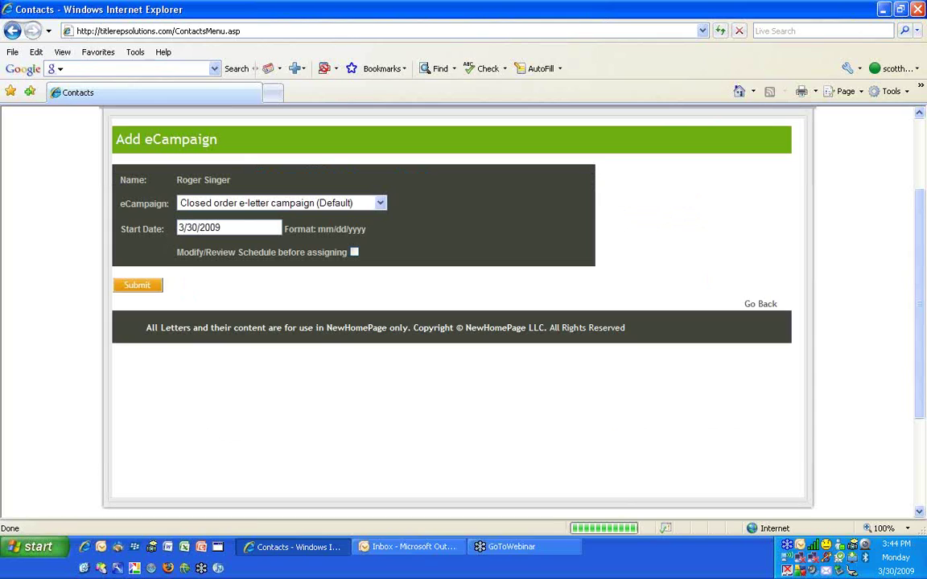
left_click(306, 213)
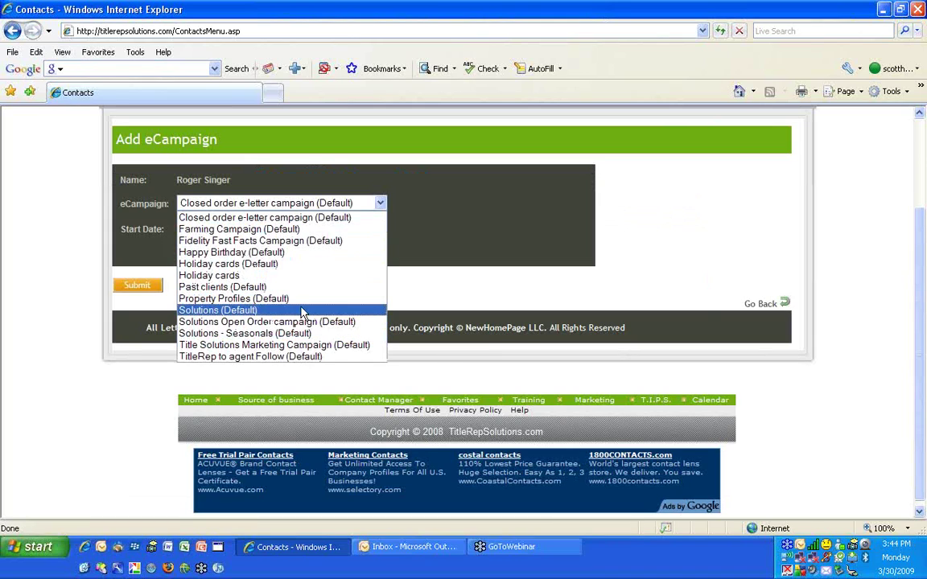
left_click(388, 189)
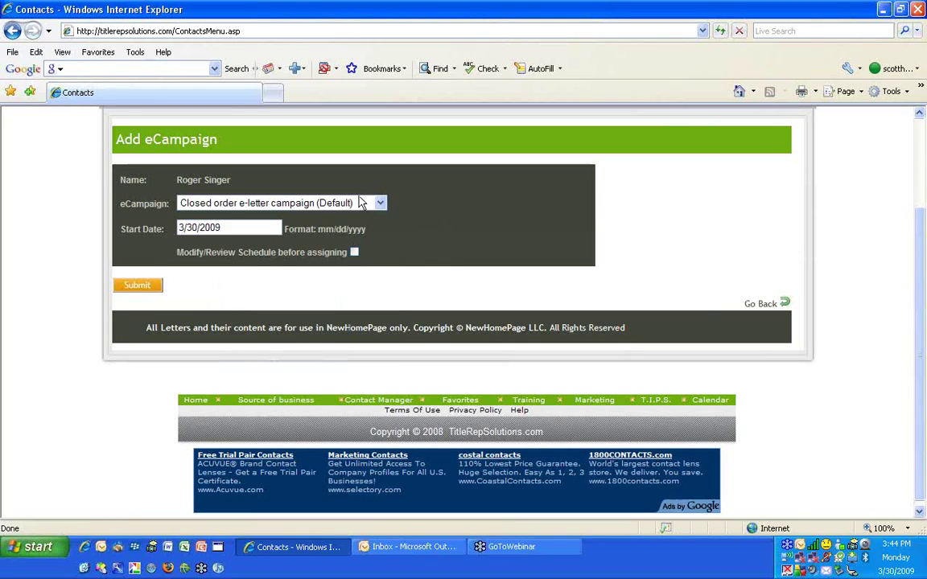
left_click(12, 31)
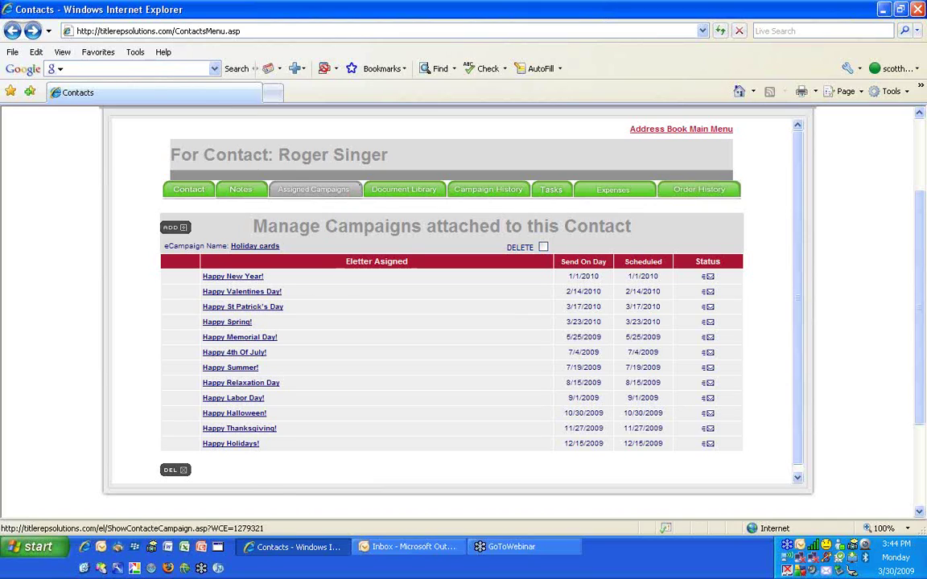
Mark the Holiday cards campaign for deletion and view the contact's Document Library
left_click(543, 248)
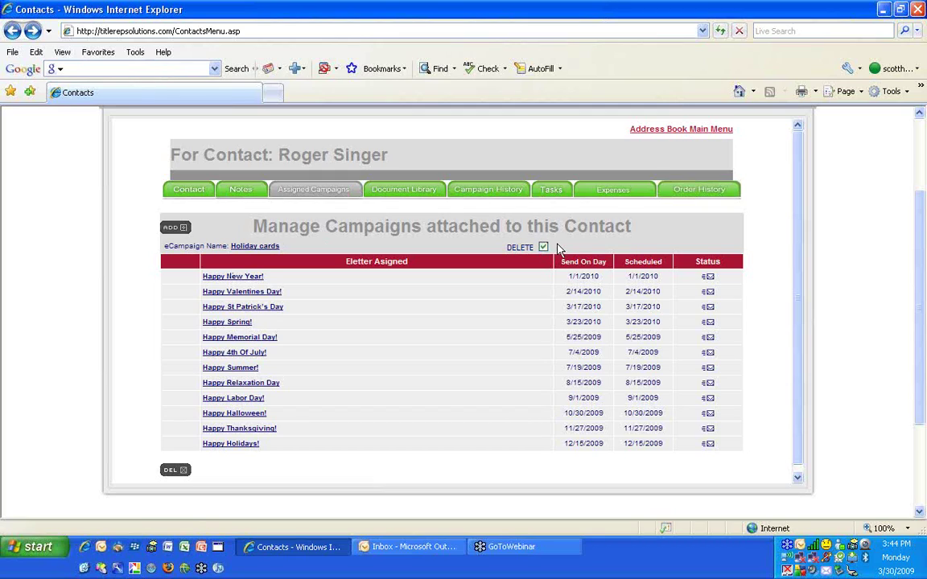
left_click(400, 193)
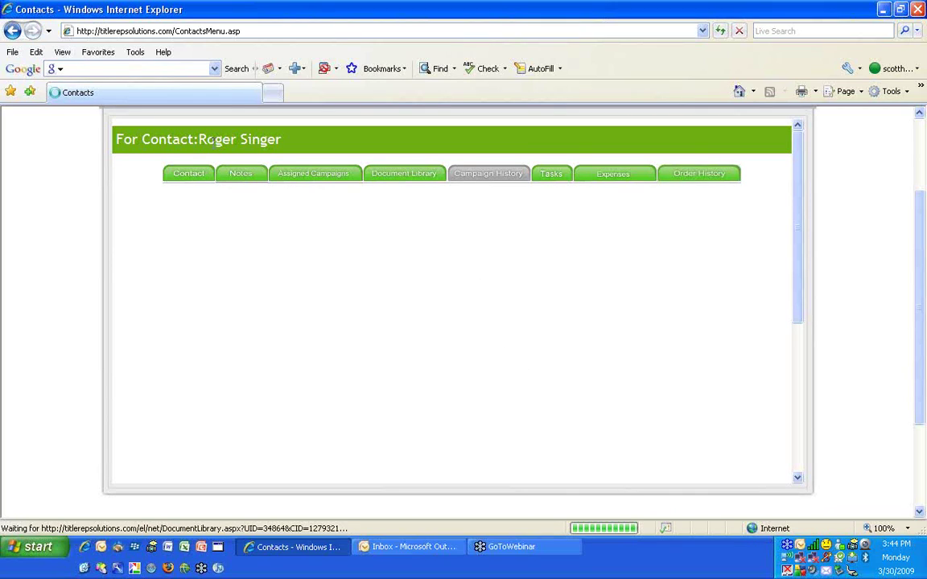
left_click_drag(198, 139, 262, 137)
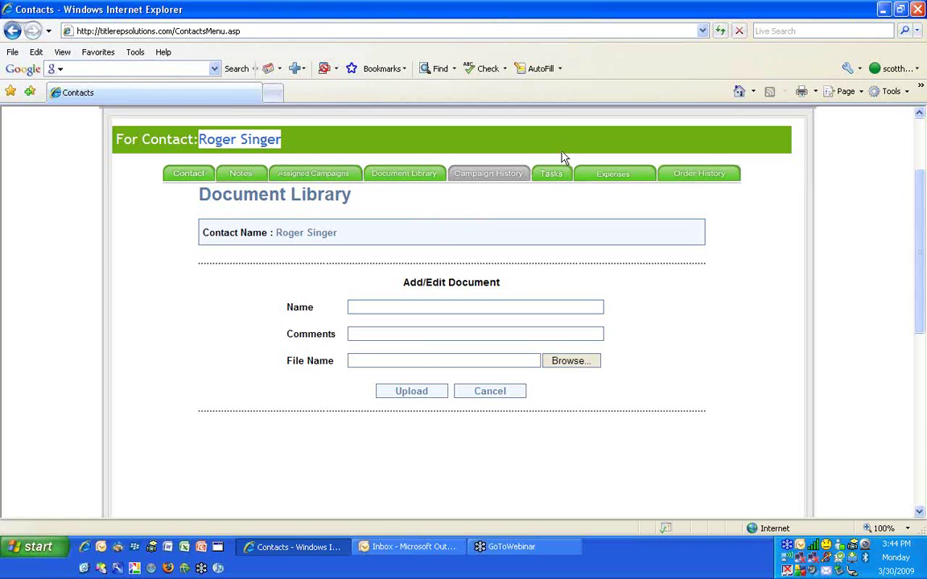
Review the contact's Campaign History, empty Tasks list and coming-soon Expenses section
left_click(550, 175)
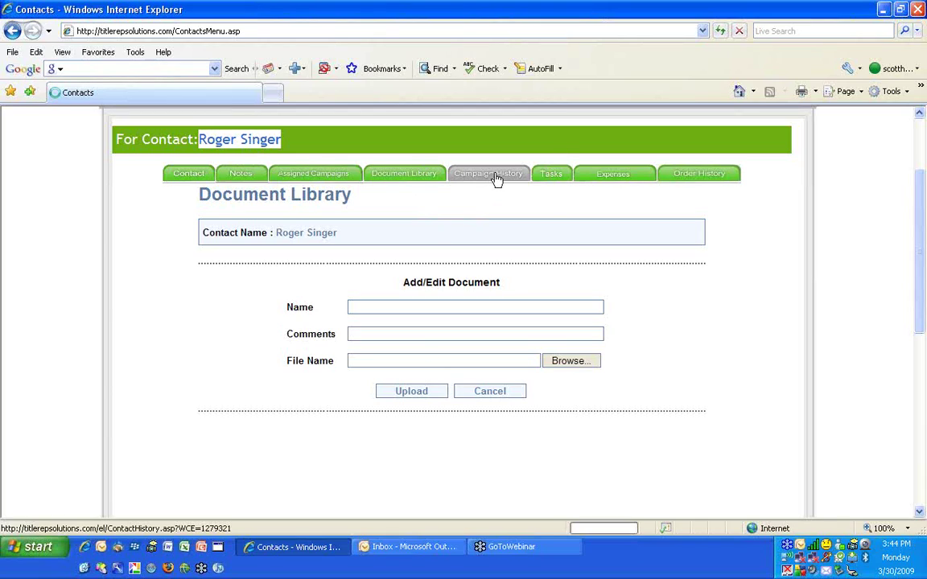
left_click(497, 176)
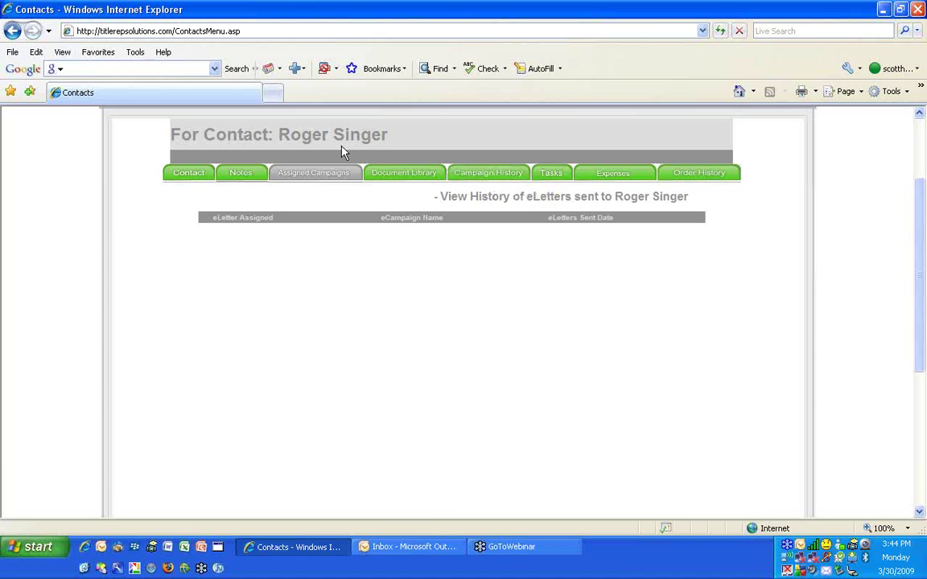
left_click(554, 179)
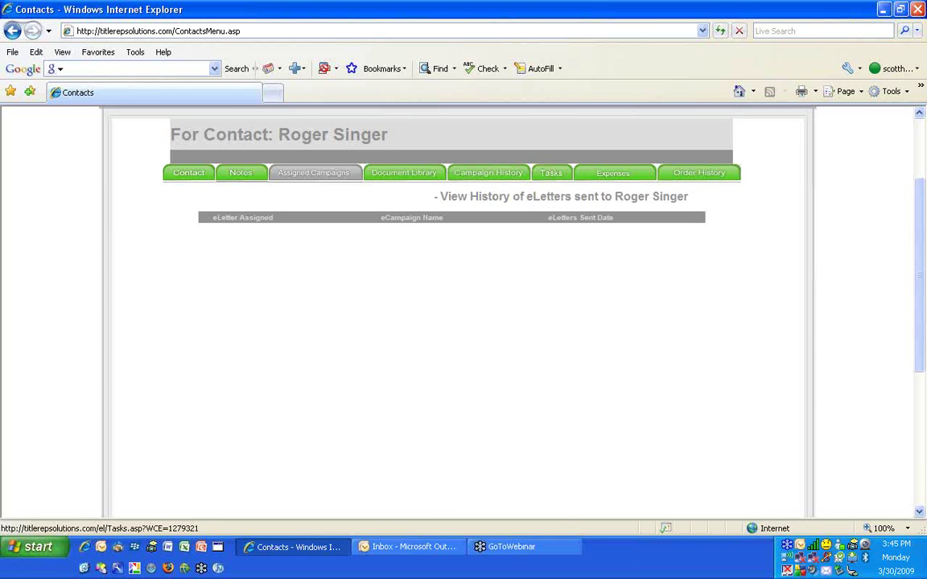
scroll(699, 253, "up", 3)
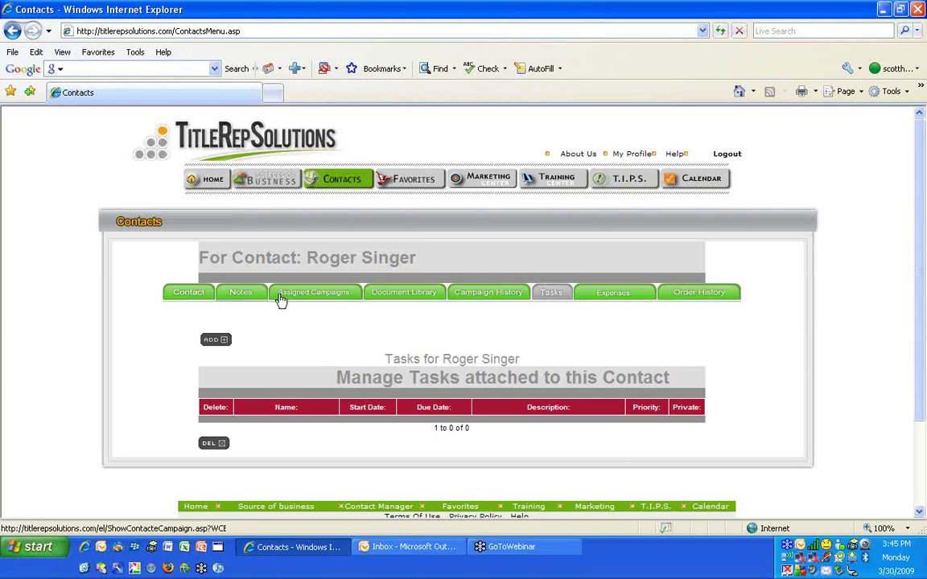
left_click(615, 297)
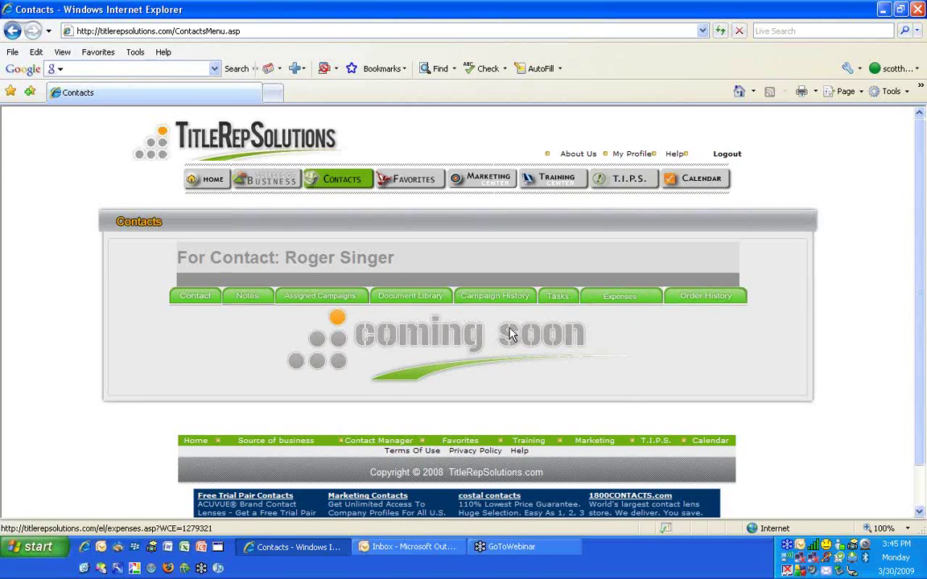
Review the contact's 2009 Order History, which lists 0 orders
left_click(700, 297)
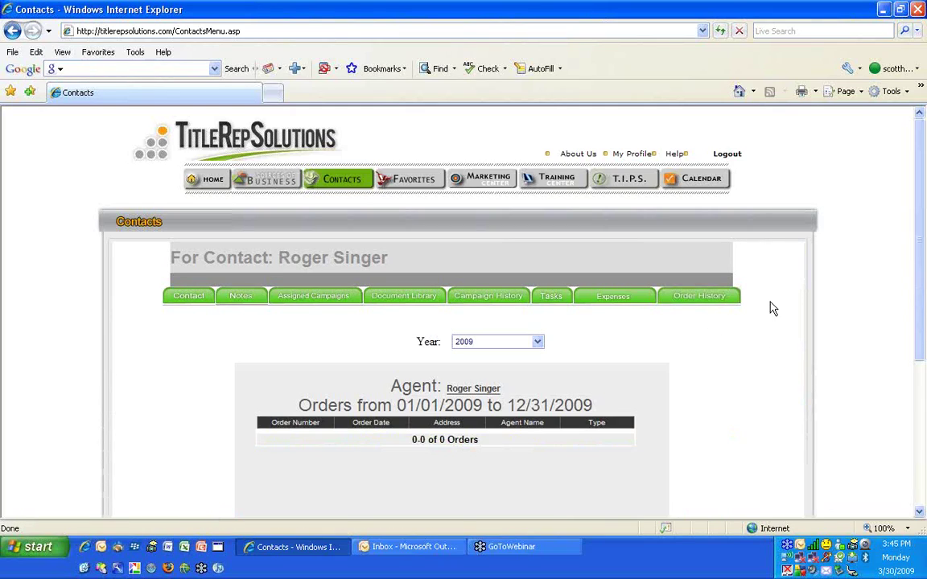
scroll(769, 328, "down", 3)
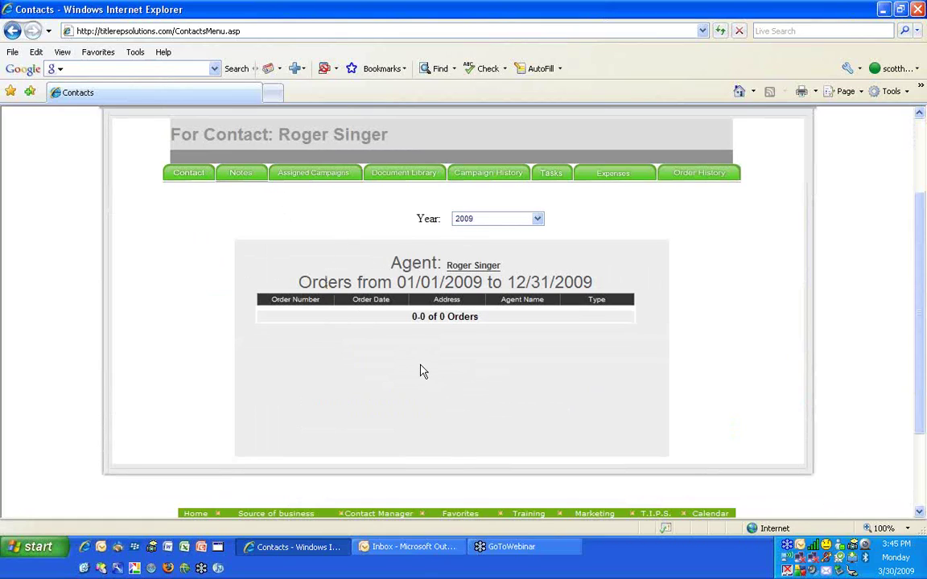
scroll(348, 242, "up", 3)
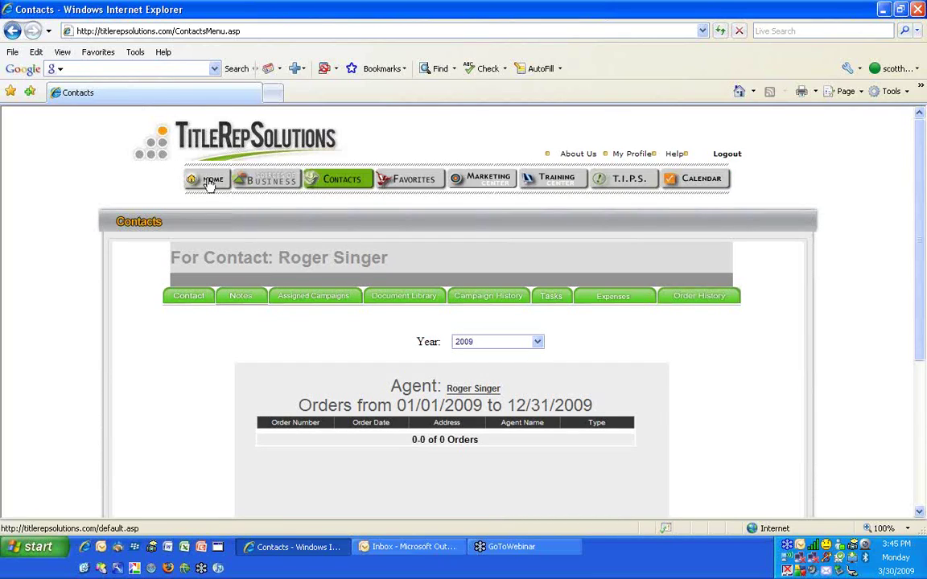
Return to Home and show the full Contacts list
left_click(208, 184)
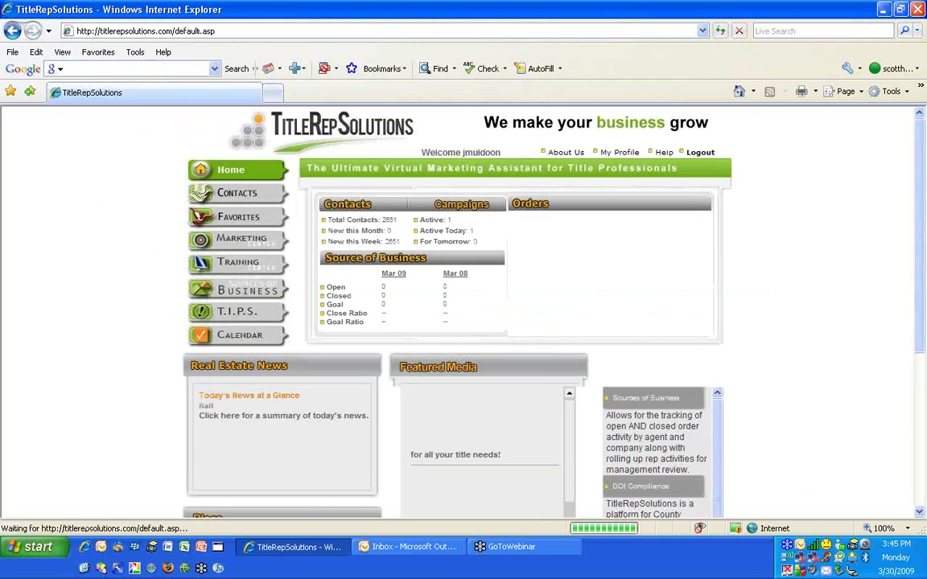
left_click(224, 196)
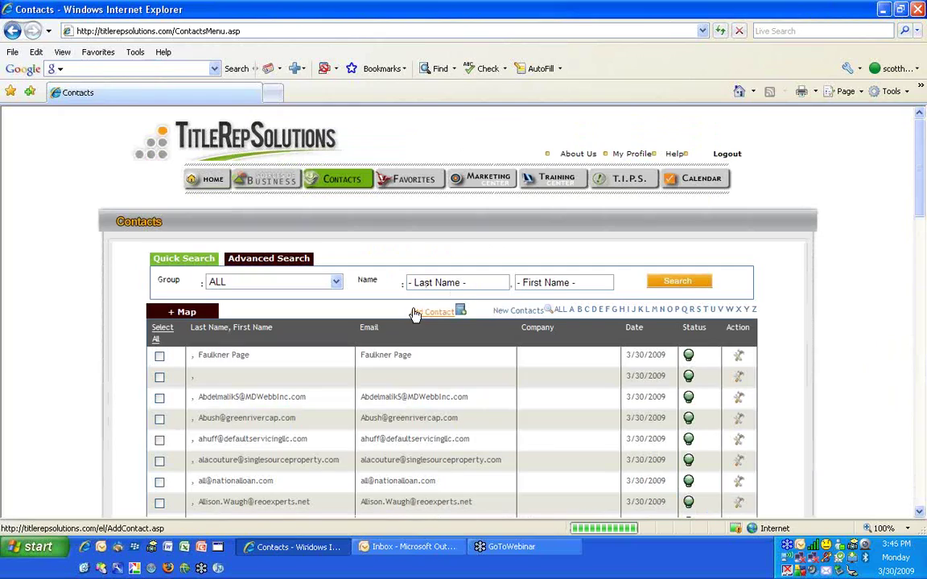
Show the Advanced Search filters, leaving Company set to ALL
left_click(277, 264)
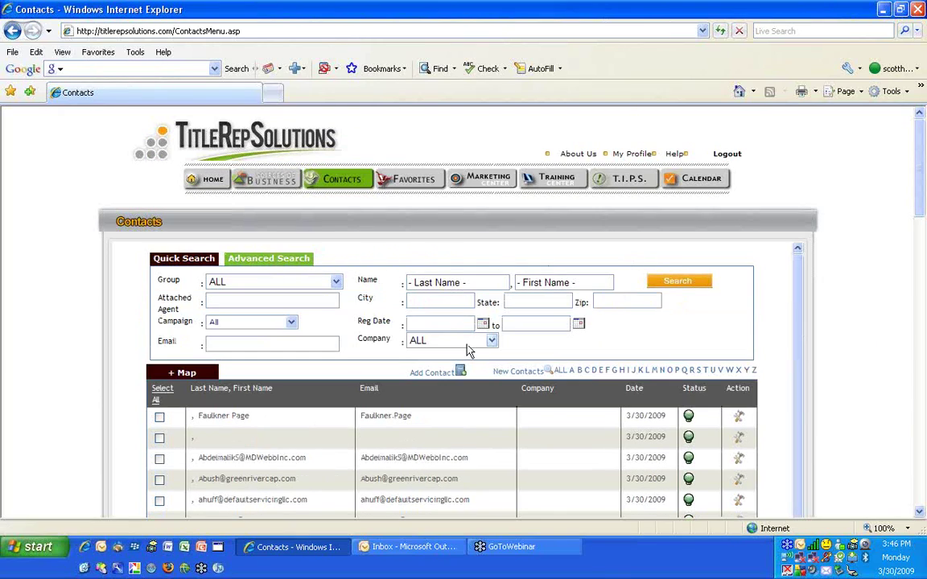
left_click(424, 341)
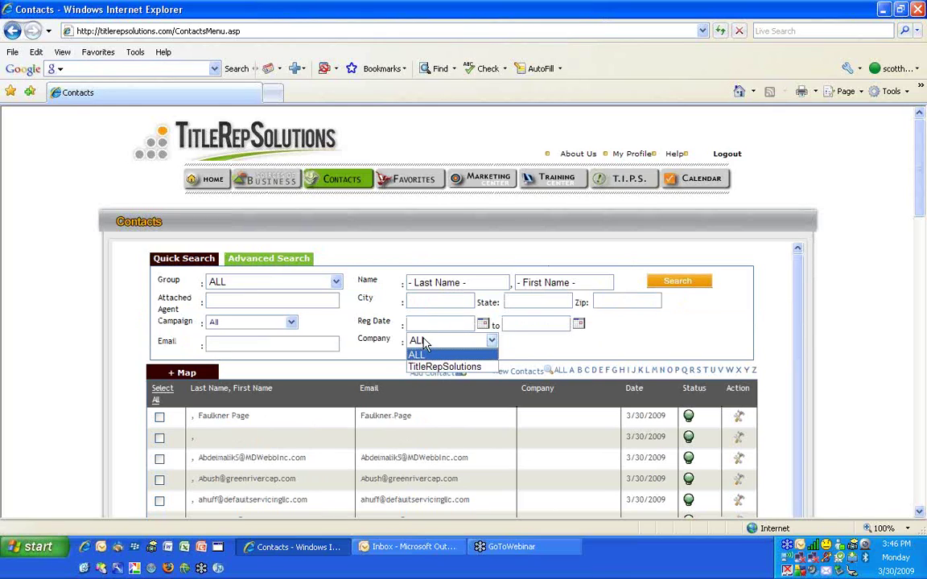
left_click(417, 355)
scroll(297, 343, "down", 12)
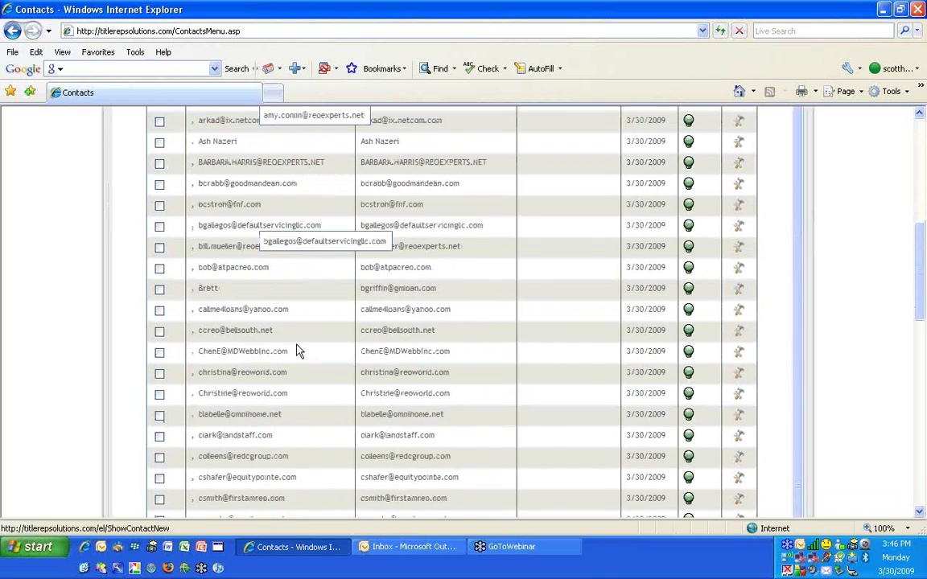
Tick one contact and view its Selected Actions and a row's Action menu options
left_click(160, 296)
scroll(201, 338, "down", 5)
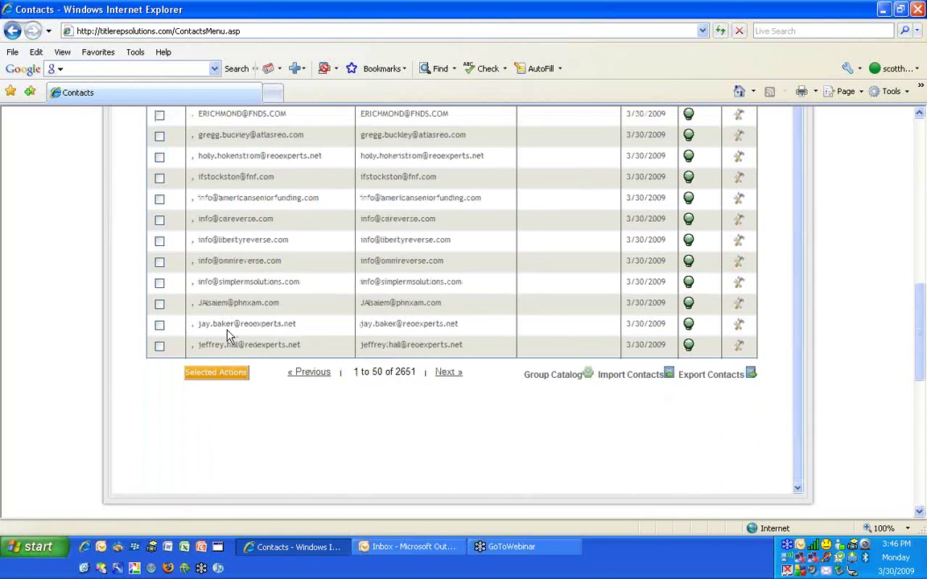
scroll(205, 346, "up", 2)
left_click(213, 499)
scroll(233, 402, "down", 3)
left_click(215, 248)
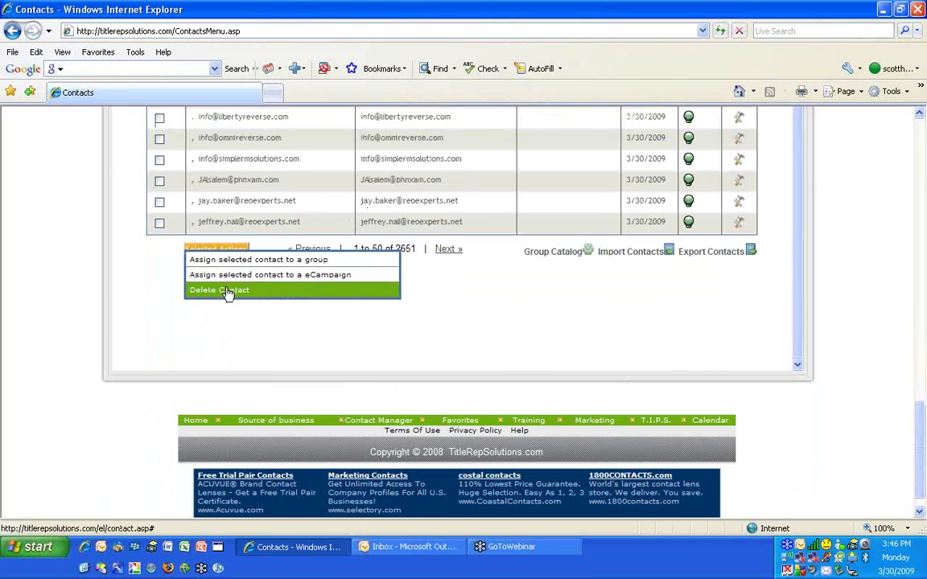
scroll(536, 253, "up", 5)
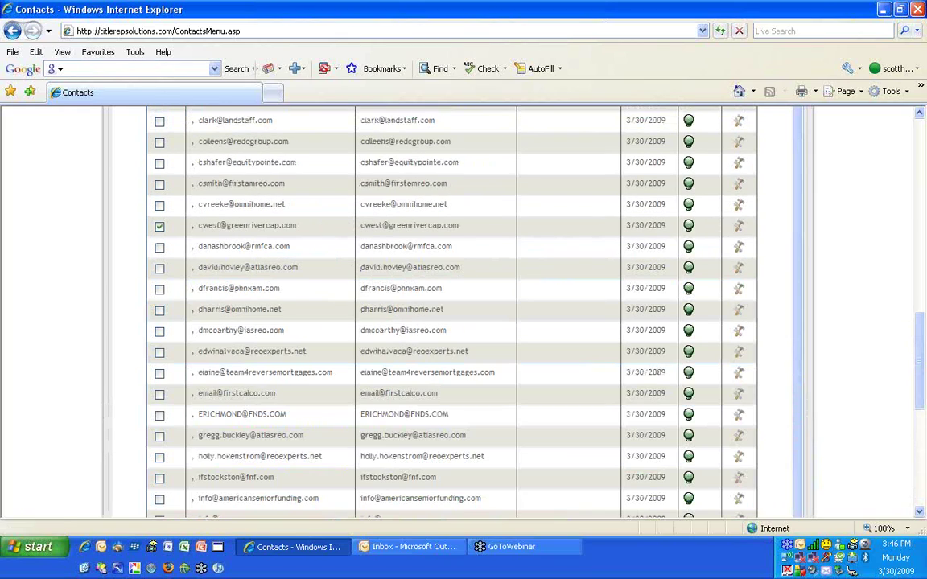
left_click(739, 225)
scroll(837, 147, "up", 10)
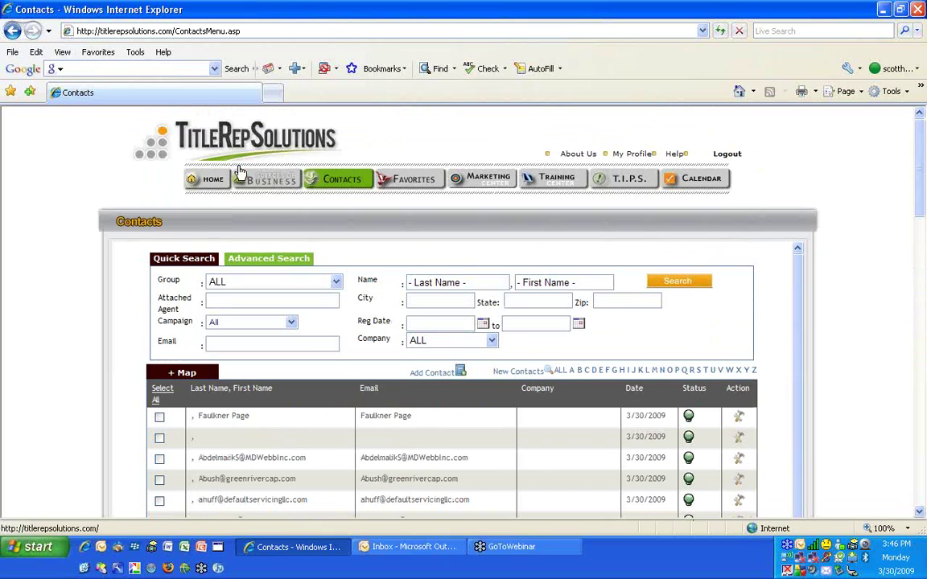
Go to the Marketing Center and browse flyers like Life_of_an_Escrow_737 and Featured Media
left_click(489, 181)
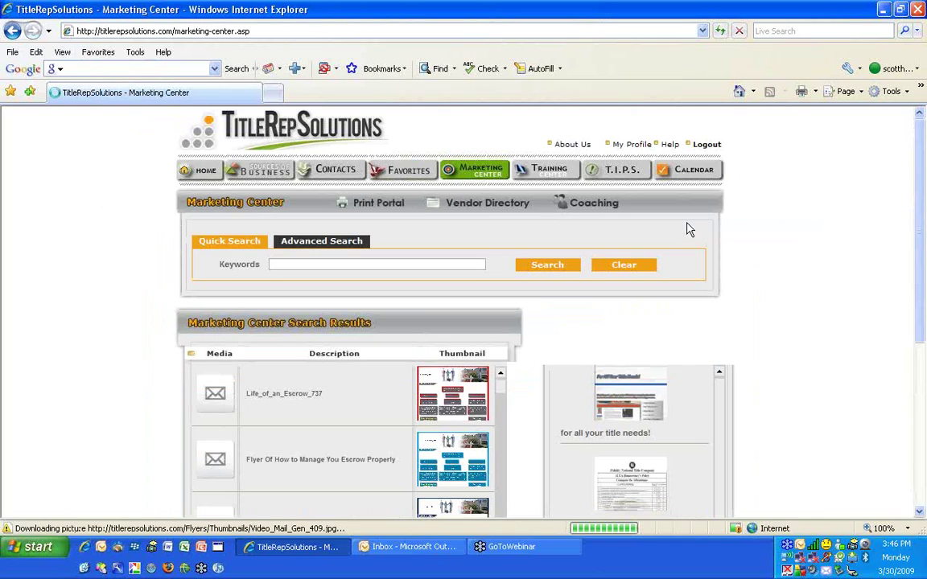
scroll(765, 256, "down", 3)
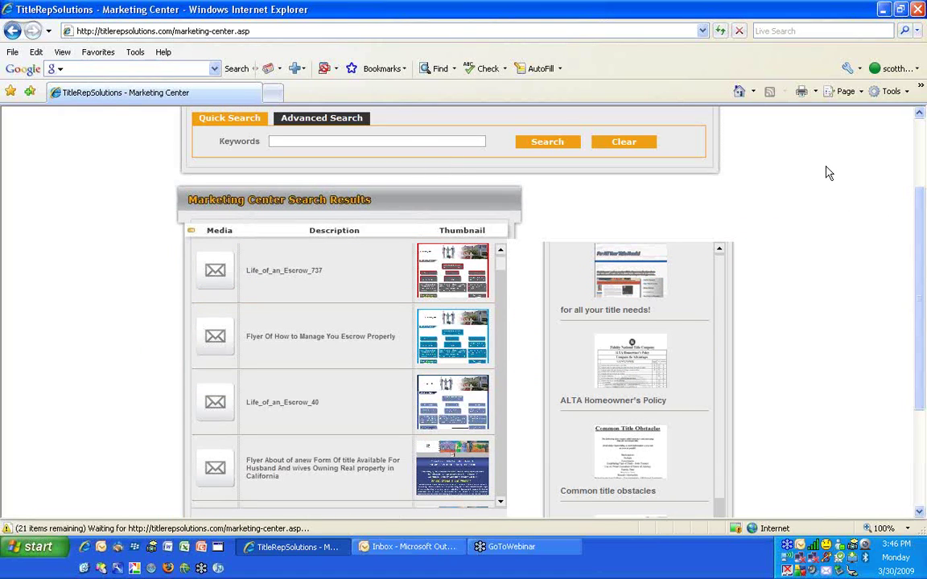
scroll(829, 173, "down", 3)
scroll(829, 173, "up", 3)
scroll(829, 173, "up", 3)
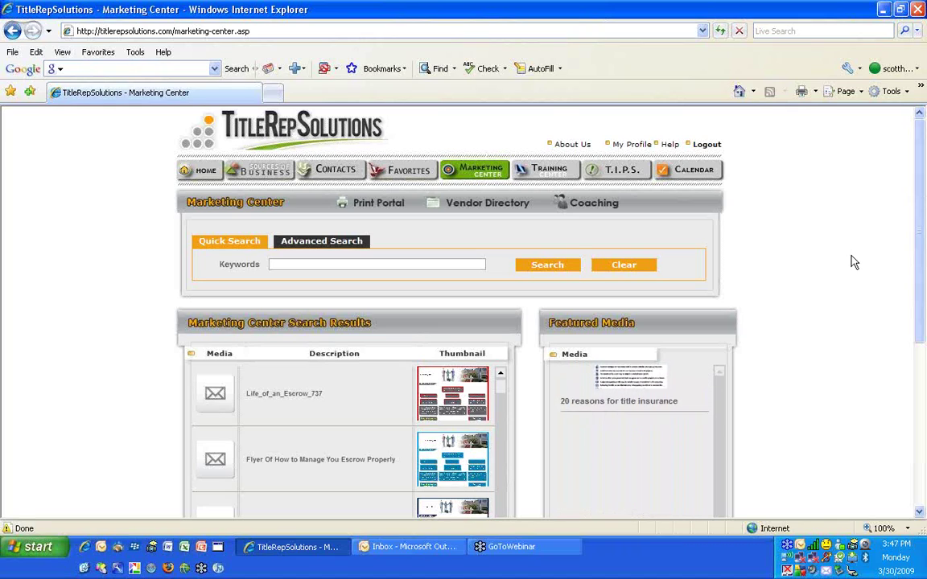
scroll(853, 262, "down", 4)
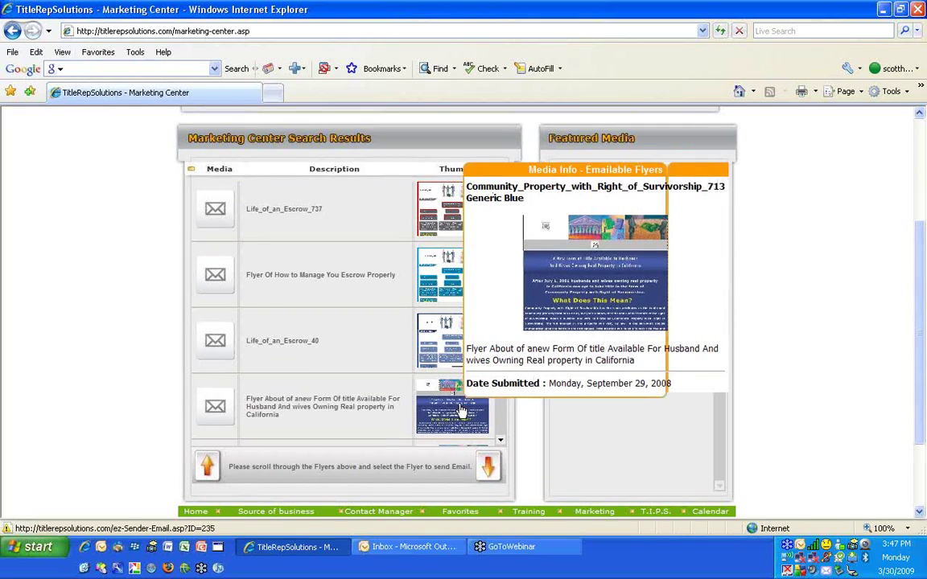
Show the Community Property With Right of Survivorship flyer's Send Media page and scroll its preview
left_click(469, 383)
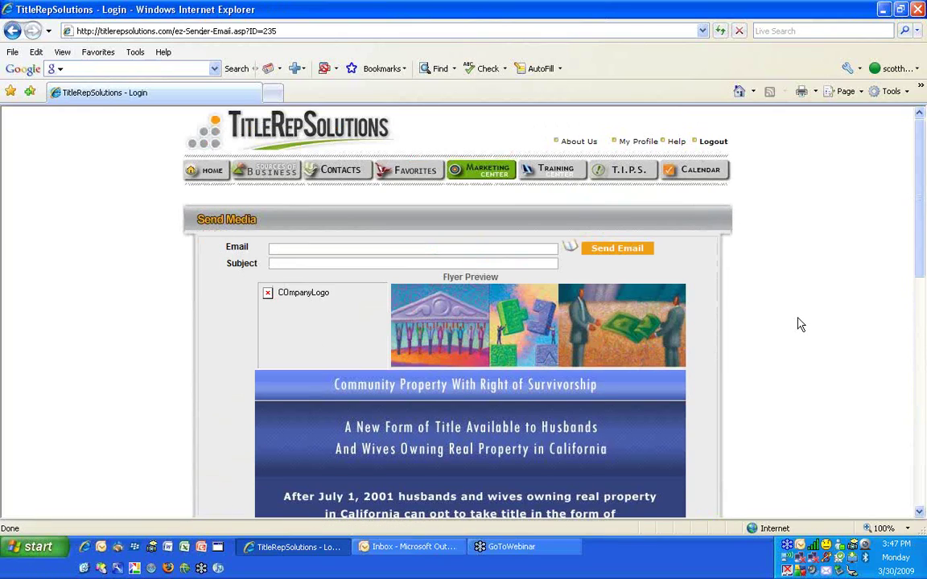
scroll(800, 325, "down", 3)
scroll(799, 323, "up", 2)
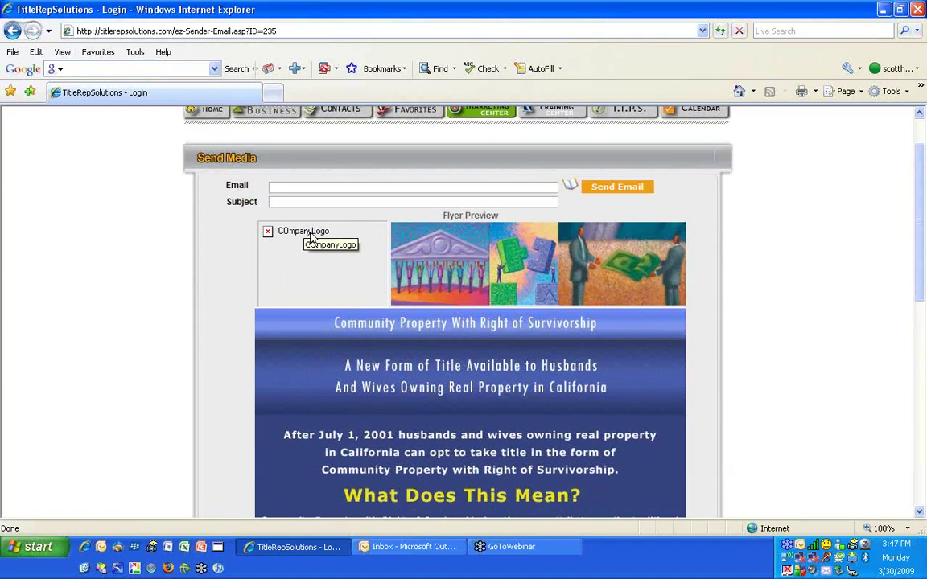
scroll(310, 243, "down", 6)
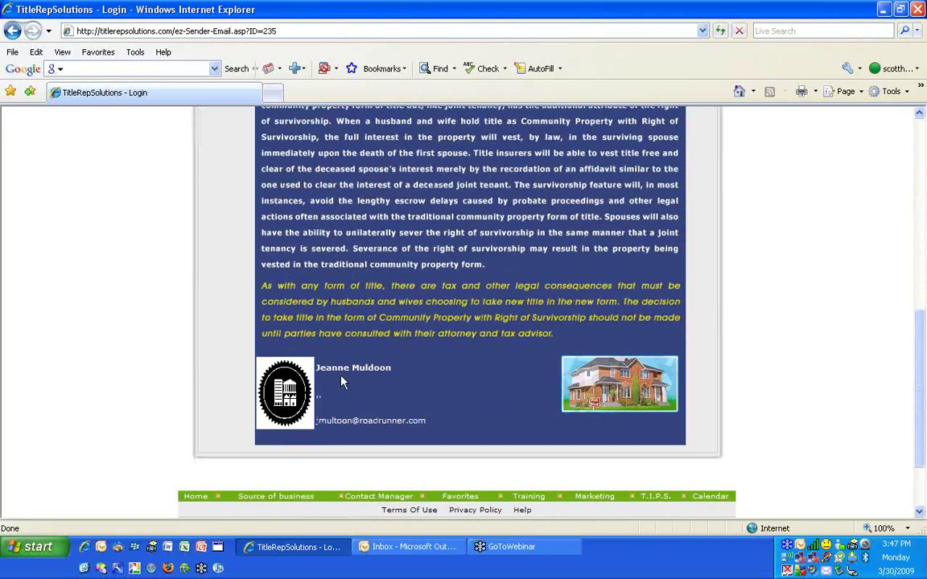
scroll(362, 354, "up", 6)
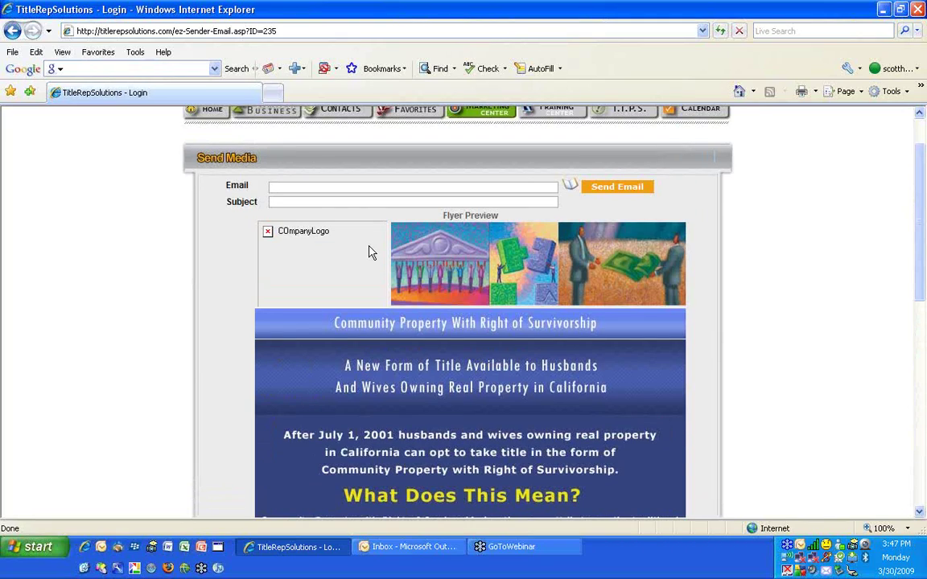
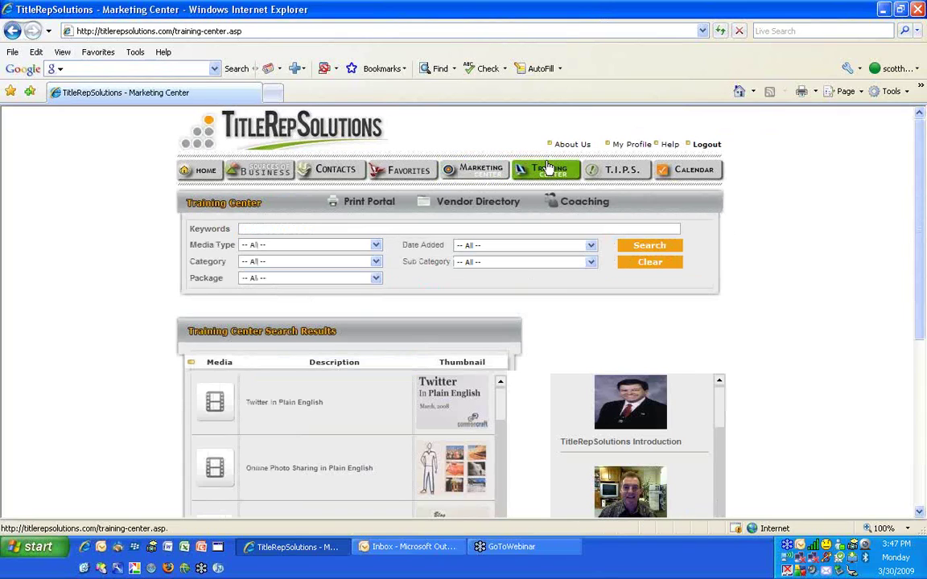
Scroll the Training Center flyer list and pick the Uninsured Deeds video to email
scroll(817, 219, "down", 3)
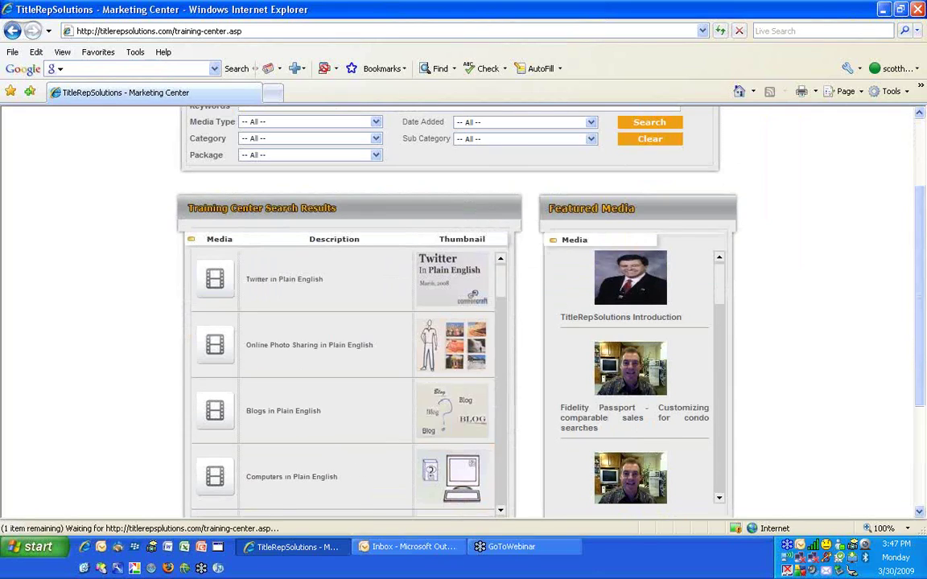
mouse_move(428, 275)
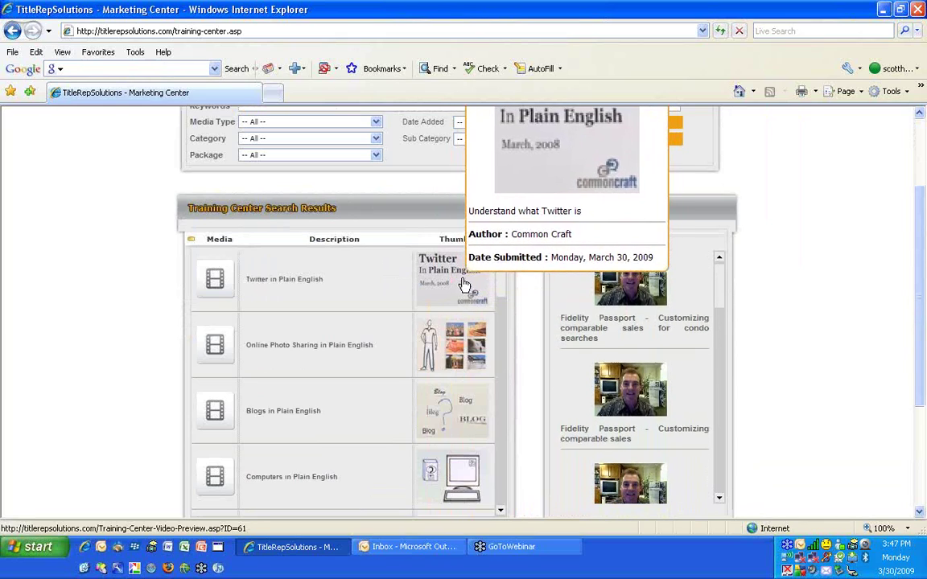
mouse_move(460, 358)
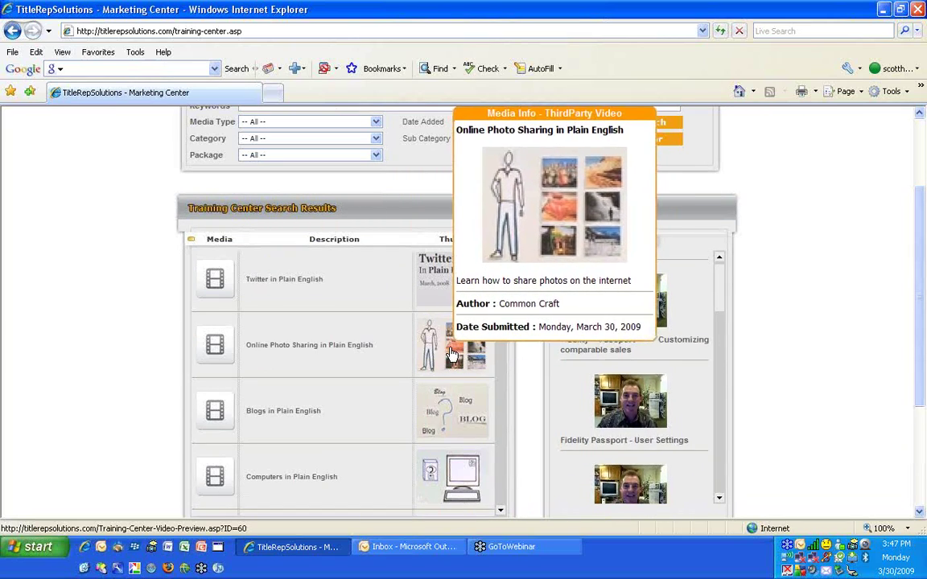
scroll(452, 355, "down", 5)
scroll(537, 414, "down", 3)
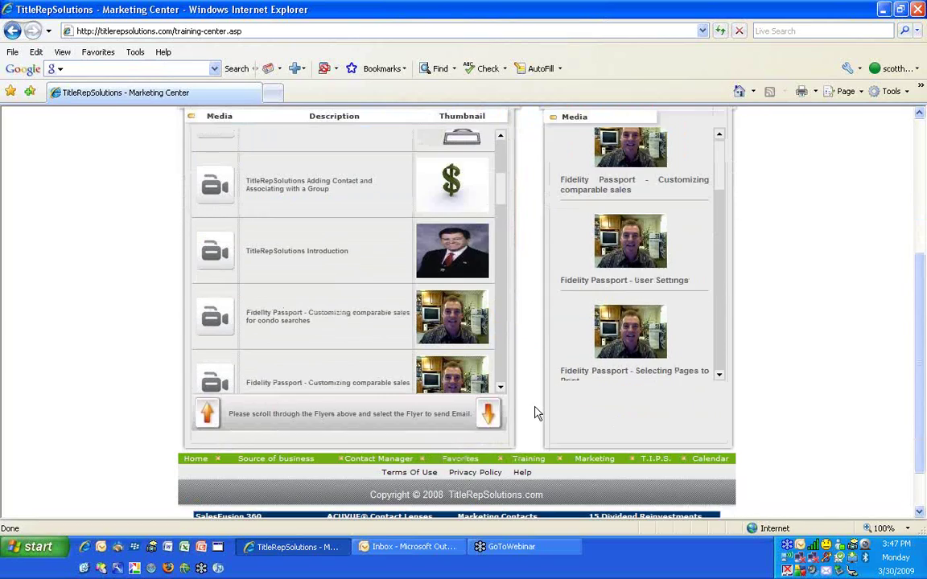
mouse_move(454, 320)
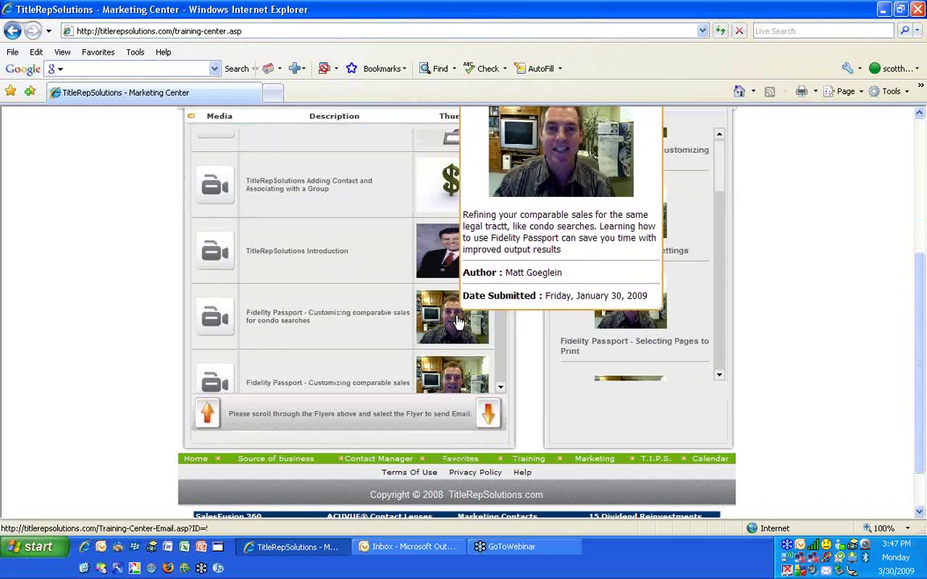
scroll(454, 321, "up", 3)
scroll(475, 295, "down", 8)
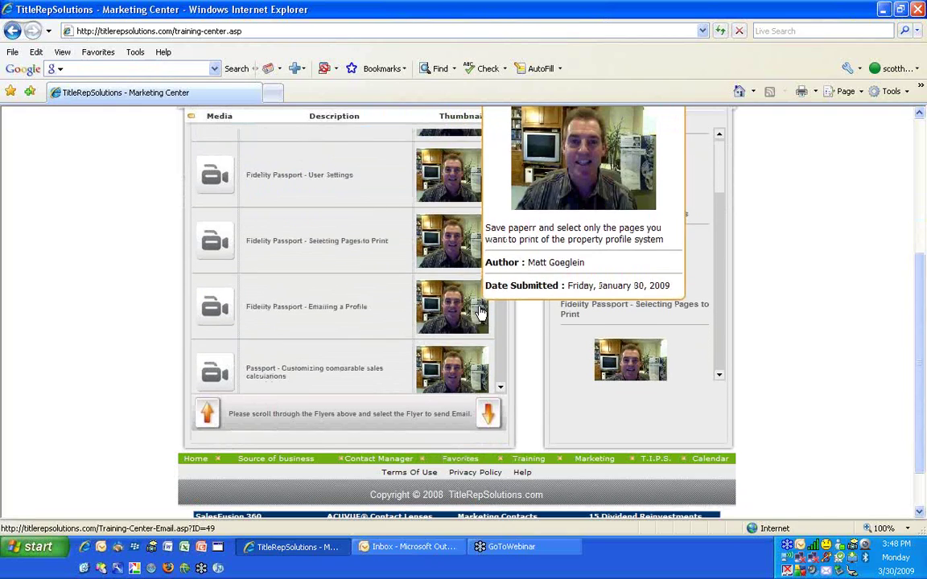
scroll(479, 312, "down", 8)
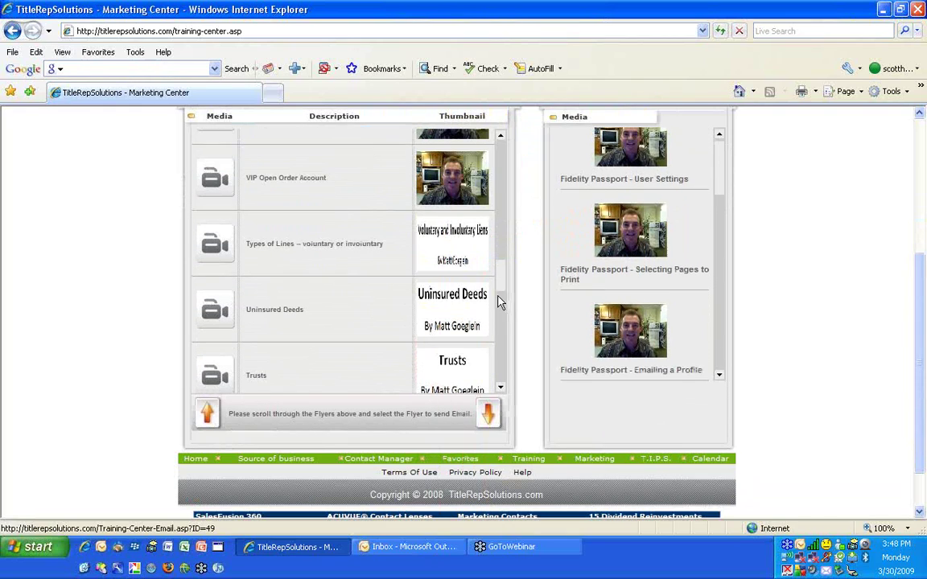
mouse_move(468, 256)
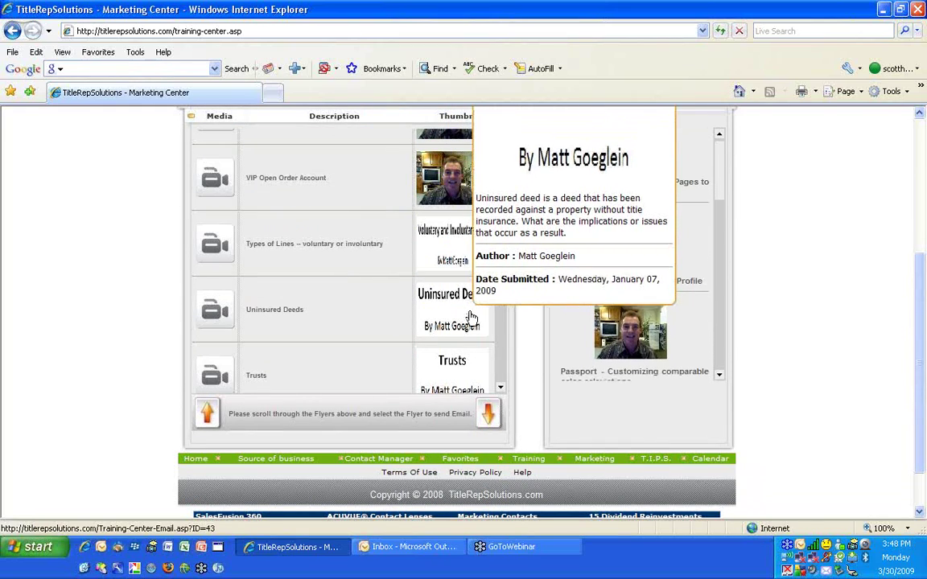
left_click(215, 312)
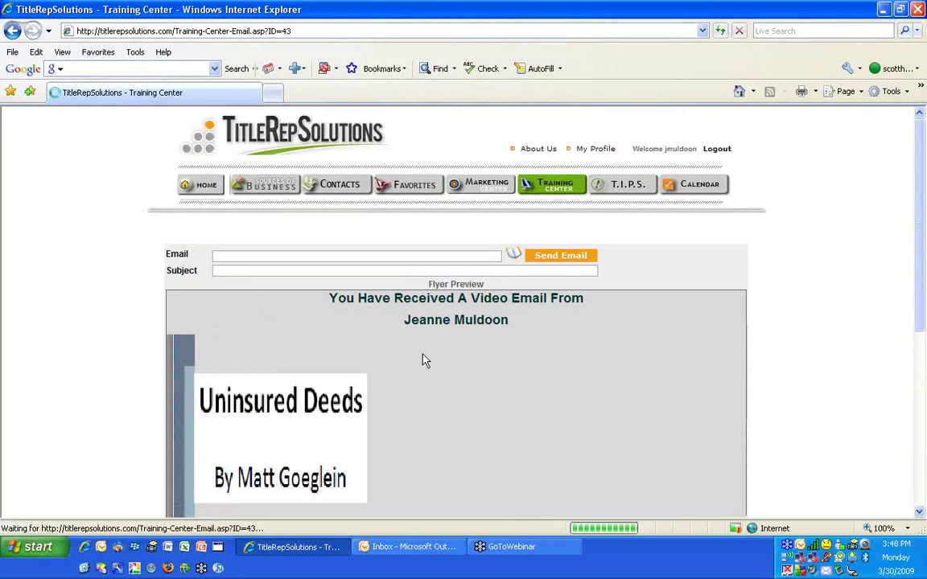
Preview the Uninsured Deeds video through the flyer's 'Click Here To View Your Video' link
scroll(861, 209, "down", 2)
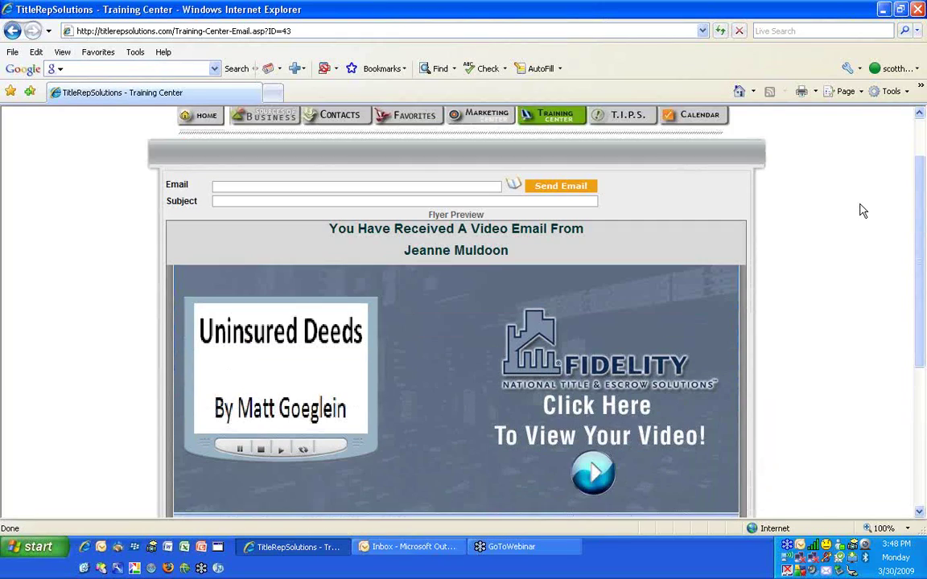
scroll(861, 209, "down", 1)
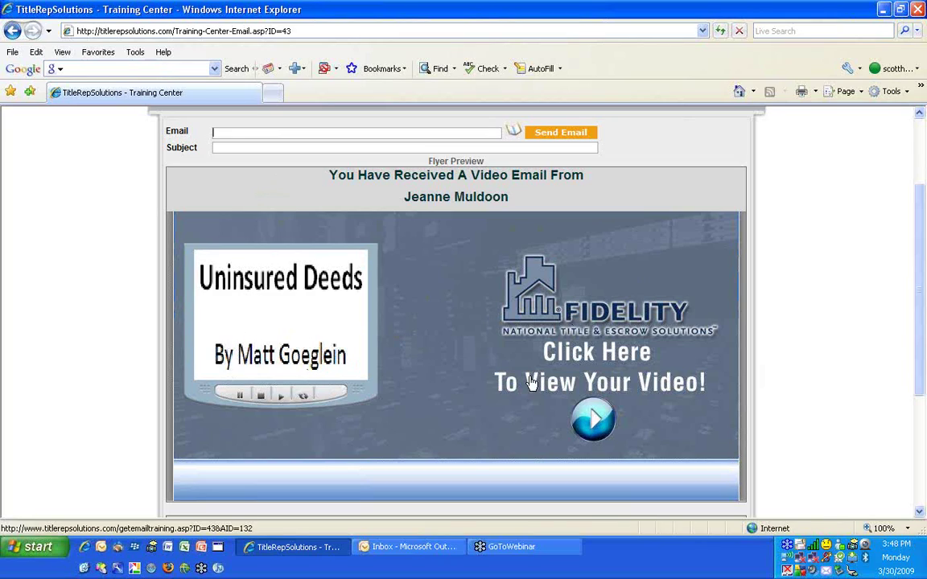
left_click(593, 422)
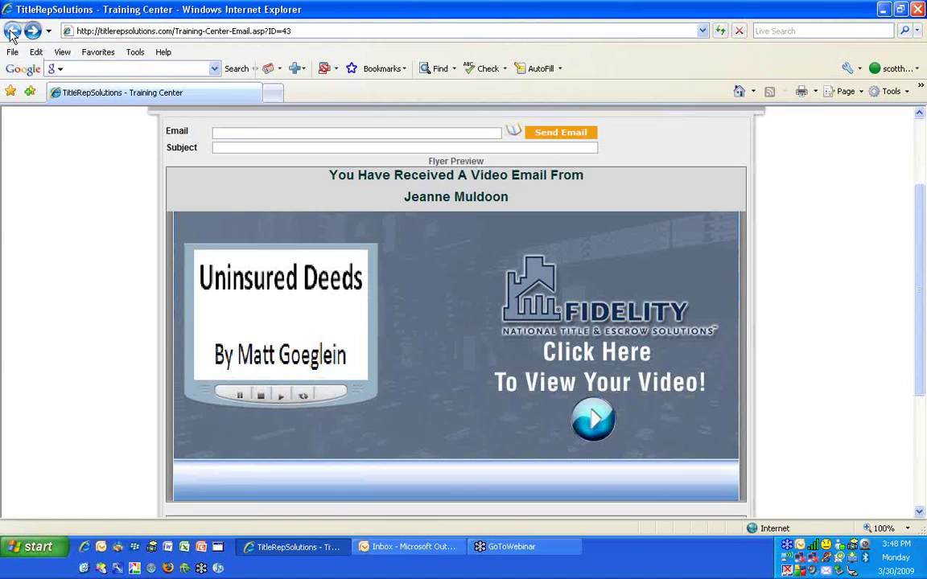
Return to the media list, try the Blogs in Plain English video, and back out of its HTTP 500 error
left_click(12, 31)
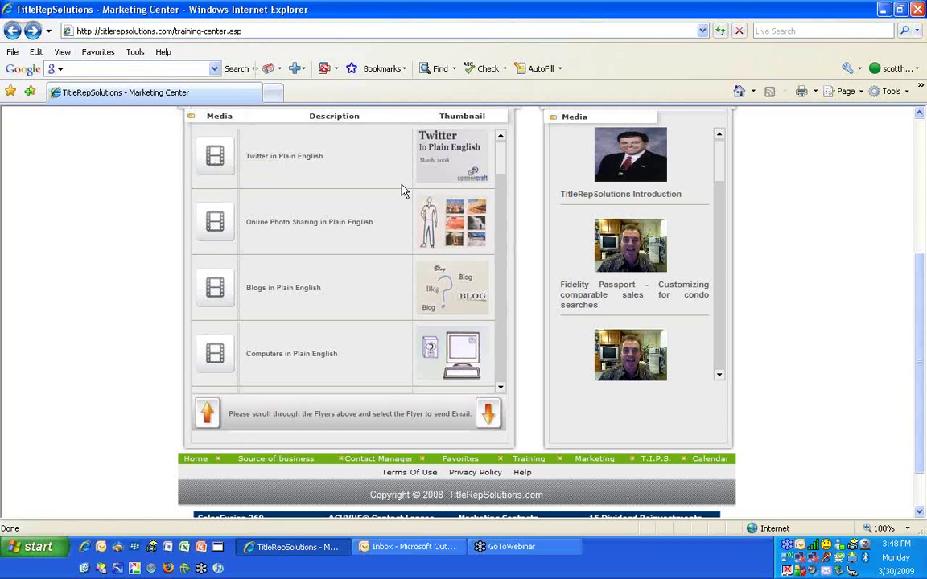
scroll(214, 170, "down", 3)
scroll(213, 241, "down", 1)
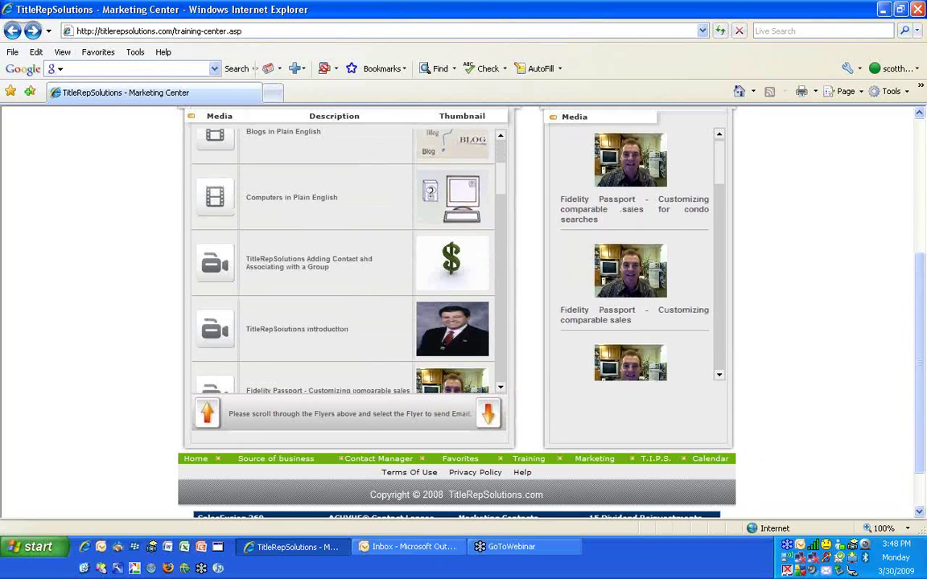
scroll(216, 279, "up", 3)
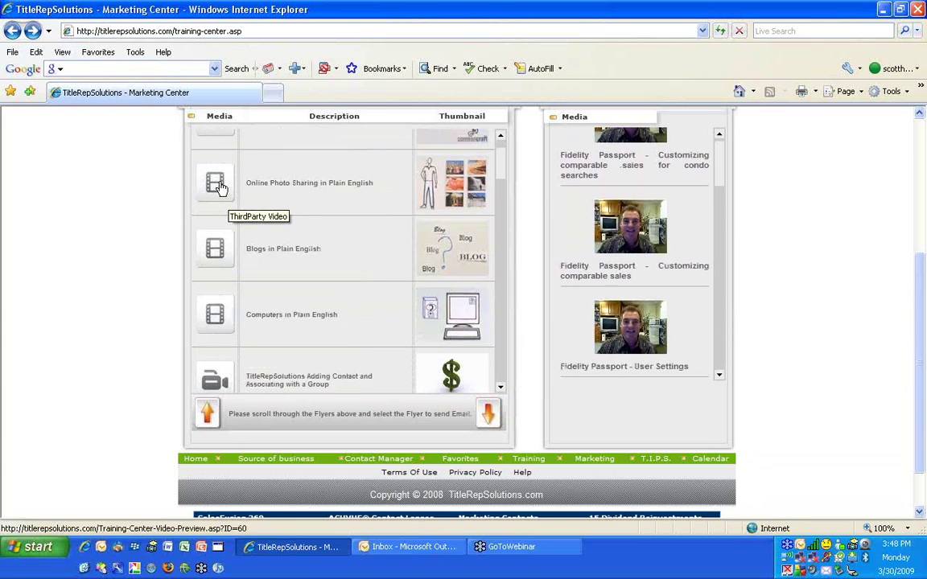
left_click(217, 251)
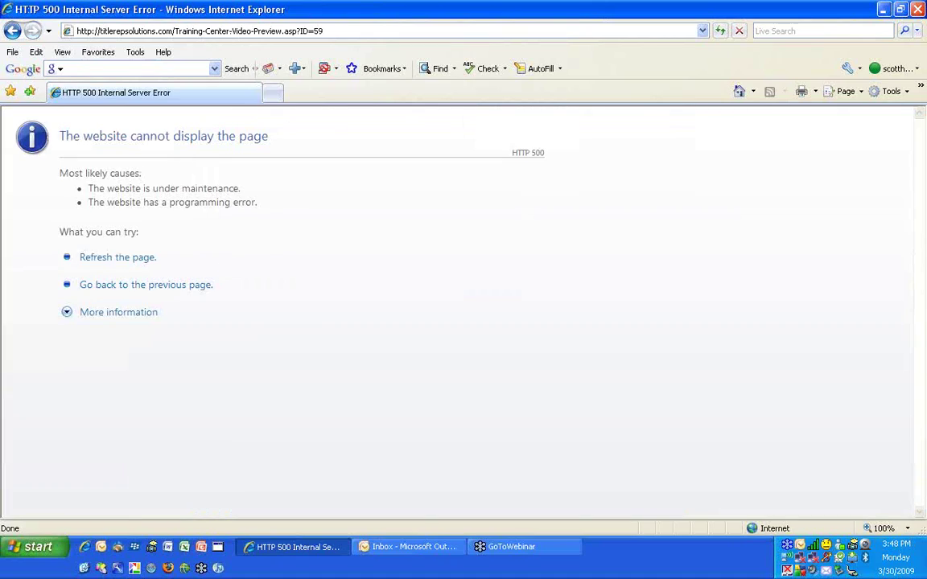
left_click(12, 33)
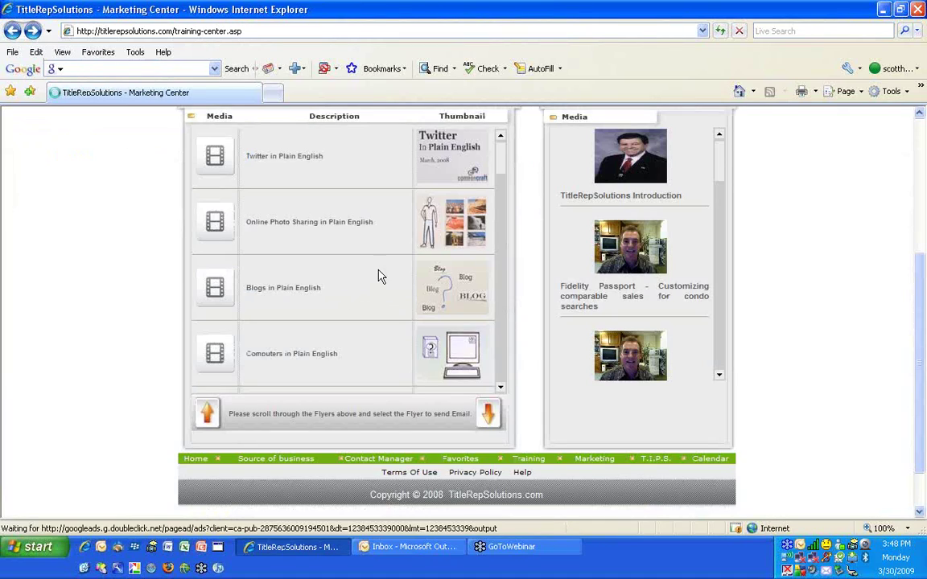
Scroll to the top of the Training Center list and go to the Lead Management System
mouse_move(454, 221)
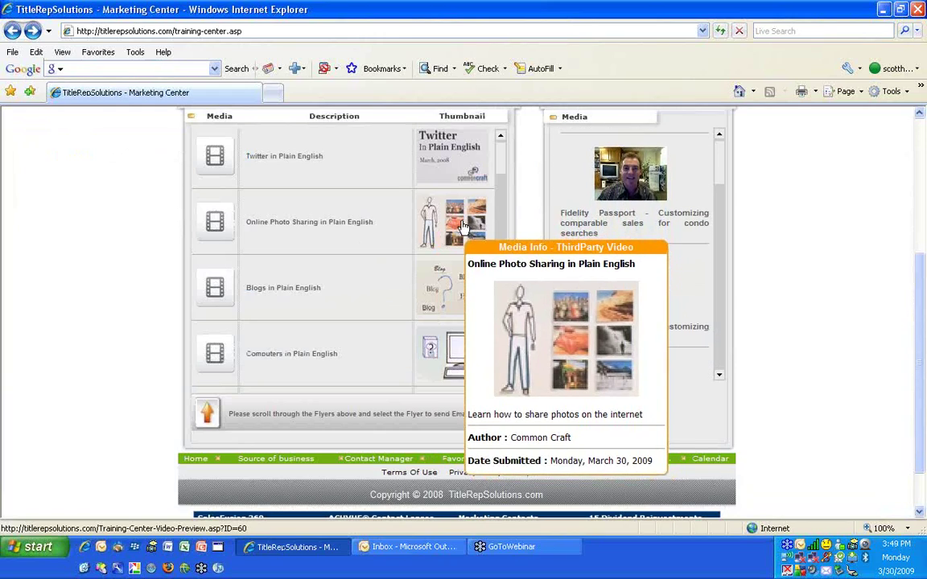
scroll(462, 225, "up", 2)
mouse_move(452, 348)
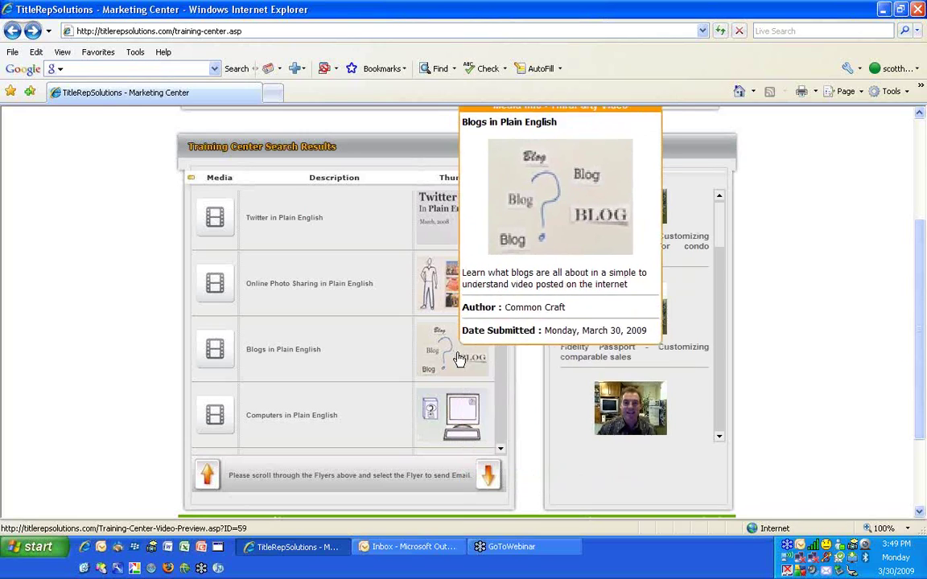
scroll(459, 362, "up", 3)
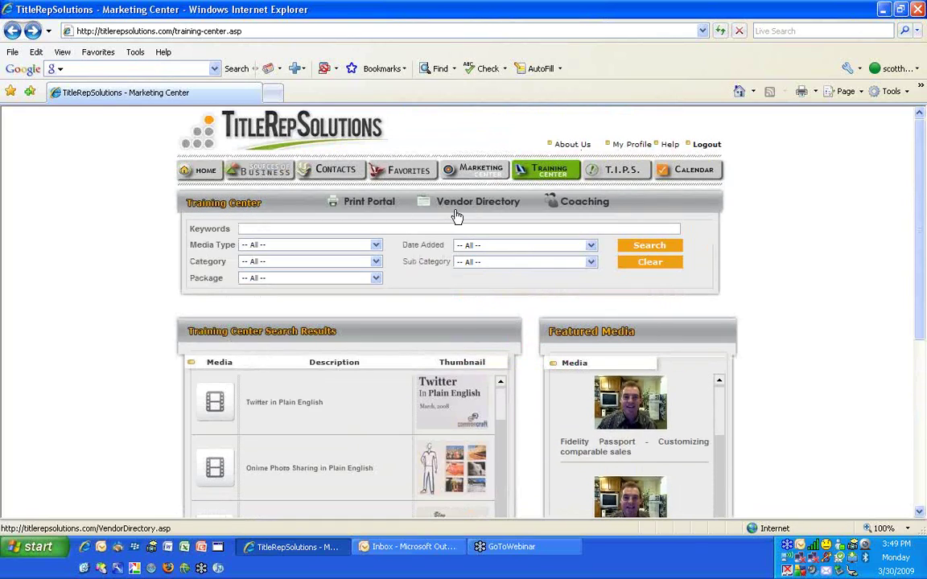
left_click(627, 171)
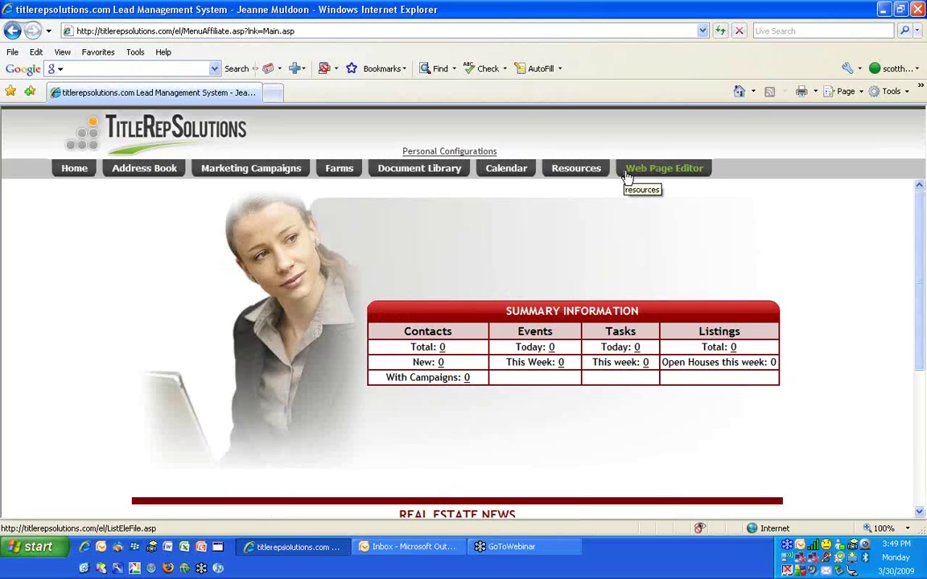
Browse the full Address Book contact list, then go to the Manage eCampaigns page
left_click(142, 175)
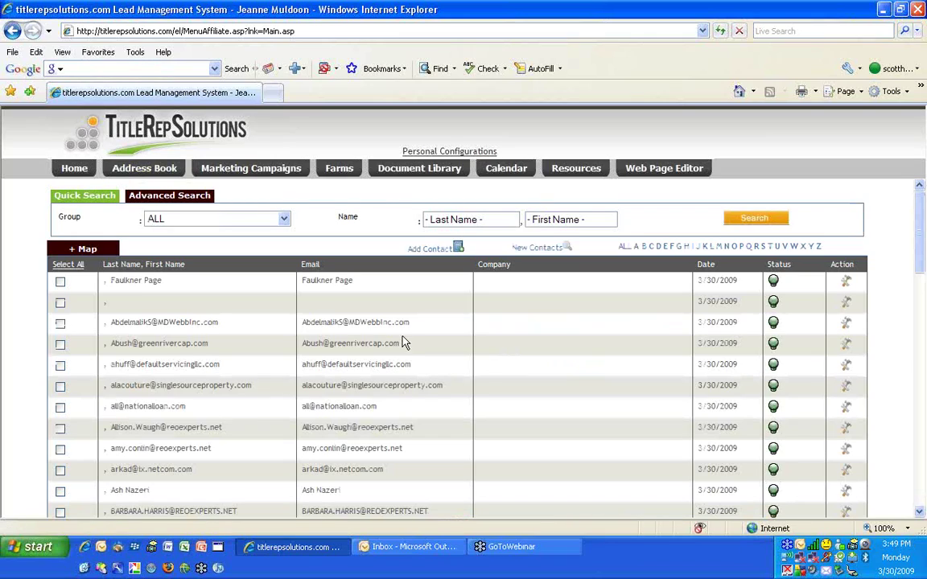
scroll(654, 364, "down", 3)
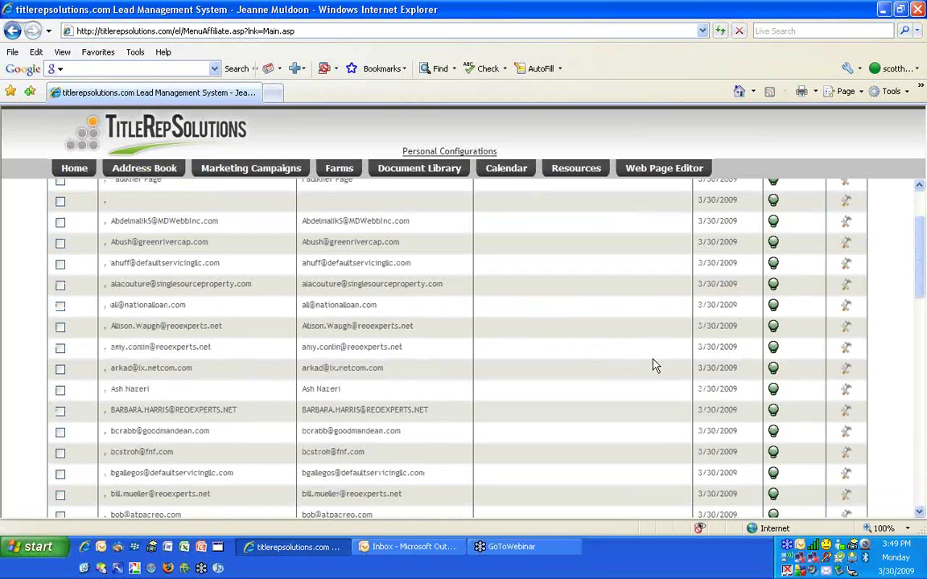
scroll(461, 318, "up", 3)
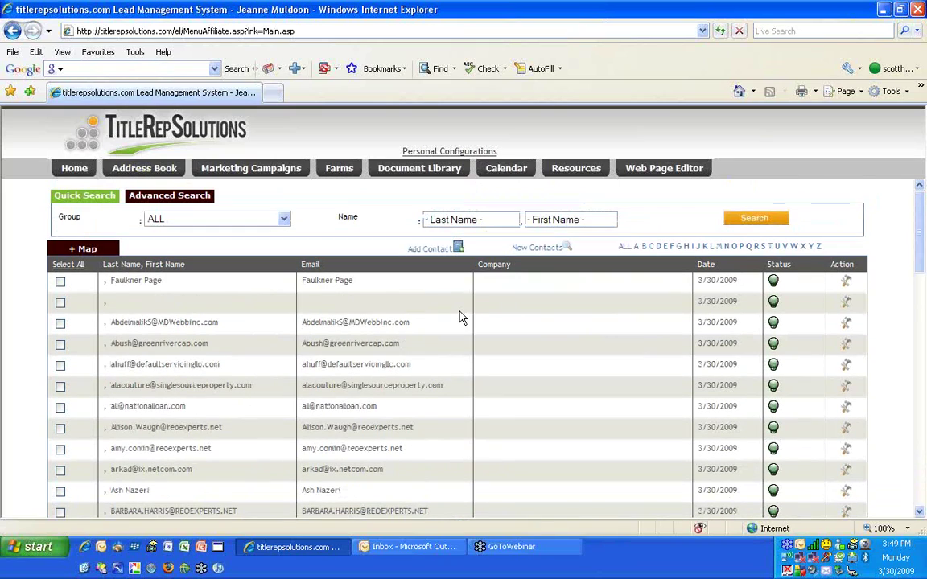
left_click(259, 174)
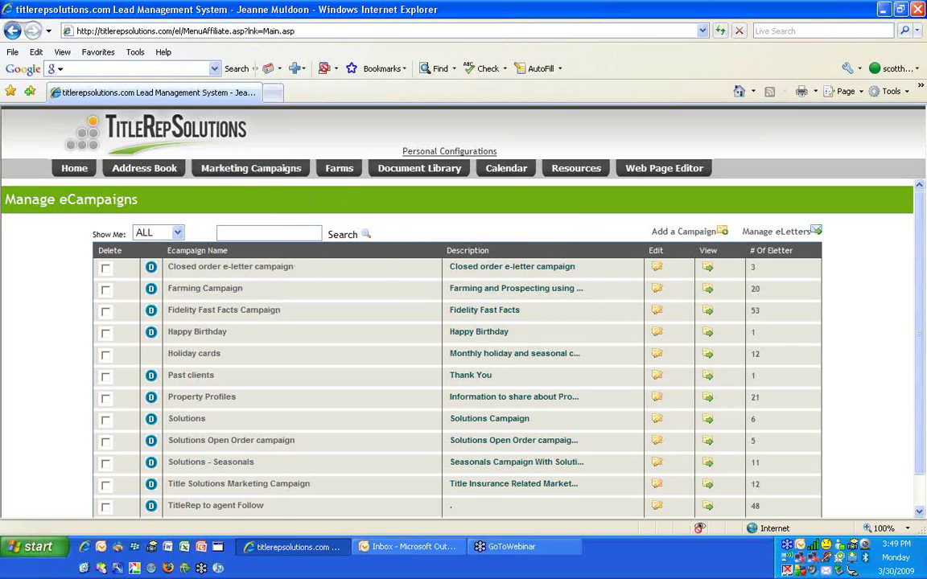
Open the Holiday cards eCampaign and review its yearly eLetters from Happy New Year! onward
scroll(226, 504, "down", 1)
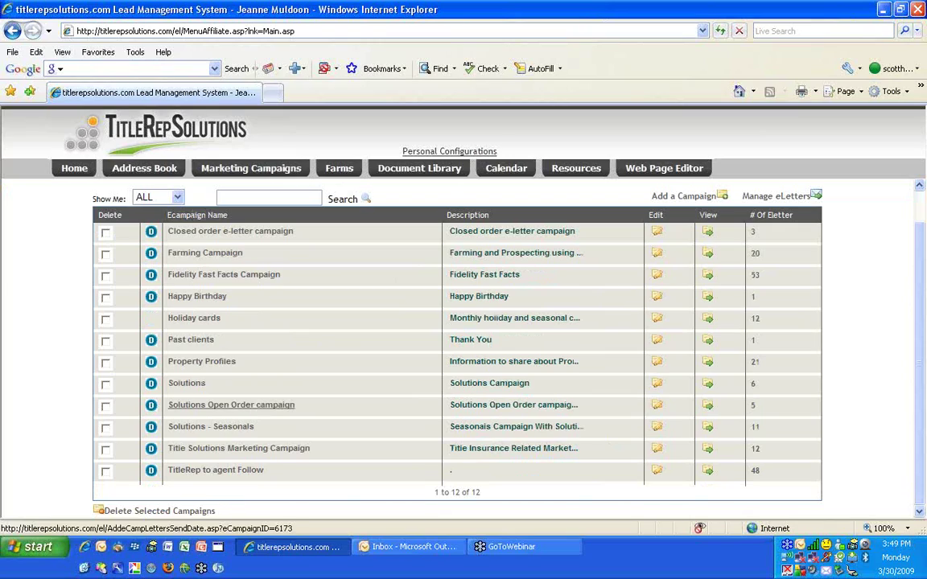
left_click(175, 320)
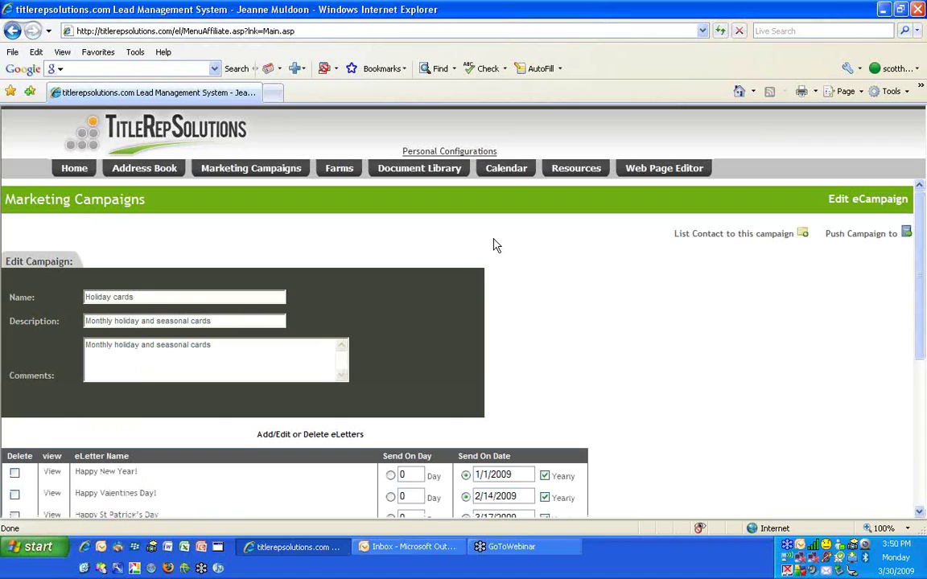
scroll(589, 293, "down", 2)
scroll(588, 296, "up", 1)
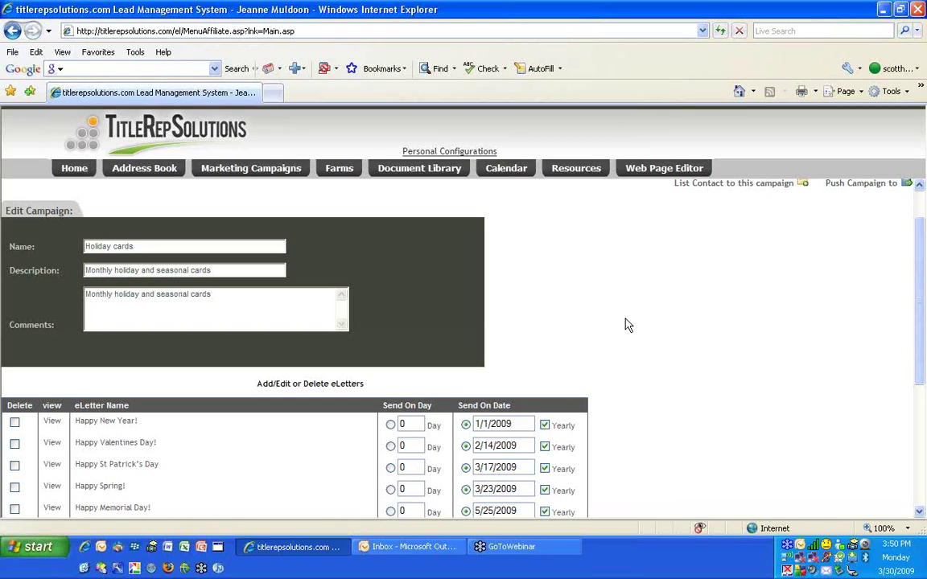
scroll(597, 325, "down", 2)
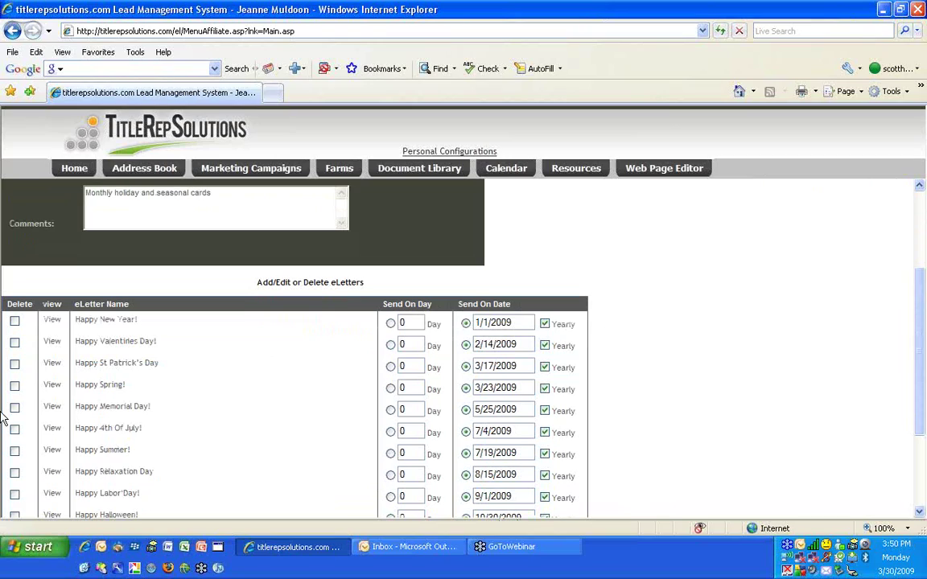
Open the Happy Memorial Day! eLetter and change its subject to 'Wishing you a Happy Memorial Day!'
left_click(114, 407)
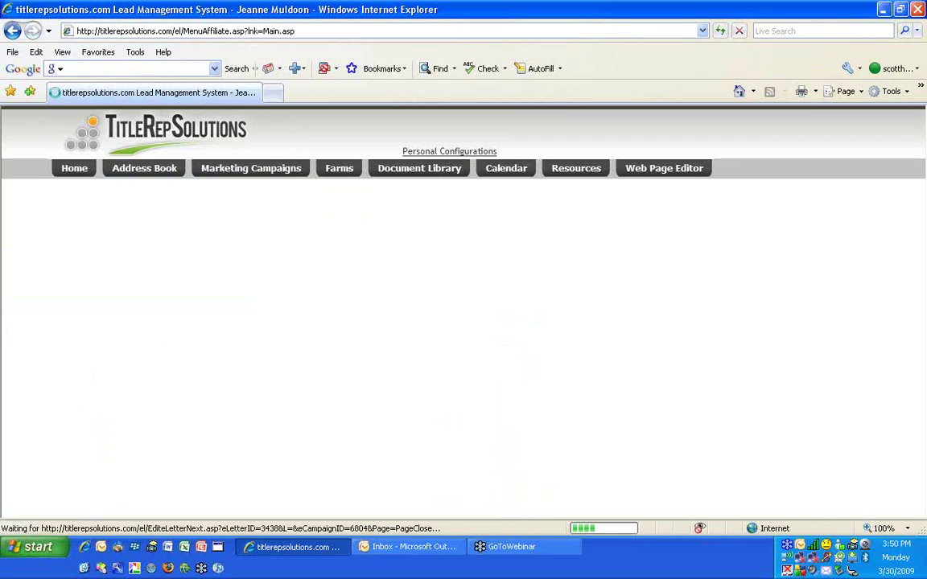
scroll(459, 372, "down", 2)
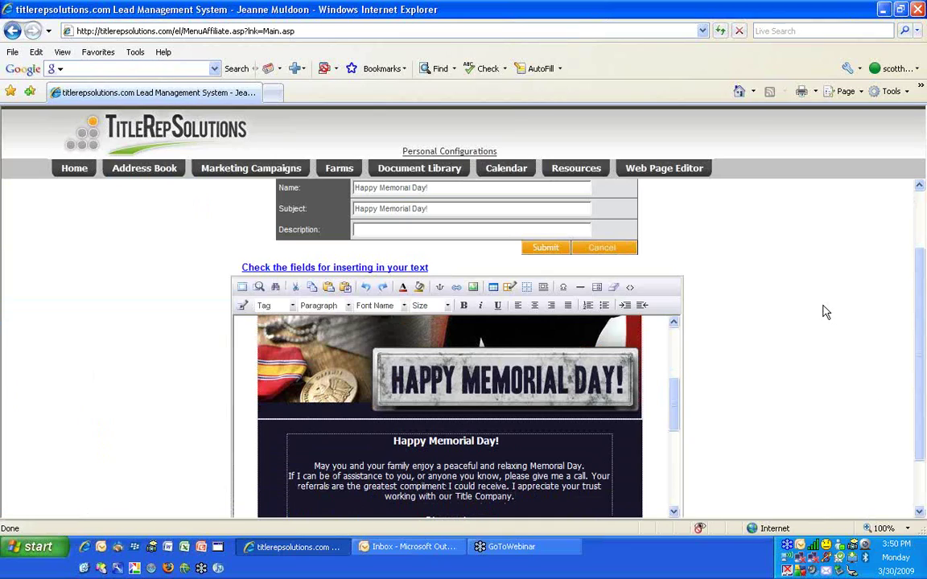
scroll(819, 304, "up", 1)
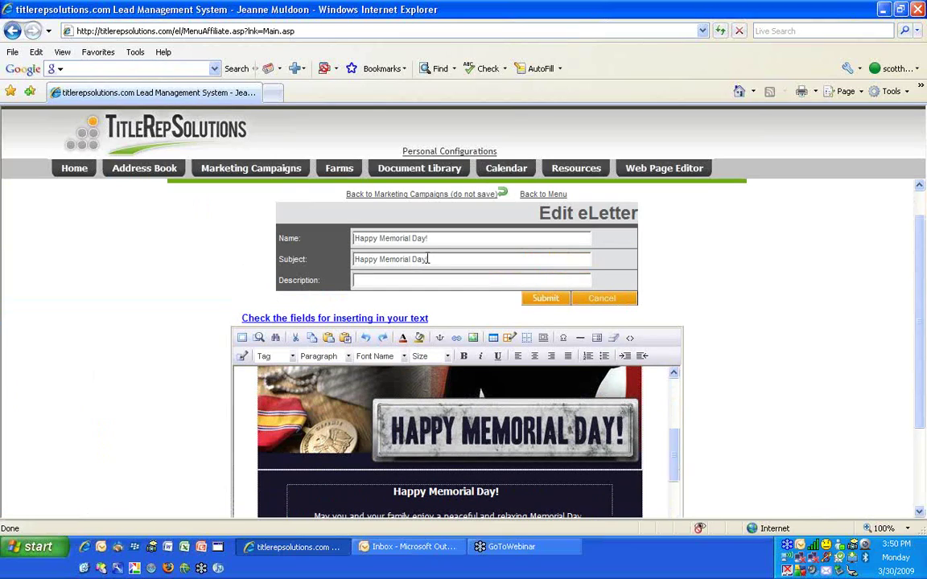
left_click_drag(441, 257, 276, 276)
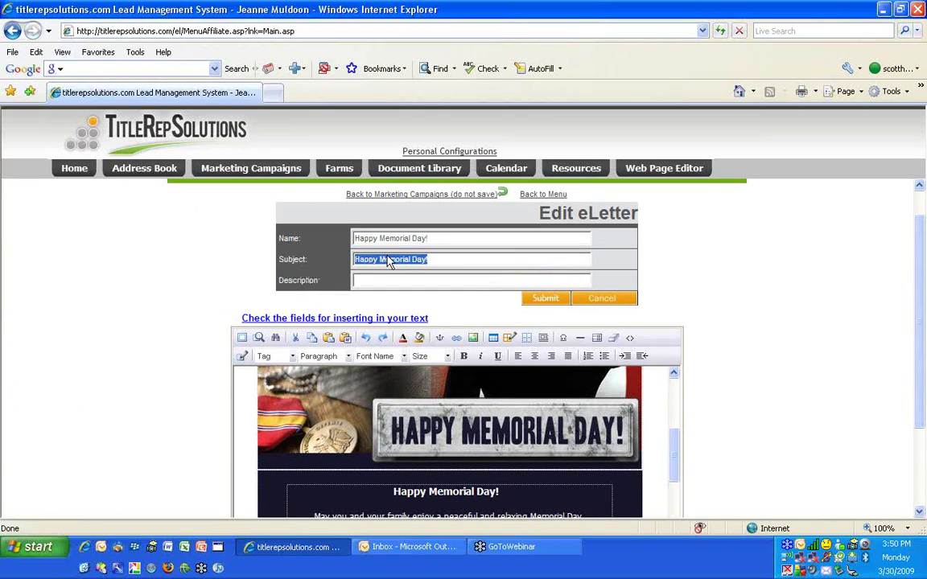
left_click(325, 240)
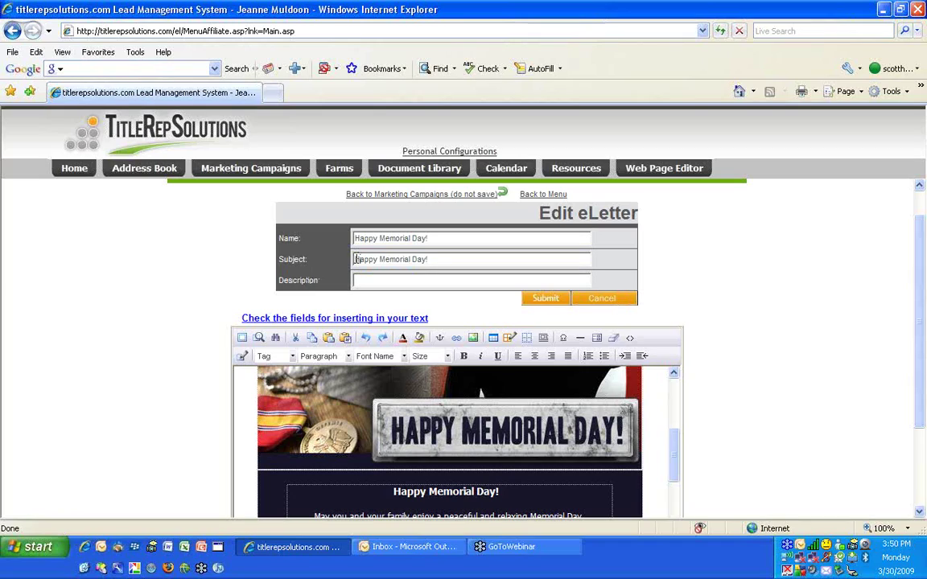
type("Wishing you")
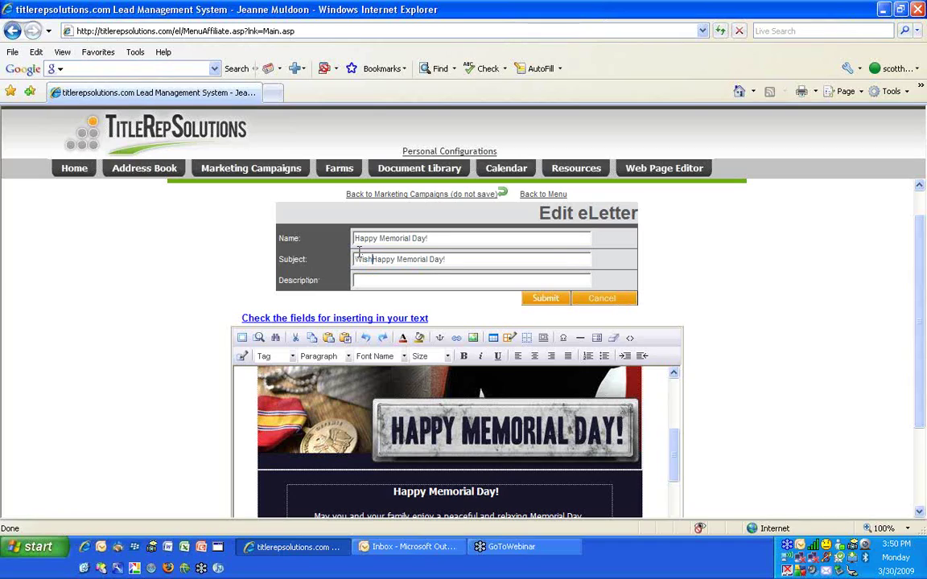
type(" a")
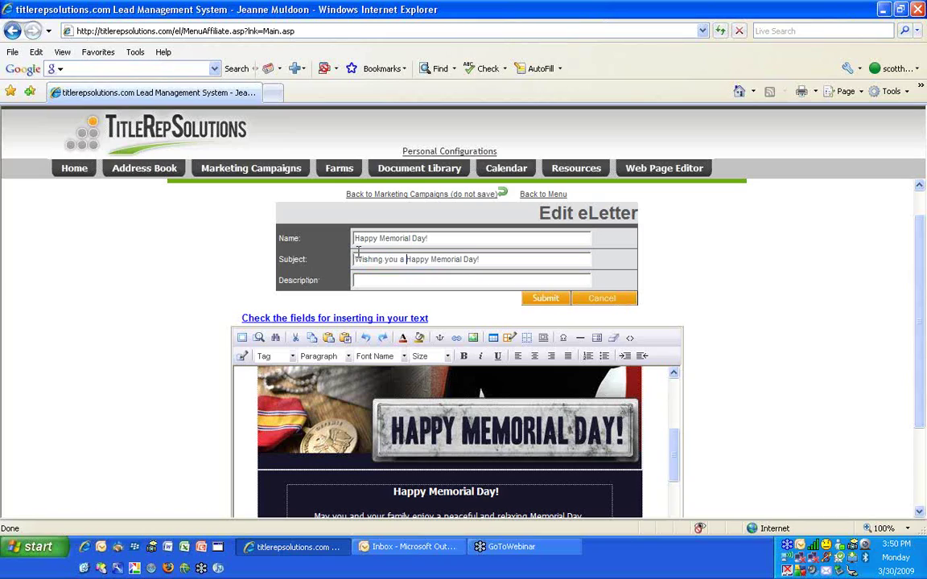
scroll(767, 295, "down", 1)
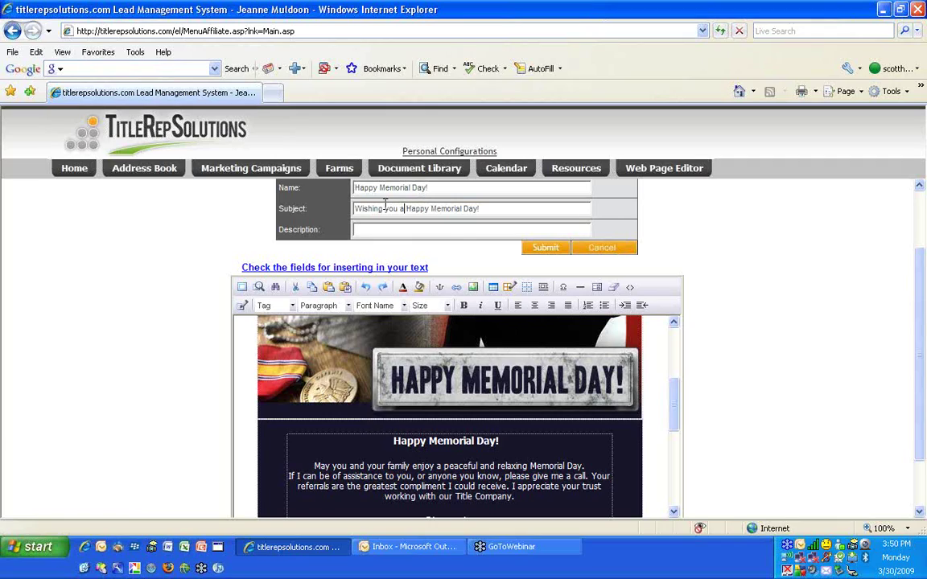
key("shift+Home")
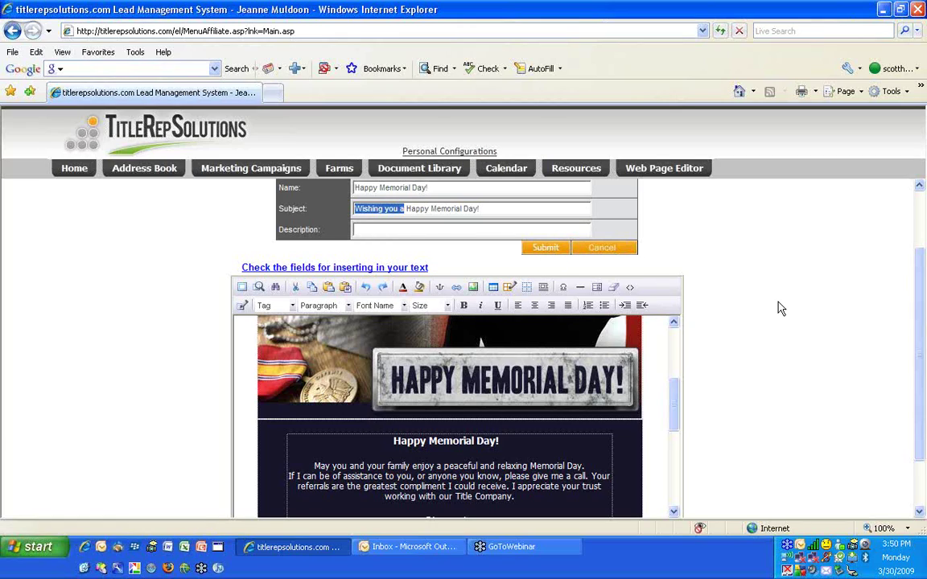
scroll(786, 305, "down", 2)
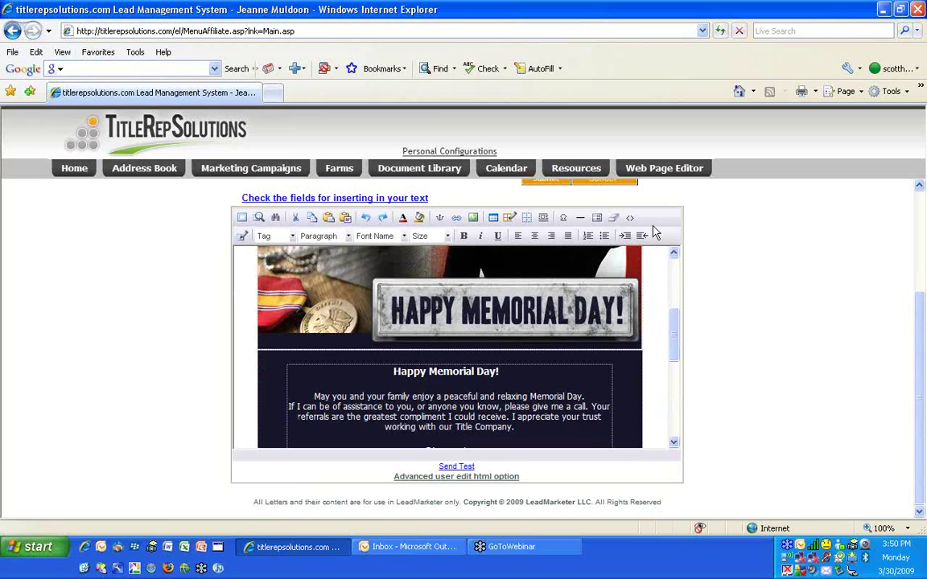
Send a test copy of the Memorial Day eLetter and dismiss the success confirmation
left_click(453, 467)
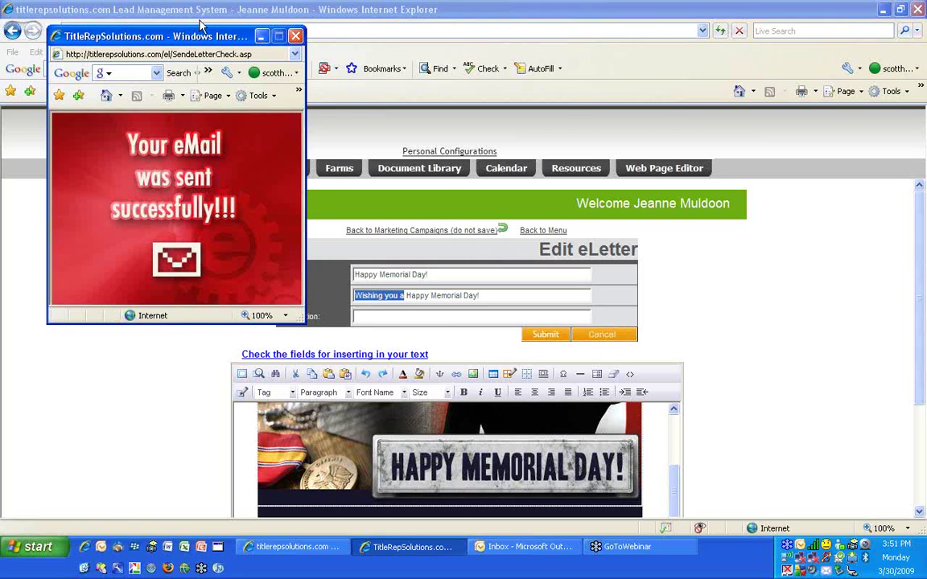
left_click(297, 36)
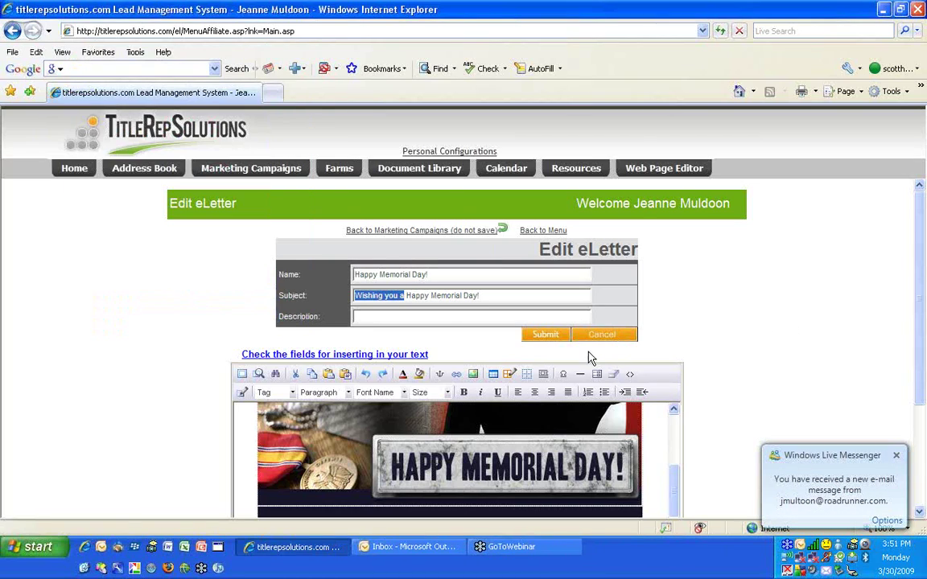
scroll(590, 358, "down", 3)
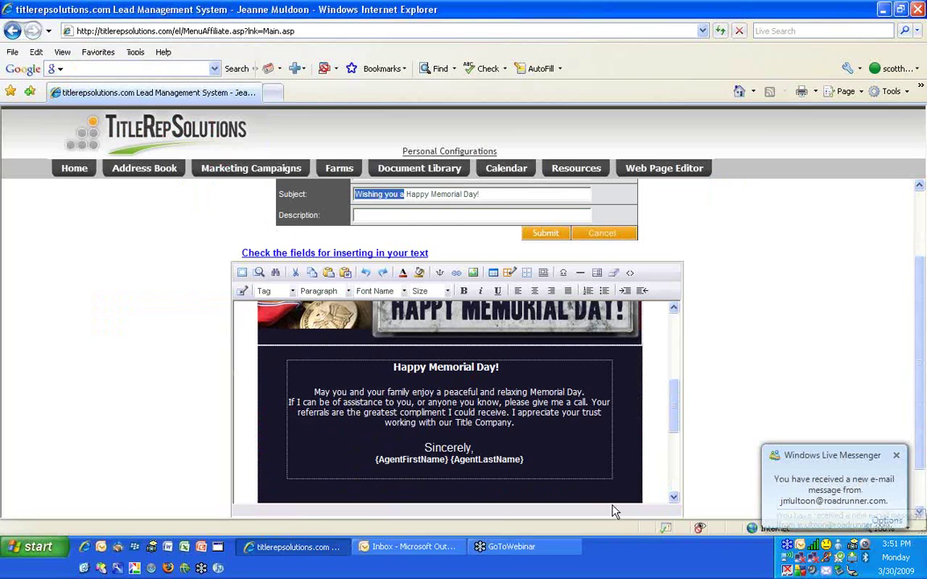
scroll(544, 382, "down", 1)
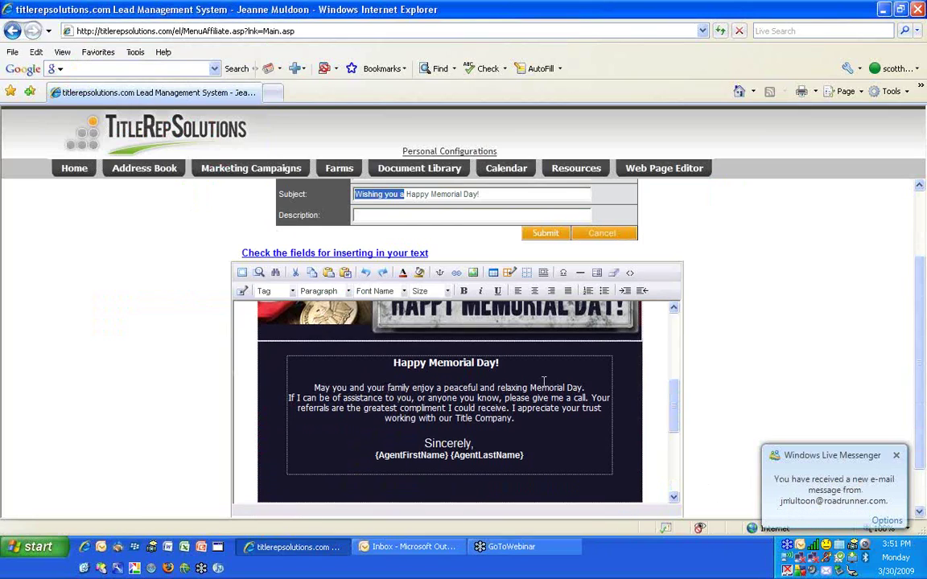
scroll(544, 382, "down", 5)
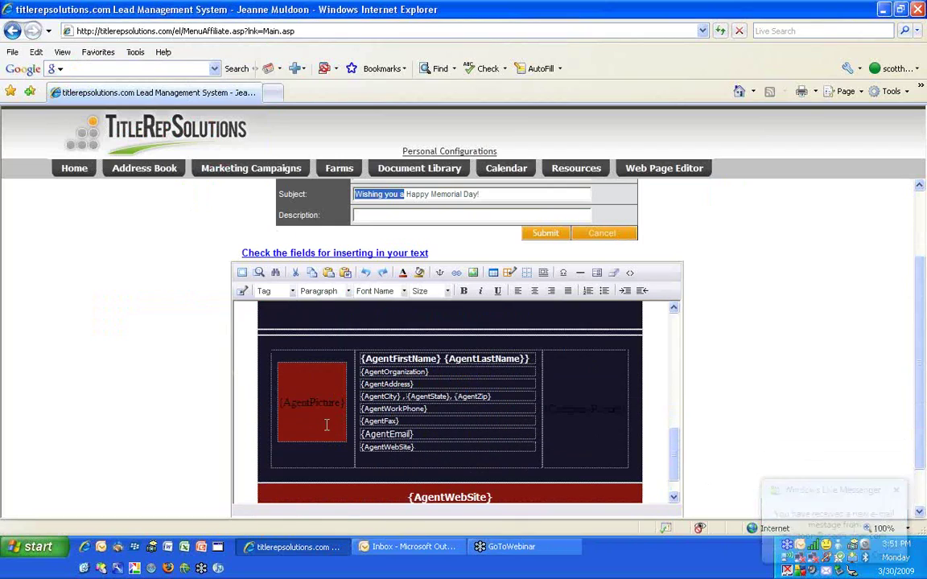
Review the letter body, selecting the CompanyPicture placeholder in the agent info block
left_click(314, 403)
left_click_drag(634, 408, 512, 344)
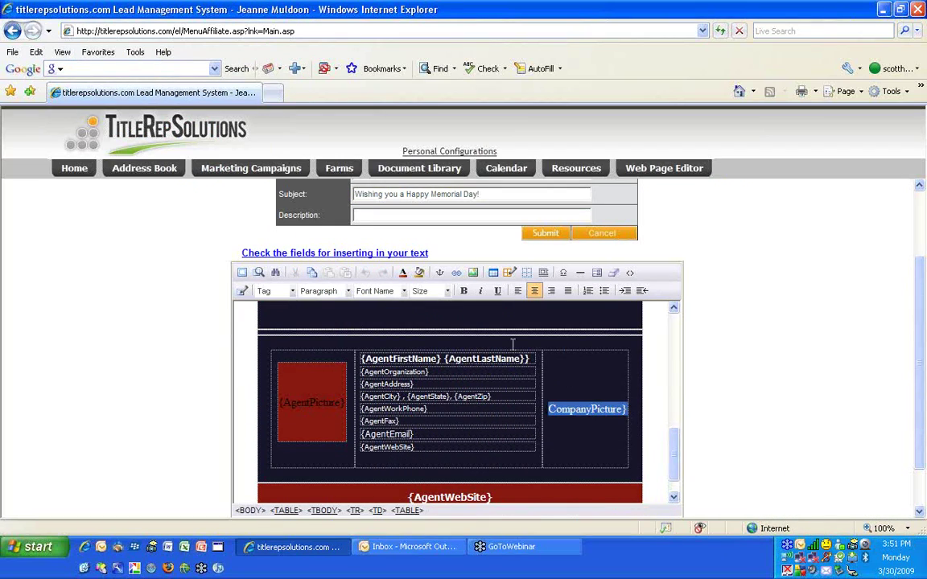
scroll(512, 345, "up", 6)
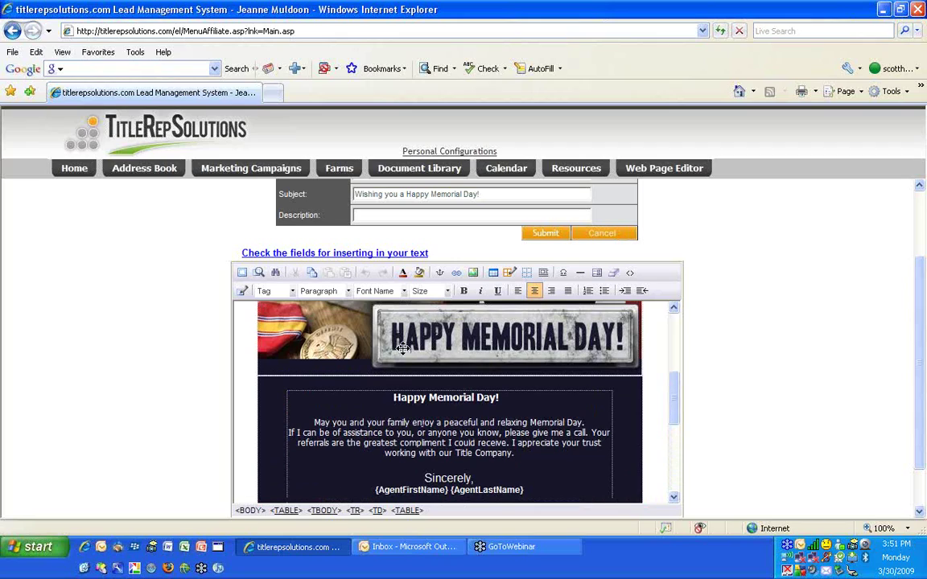
scroll(483, 403, "down", 6)
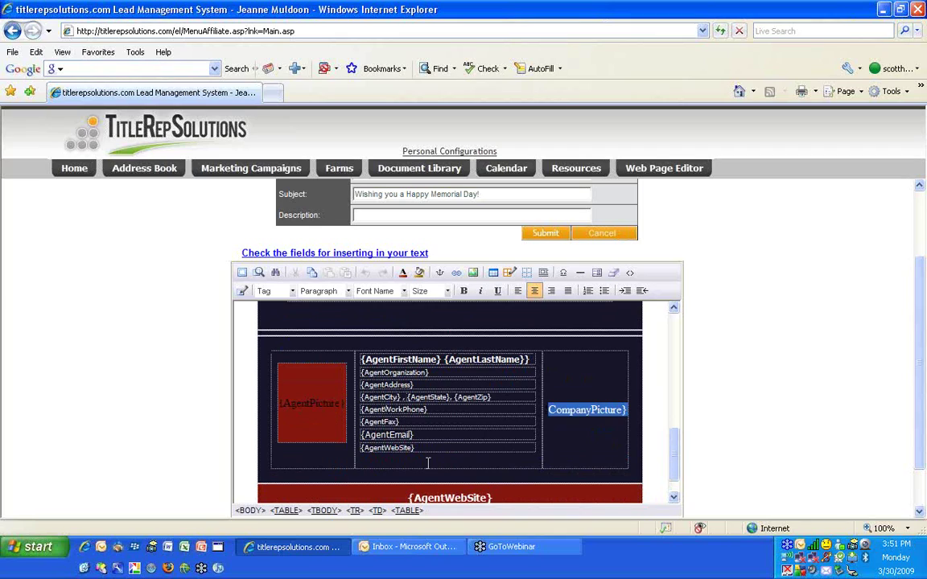
scroll(314, 412, "up", 5)
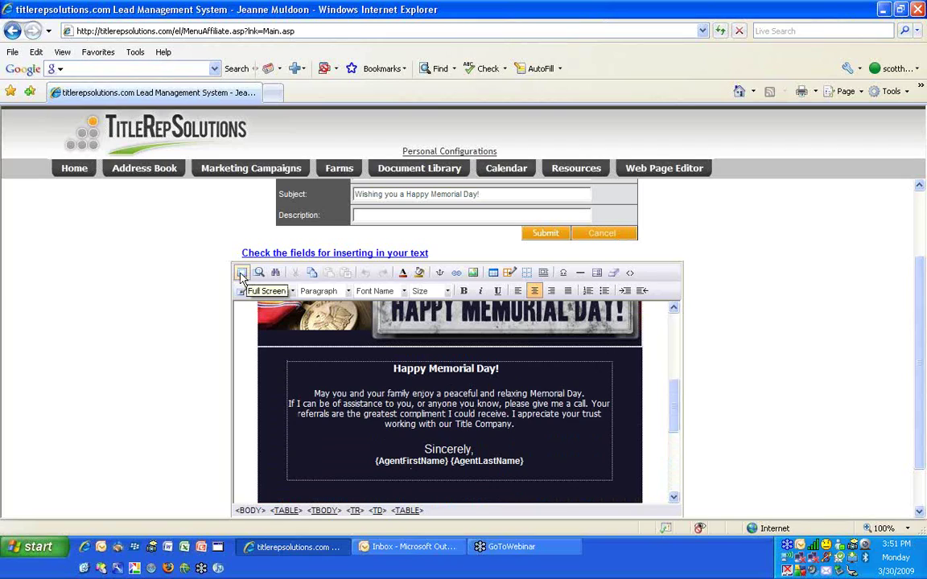
scroll(241, 276, "up", 3)
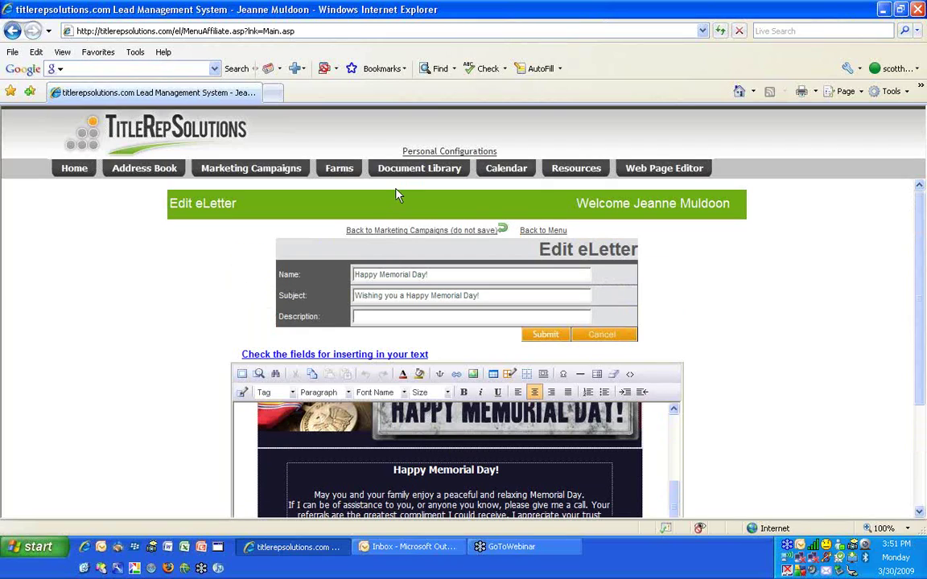
Expand the editor to full screen and insert {FirstName} before the greeting heading
left_click(241, 375)
scroll(362, 362, "up", 2)
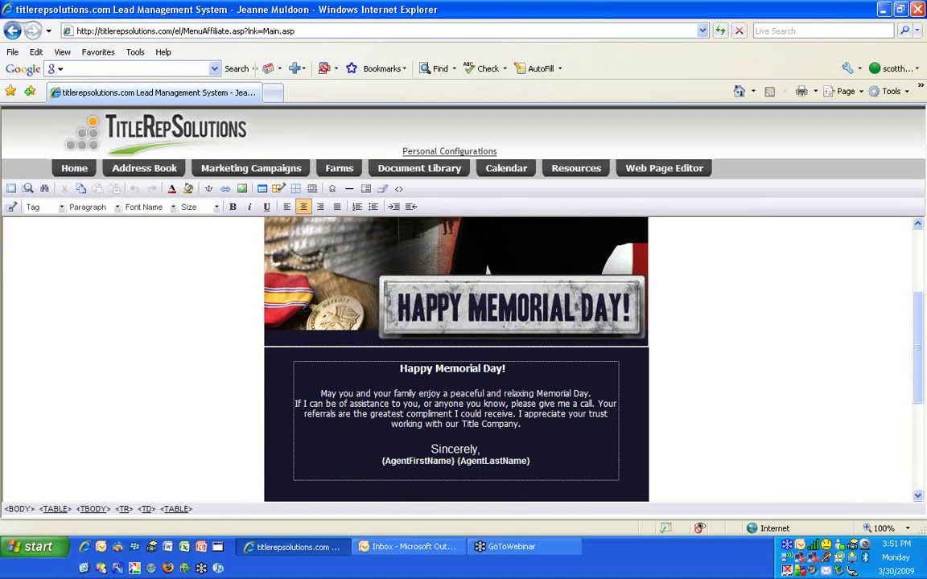
left_click(433, 369)
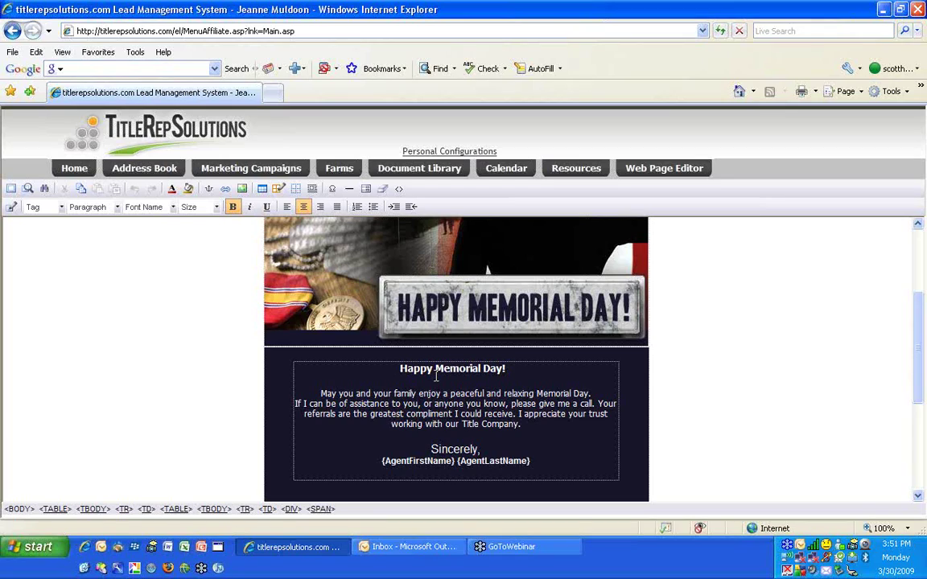
left_click(63, 208)
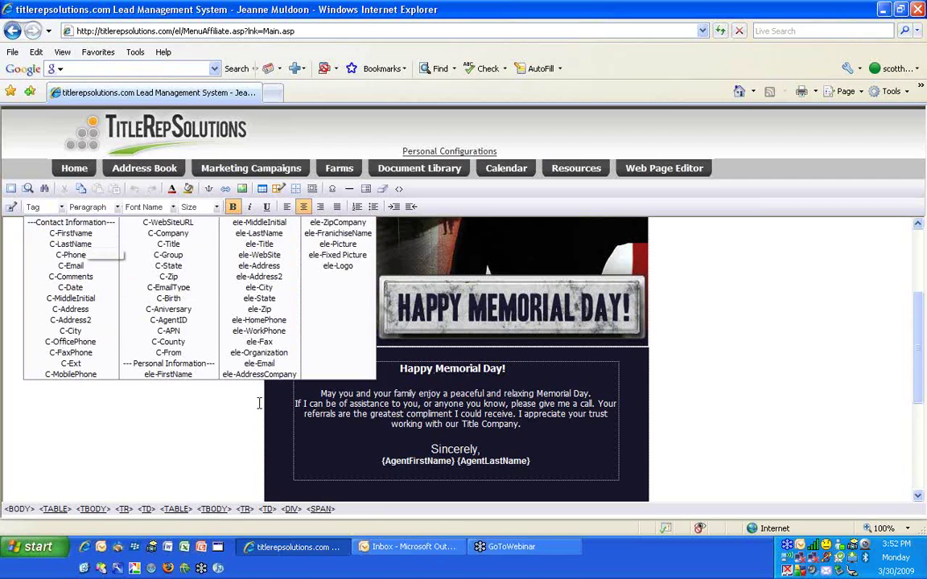
left_click(103, 233)
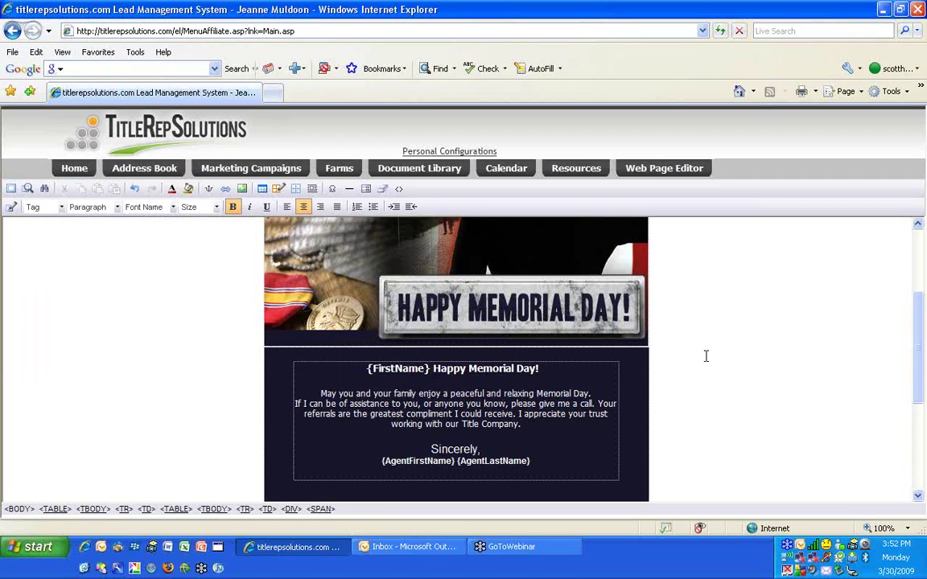
Insert {FirstName} before 'If I can be' in the referral paragraph
left_click(294, 402)
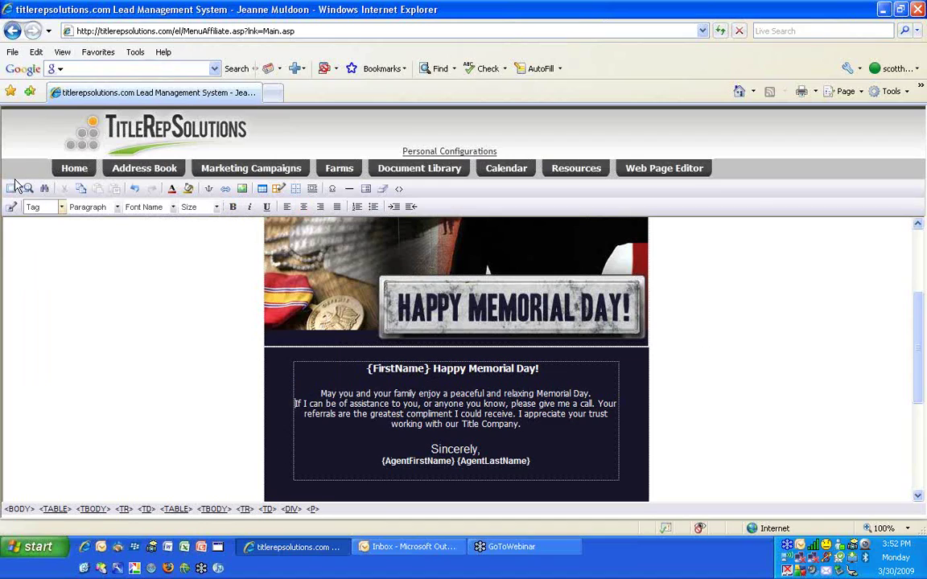
left_click(61, 207)
left_click(56, 235)
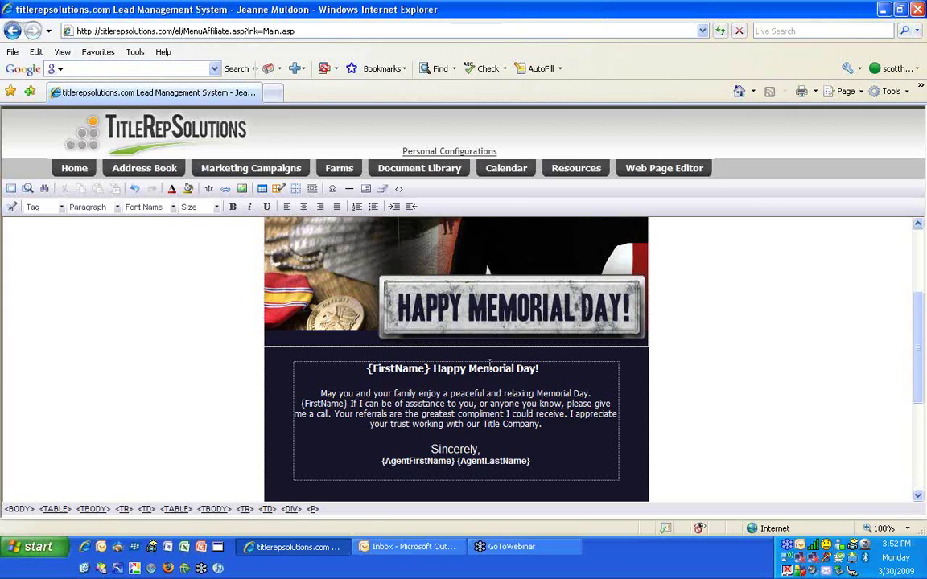
left_click(62, 207)
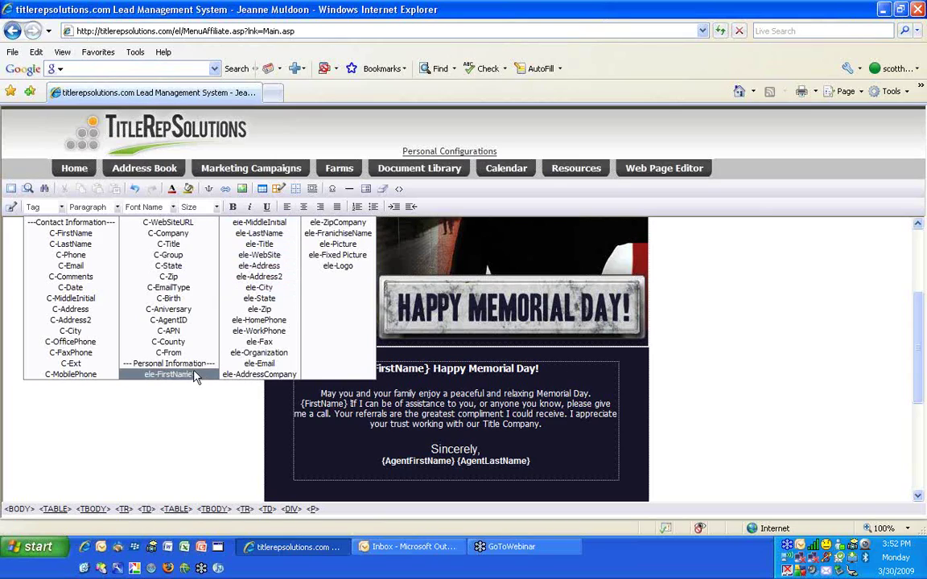
left_click(169, 422)
scroll(169, 422, "down", 2)
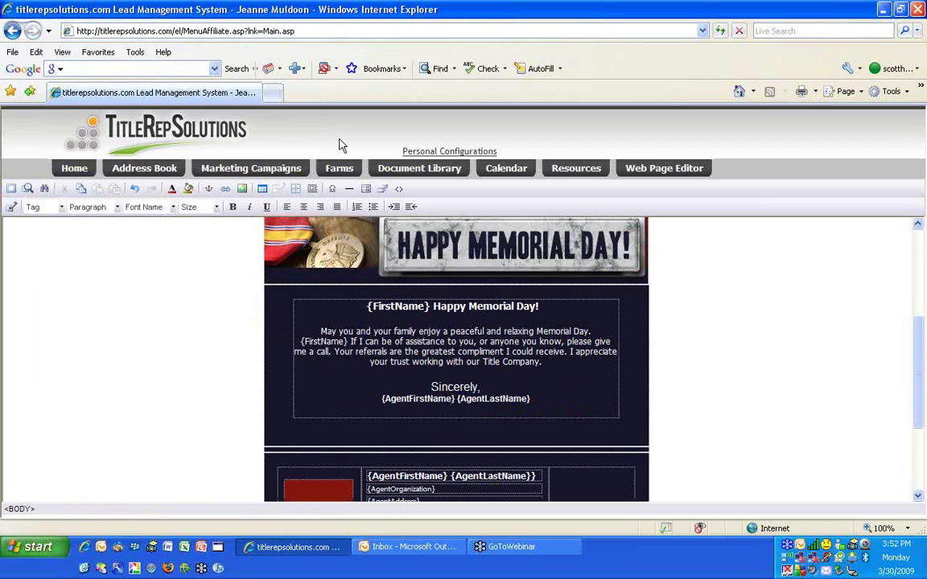
Open Personal Configurations and enter new first and last names in the profile form
left_click(461, 153)
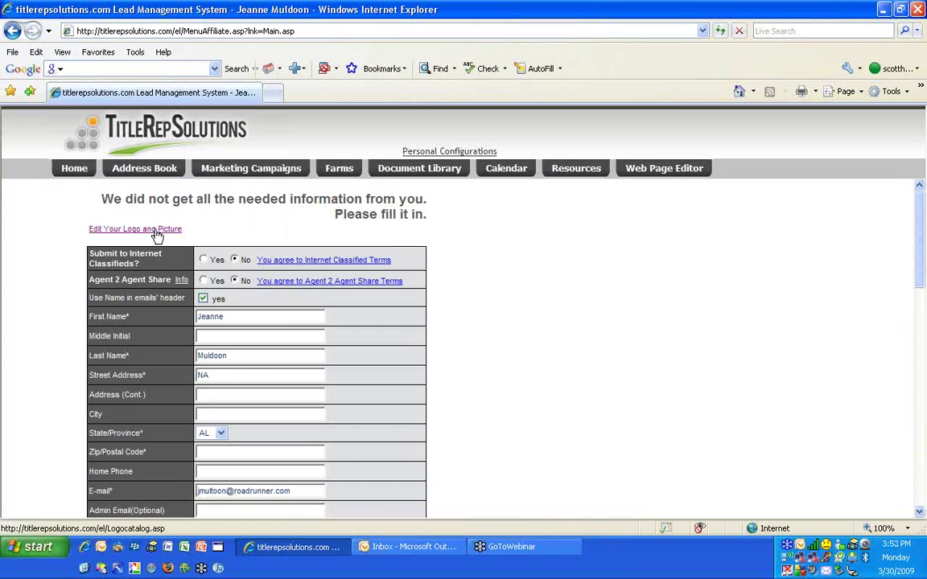
left_click(157, 231)
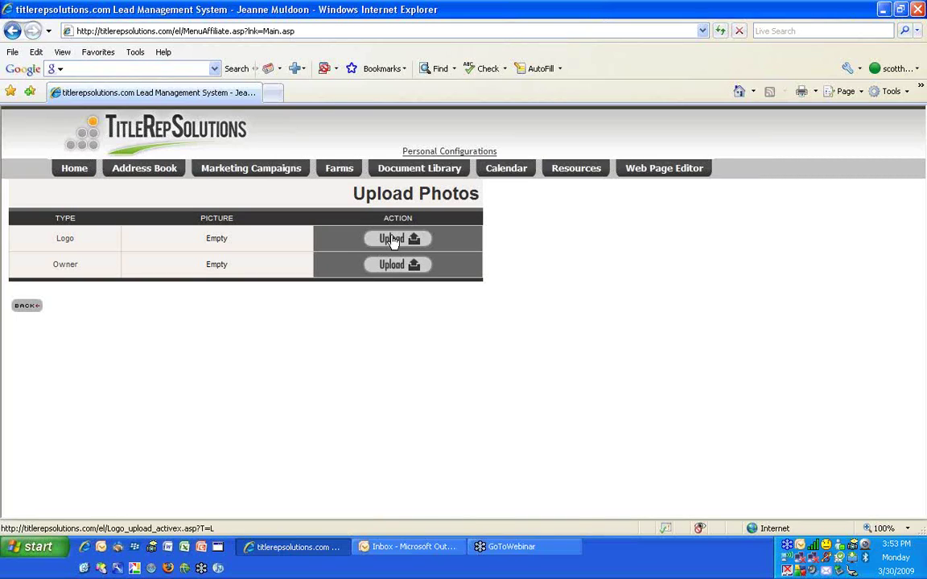
left_click(28, 308)
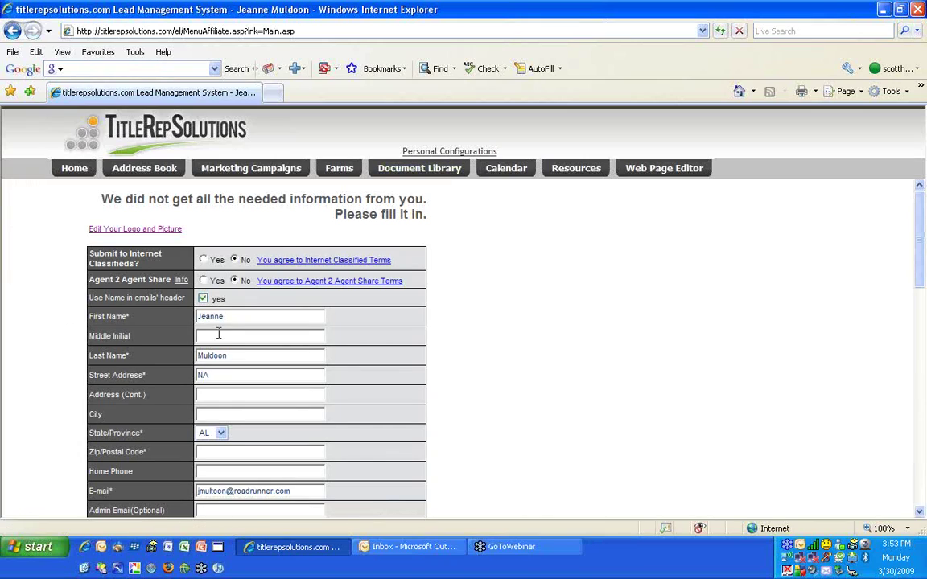
double_click(247, 316)
type(" and")
key("Tab")
key("Tab")
type("Tim")
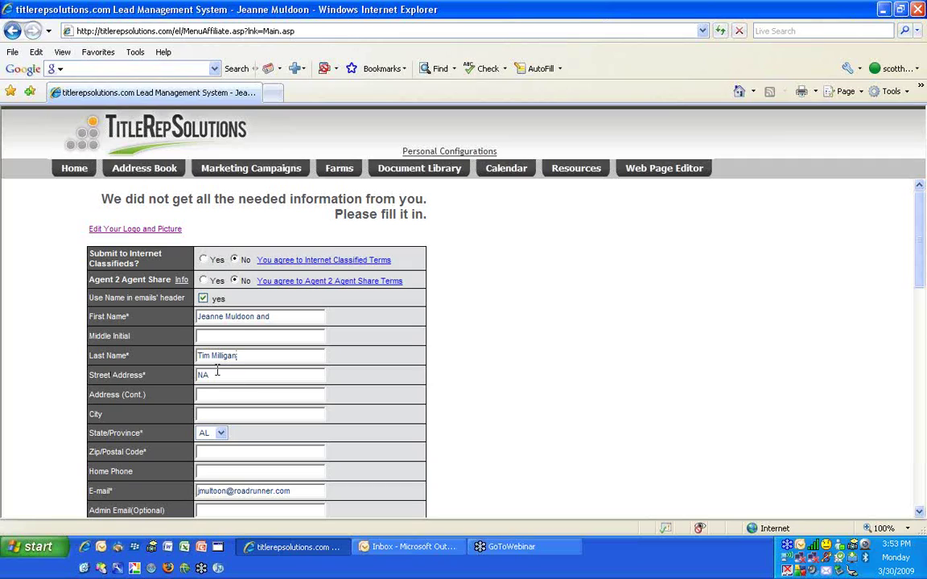
key("Tab")
Scroll through the profile form and leave it unsaved, returning to the Memorial Day eLetter editor
scroll(250, 341, "down", 3)
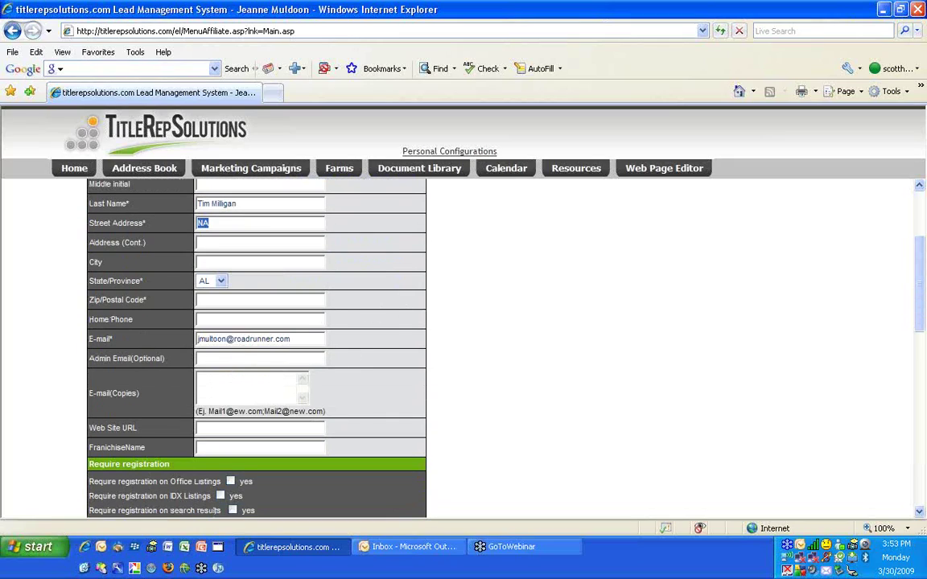
scroll(151, 401, "down", 3)
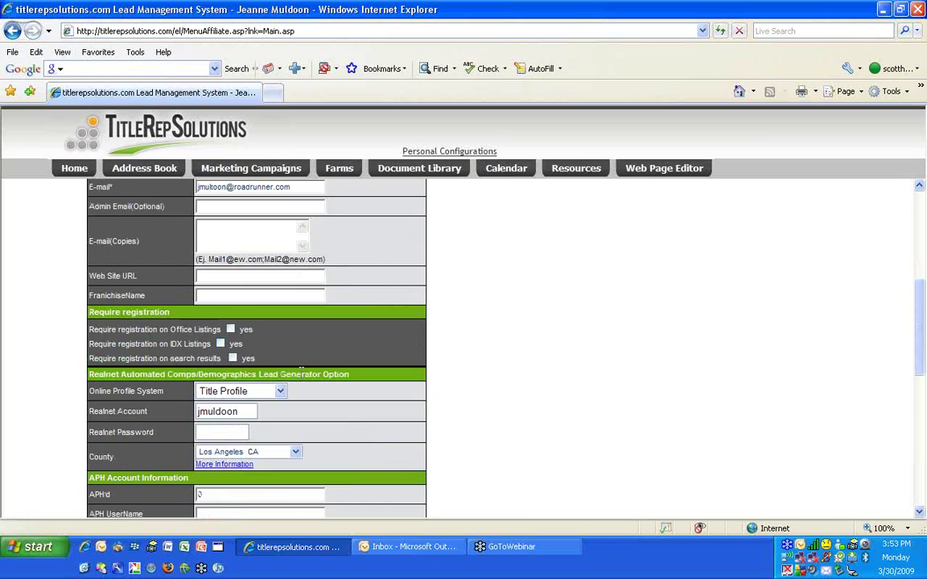
scroll(337, 409, "down", 5)
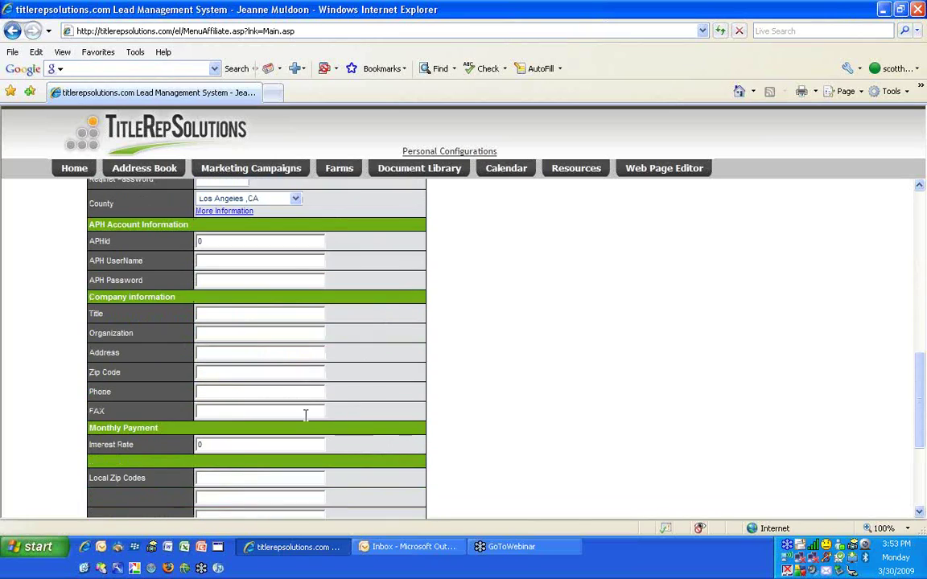
scroll(305, 415, "down", 3)
left_click(254, 420)
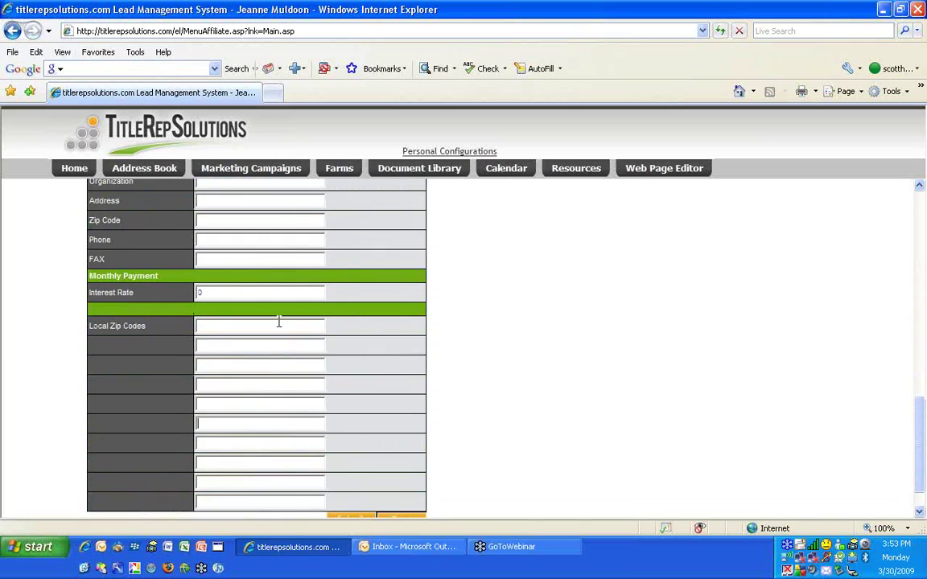
scroll(278, 322, "up", 10)
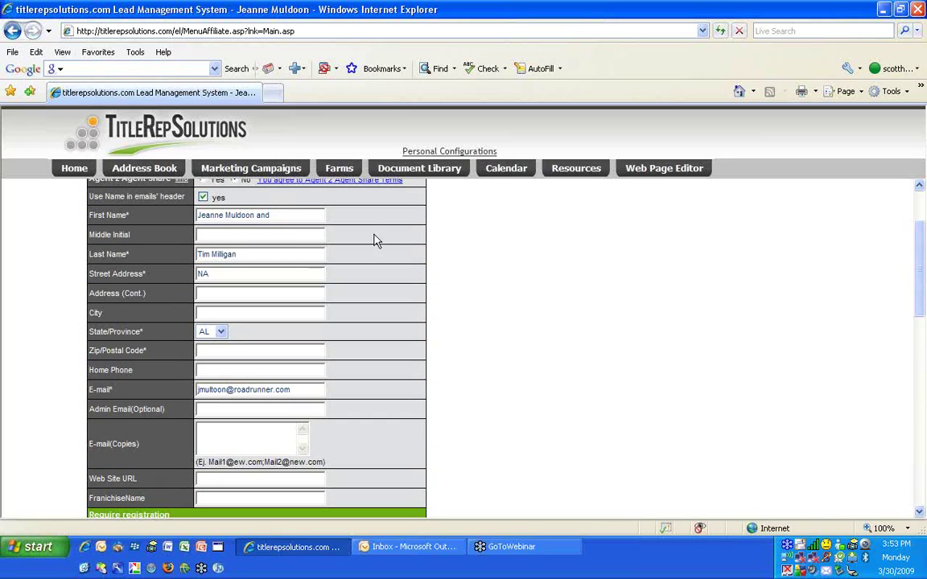
left_click(12, 30)
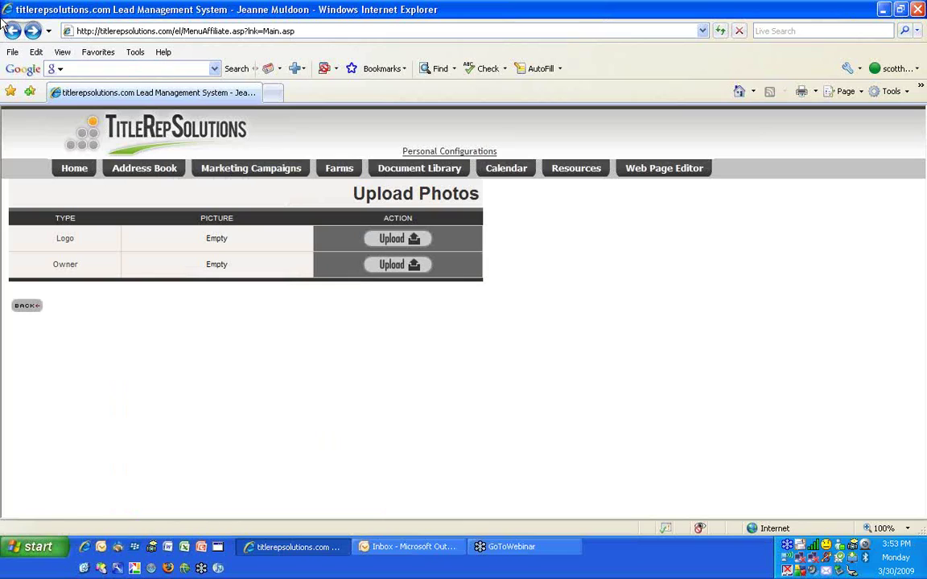
left_click(12, 31)
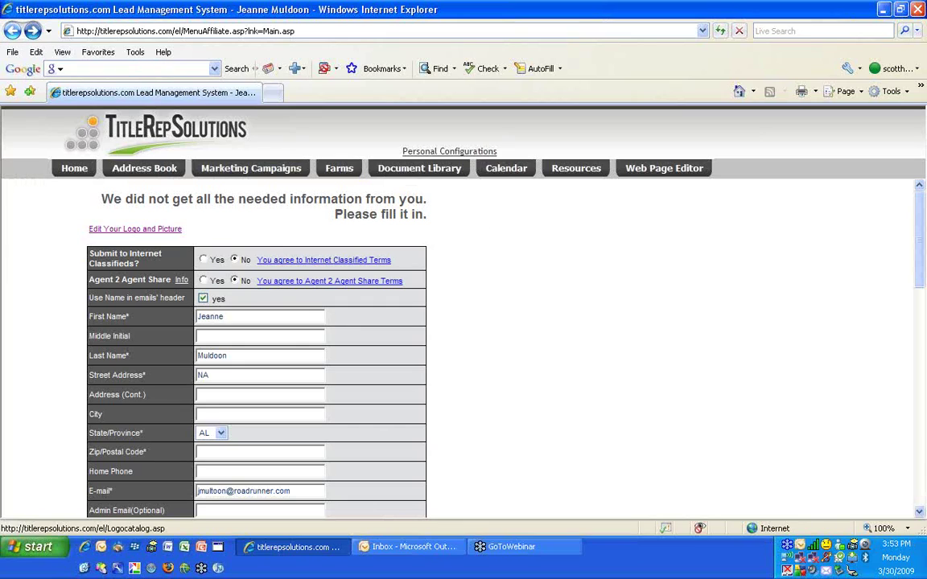
left_click(12, 30)
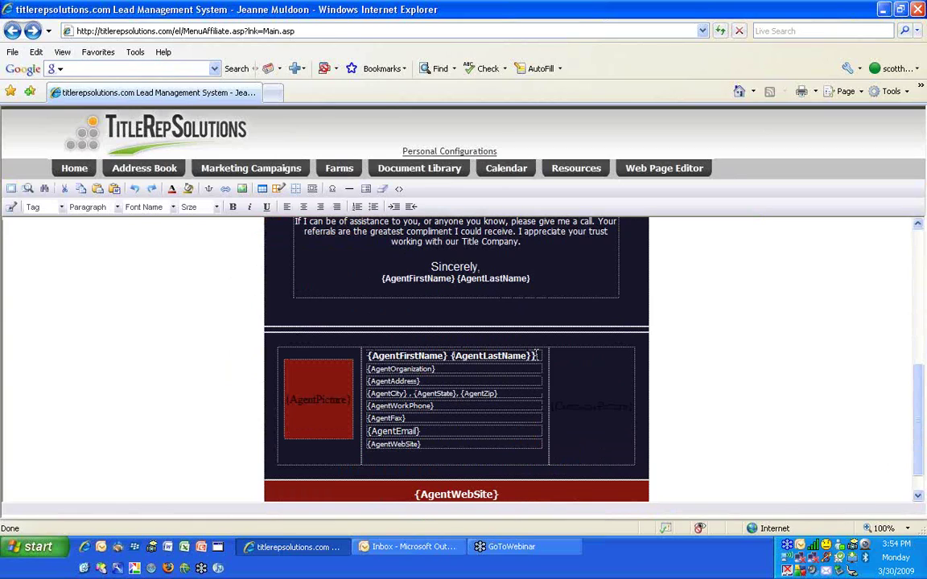
Replace the agent name placeholders with both agents' full names
left_click(538, 355)
key("BackSpace")
key("BackSpace")
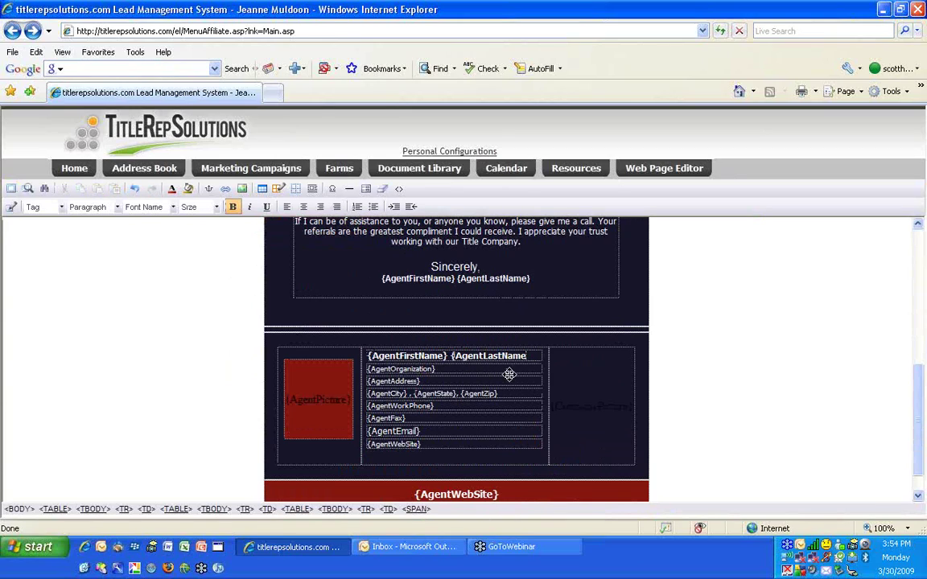
key("BackSpace")
key("BackSpace")
key("BackSpace")
key("BackSpace")
key("BackSpace")
key("BackSpace")
key("BackSpace")
key("BackSpace")
key("BackSpace")
key("BackSpace")
key("BackSpace")
key("BackSpace")
key("BackSpace")
key("BackSpace")
key("BackSpace")
key("BackSpace")
key("BackSpace")
key("BackSpace")
key("BackSpace")
key("BackSpace")
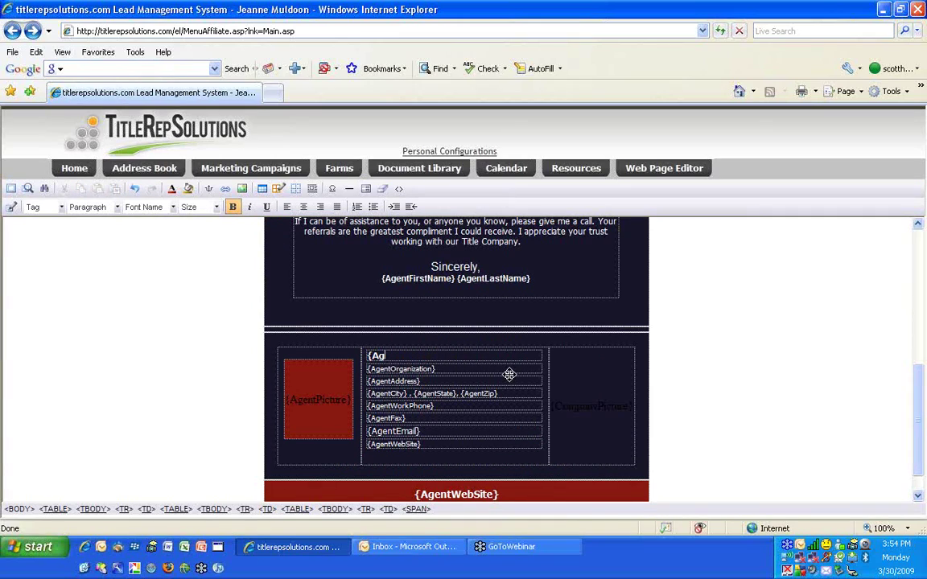
key("BackSpace")
key("BackSpace")
key("BackSpace")
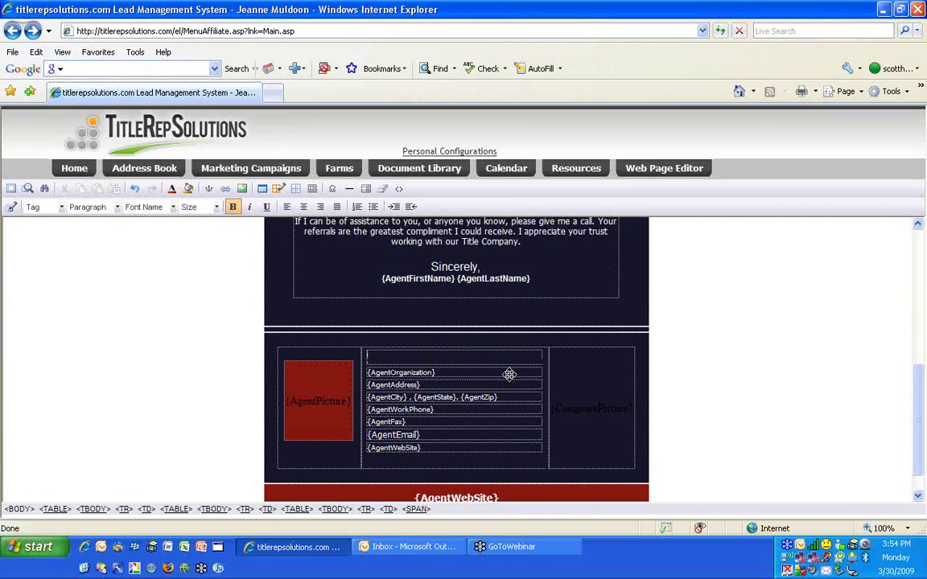
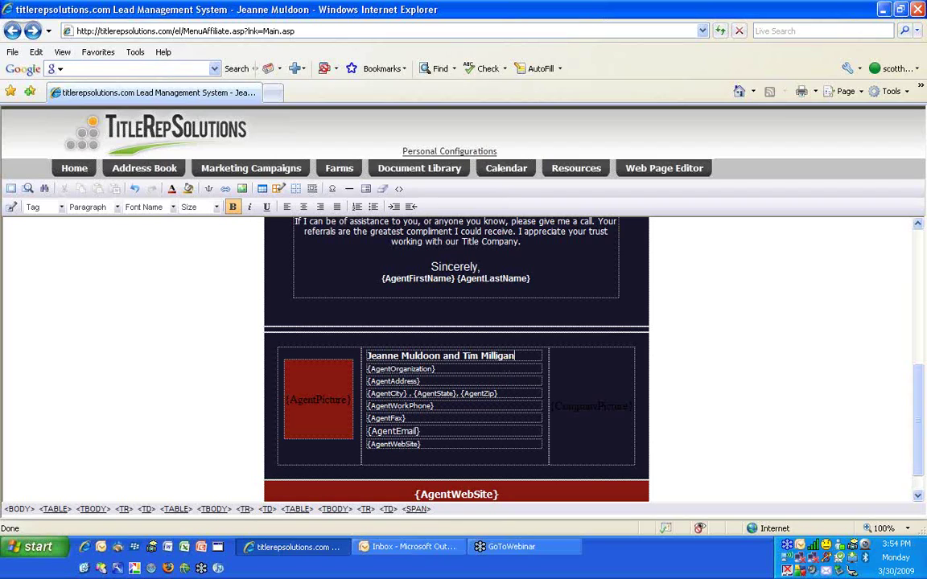
Delete the {AgentFax} placeholder from the agent block
scroll(341, 348, "up", 2)
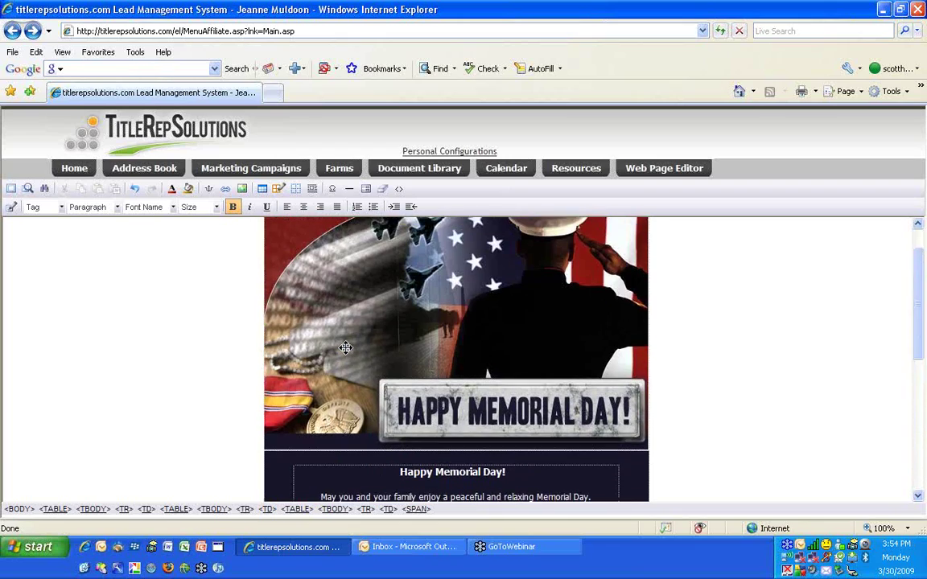
scroll(358, 350, "down", 6)
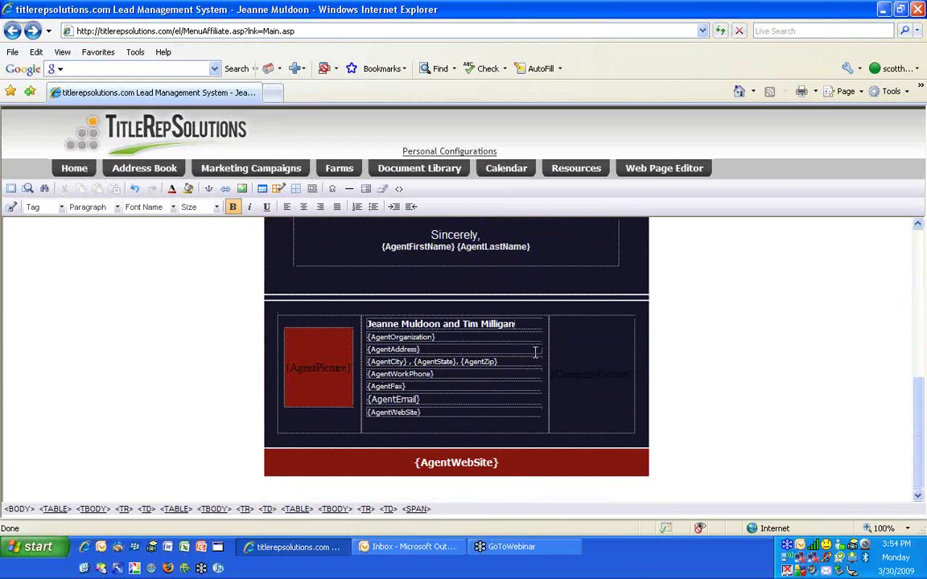
scroll(533, 362, "up", 4)
scroll(516, 378, "down", 4)
double_click(391, 386)
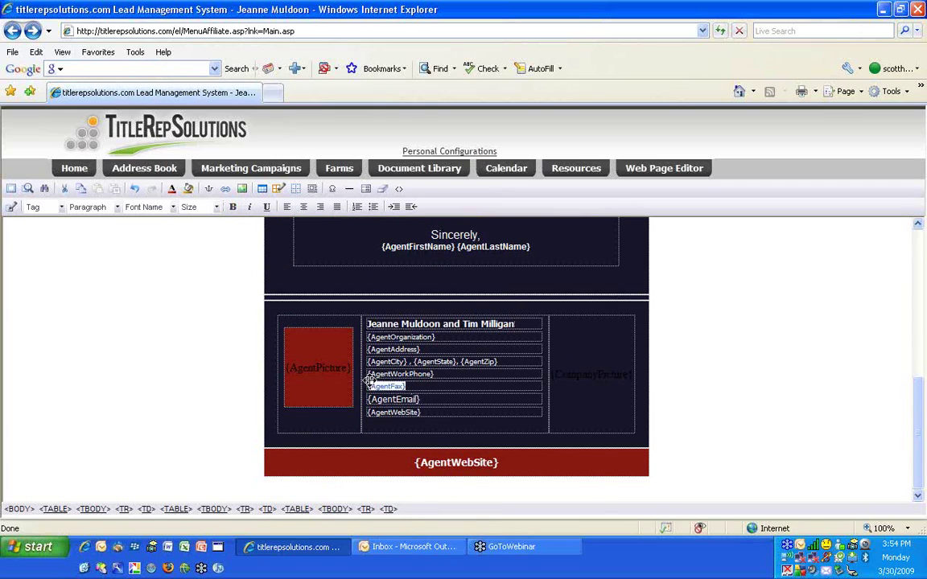
key("Delete")
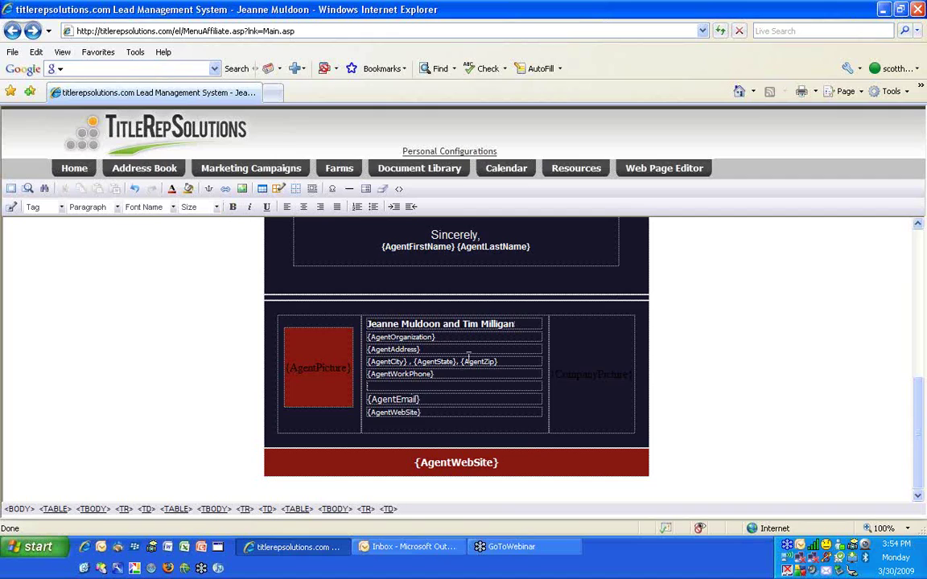
scroll(468, 356, "up", 6)
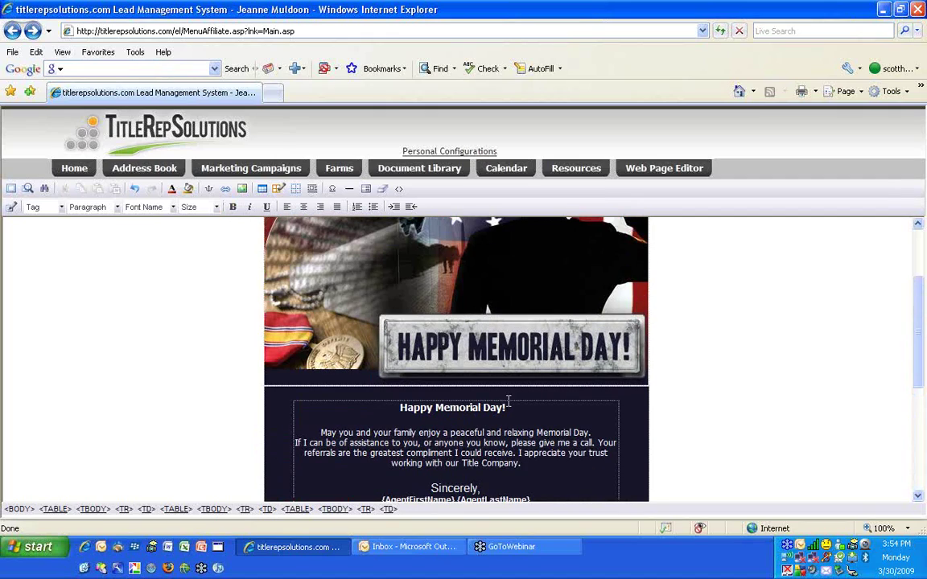
Below the greeting, add the sentence ending 'here to visit our title company web site for more information.'
left_click(509, 408)
key("Return")
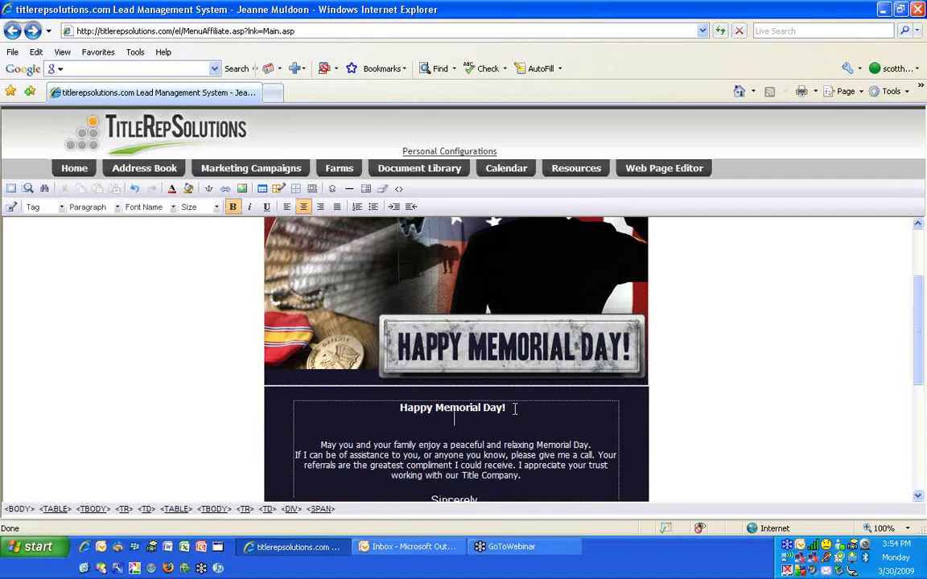
key("Return")
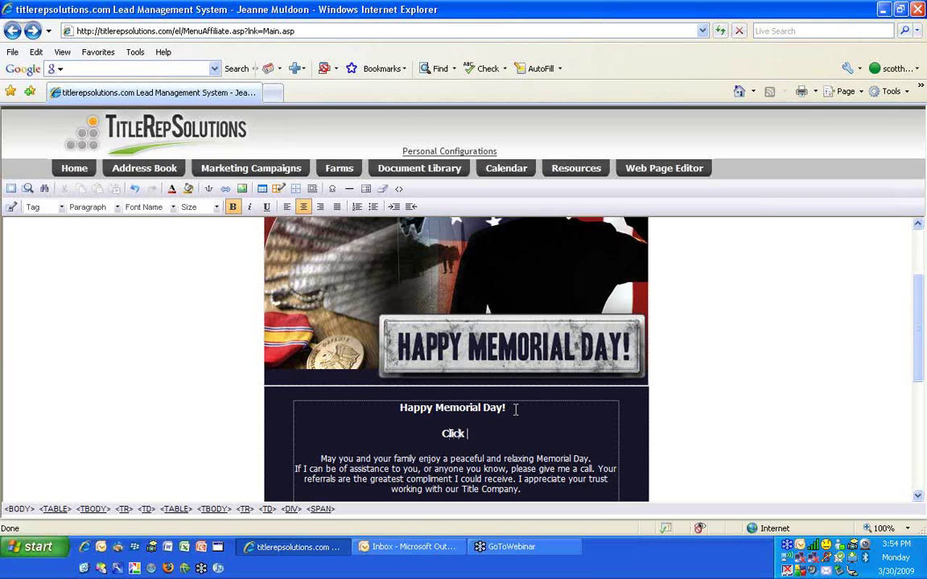
type("here to vis")
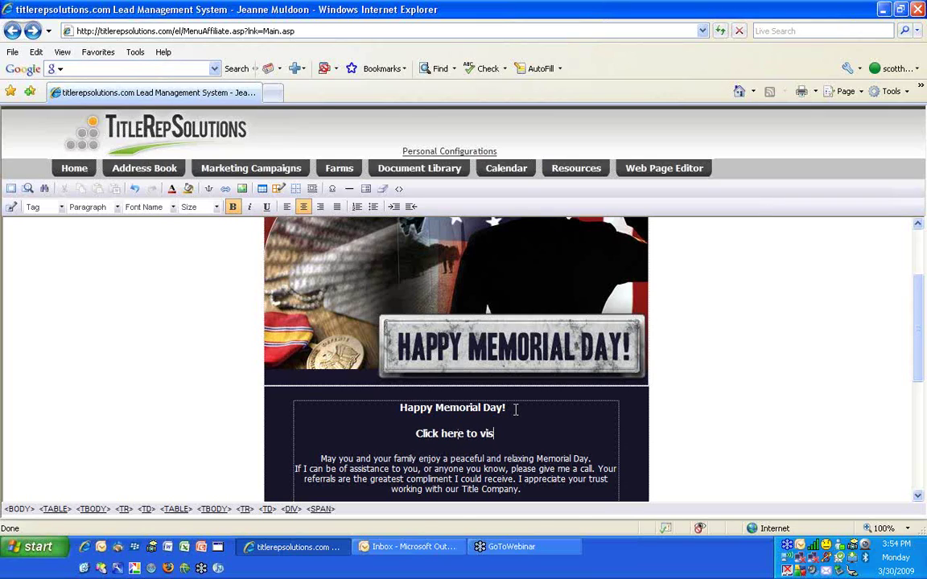
type("it our title com")
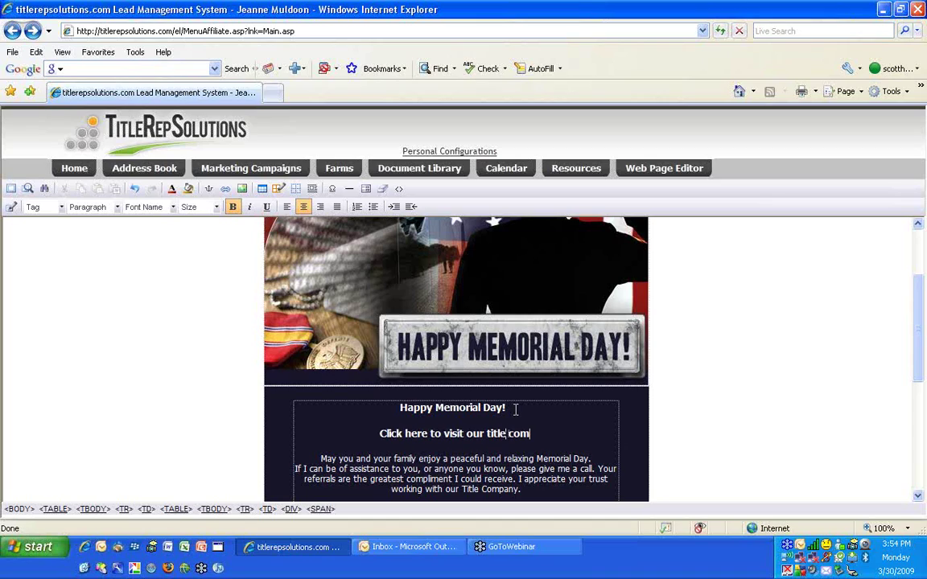
type("pany ")
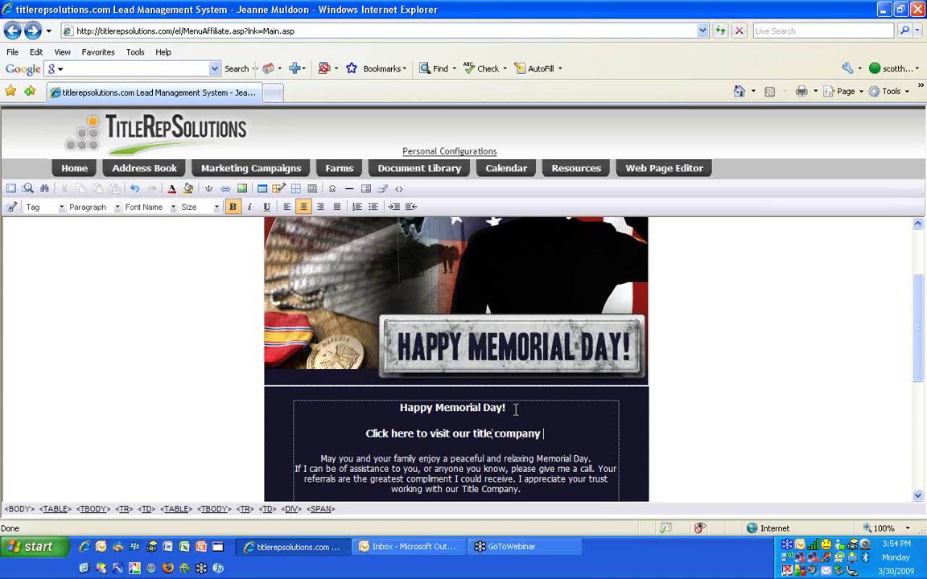
type("web")
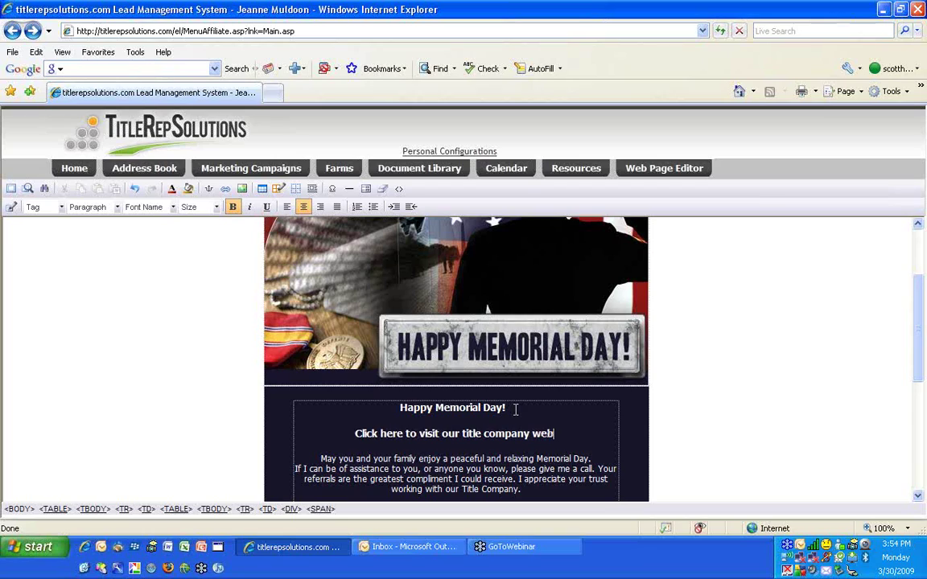
type(" site for more informia")
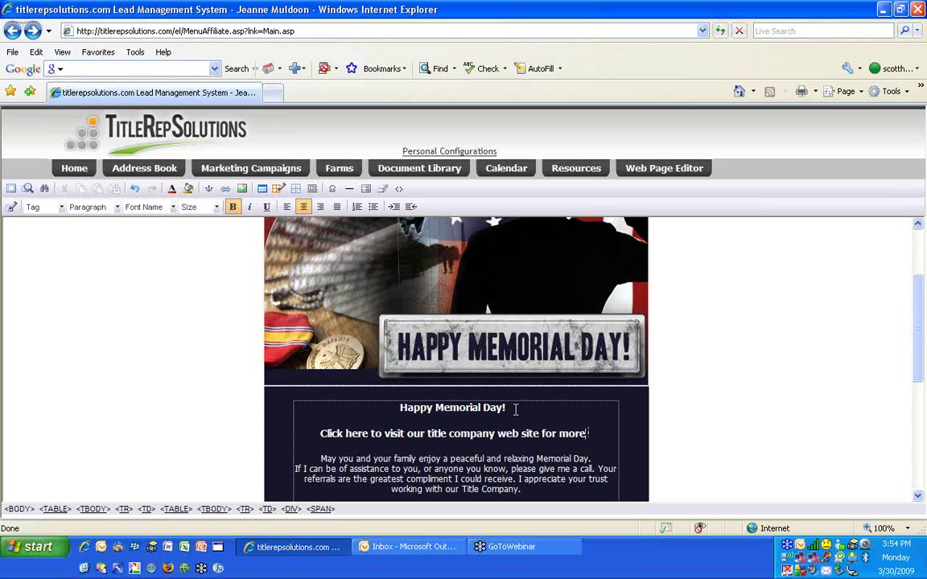
key("BackSpace")
key("BackSpace")
type("ation")
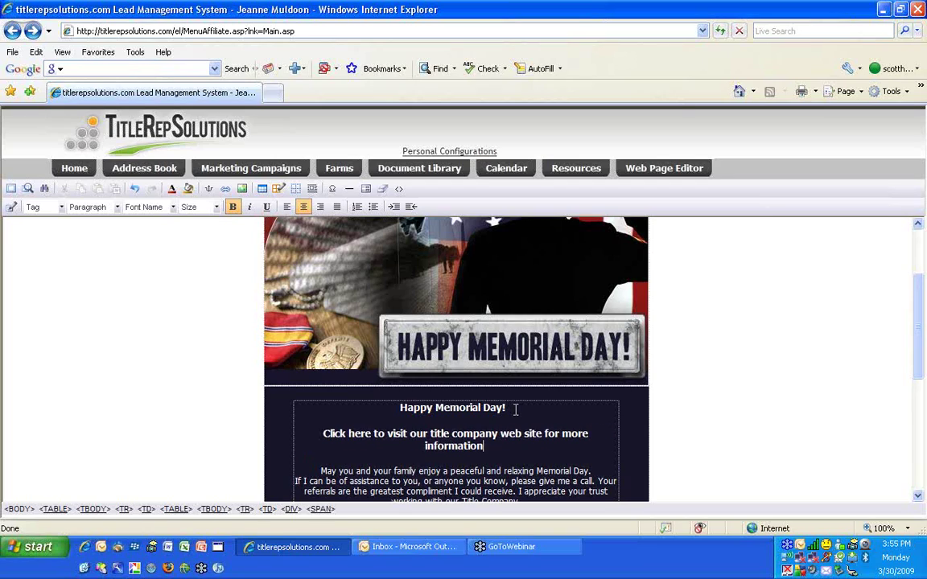
type(".")
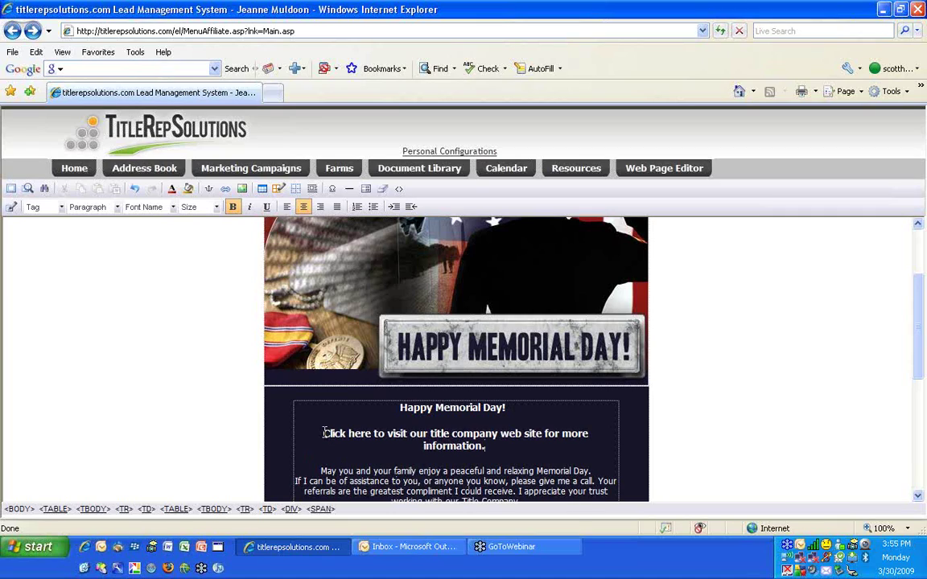
left_click_drag(324, 435, 358, 433)
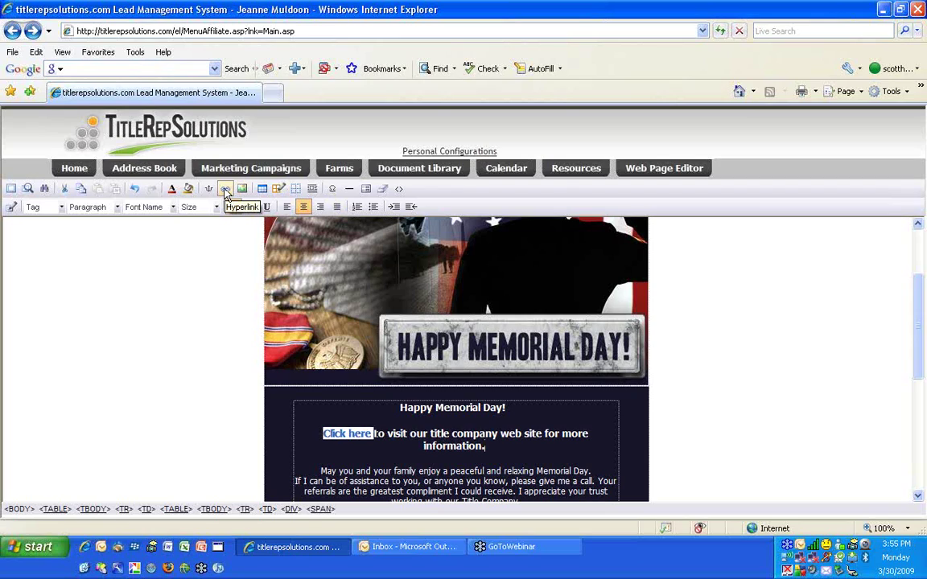
left_click(226, 191)
left_click(416, 248)
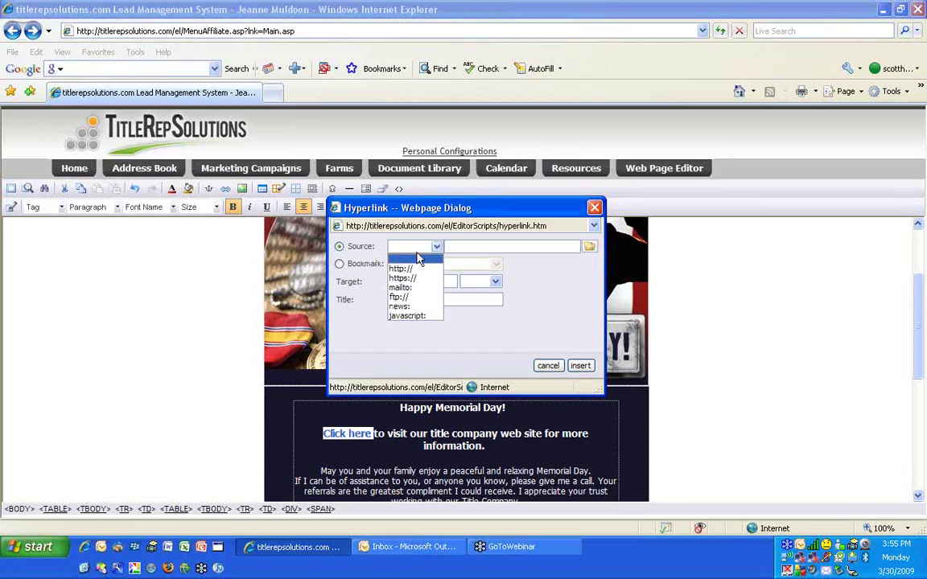
left_click(418, 276)
left_click(480, 244)
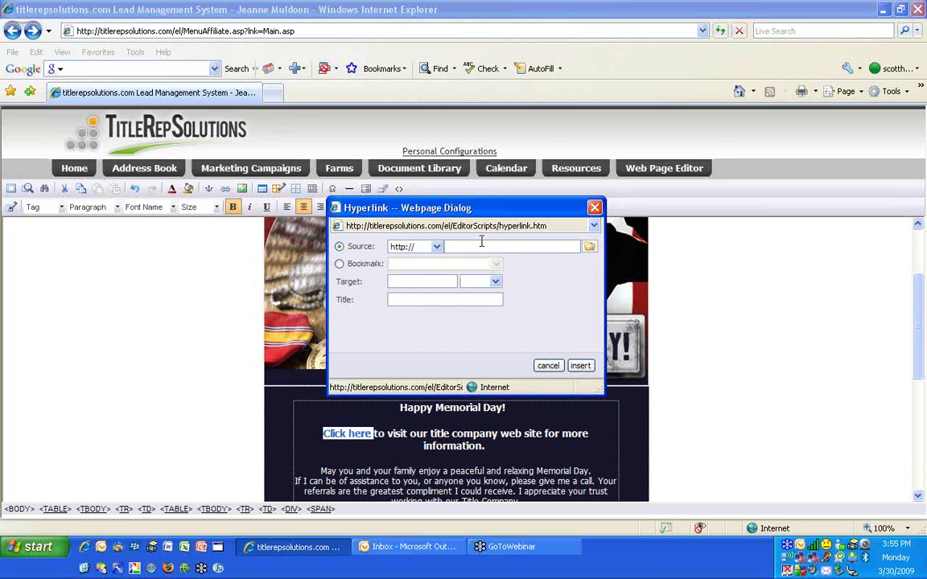
type("www.fidelitysd.com")
key("Tab")
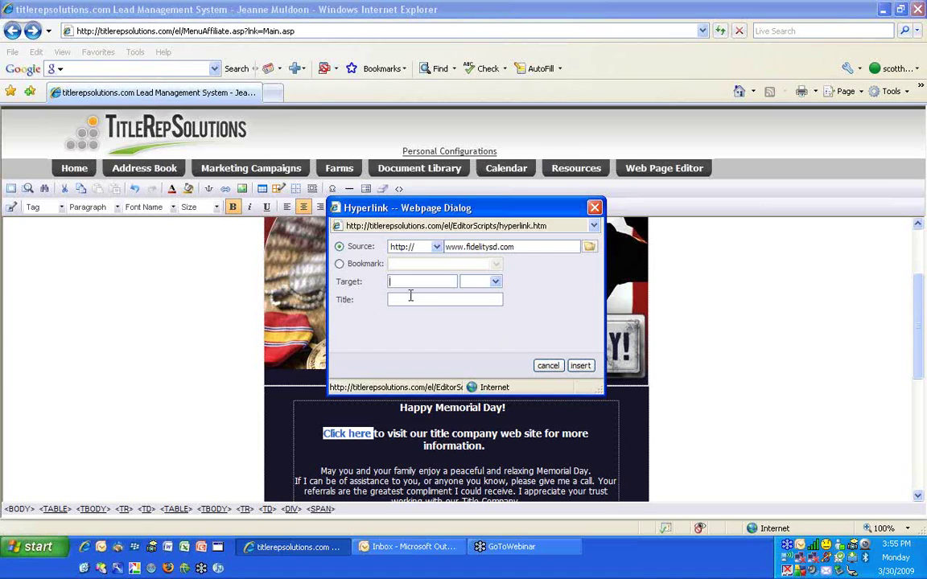
left_click(415, 299)
type("Fidelity Title and Jeanne W")
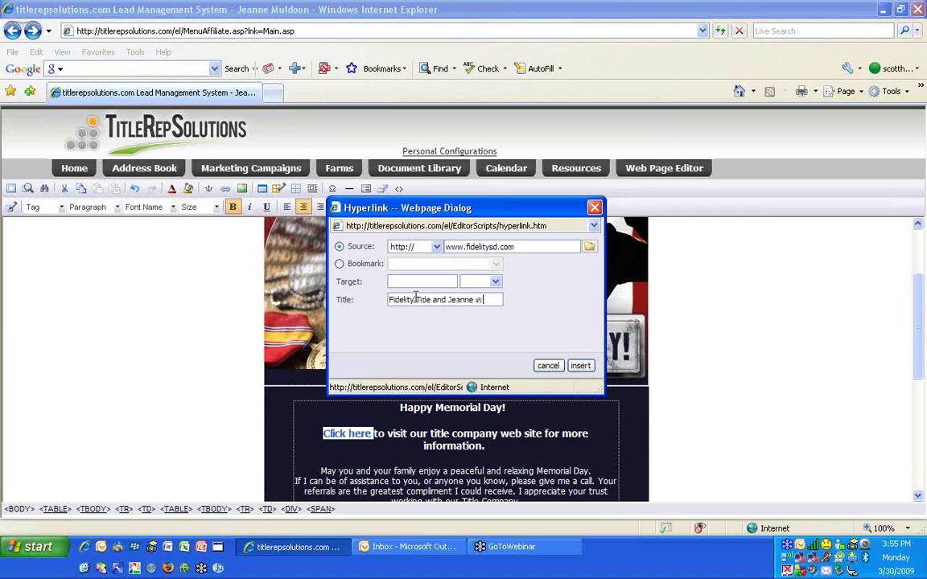
type("eb Site")
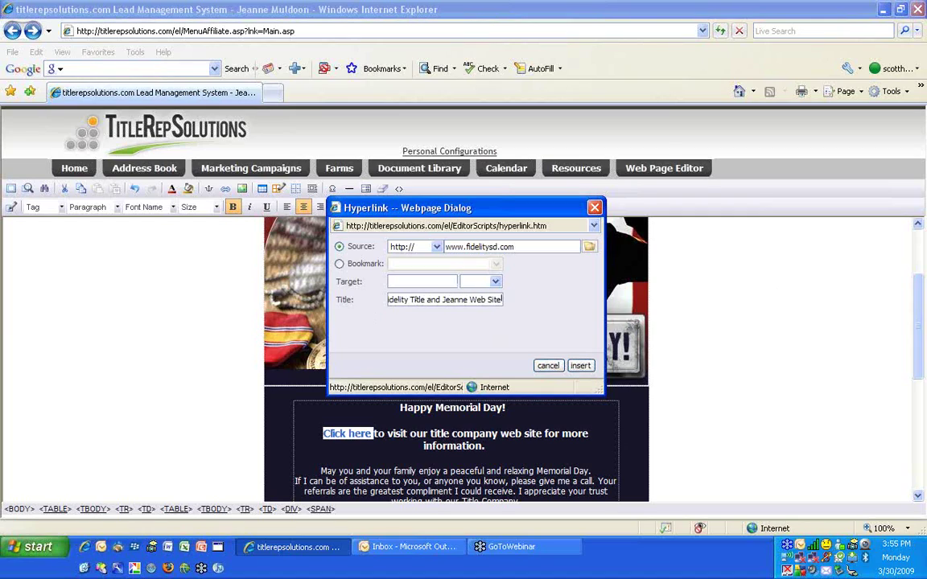
left_click(580, 365)
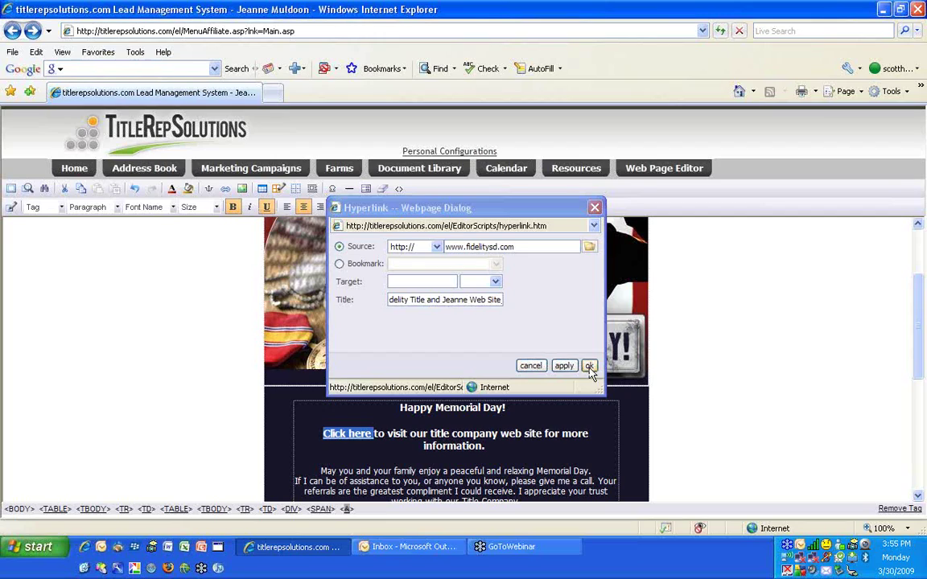
left_click(590, 367)
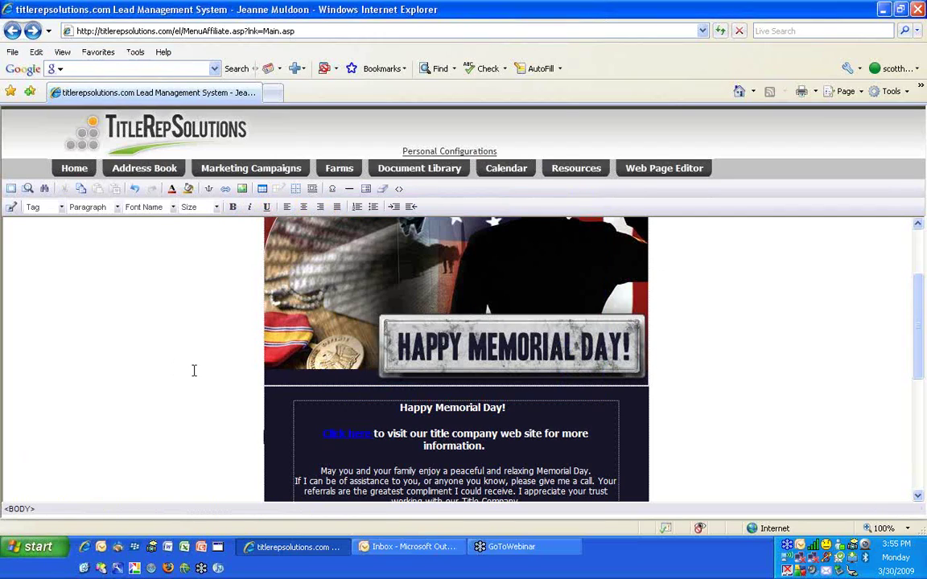
Deselect the link and review the letter, selecting the {AgentWebSite} signature placeholder
left_click(347, 438)
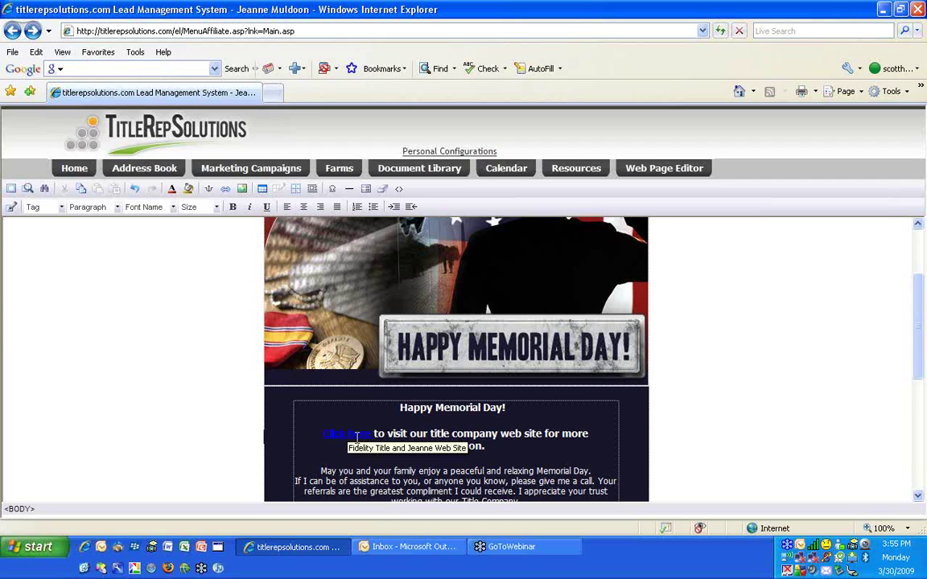
scroll(361, 375, "down", 3)
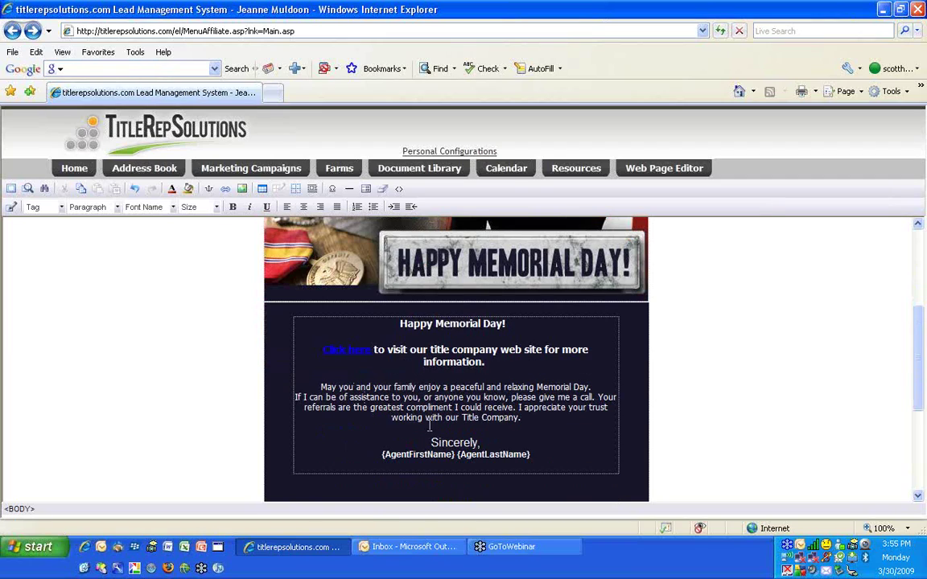
scroll(362, 375, "down", 5)
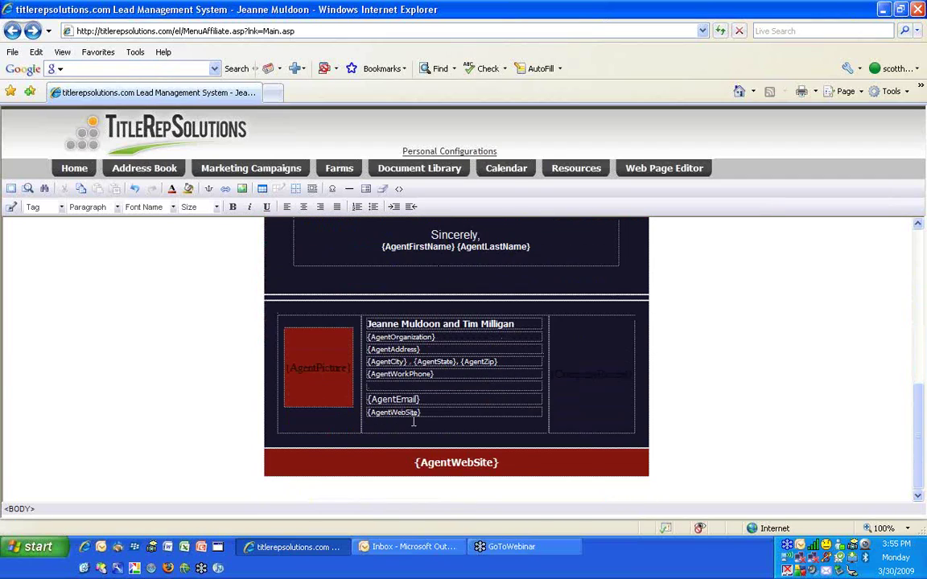
left_click_drag(418, 417, 365, 415)
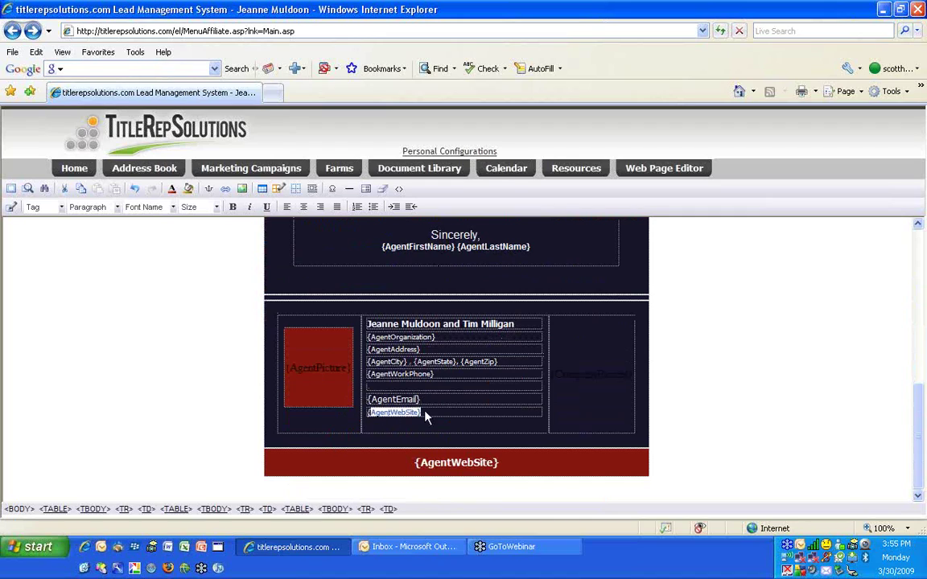
scroll(393, 357, "up", 3)
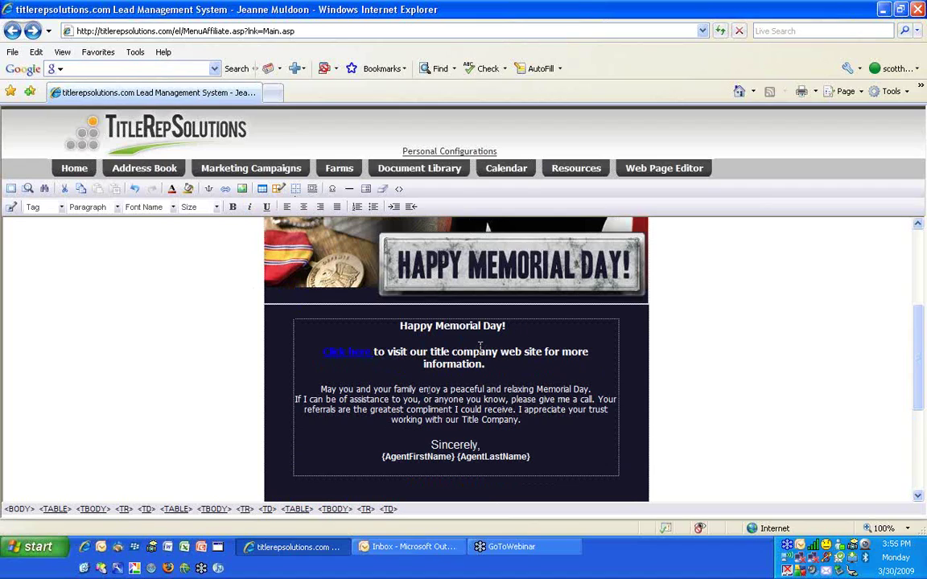
Remove the blank line after the Click here sentence and add a left-aligned empty line inside the Memorial Day wish
left_click(505, 370)
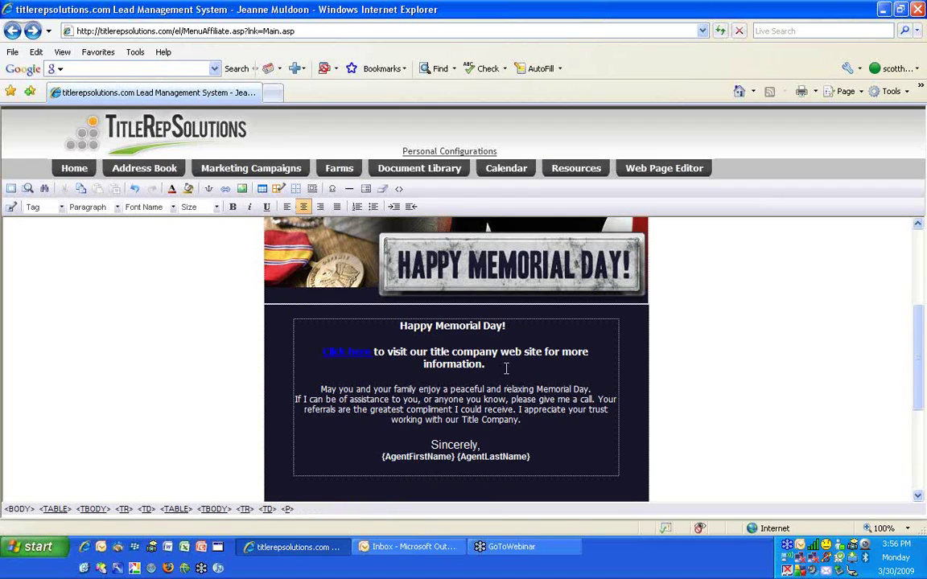
key("Delete")
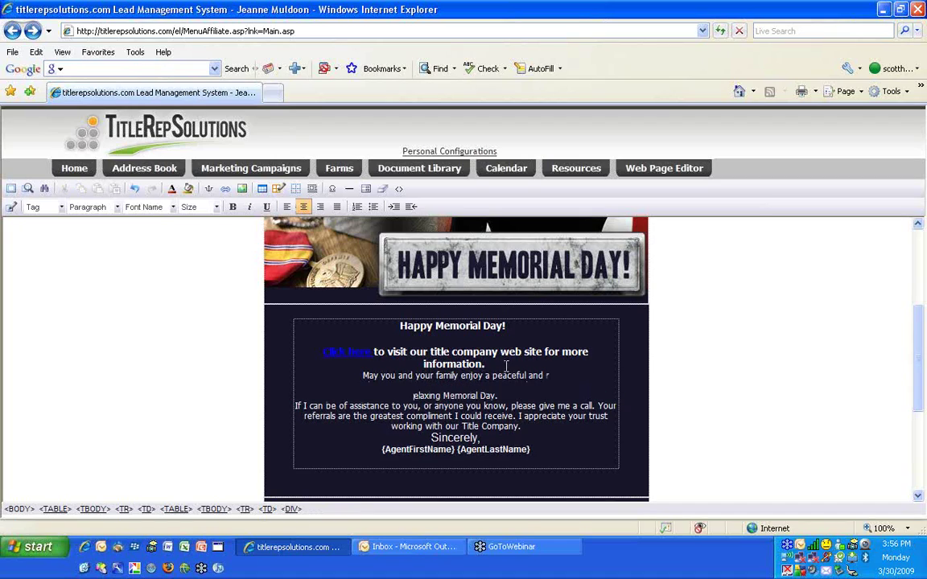
key("Return")
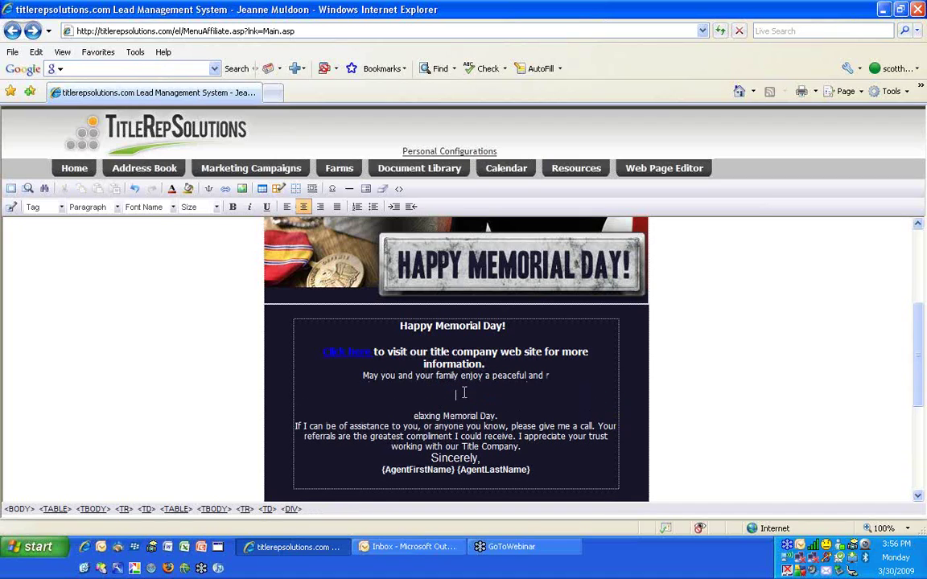
left_click(285, 208)
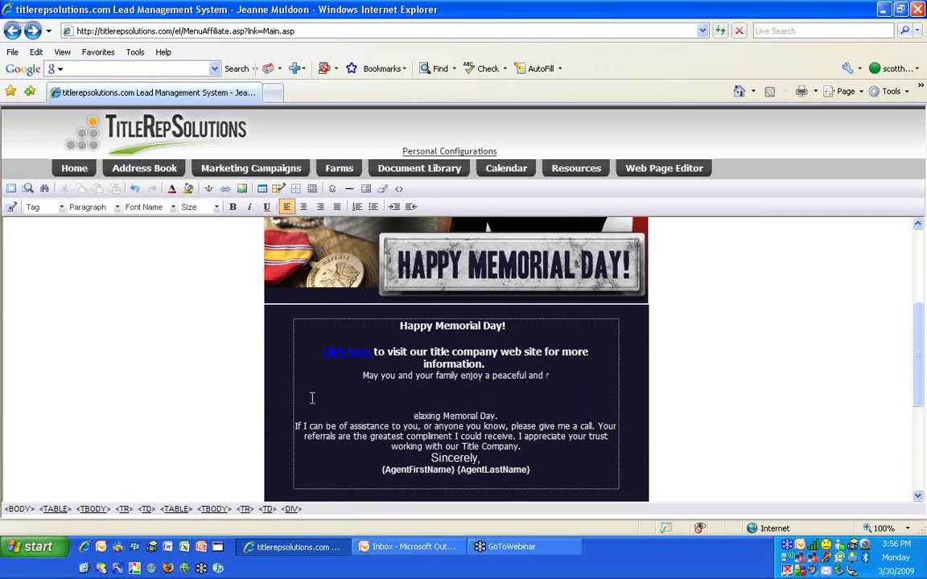
Start an image insert, check its alignment options, and open the asset manager from Source
left_click(242, 193)
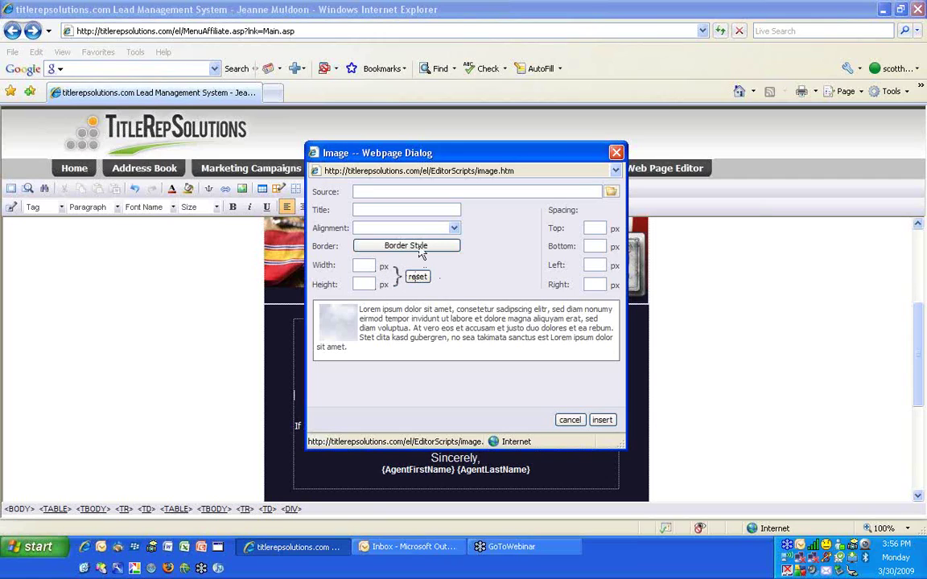
left_click(454, 229)
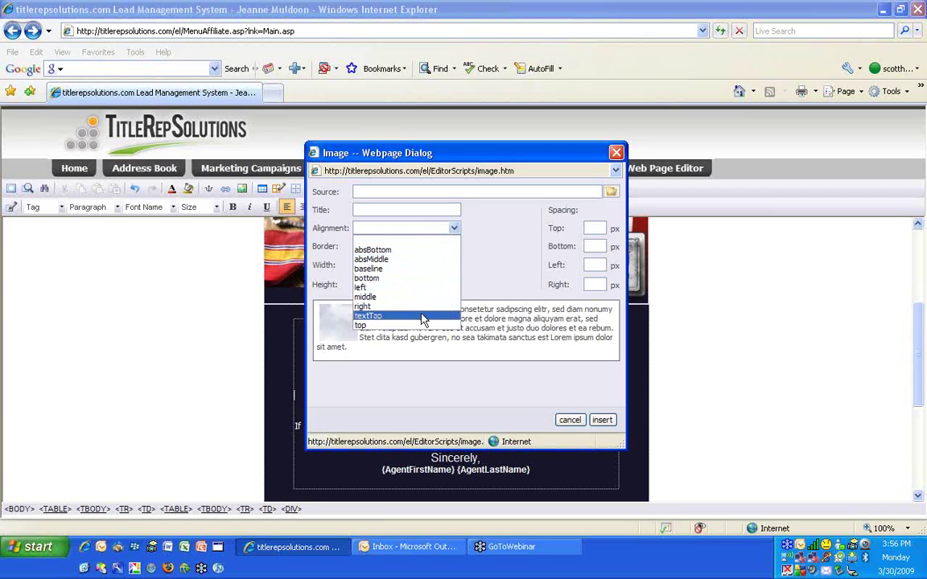
left_click(496, 221)
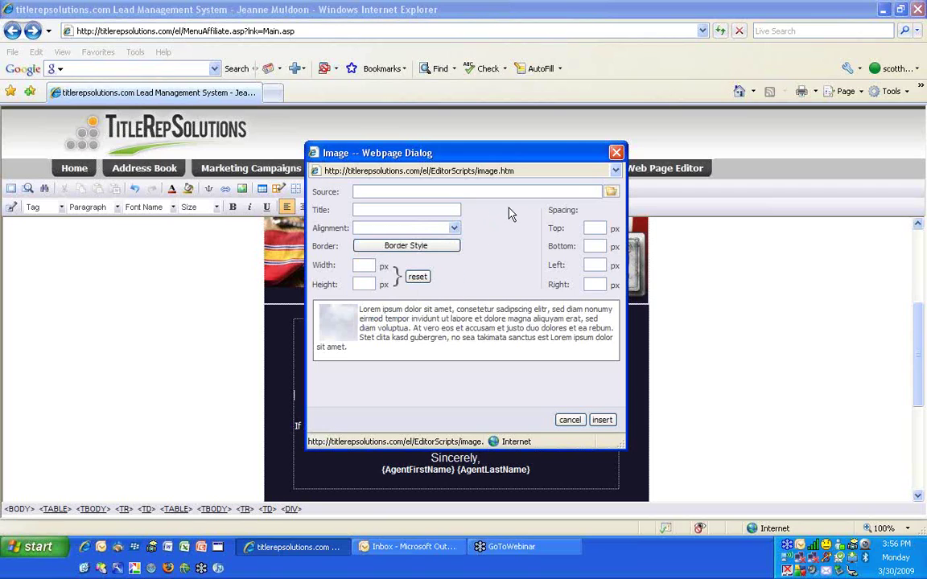
left_click(612, 194)
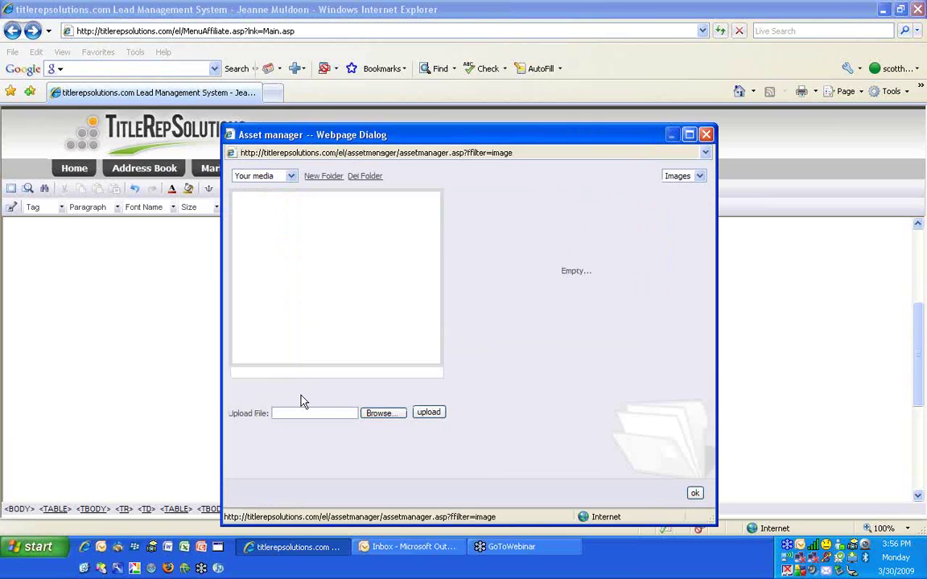
Upload Small Logo.JPG from the agent's folder under Fidelity to the media library
left_click(383, 414)
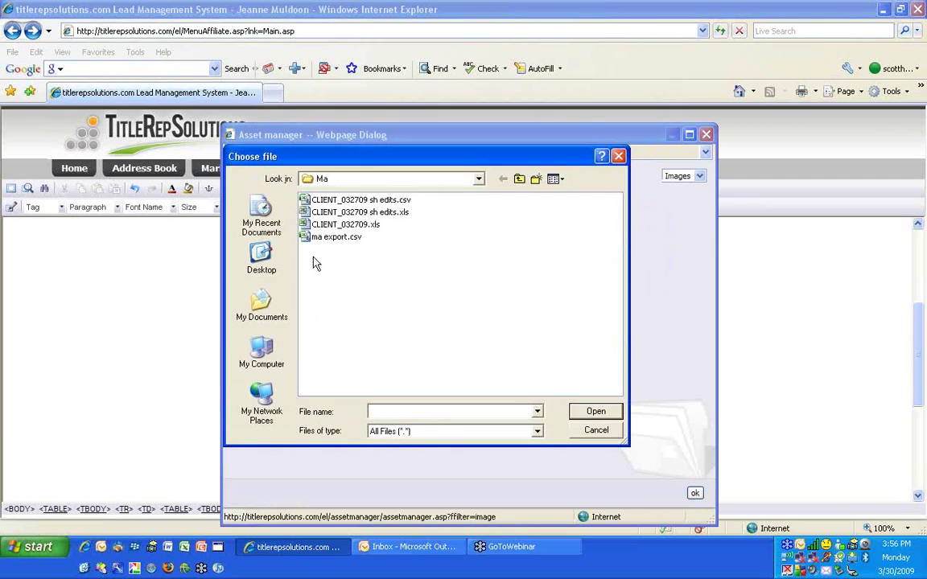
left_click(521, 180)
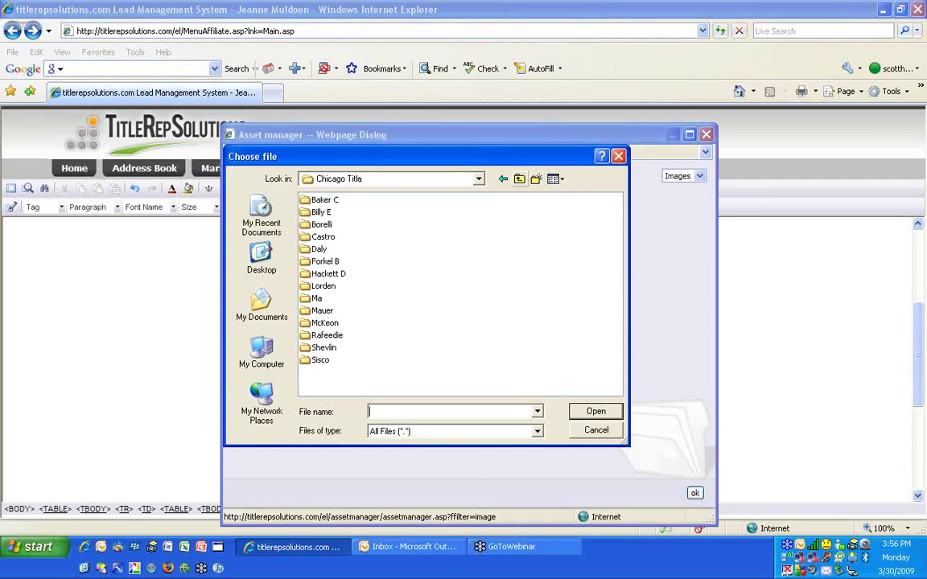
left_click(521, 181)
double_click(326, 211)
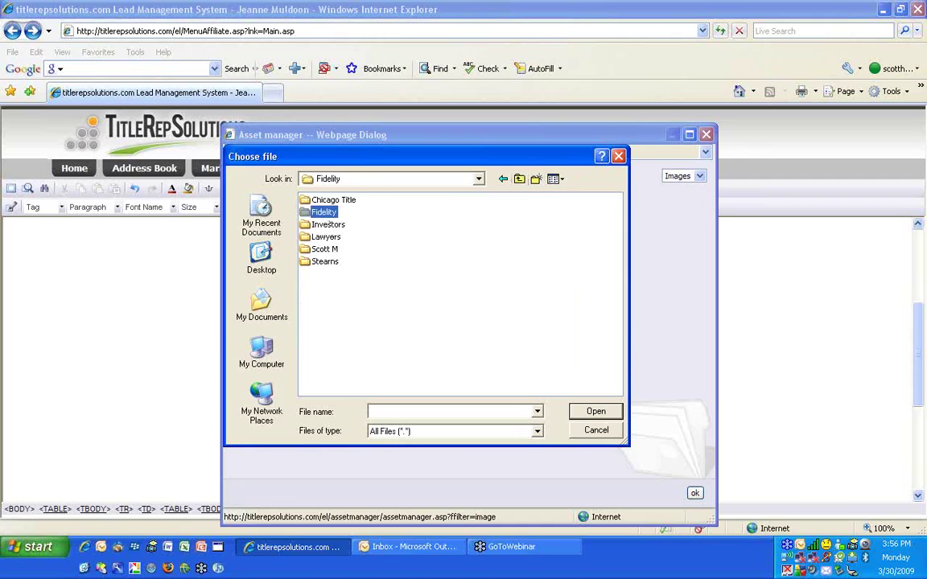
double_click(328, 266)
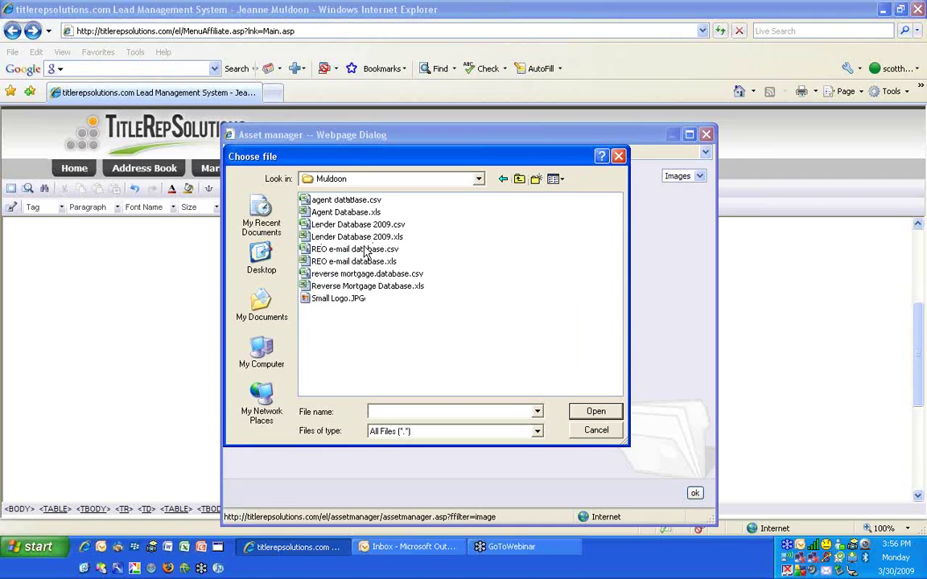
left_click(320, 297)
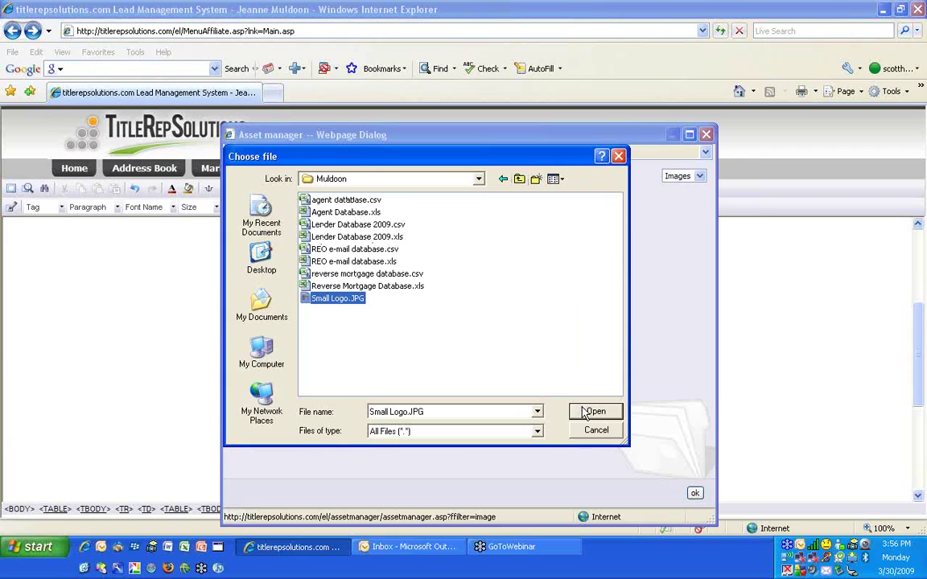
left_click(591, 411)
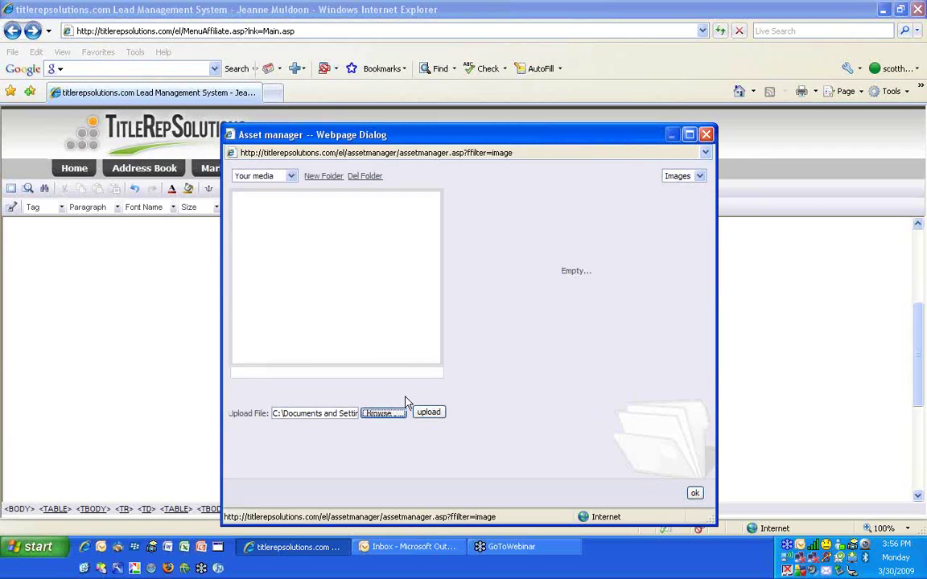
left_click(429, 412)
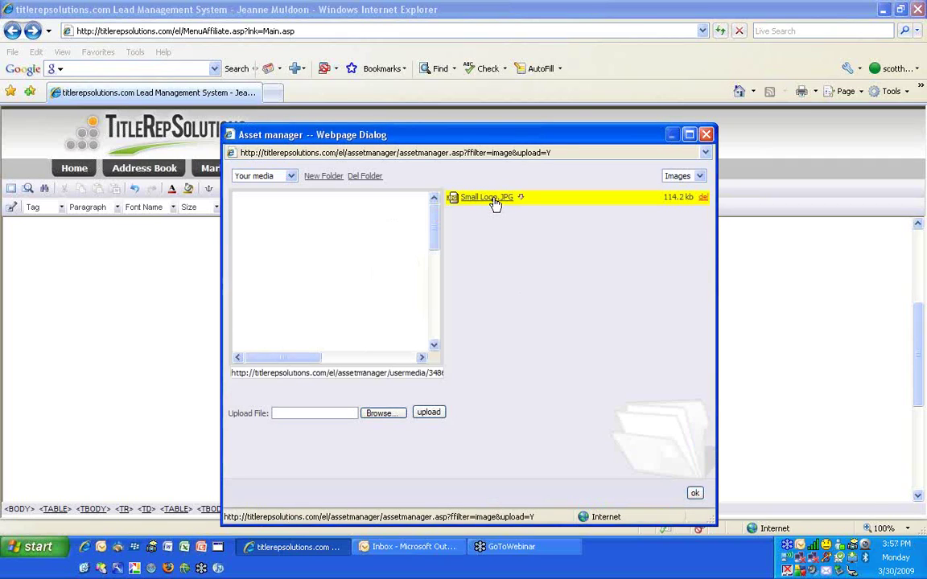
Preview Small Logo.JPG, copy its web address, and open a new browser tab
left_click_drag(435, 244, 439, 314)
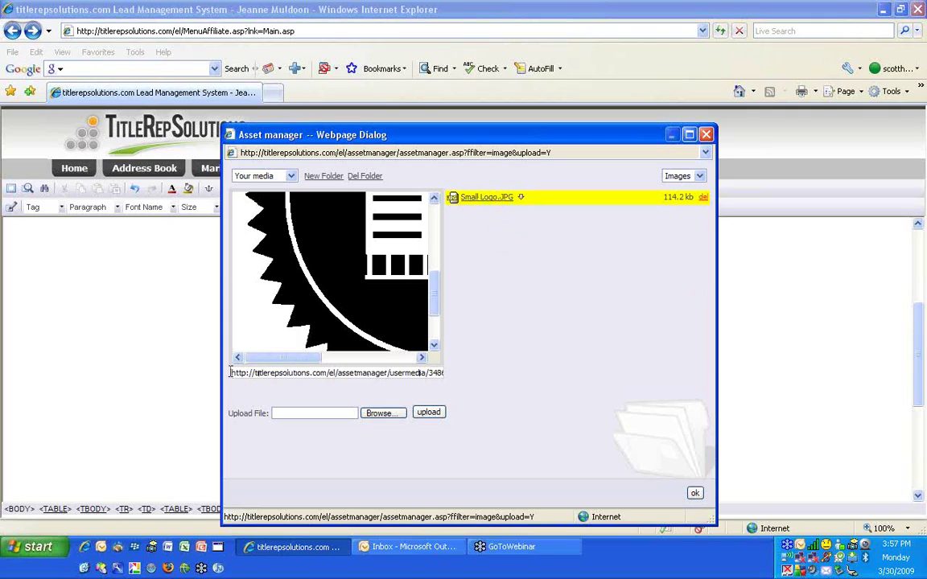
left_click_drag(232, 368, 405, 375)
right_click(394, 378)
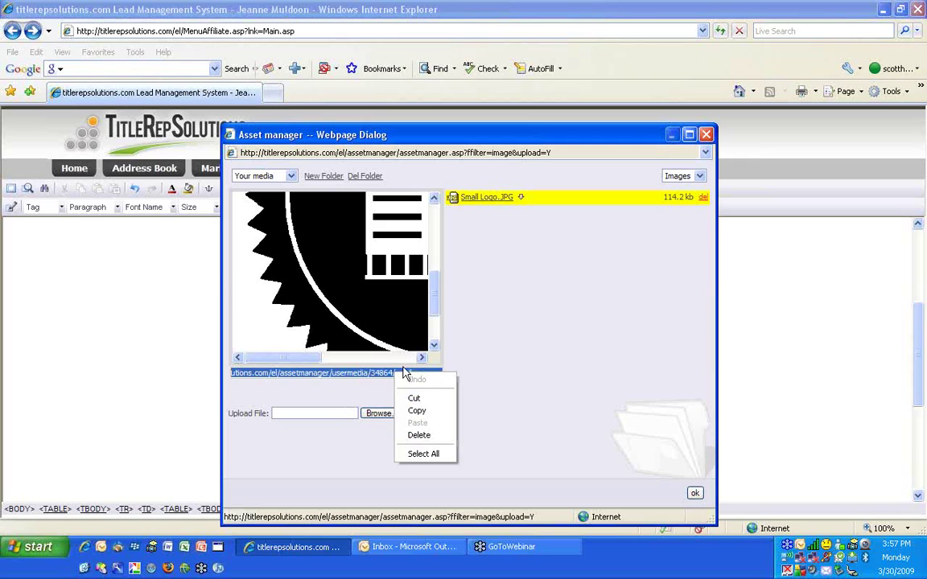
left_click(419, 411)
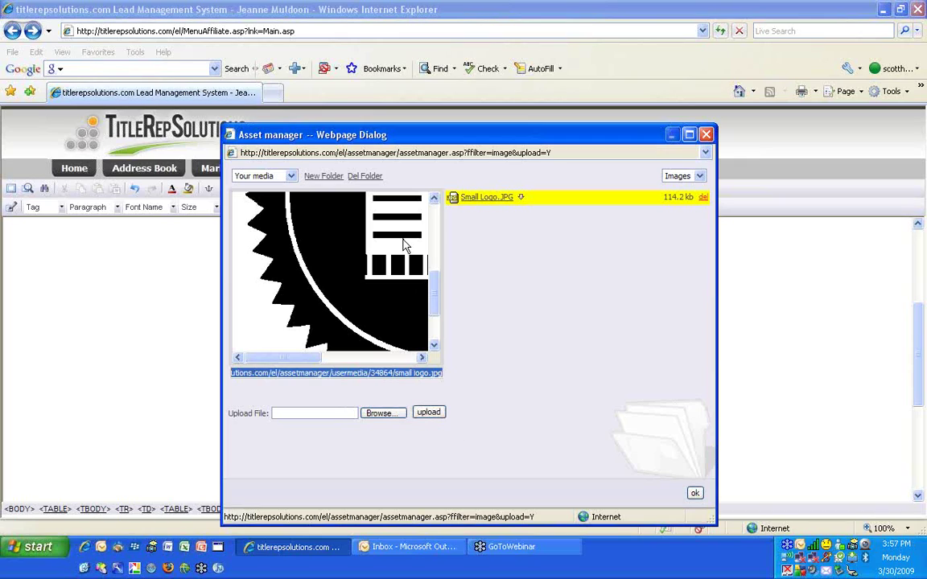
left_click(276, 95)
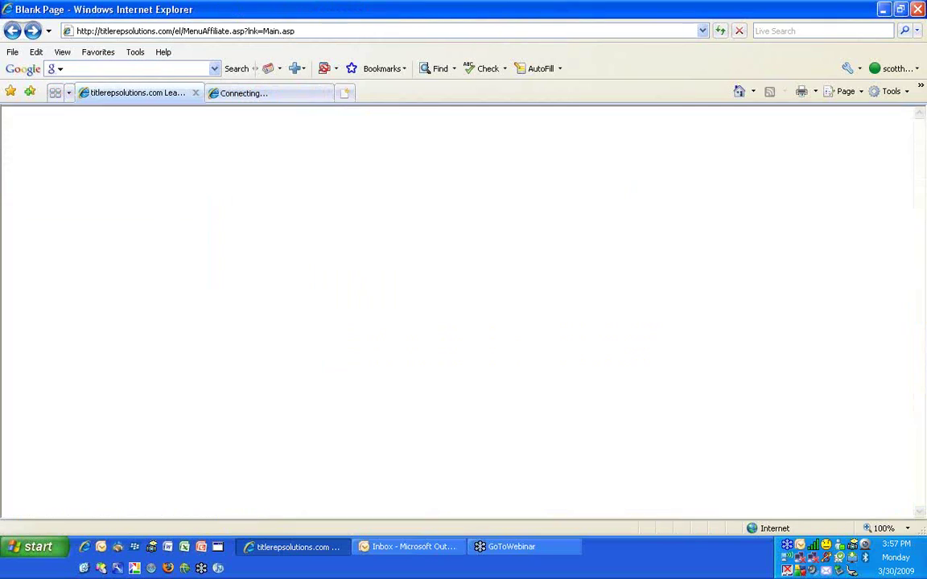
View the logo by pasting its address into the new tab, then return to TitleRepSolutions
key("ctrl+v")
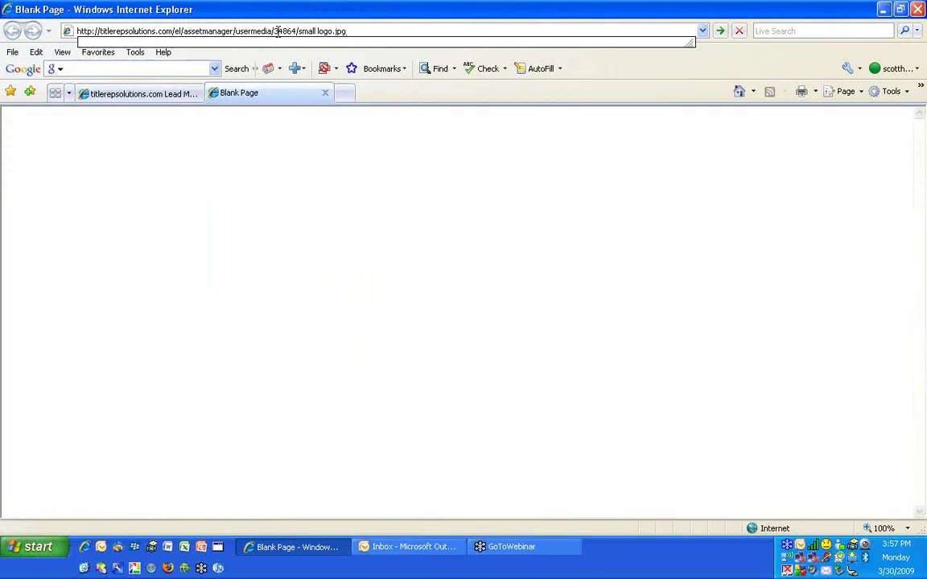
key("Return")
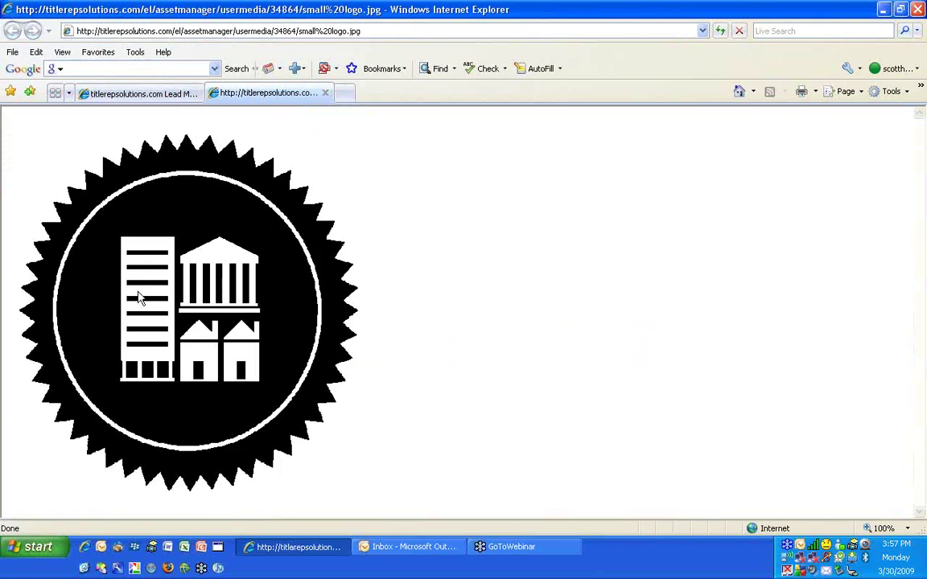
left_click(292, 32)
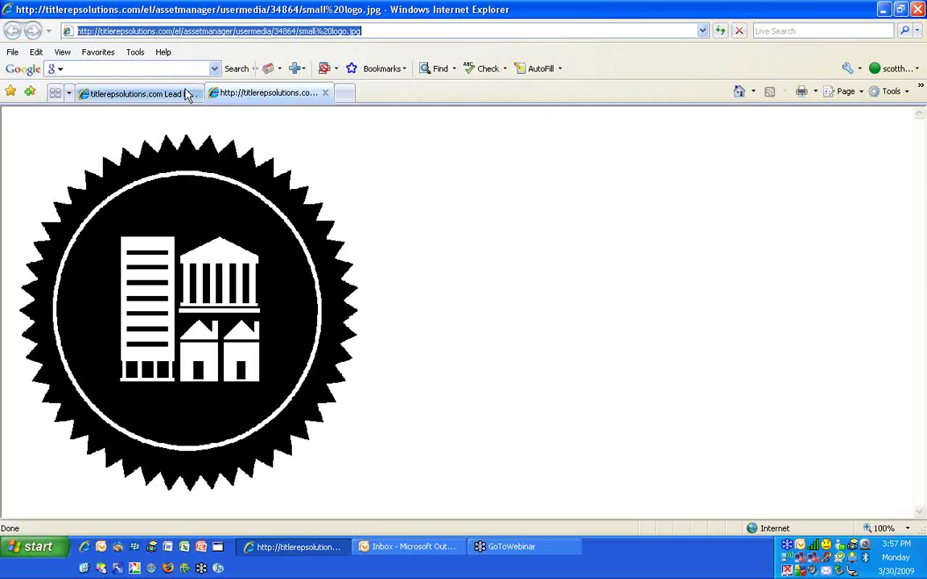
left_click(136, 93)
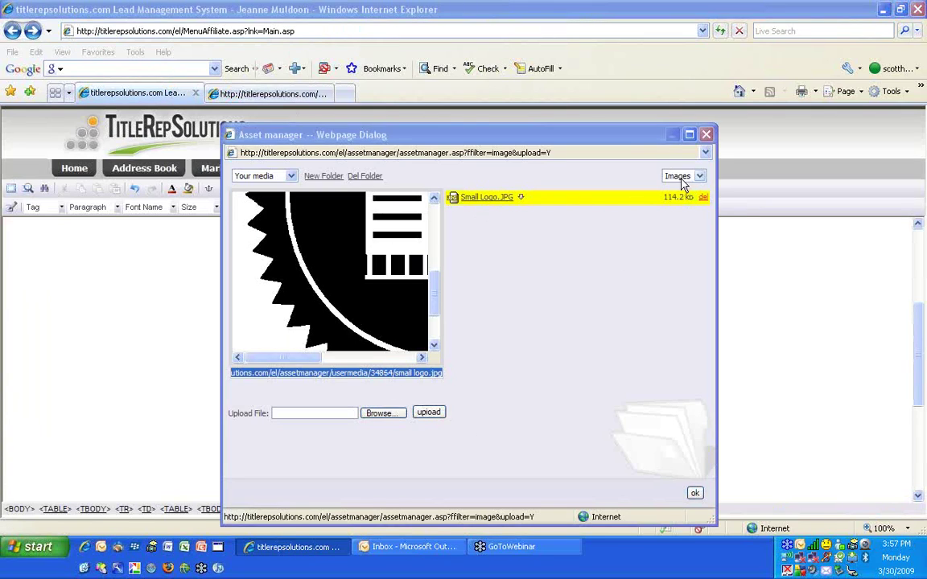
Accept Small Logo.JPG as the image source and insert it into the Memorial Day letter
left_click(695, 492)
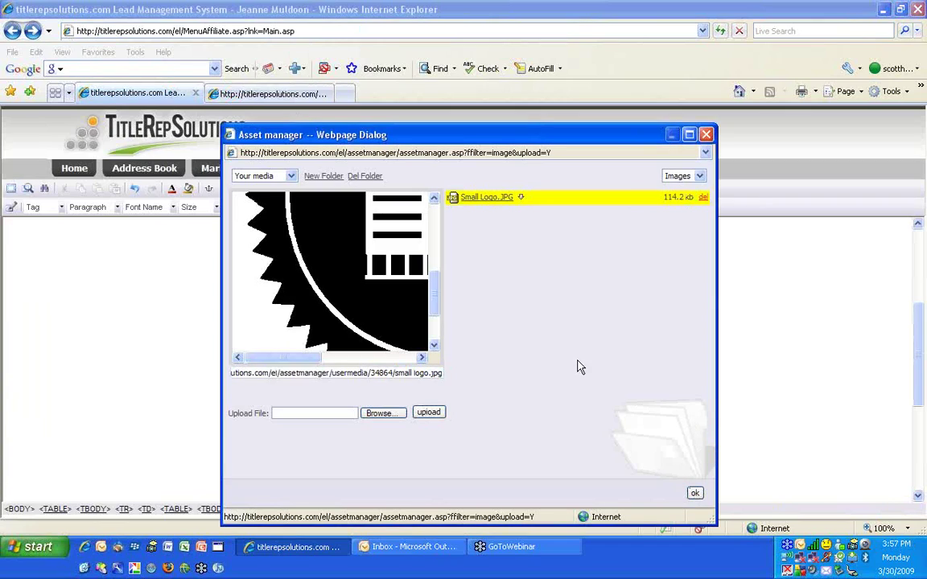
left_click(695, 493)
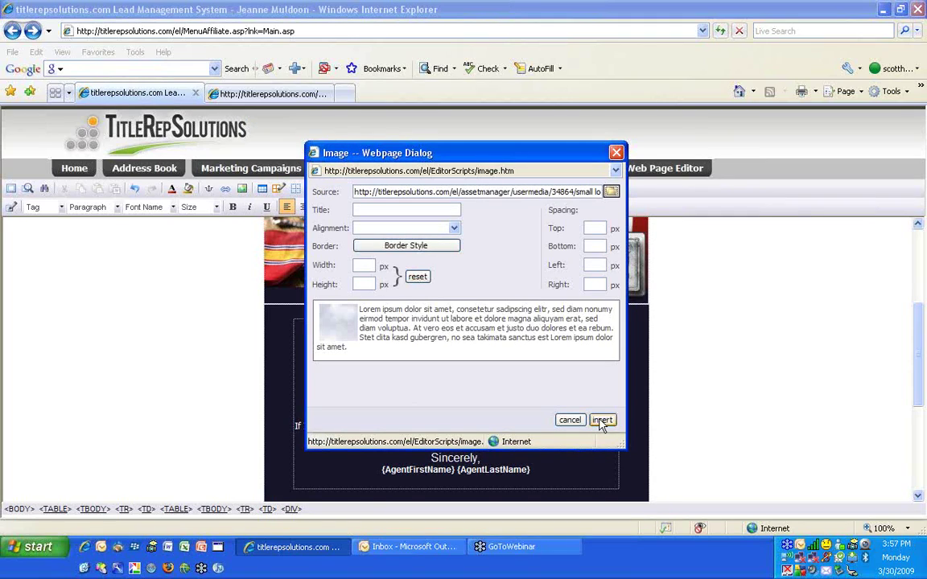
left_click(602, 420)
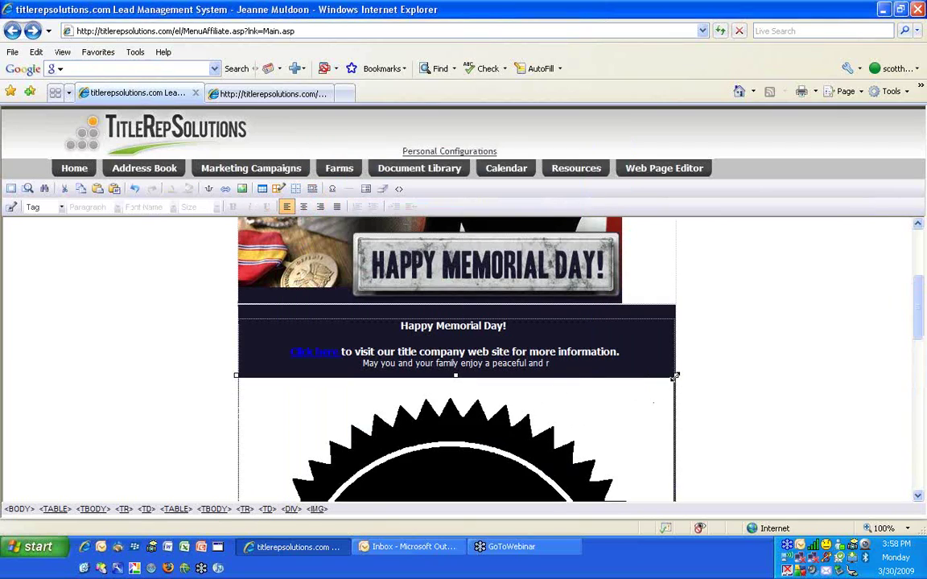
Drag the seal logo's corners inward to a small thumbnail, then deselect it
left_click_drag(675, 378, 400, 560)
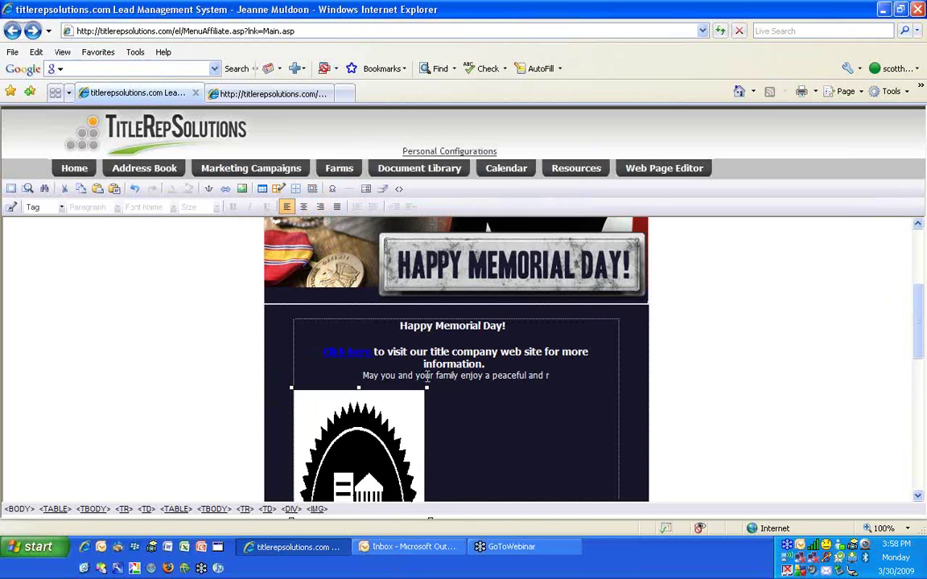
left_click_drag(424, 388, 366, 402)
scroll(370, 462, "down", 2)
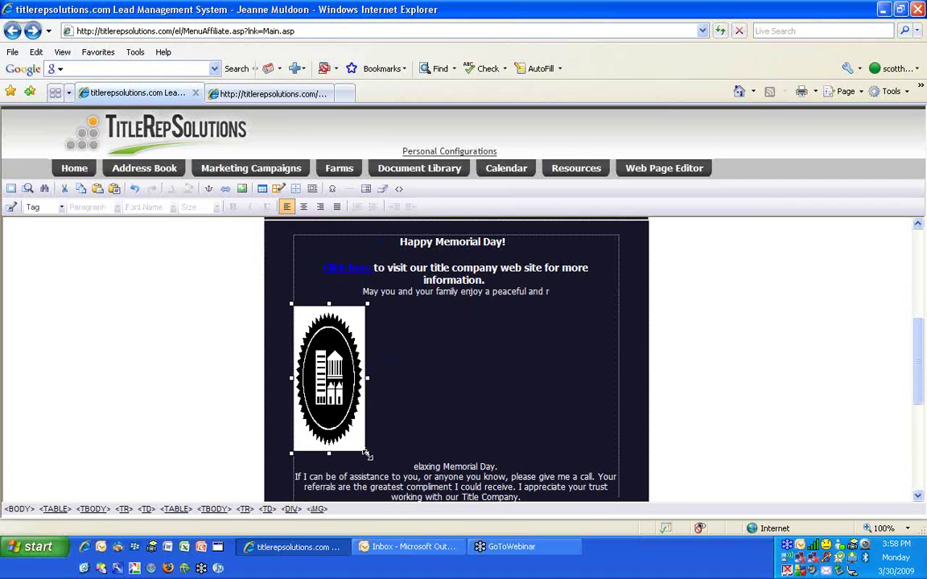
left_click_drag(366, 454, 360, 356)
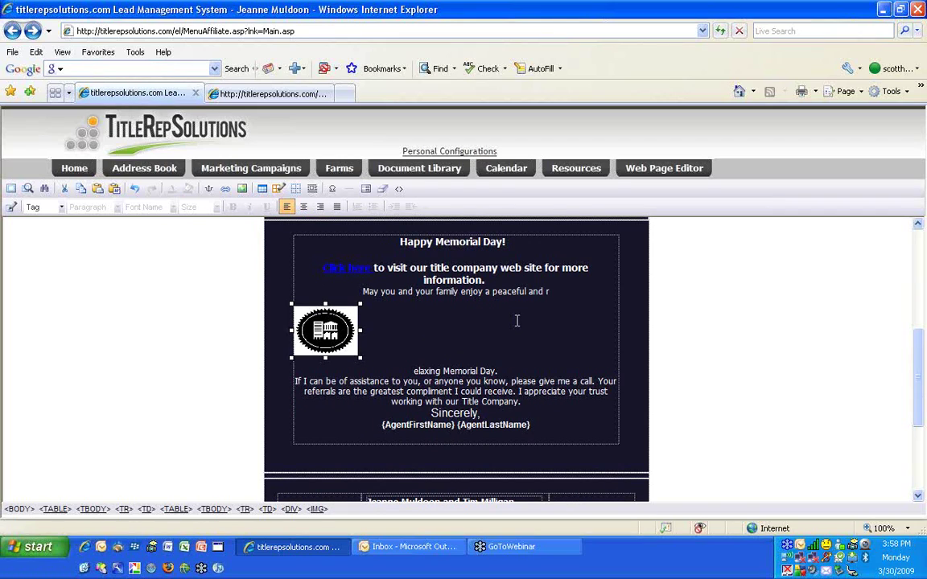
scroll(517, 320, "up", 5)
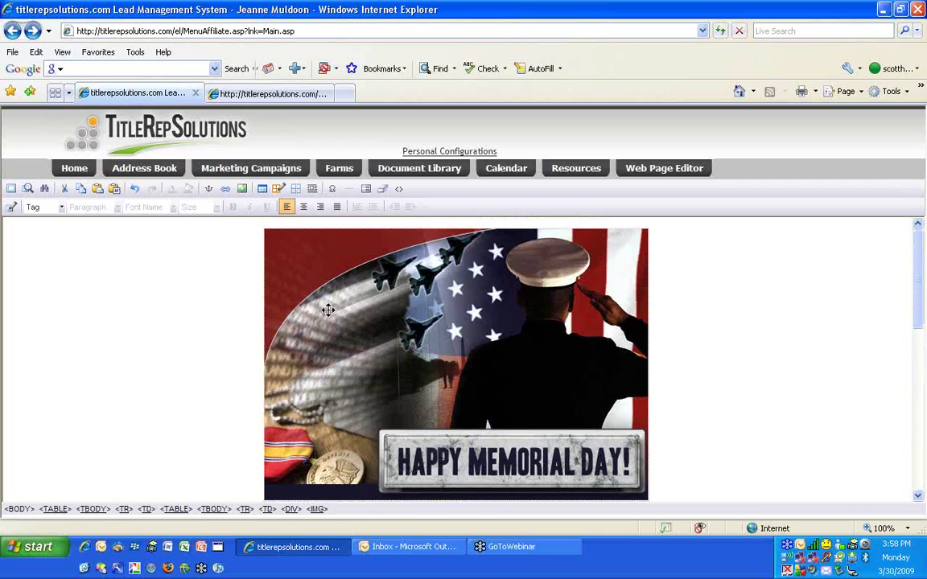
left_click(764, 294)
scroll(766, 297, "down", 2)
scroll(767, 296, "down", 2)
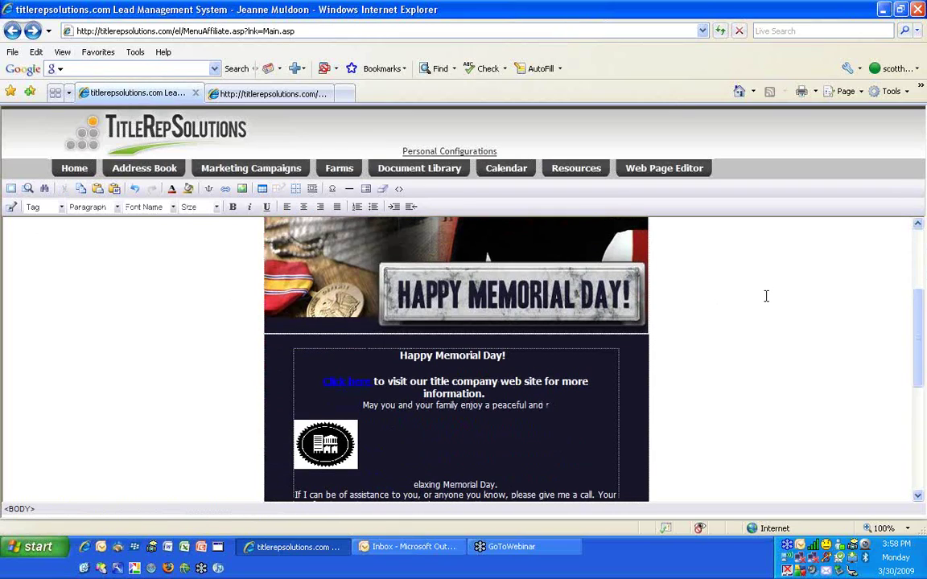
scroll(766, 296, "up", 4)
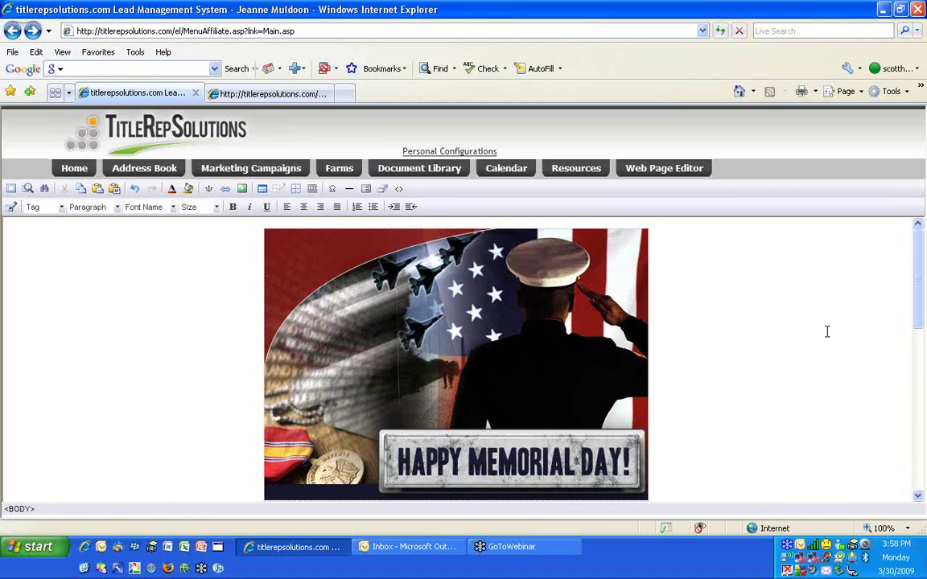
From a new image insert, open the asset manager and choose 10 mistakes.pdf from the Desktop
left_click(242, 188)
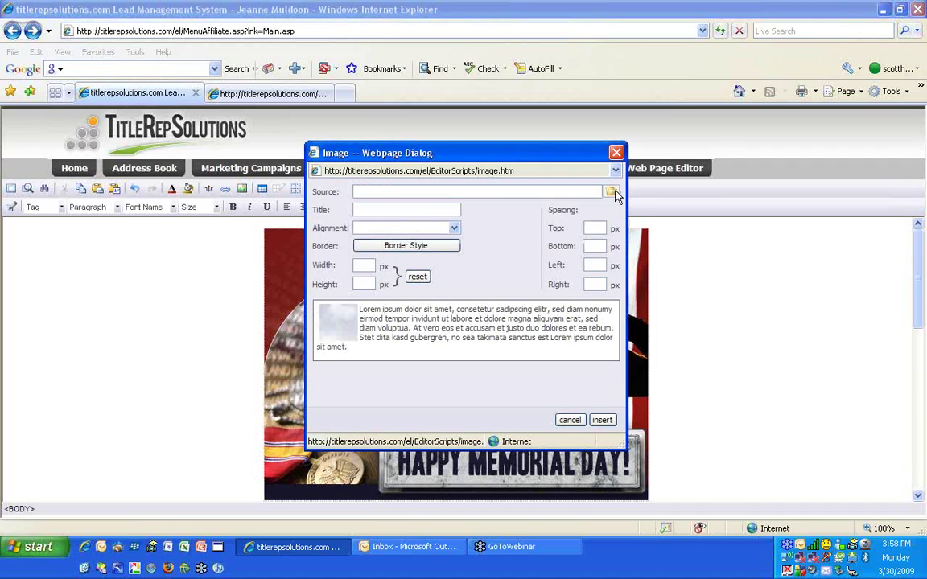
left_click(611, 192)
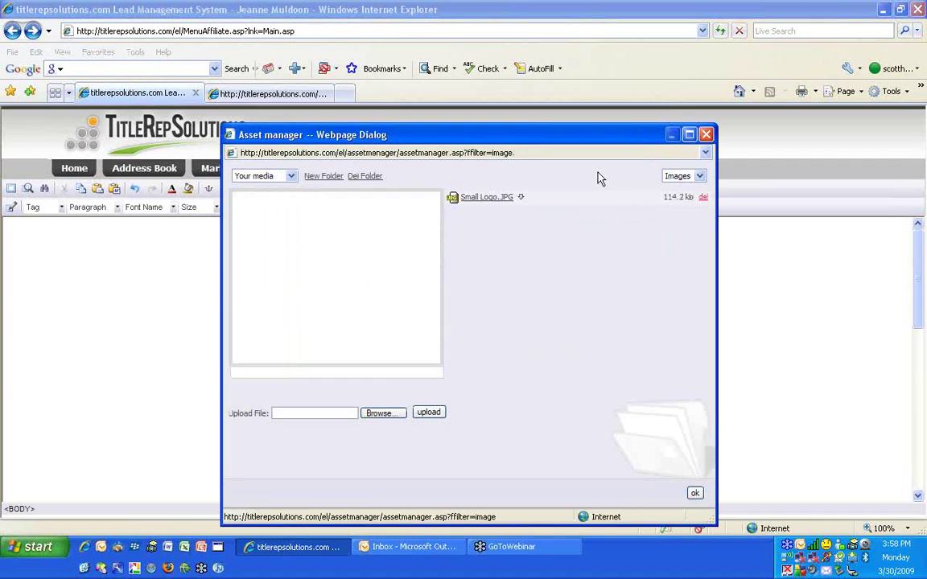
left_click(380, 413)
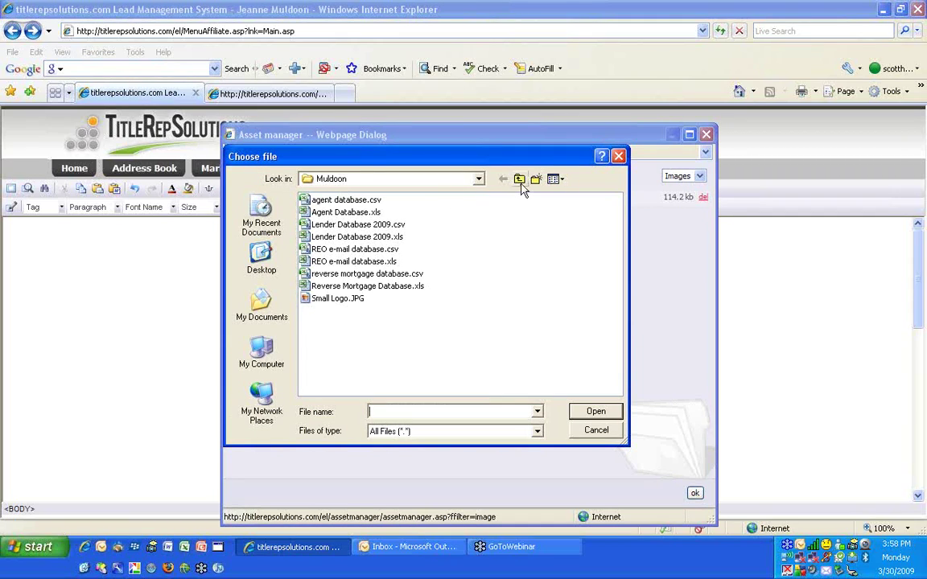
left_click(261, 299)
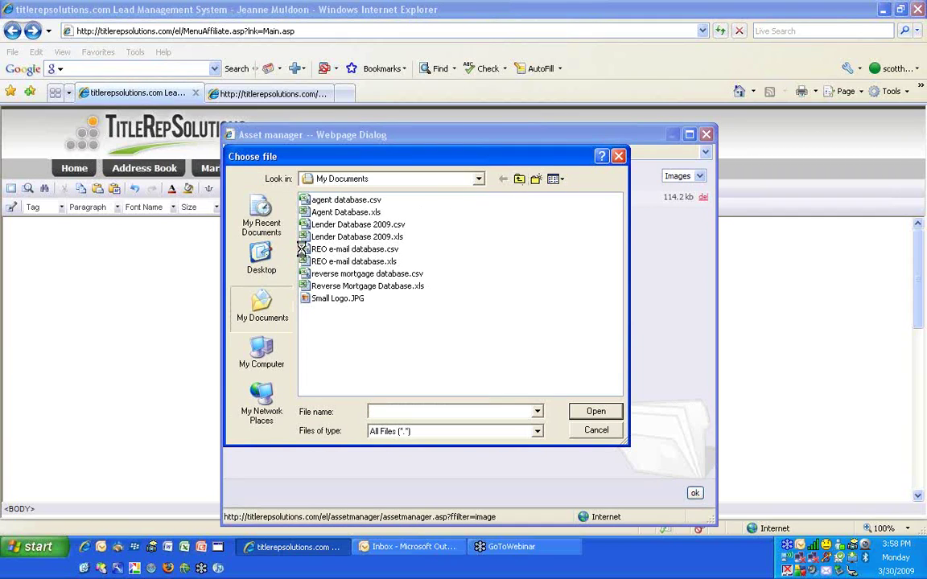
left_click(262, 259)
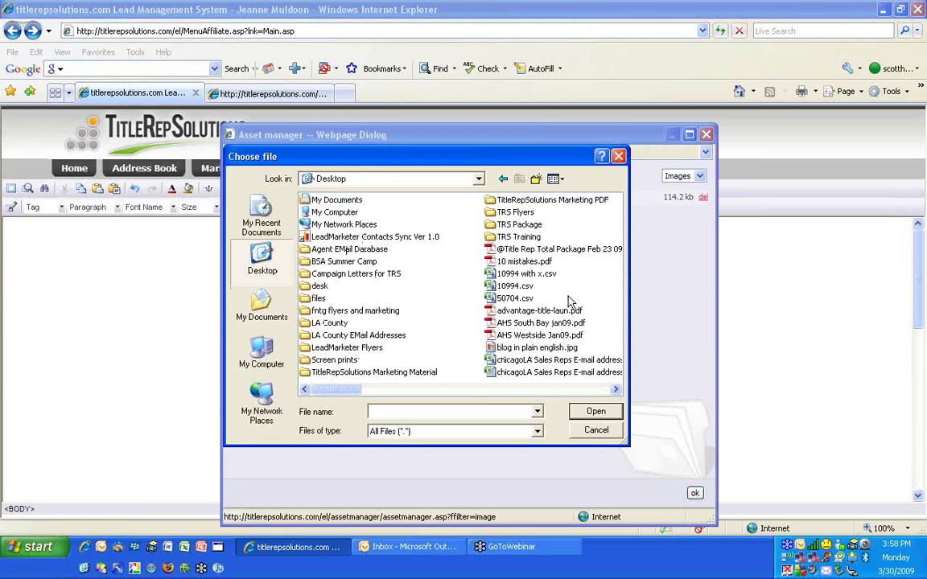
left_click(515, 262)
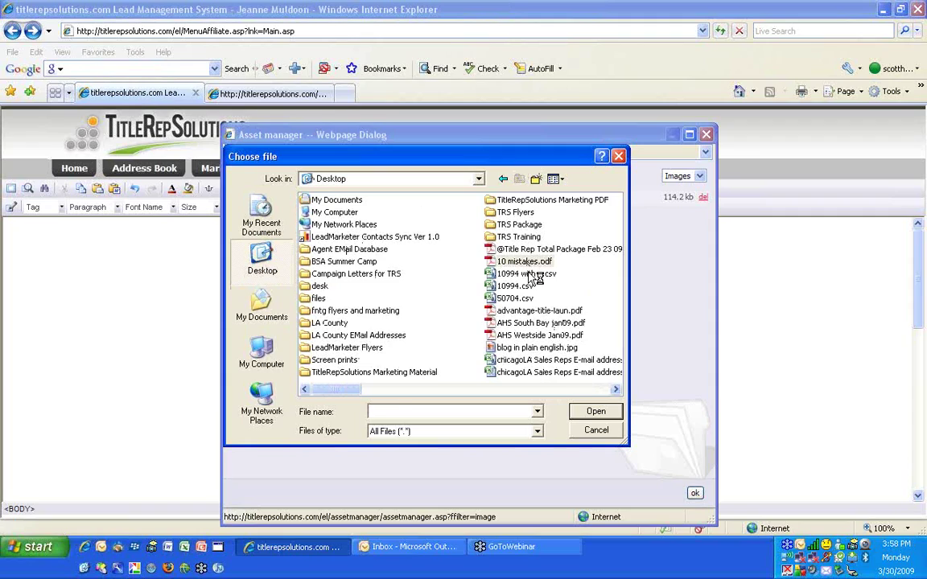
left_click(596, 412)
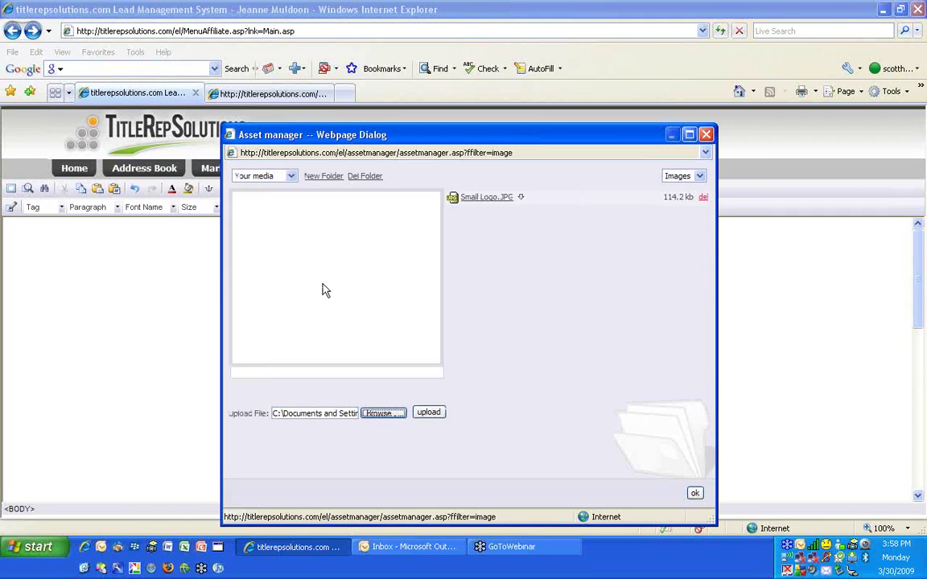
Switch the file filter to All Files, reselect 10 mistakes.pdf, and upload it
left_click(684, 175)
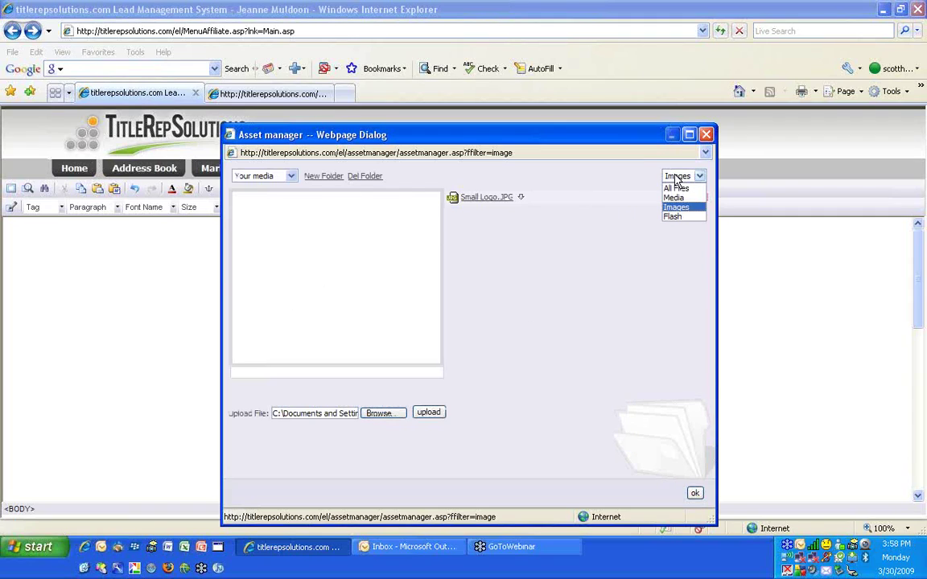
left_click(676, 188)
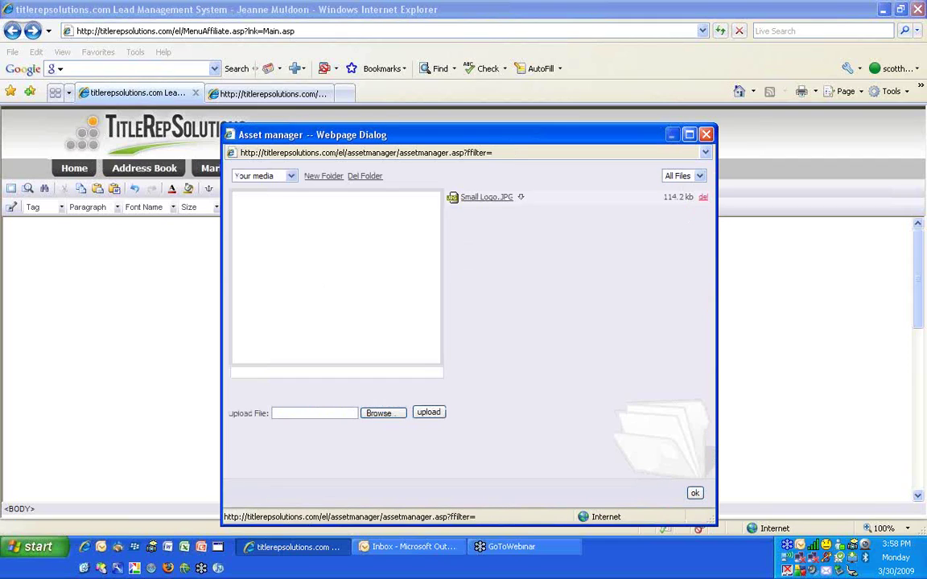
left_click(380, 413)
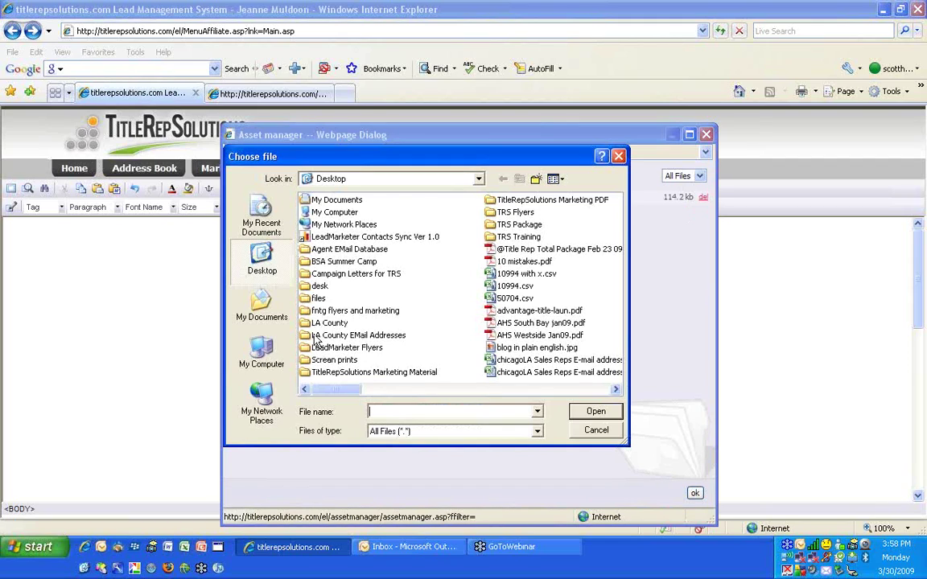
left_click(501, 249)
left_click(523, 262)
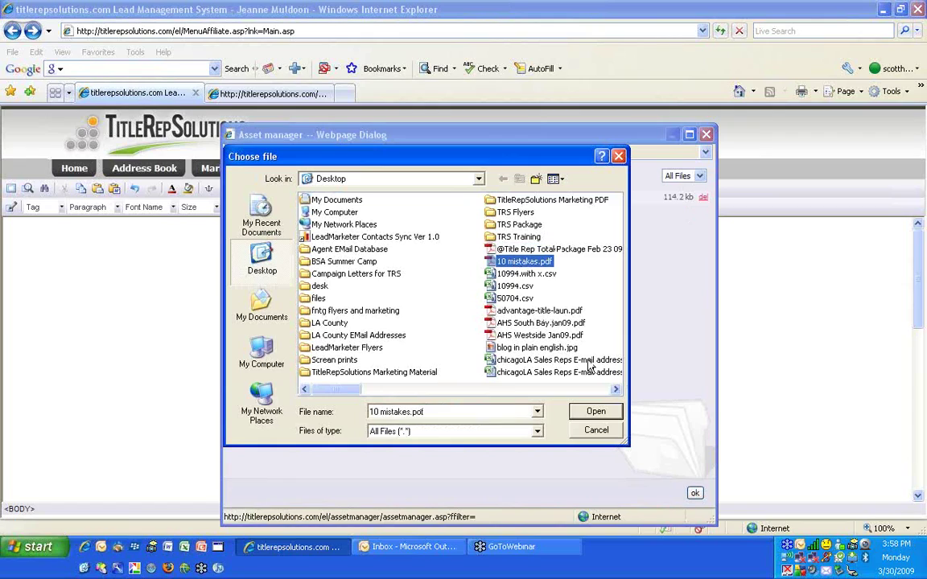
left_click(597, 414)
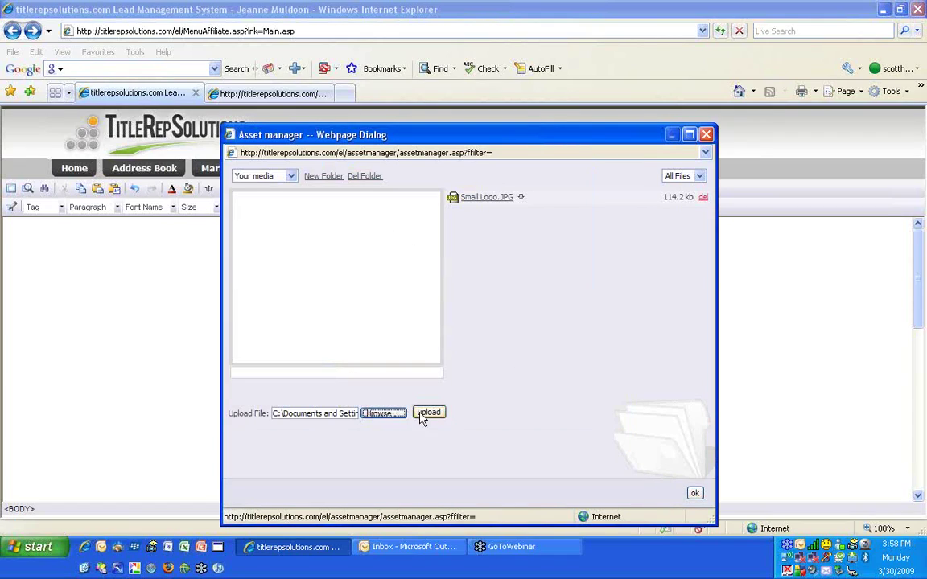
left_click(428, 413)
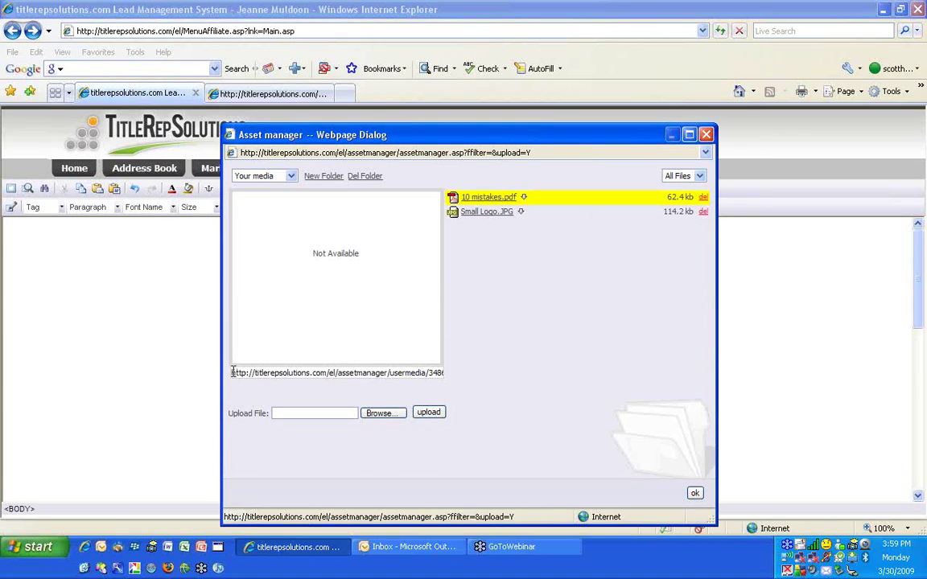
Copy the 10 mistakes.pdf web address, then close the asset manager and cancel the Image dialog
left_click_drag(231, 372, 509, 374)
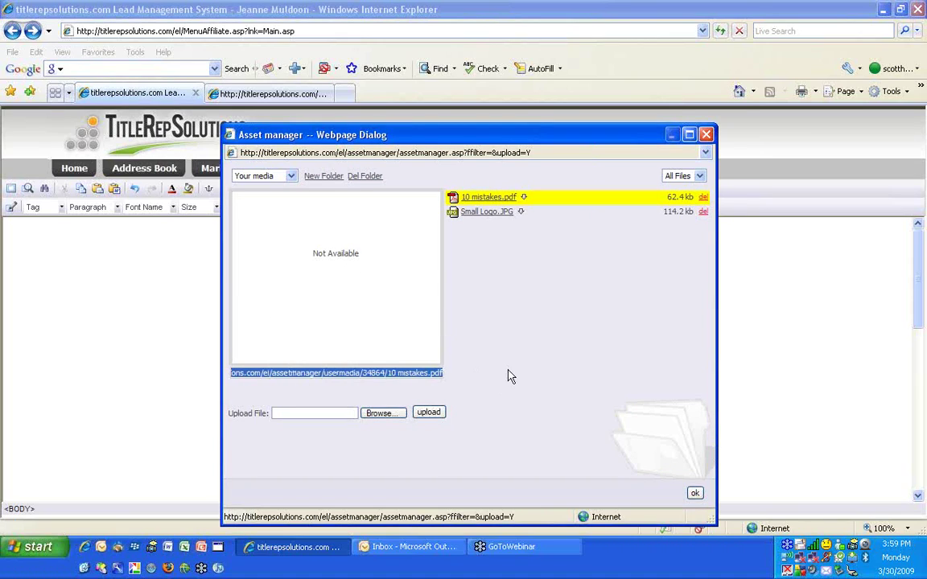
right_click(404, 379)
left_click(431, 414)
left_click(695, 493)
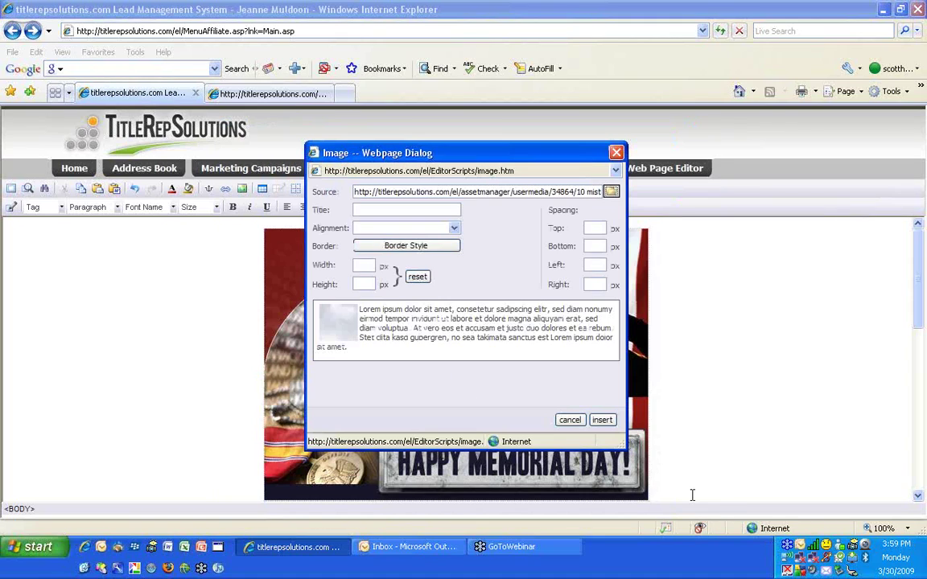
left_click(570, 420)
scroll(455, 358, "down", 10)
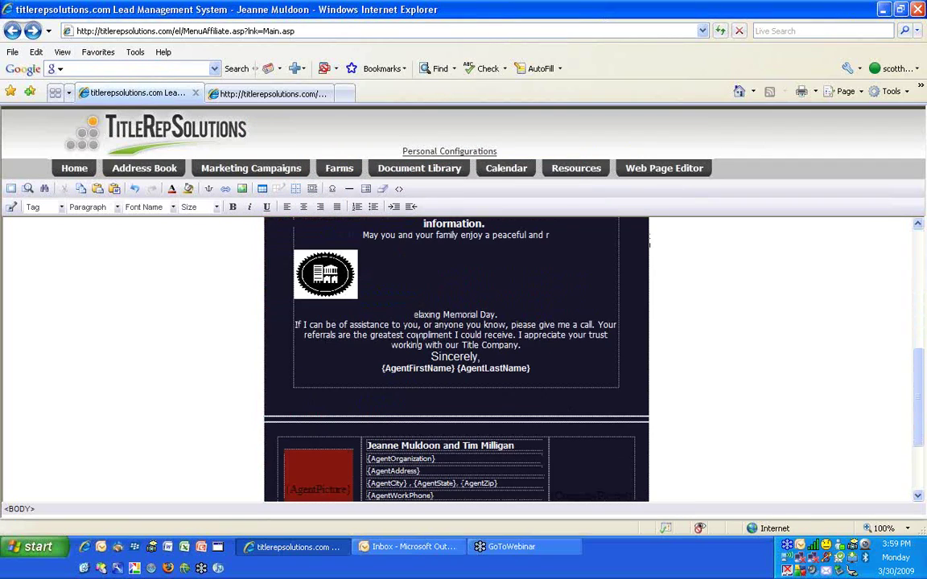
scroll(438, 238, "up", 3)
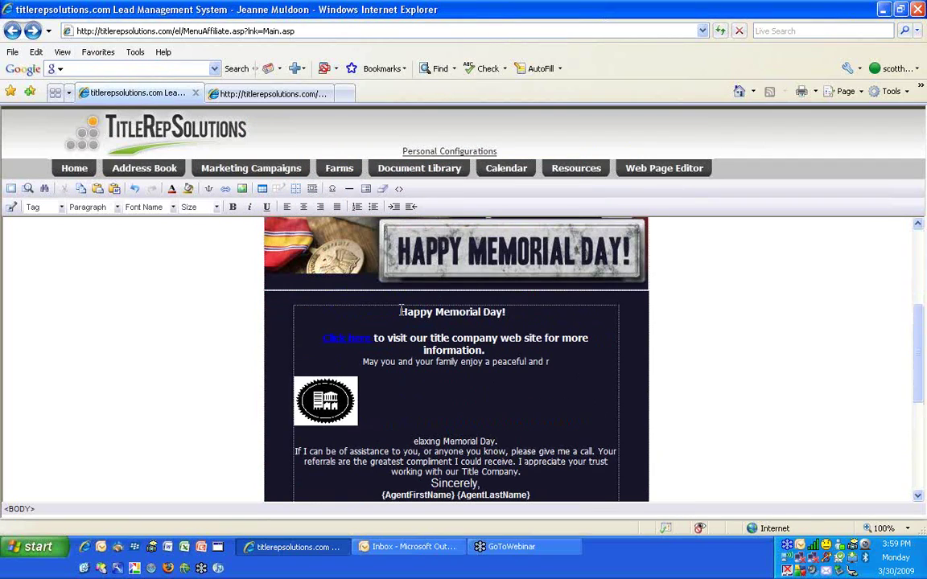
Add the line 'Click here to see the top 10 mistakes' above the Happy Memorial Day! heading and select 'Click here'
left_click(401, 311)
key("Return")
type("Click")
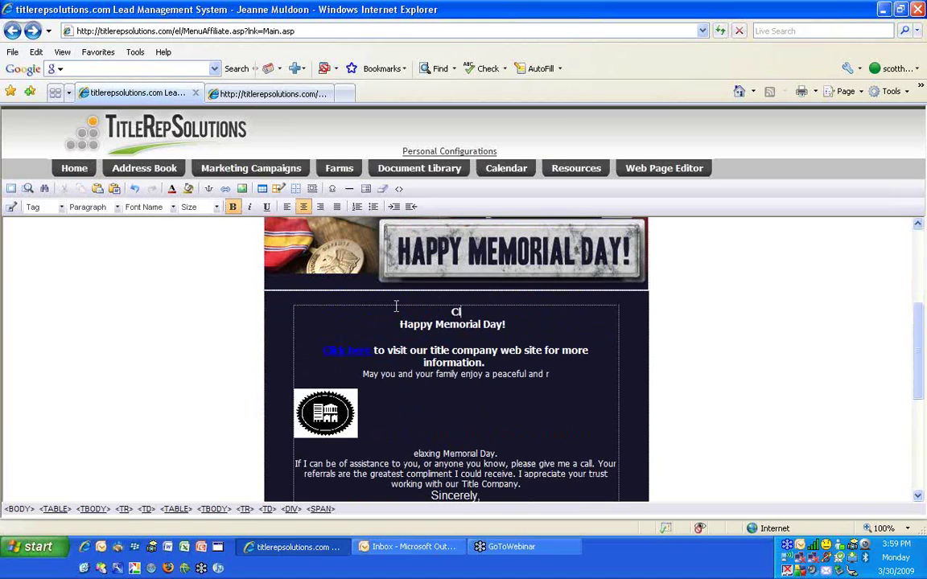
key("BackSpace")
key("BackSpace")
key("BackSpace")
type("ick here to see the ")
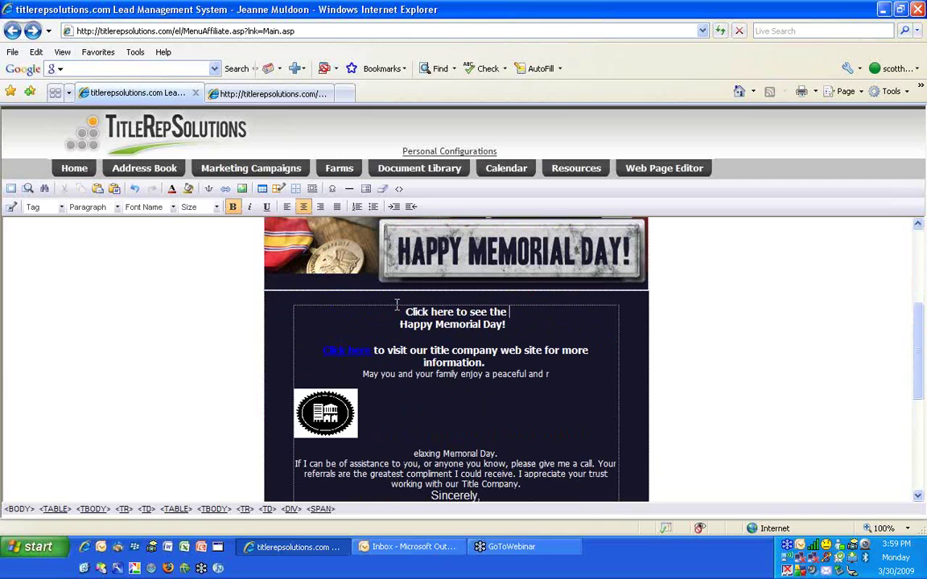
type("top 10 ")
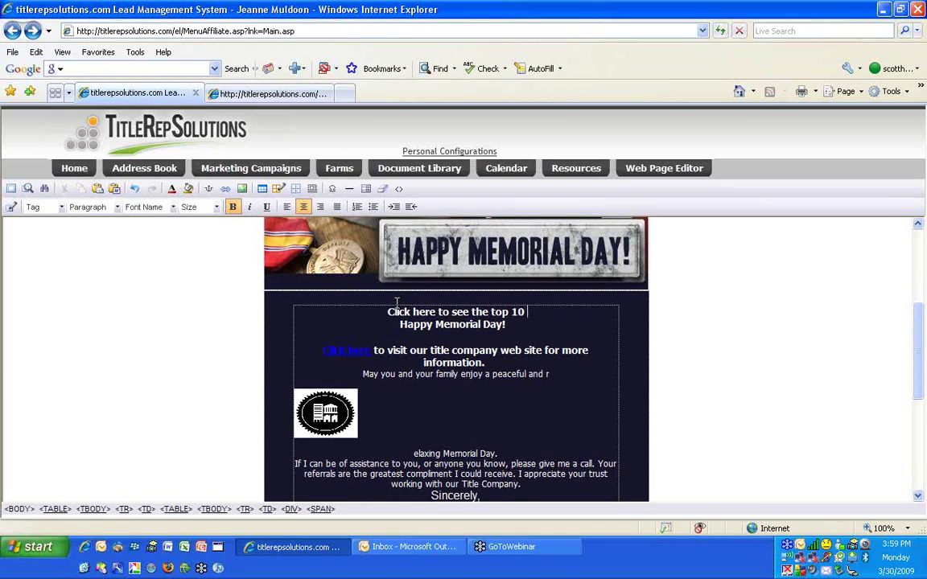
type("mistakes")
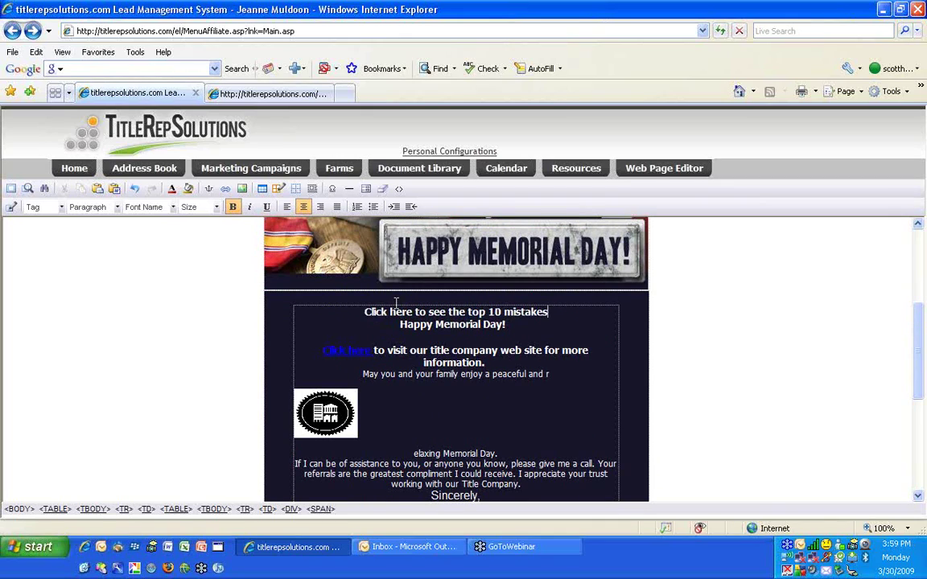
left_click_drag(364, 312, 402, 312)
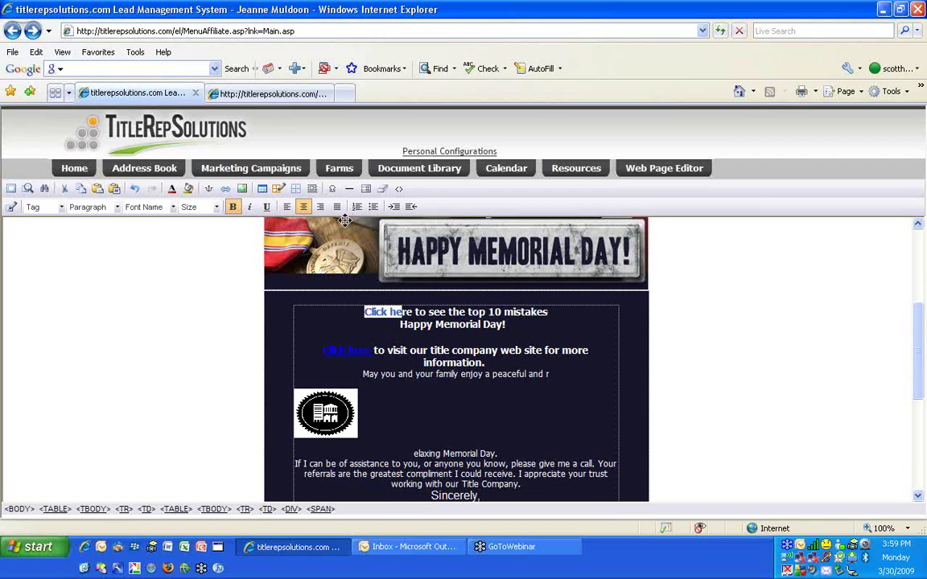
left_click(226, 190)
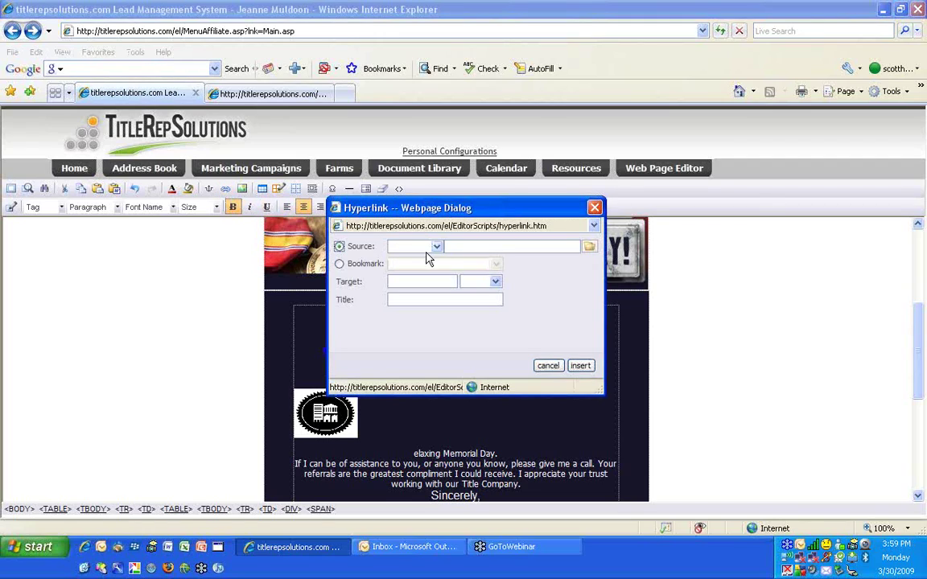
left_click(436, 247)
left_click(430, 269)
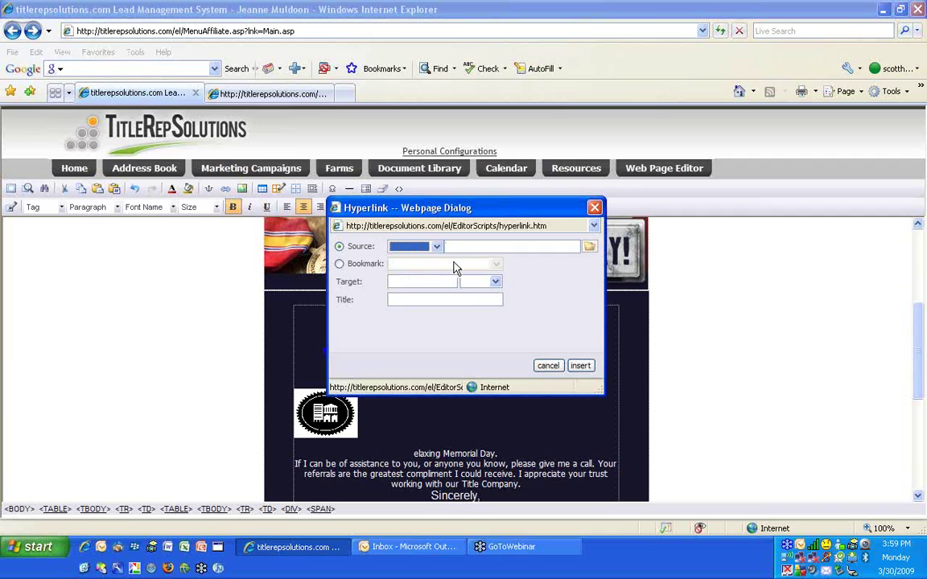
left_click(437, 247)
left_click(427, 270)
left_click(458, 246)
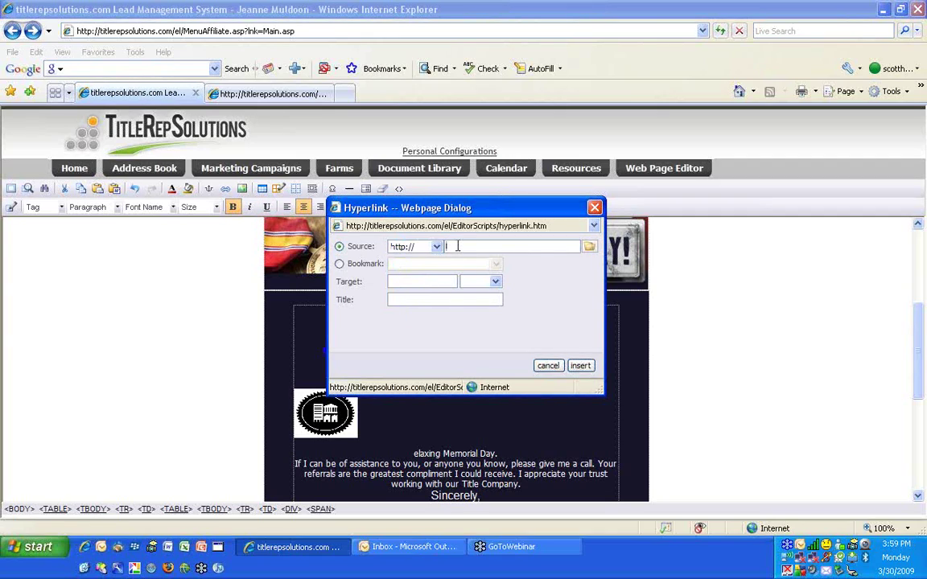
key("ctrl+v")
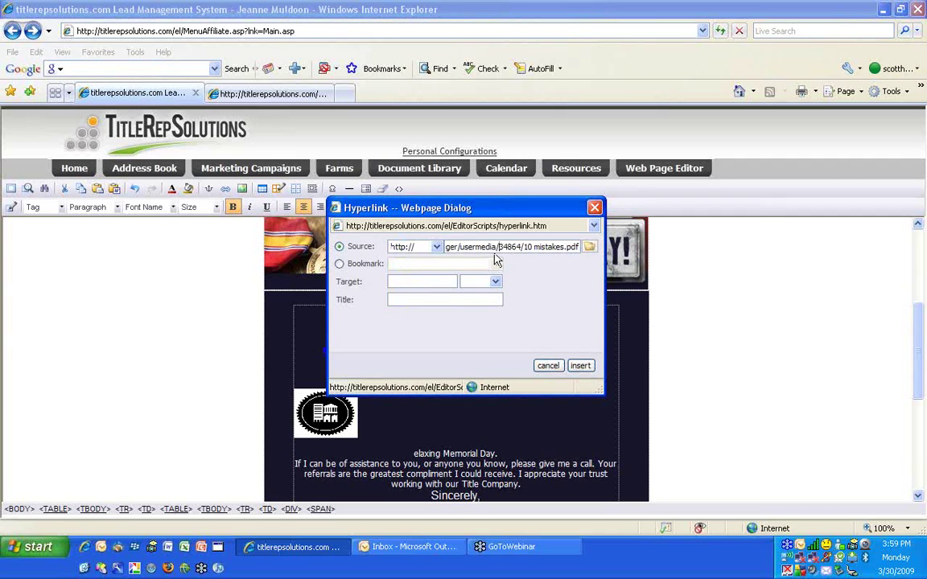
key("Left")
key("Left")
key("Left")
key("Left")
key("Left")
key("Left")
key("Left")
key("Left")
key("Left")
key("Left")
key("Left")
key("Left")
key("Left")
key("Left")
key("Left")
key("Left")
key("Left")
key("Left")
key("Left")
key("Left")
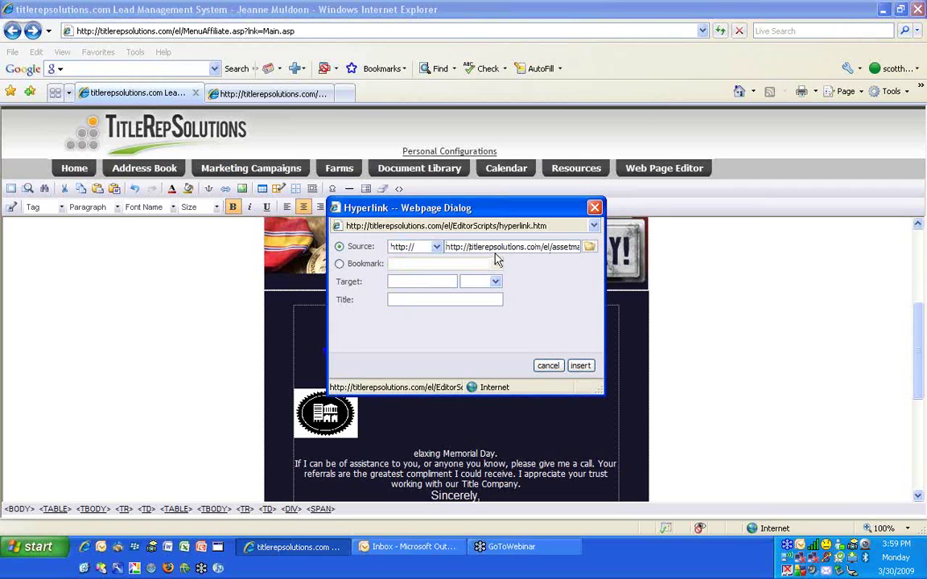
key("Delete")
key("Delete")
key("Delete")
key("Delete")
key("Delete")
key("Delete")
key("Delete")
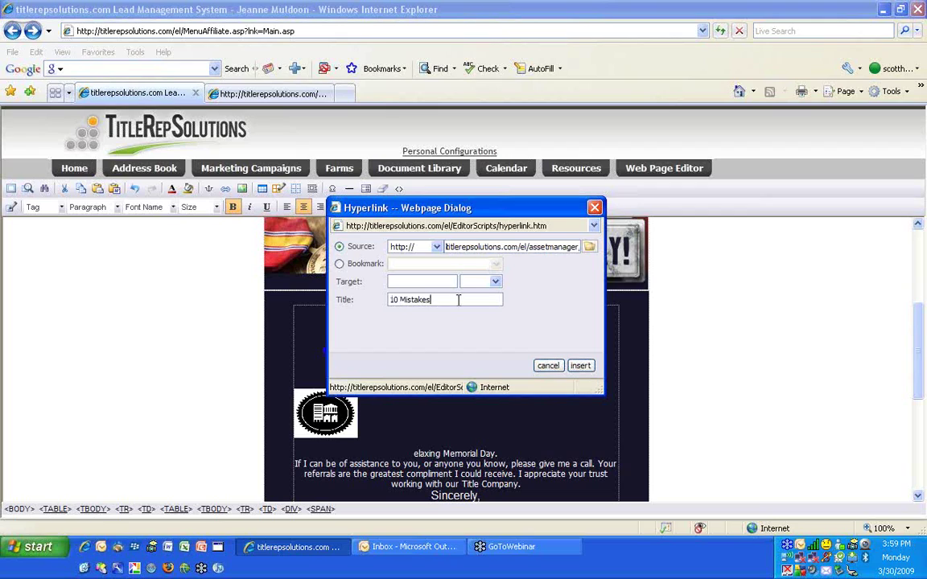
left_click(581, 366)
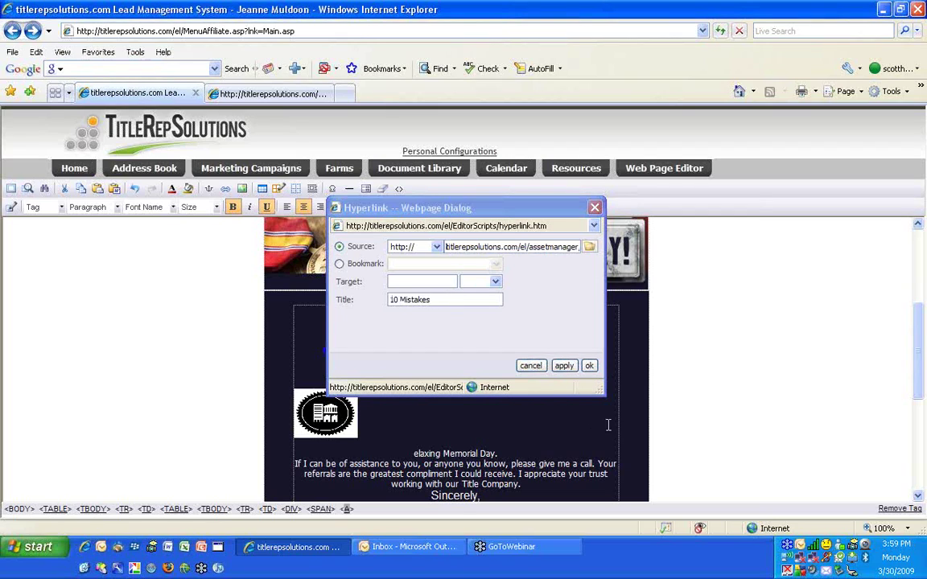
left_click(589, 366)
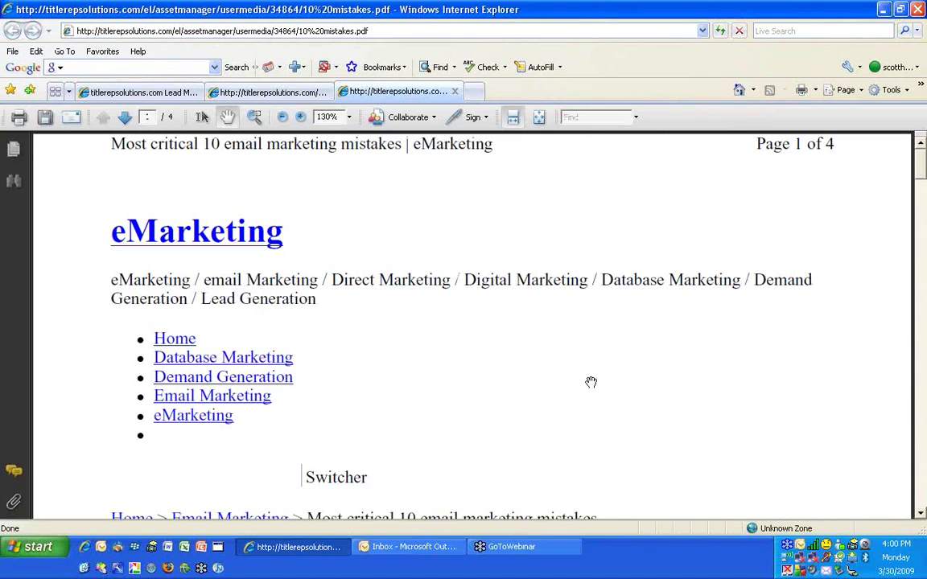
Scroll through the opened 10 mistakes PDF, then return to the eLetter editor tab
scroll(591, 382, "down", 4)
scroll(591, 382, "up", 2)
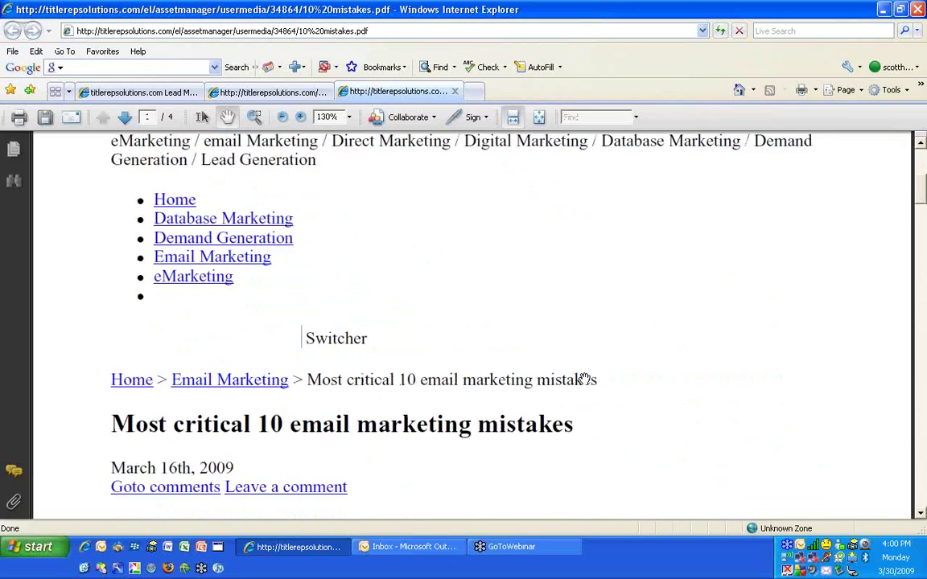
scroll(585, 380, "up", 1)
scroll(466, 286, "down", 5)
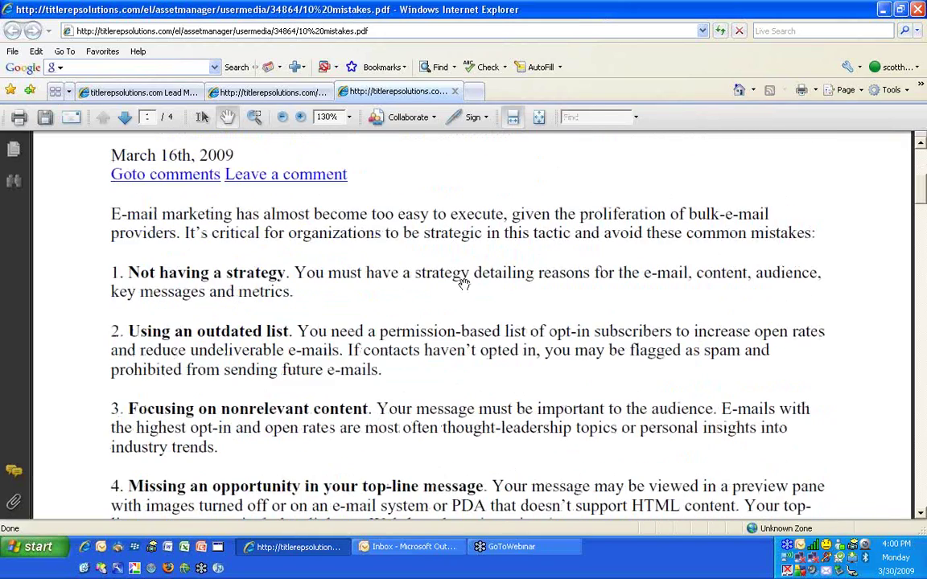
scroll(464, 283, "up", 1)
scroll(463, 283, "down", 4)
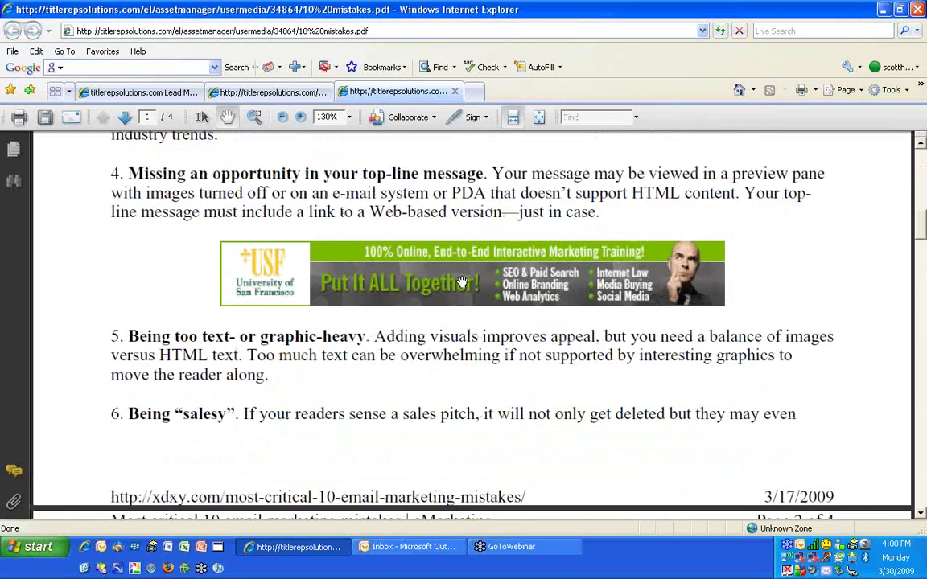
scroll(390, 281, "up", 15)
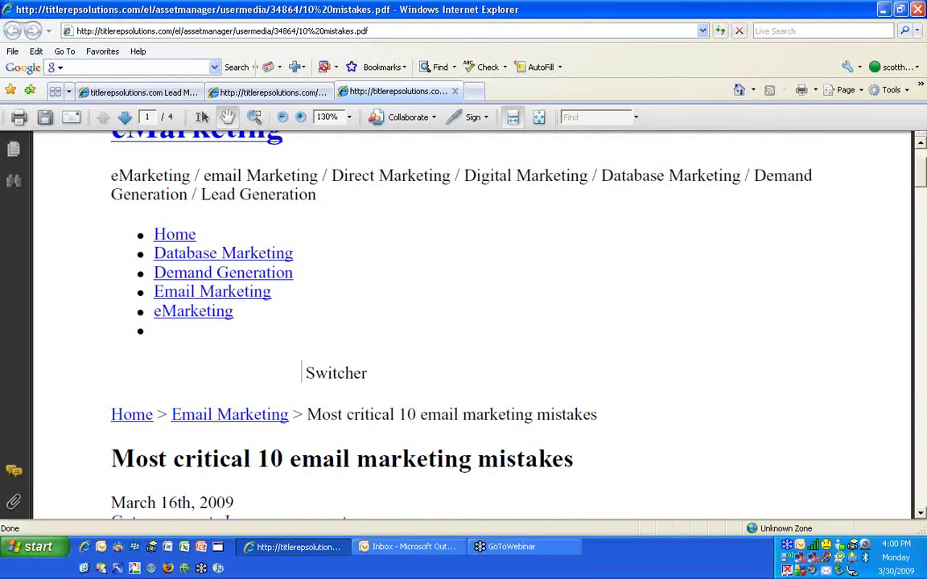
left_click(151, 93)
scroll(157, 356, "up", 3)
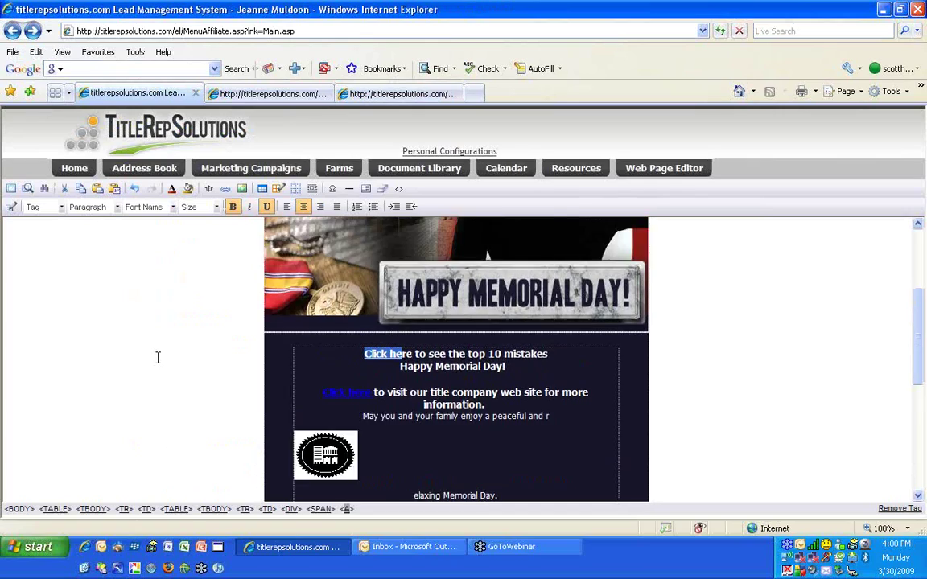
Go Home, browse the Marketing Center, then return to the lead management main page
left_click(73, 174)
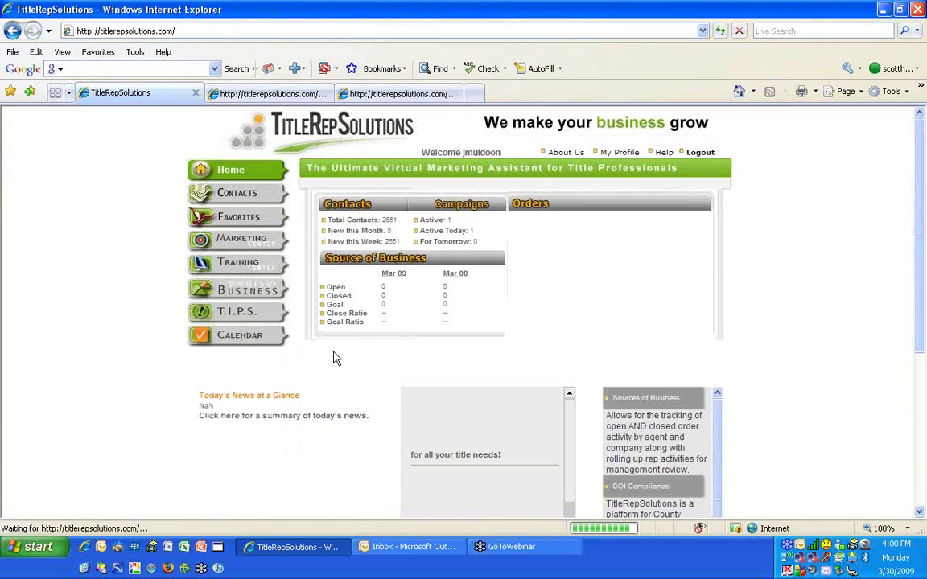
left_click(251, 245)
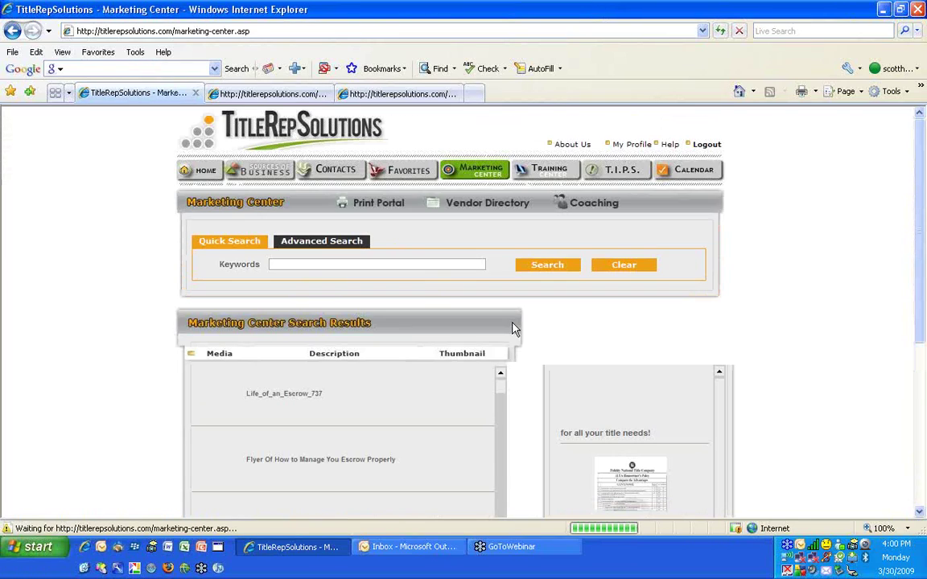
scroll(513, 325, "down", 3)
scroll(499, 298, "down", 5)
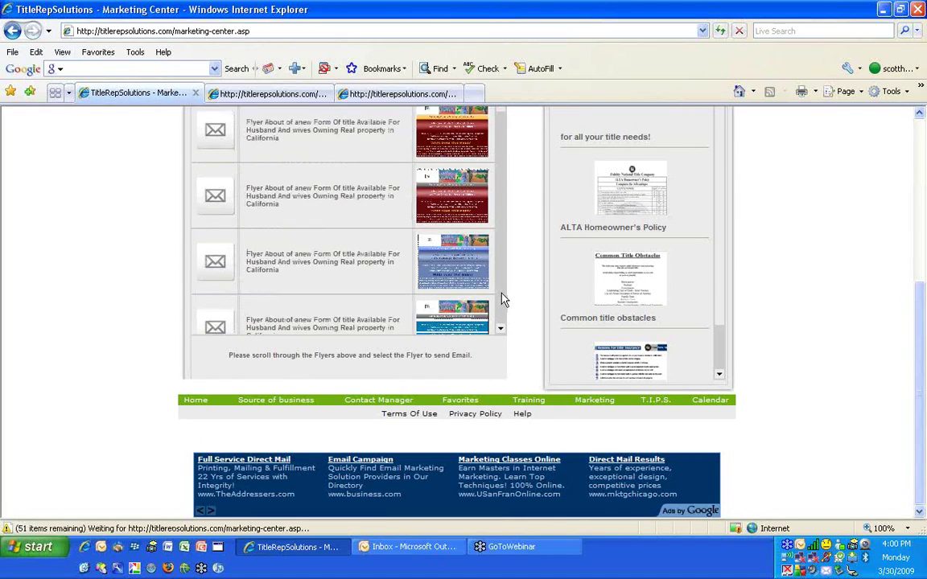
scroll(499, 300, "down", 8)
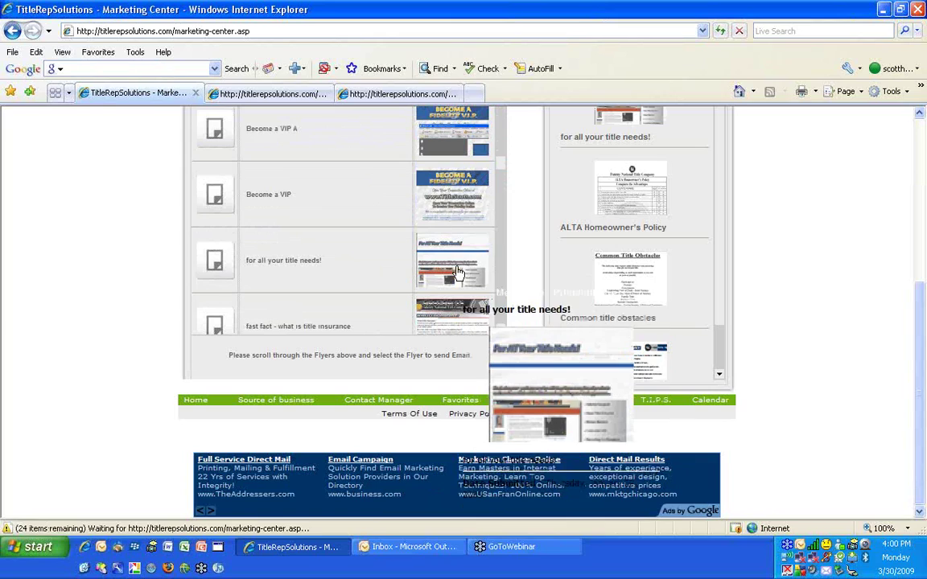
scroll(837, 204, "up", 3)
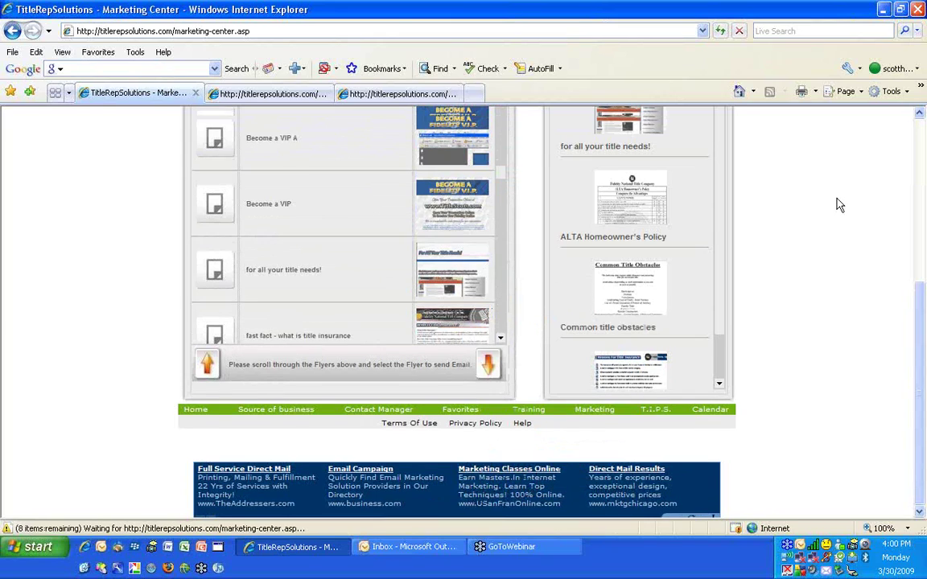
scroll(837, 204, "up", 3)
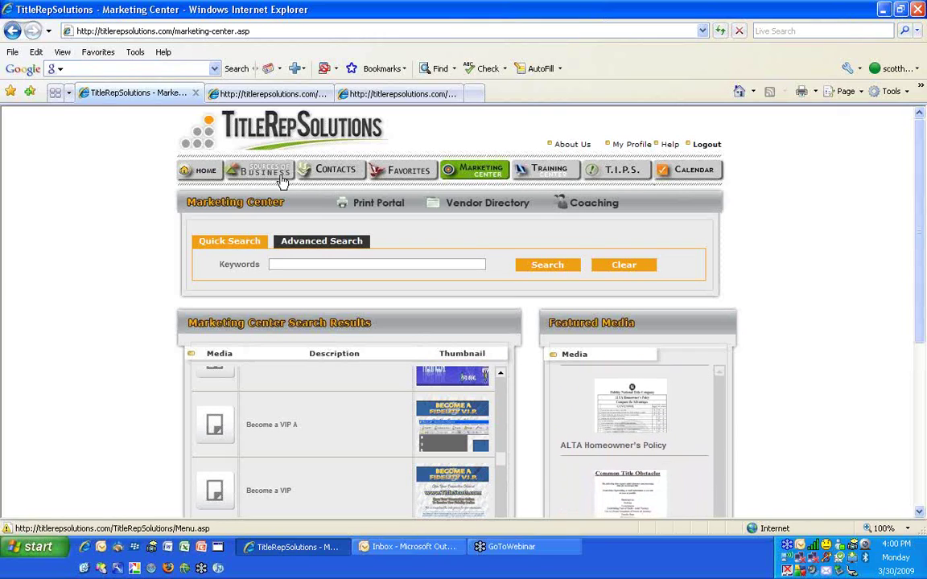
left_click(609, 171)
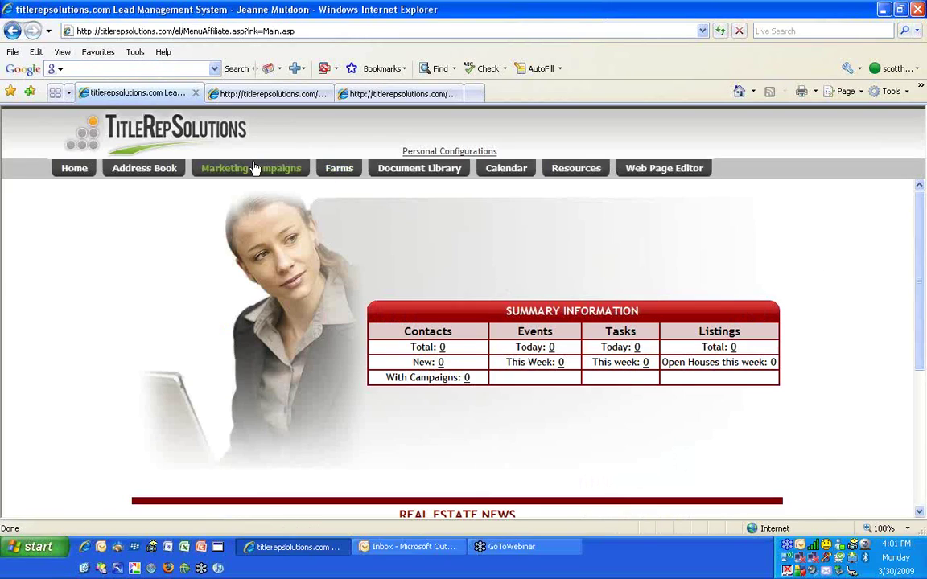
Open the Farming Campaign and mark its Phone numbers eLetter for deletion
left_click(251, 175)
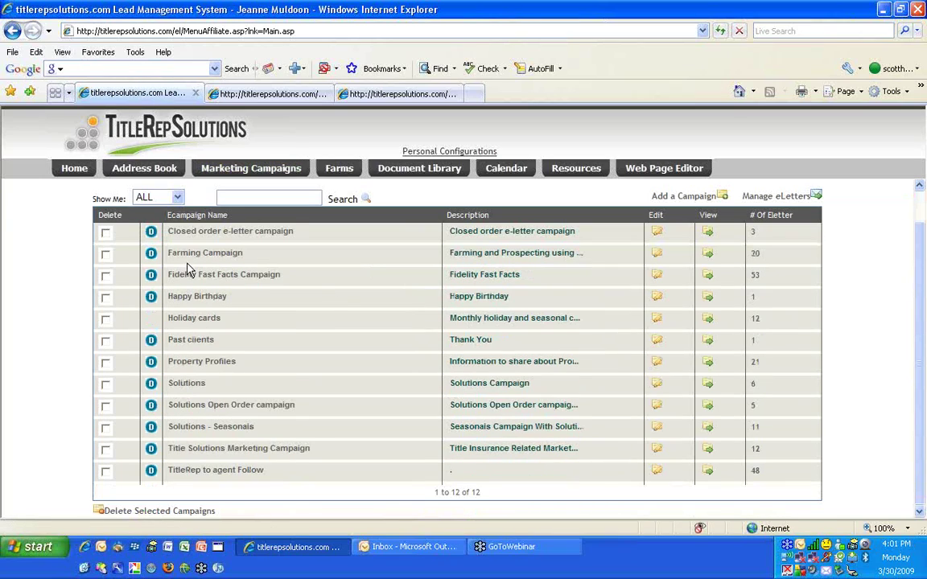
left_click(194, 255)
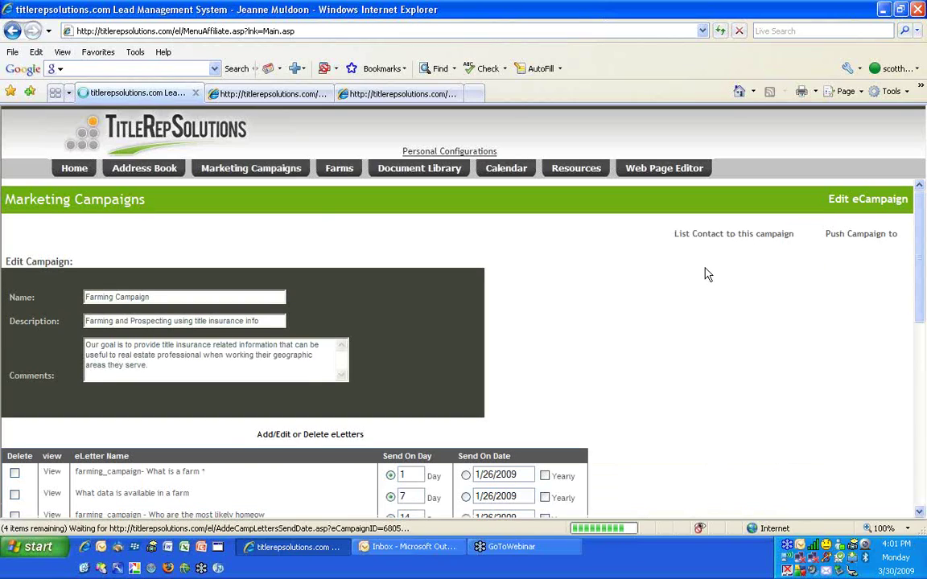
scroll(702, 273, "down", 3)
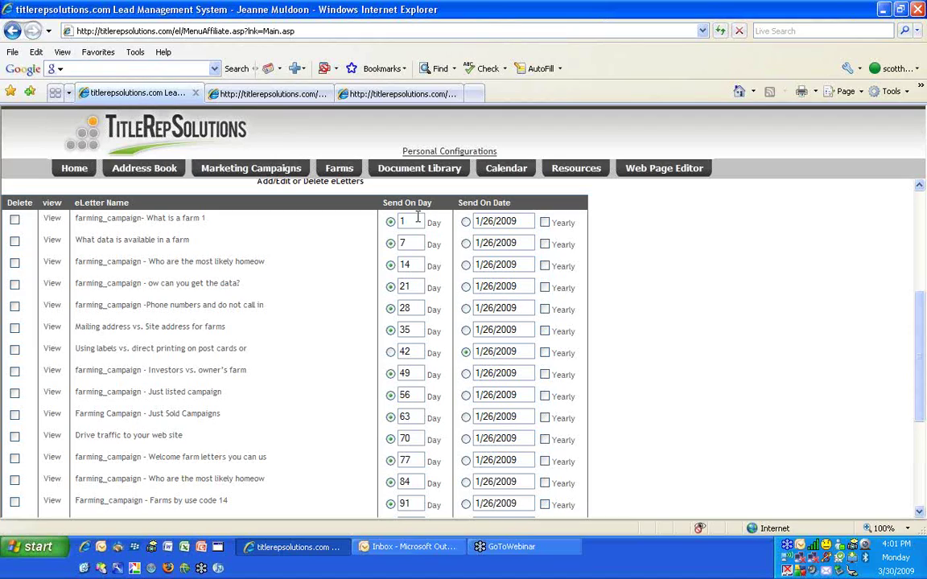
double_click(413, 218)
left_click(15, 306)
Schedule the second and third eLetters to send on days 14 and 28
scroll(236, 420, "down", 3)
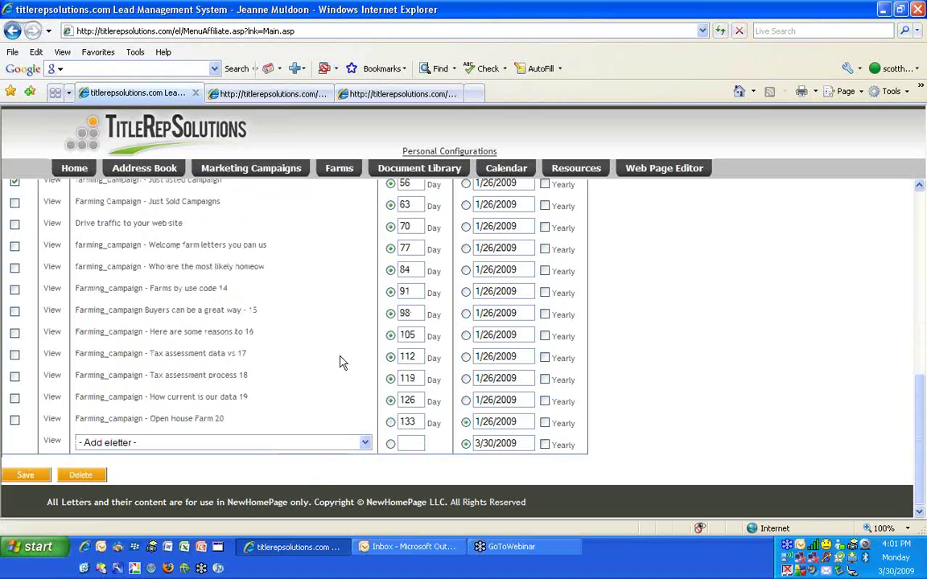
scroll(341, 362, "up", 3)
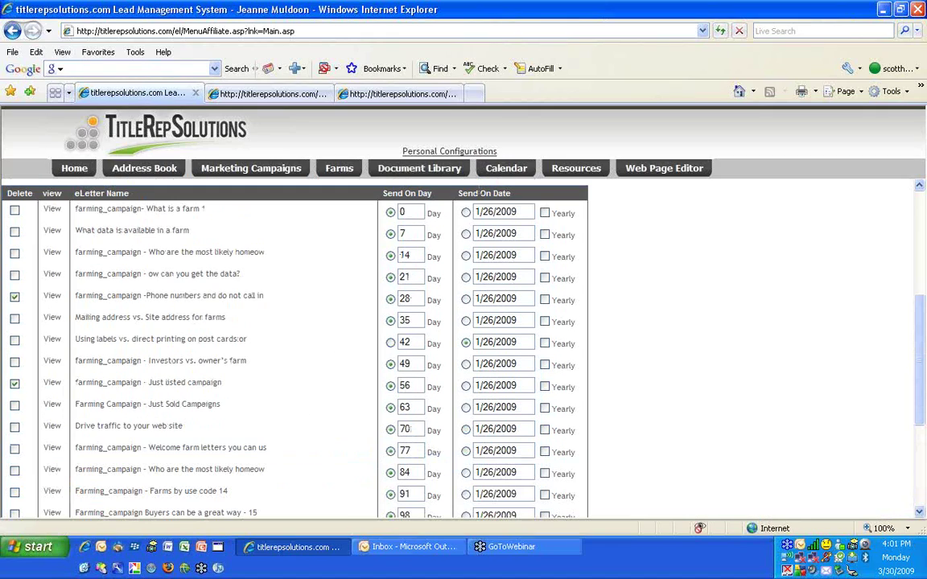
left_click_drag(407, 234, 372, 230)
type("14")
left_click_drag(419, 257, 95, 254)
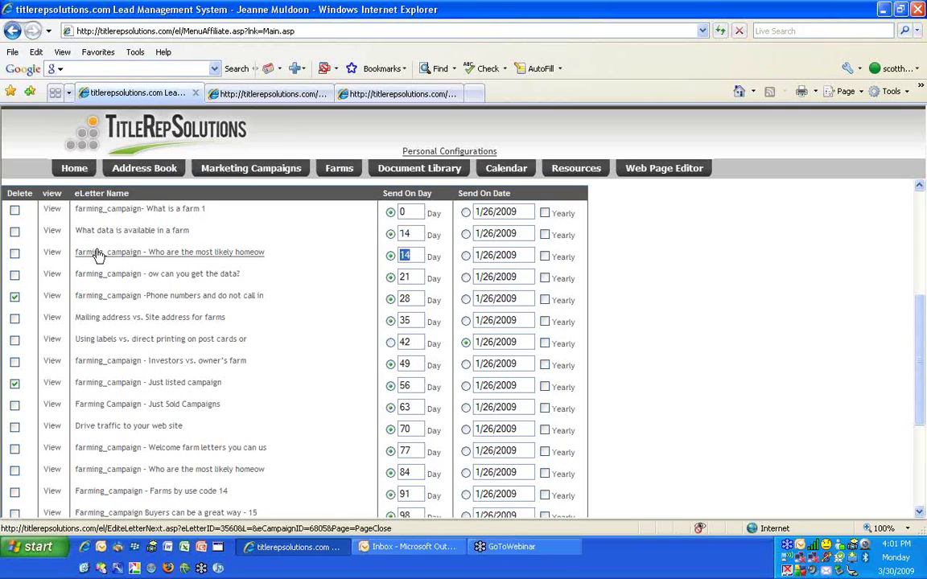
type("28")
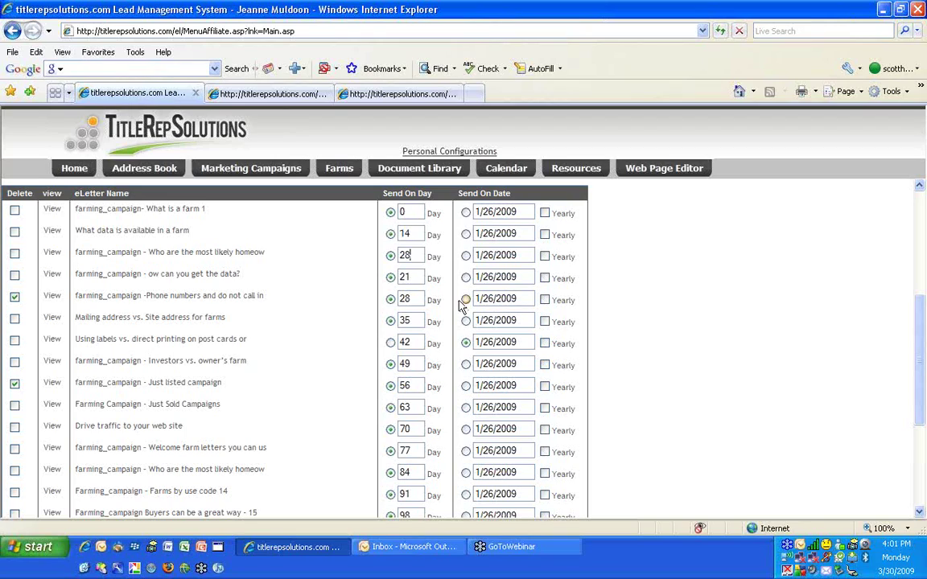
Insert '{FirstName}, ' before Data in the 'What data is available in a farm' eLetter, then go back
left_click(148, 238)
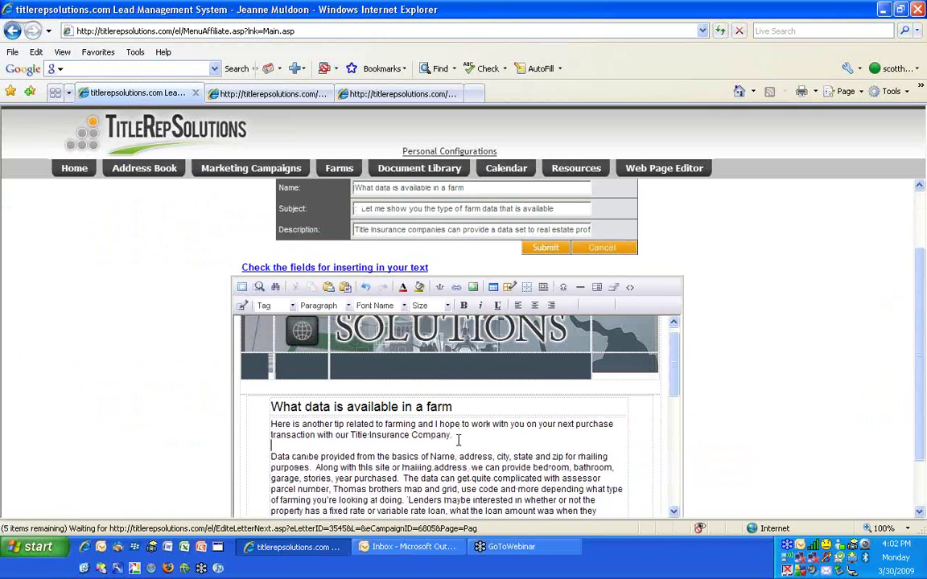
scroll(467, 439, "down", 2)
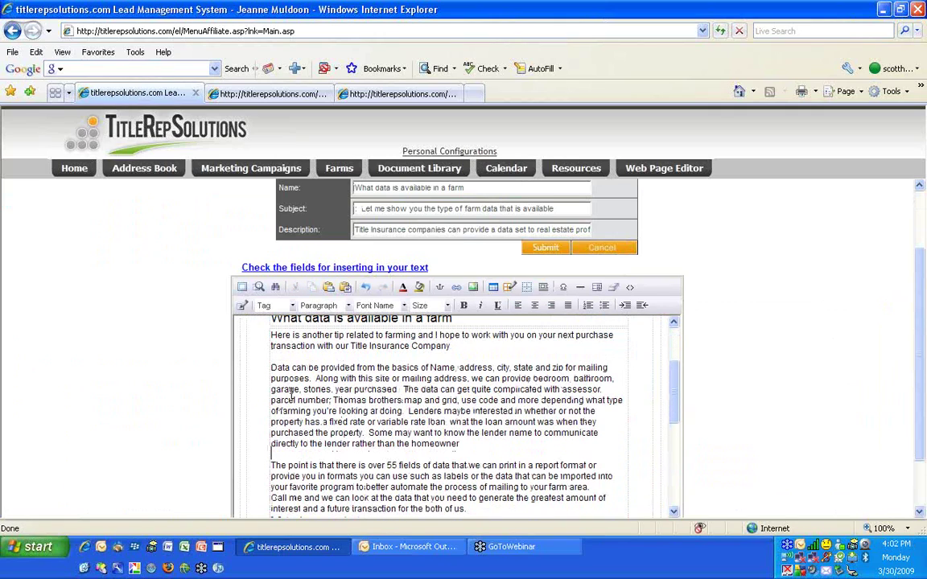
left_click(277, 305)
left_click(302, 332)
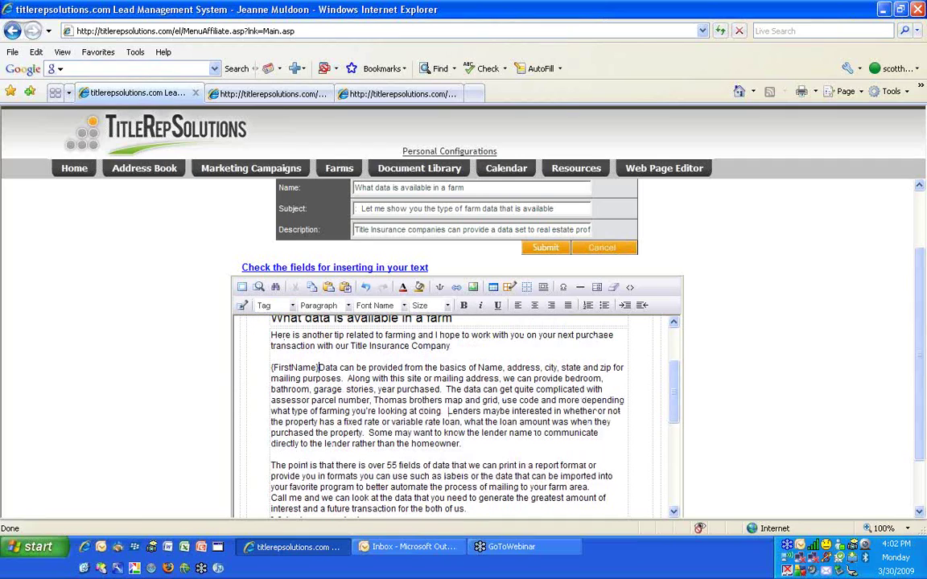
type(",")
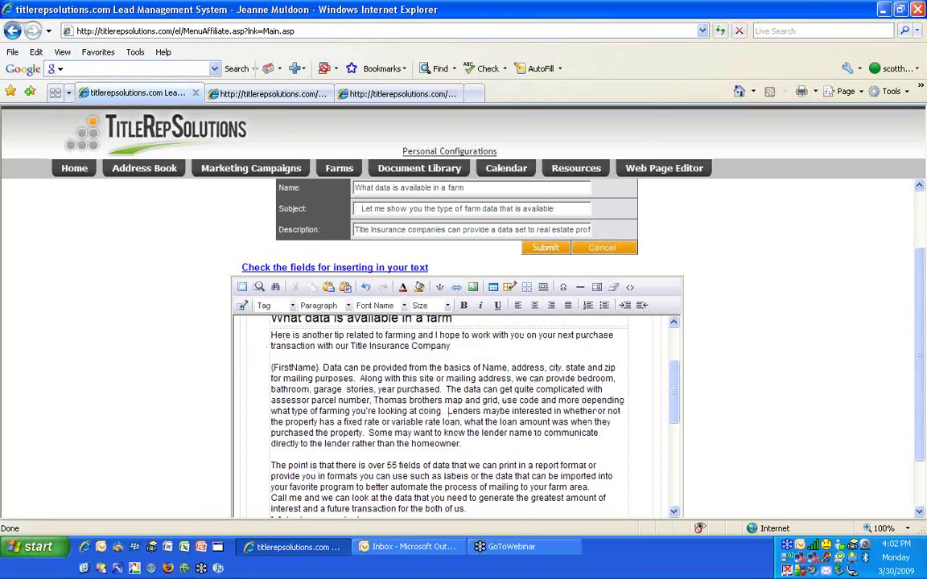
scroll(354, 363, "down", 3)
scroll(373, 375, "down", 3)
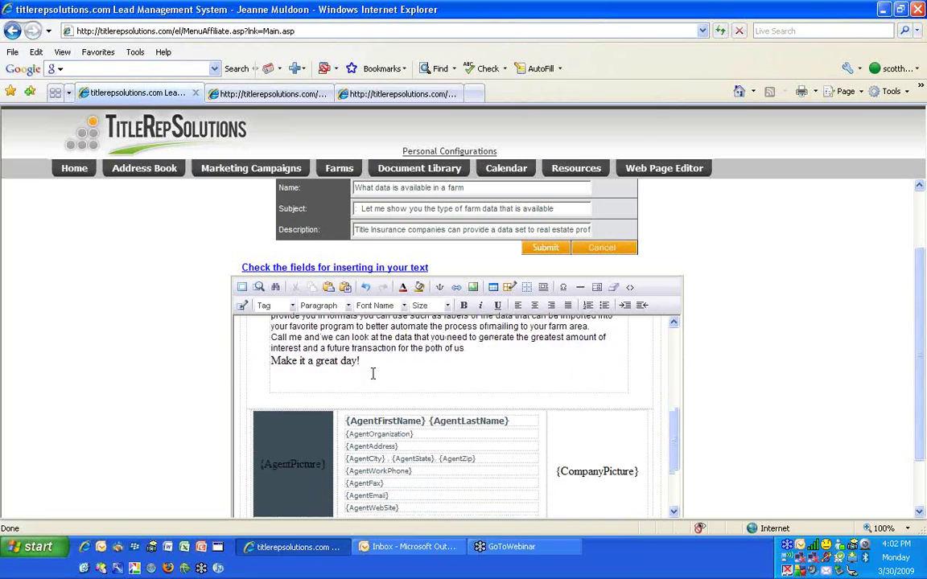
scroll(373, 373, "up", 5)
scroll(373, 371, "up", 3)
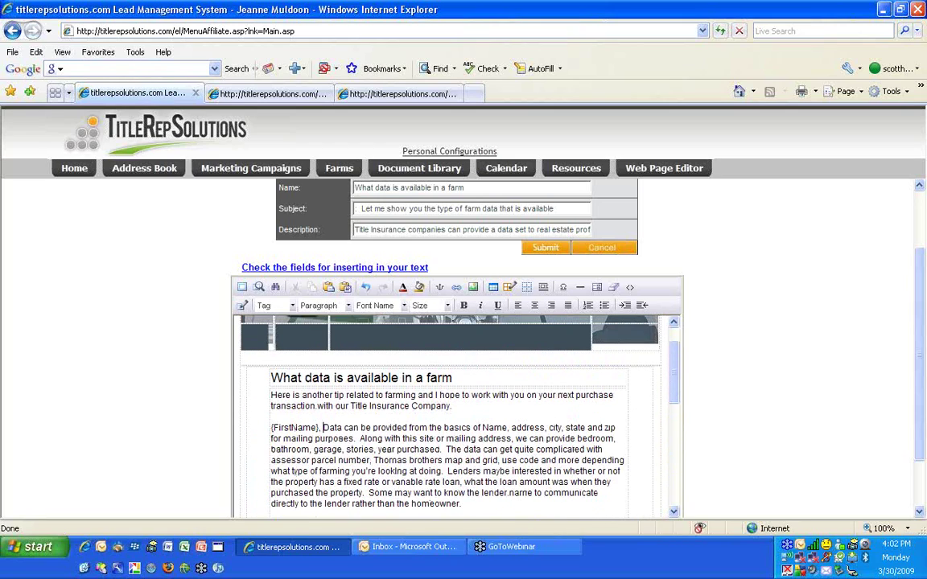
left_click(12, 33)
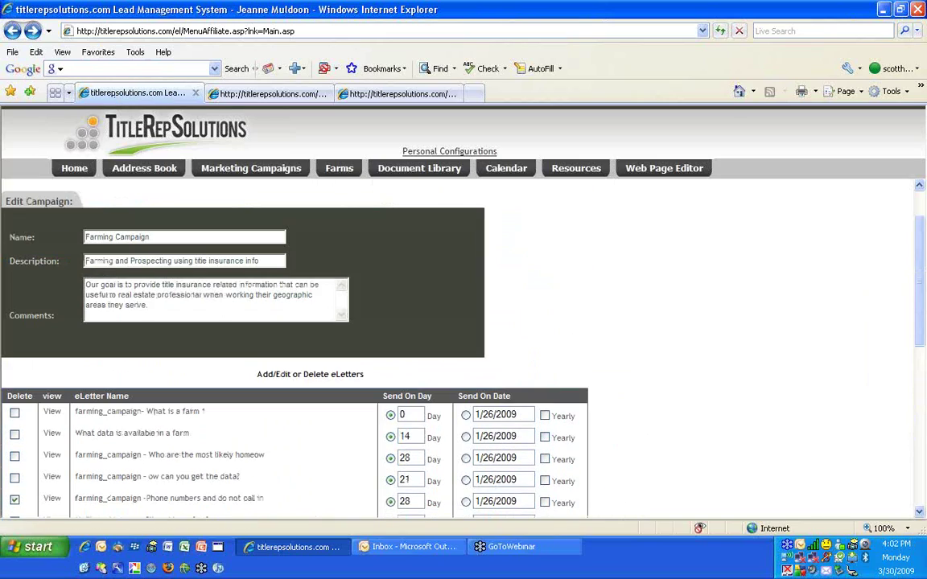
Go back to the eCampaign list and open Manage eLetters, checking its 204-eLetter total
left_click(12, 32)
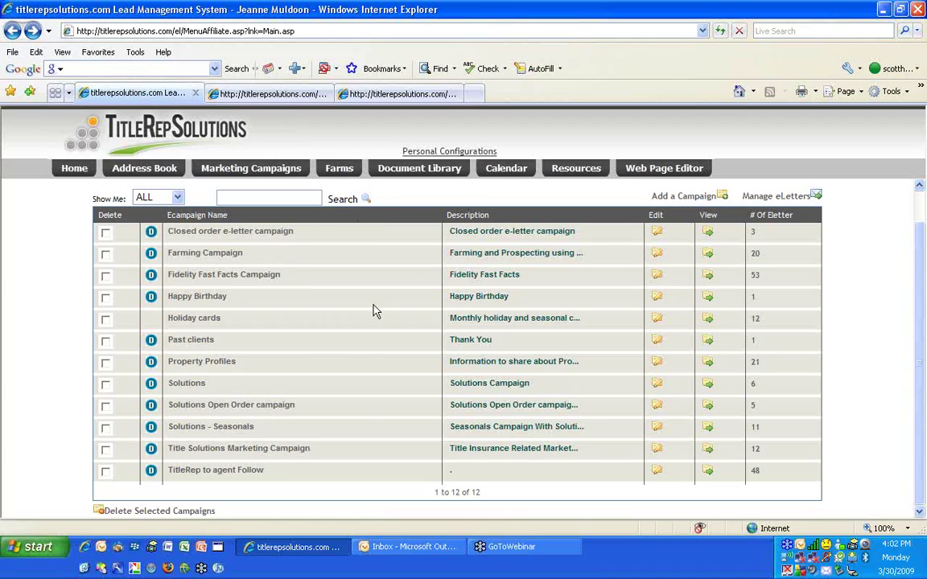
left_click(777, 197)
scroll(547, 331, "down", 3)
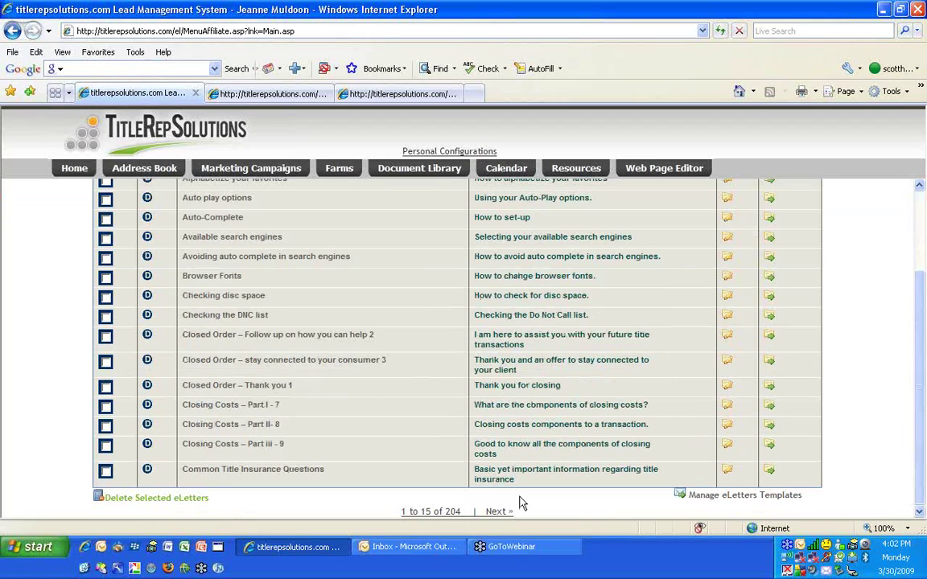
double_click(453, 512)
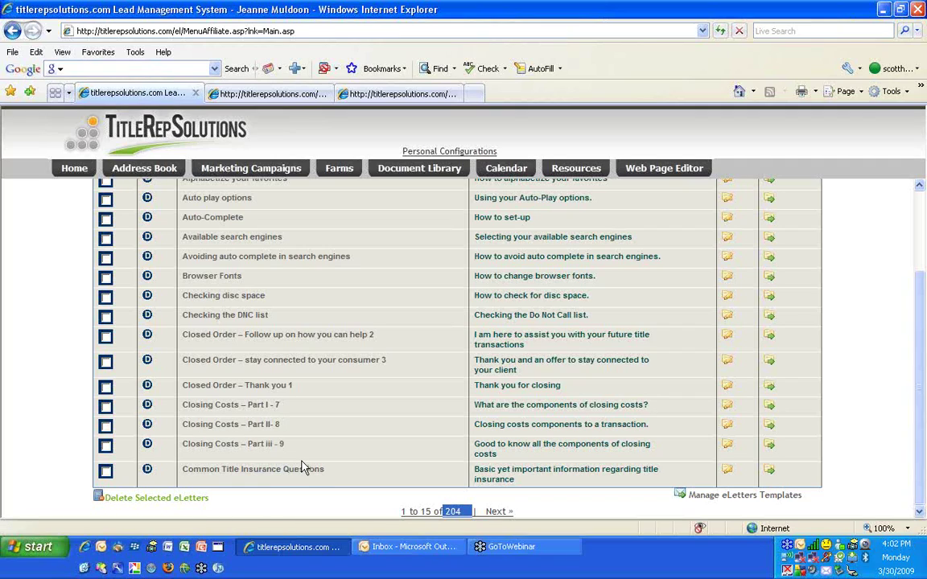
scroll(542, 366, "up", 3)
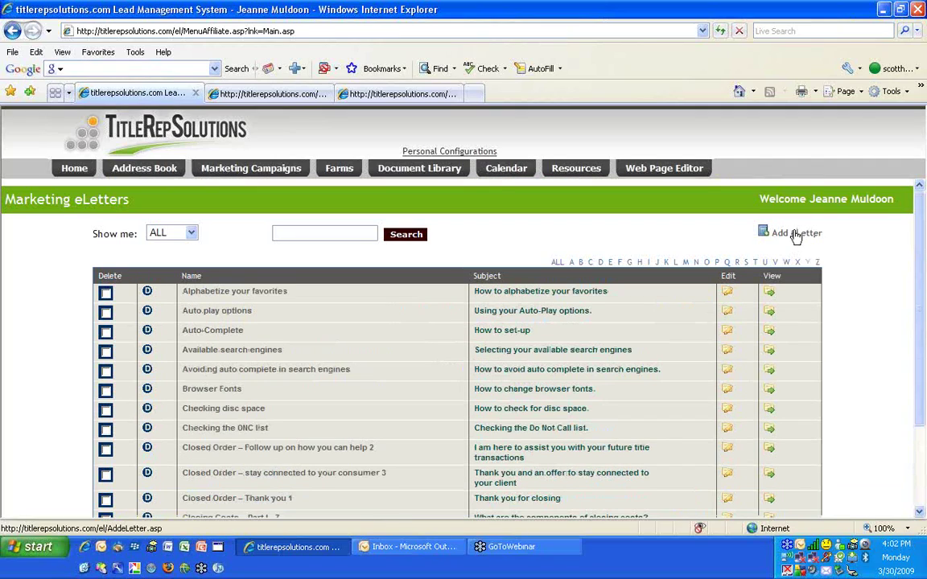
Create a new eLetter with name, subject and description all 'test', and submit it
left_click(795, 234)
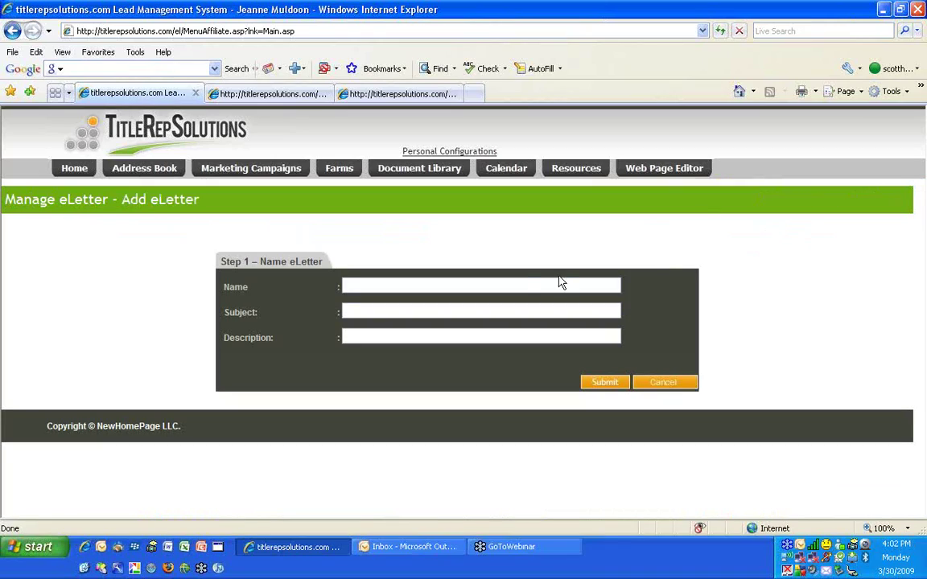
type("test")
key("Tab")
type("test")
key("Tab")
type("test")
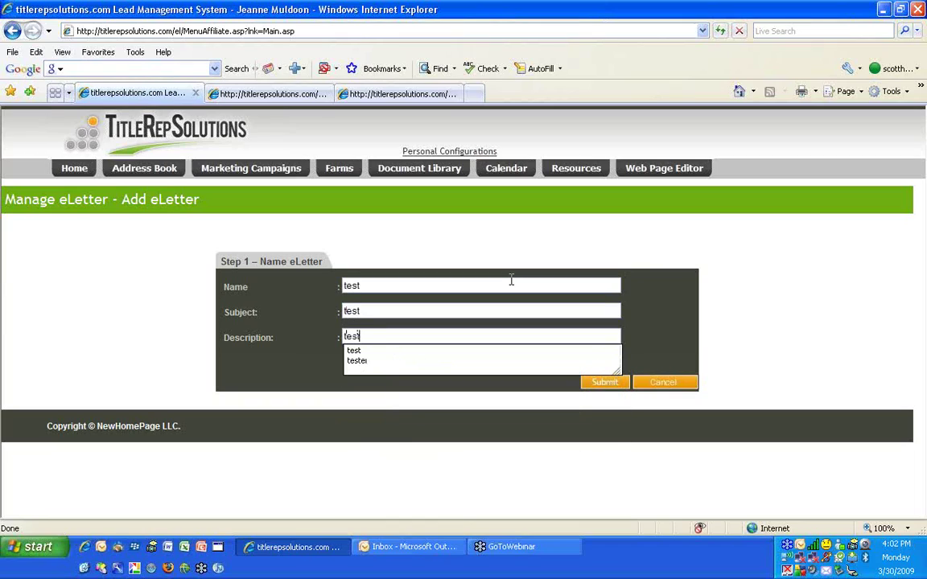
key("shift+Tab")
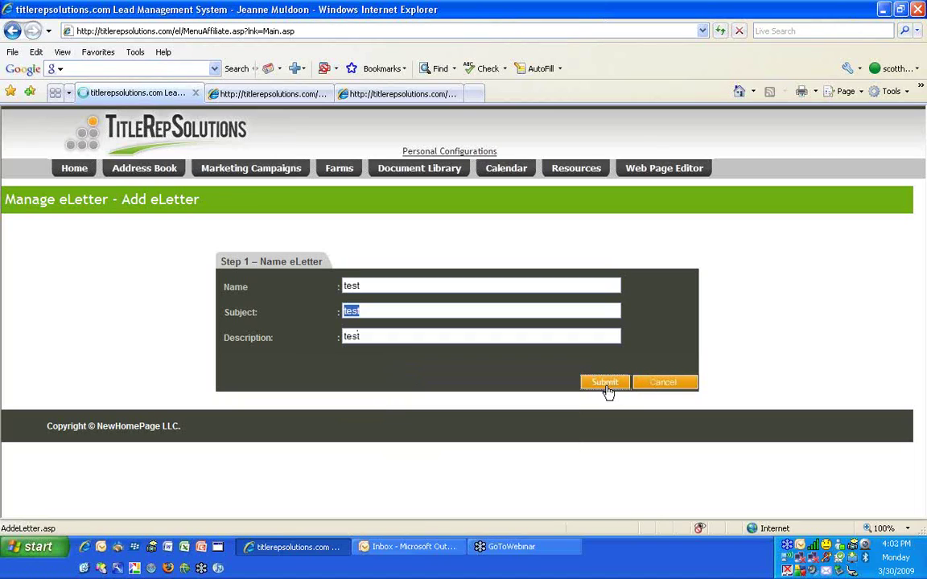
left_click(605, 383)
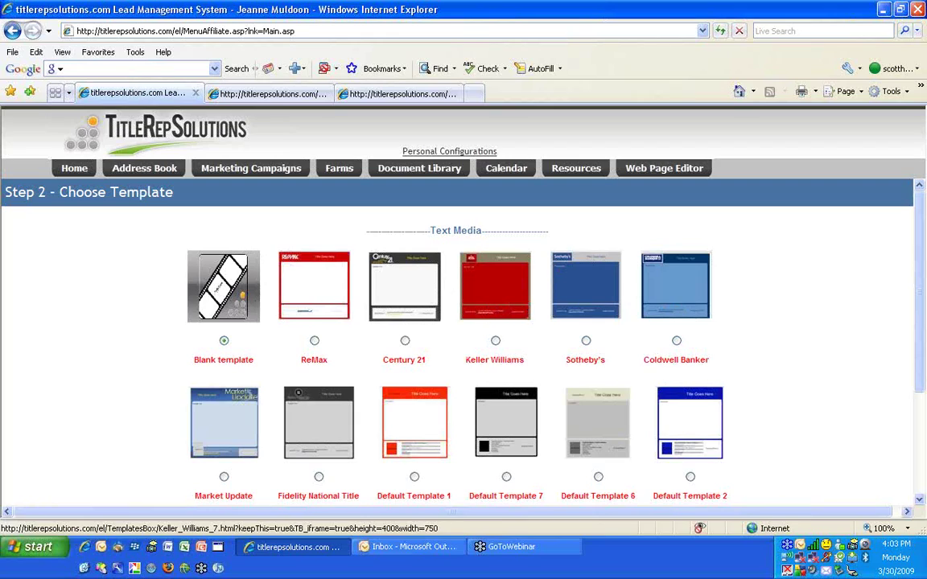
Pick the Fidelity National Title template for the test eLetter and continue
left_click(495, 340)
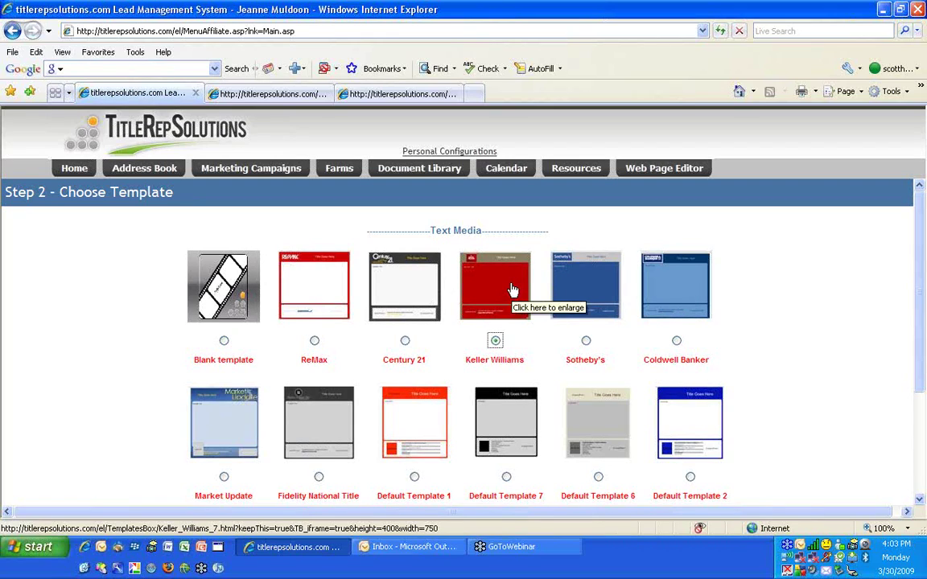
scroll(505, 258, "down", 3)
scroll(393, 275, "up", 2)
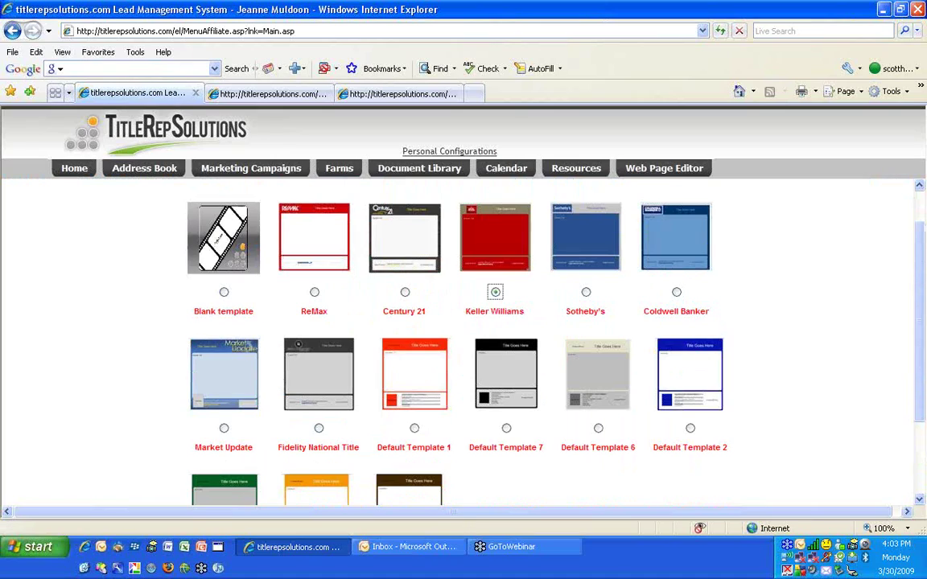
left_click(319, 430)
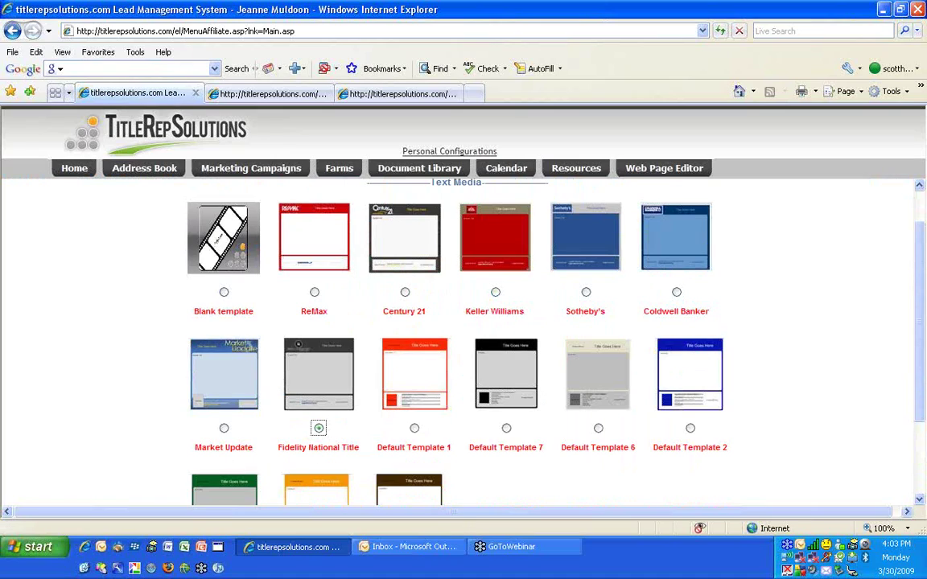
left_click(225, 429)
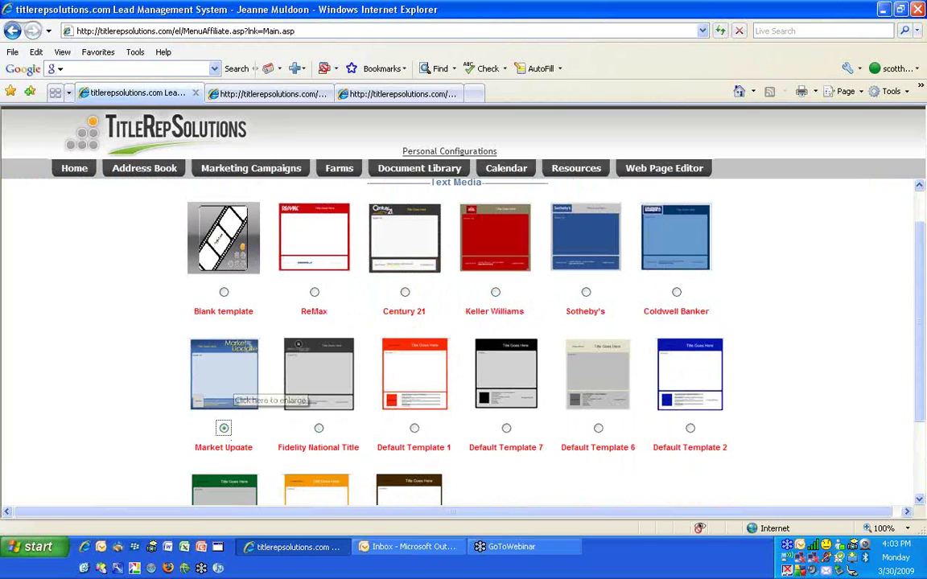
left_click(319, 429)
scroll(341, 386, "down", 3)
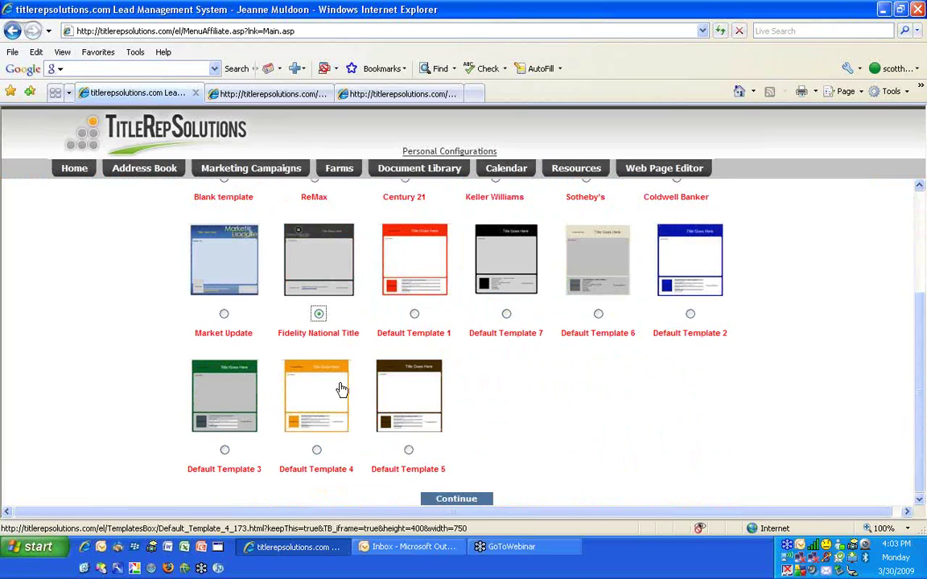
left_click(448, 500)
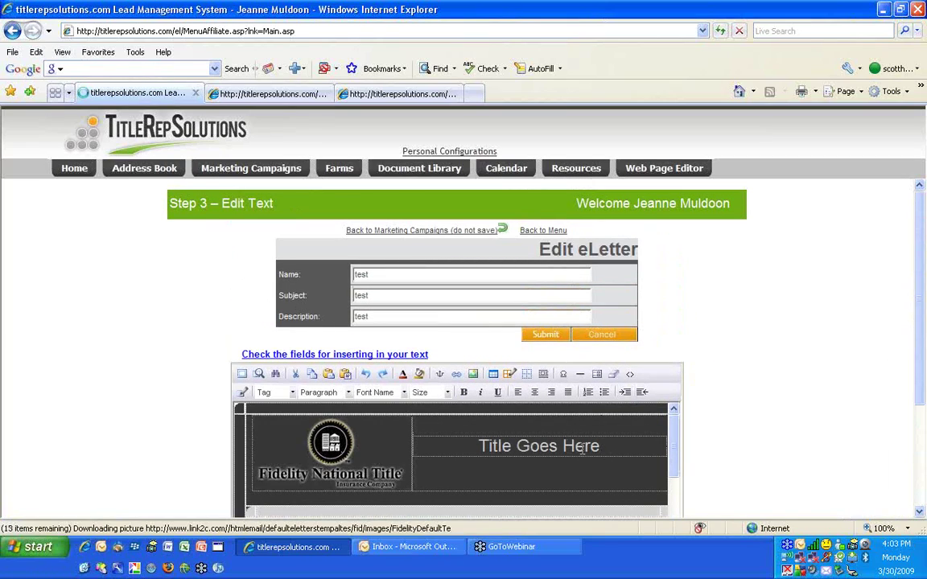
Type filler characters into the template title and select the whole title
left_click(548, 446)
type("asddffadfdfakdnfkaj")
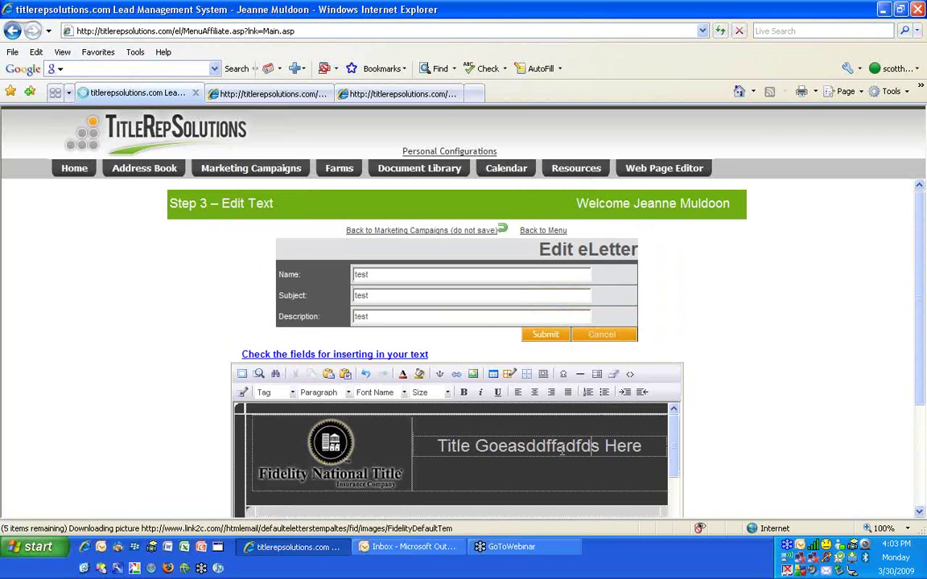
type("k;fla")
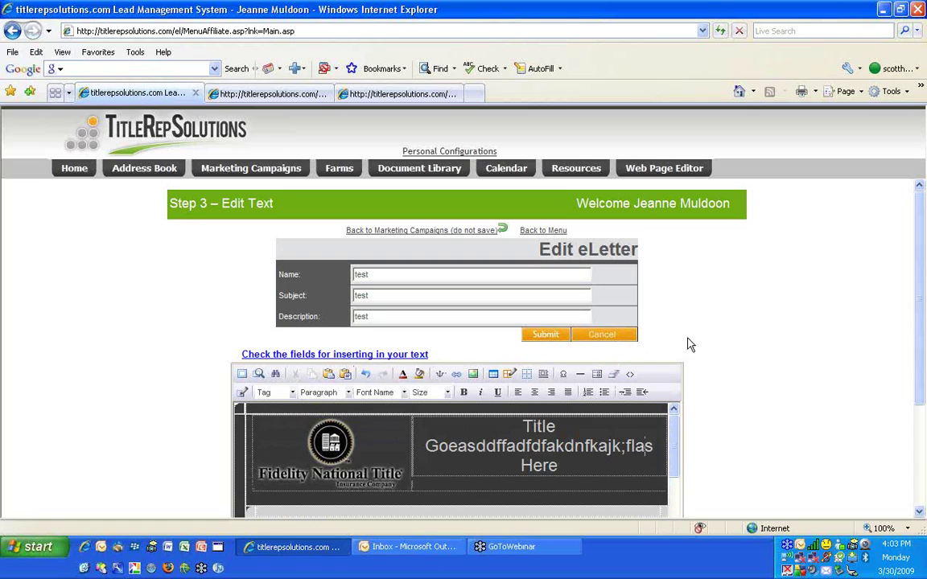
scroll(720, 286, "down", 3)
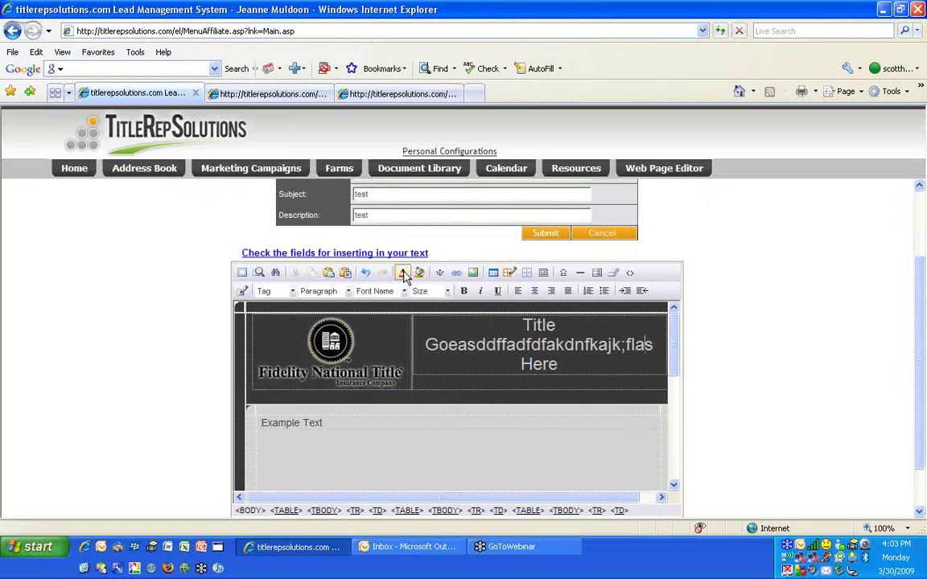
left_click_drag(506, 326, 559, 366)
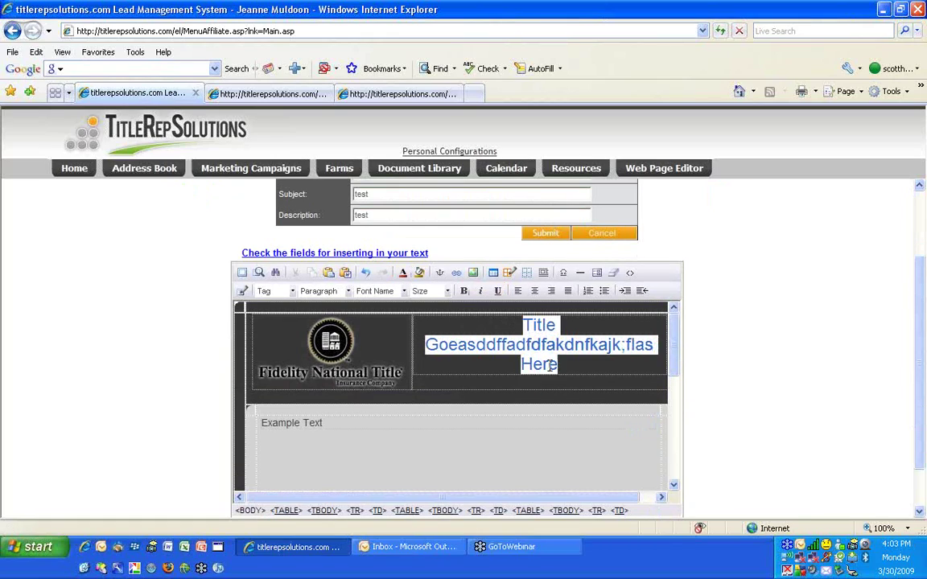
Recolour the title and set it to Size 4, then add filler text after Example in the body
left_click(404, 274)
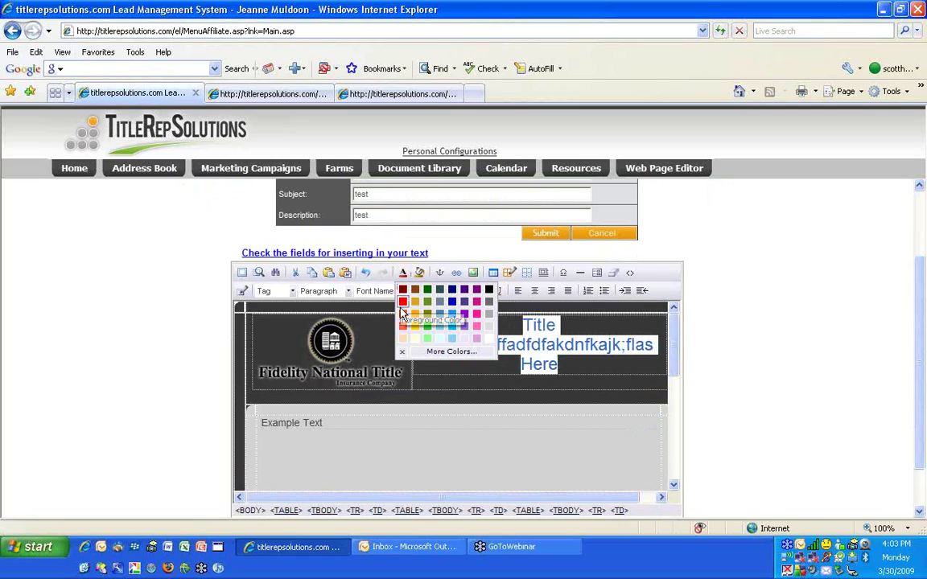
left_click(407, 314)
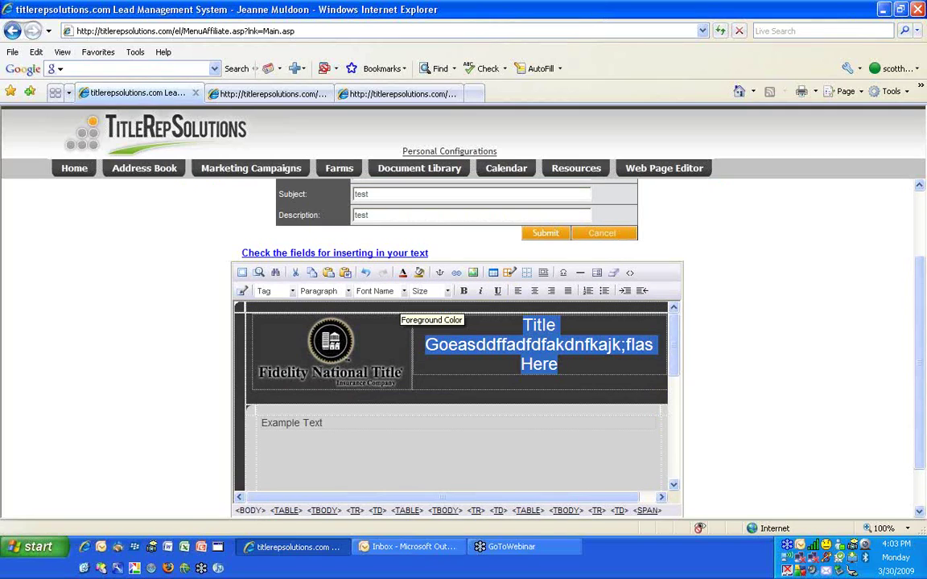
left_click(404, 291)
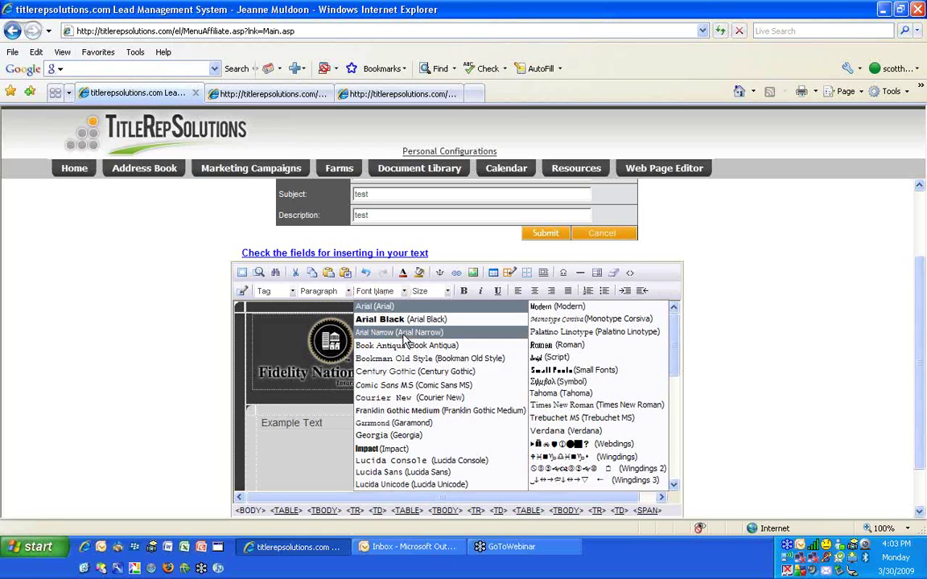
left_click(379, 289)
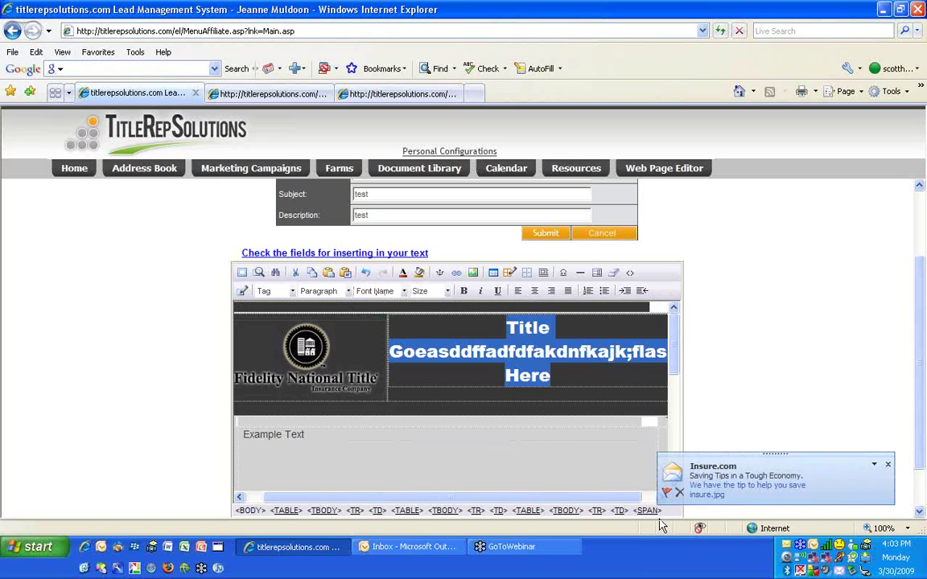
left_click(679, 492)
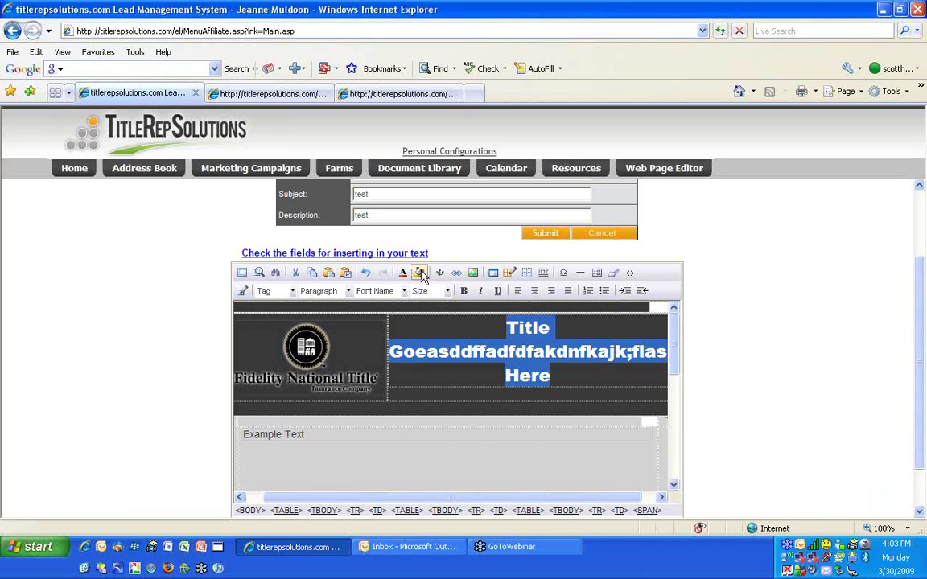
left_click(427, 294)
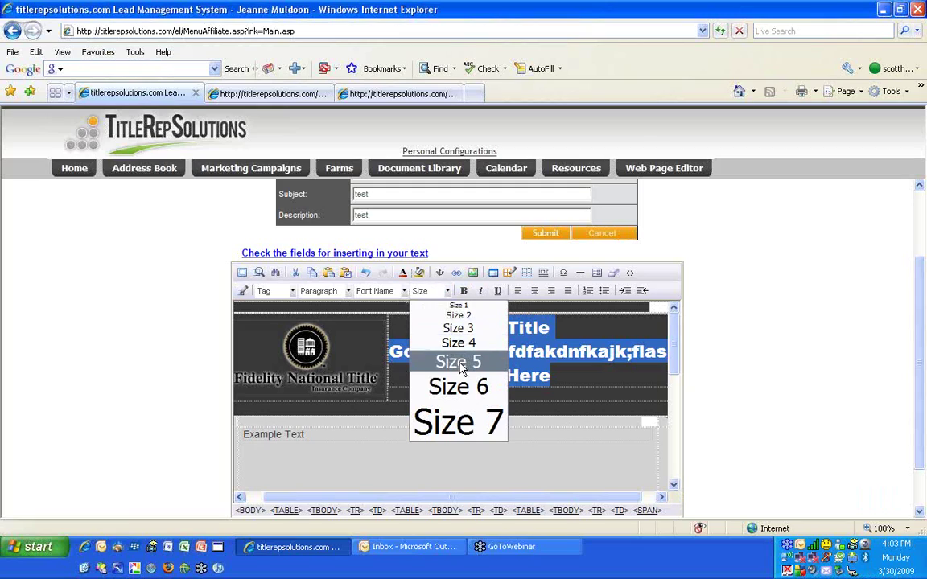
left_click(421, 340)
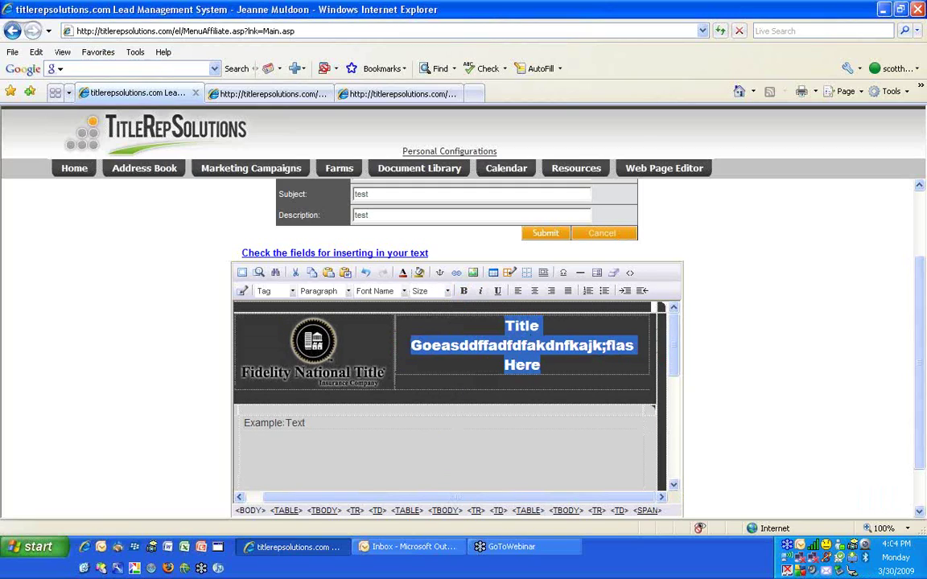
left_click(283, 423)
type("dffal,fdja;kldjfa df fa df fad ")
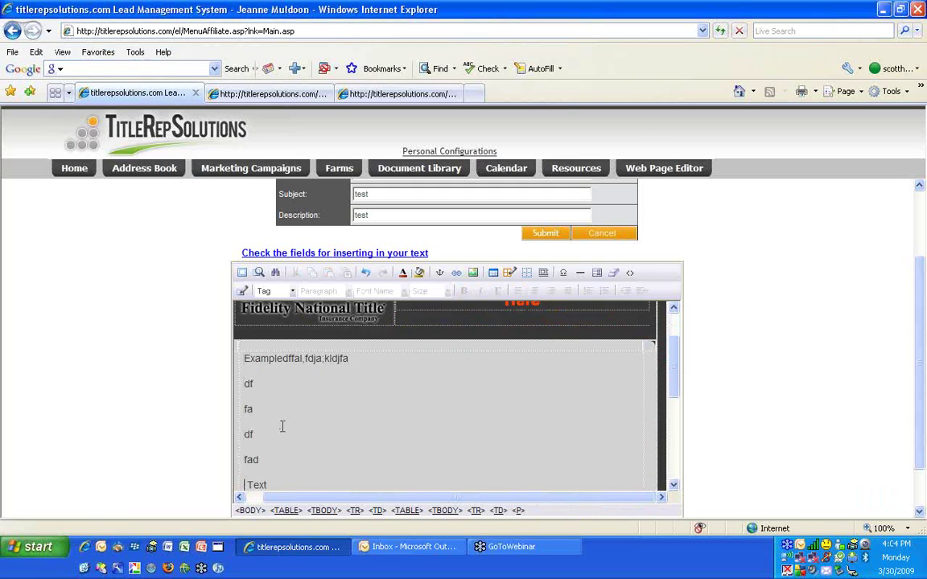
type("ff")
Add a new line reading (760) below {AgentWorkPhone} and select the signature block text
scroll(321, 420, "down", 5)
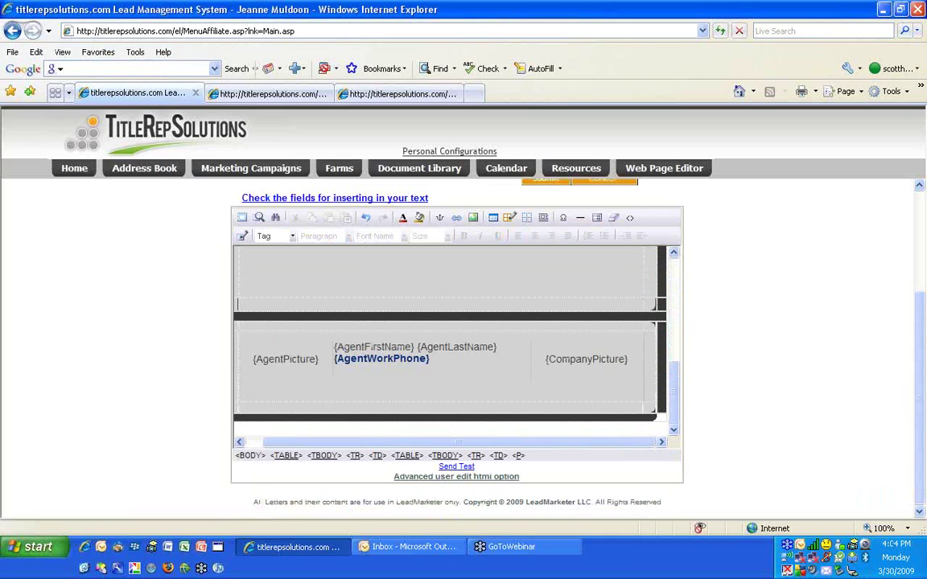
scroll(546, 247, "up", 1)
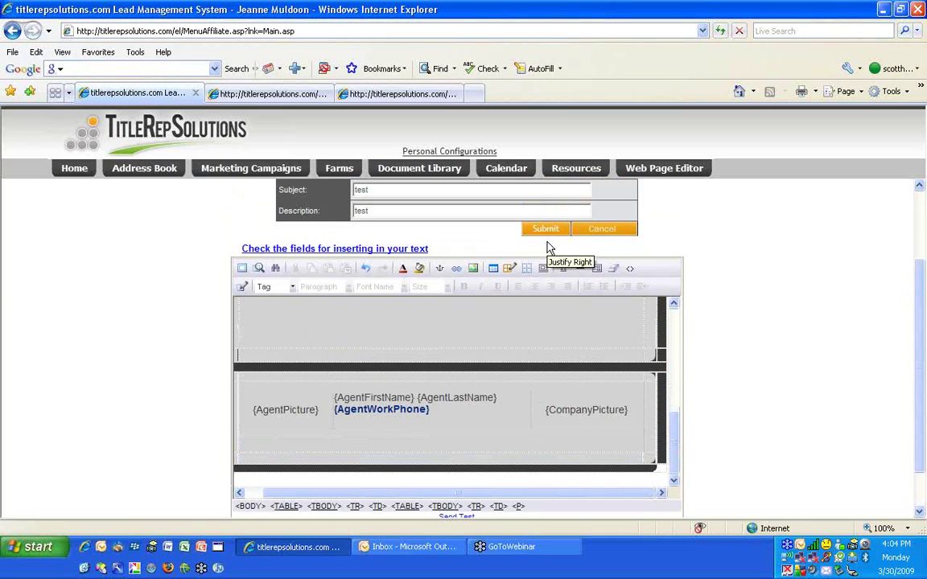
scroll(521, 395, "down", 1)
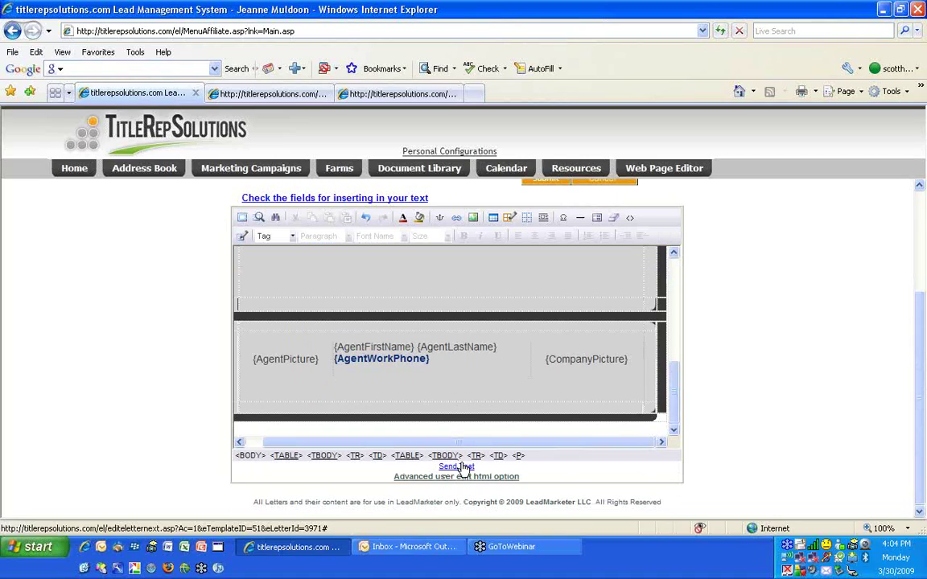
left_click(441, 359)
key("Return")
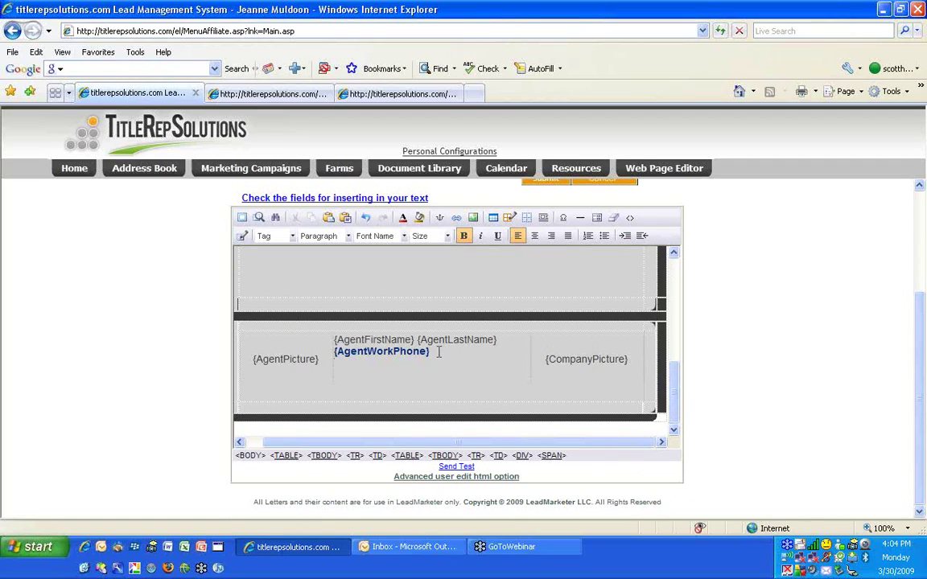
type("(76")
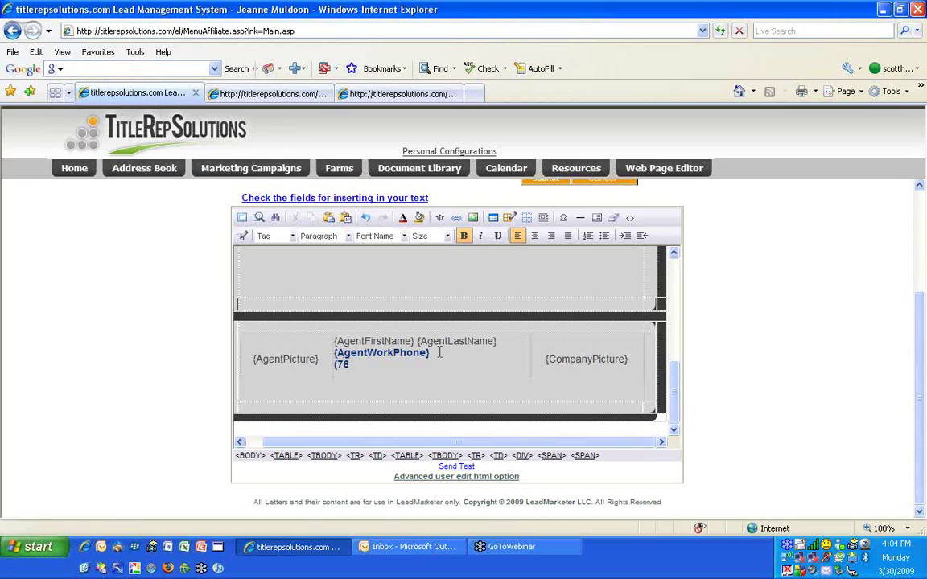
key("BackSpace")
type("0)")
left_click_drag(377, 363, 267, 372)
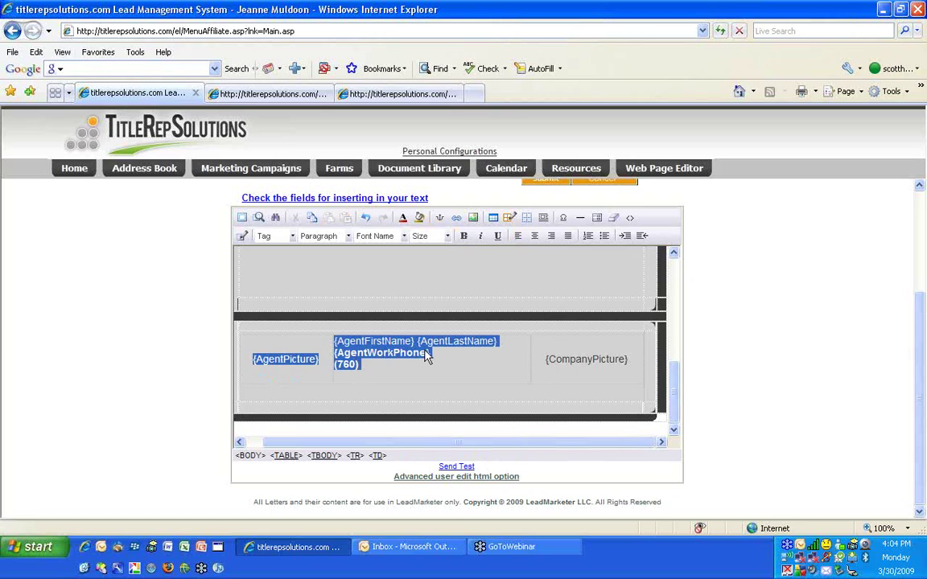
scroll(427, 357, "up", 10)
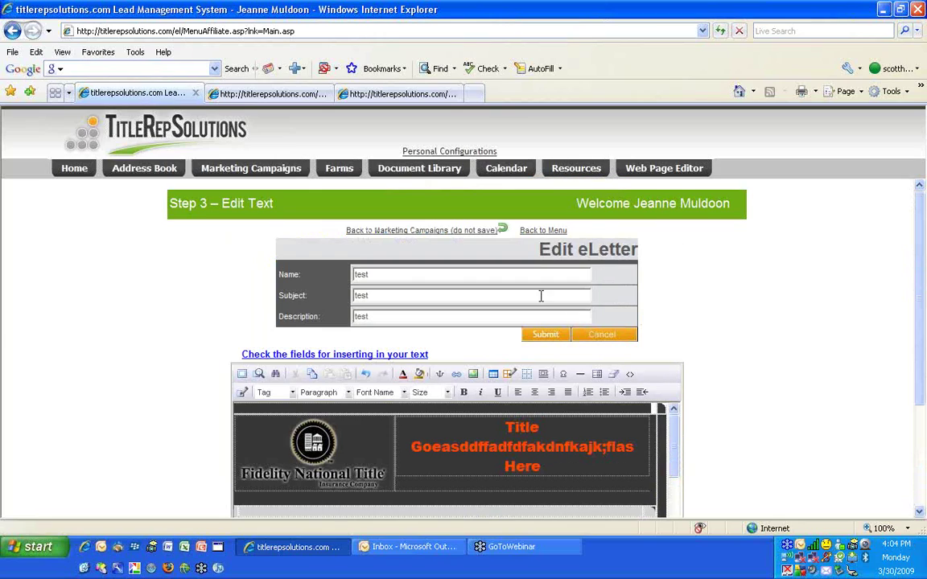
Submit the edited test eLetter and return to the TitleRepSolutions home page
left_click(500, 330)
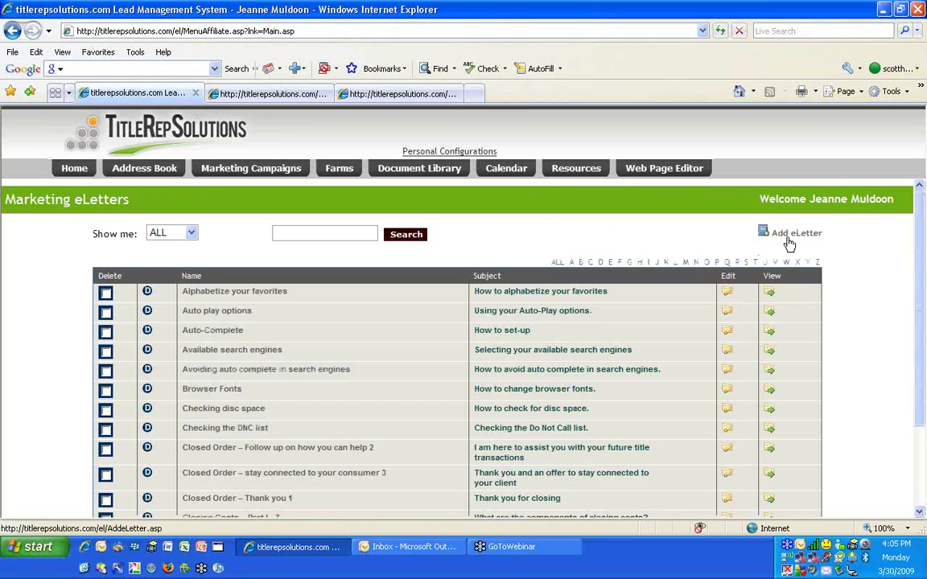
left_click(255, 172)
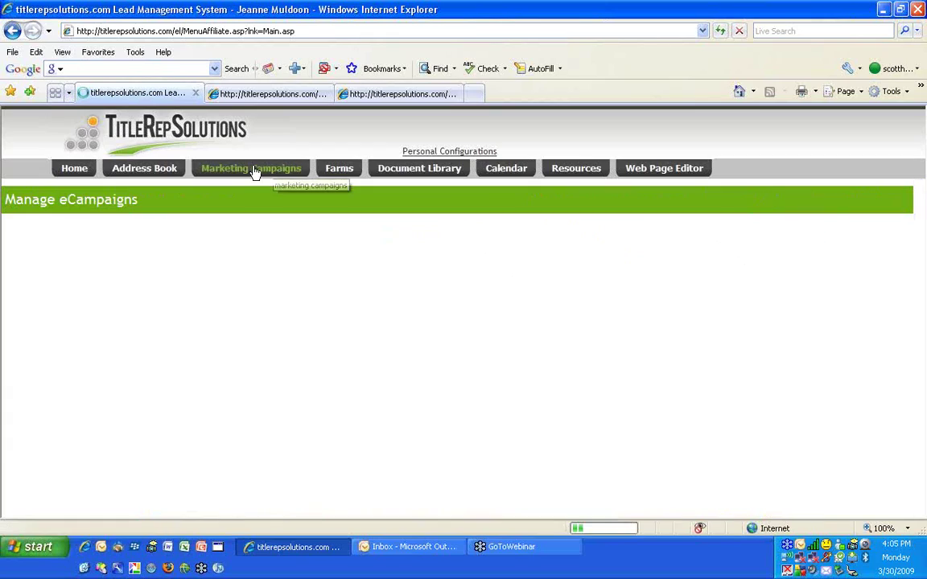
left_click(71, 168)
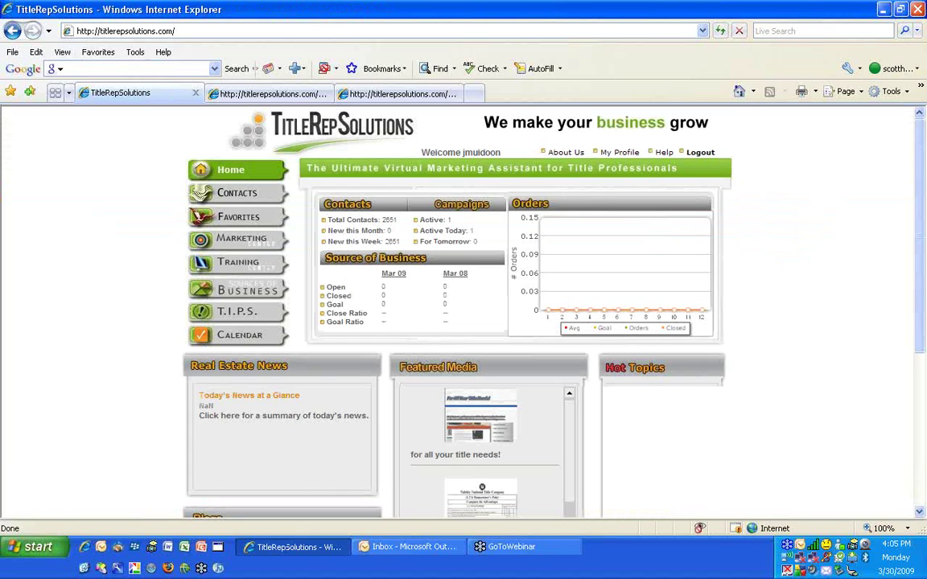
Show the Contacts list and close the logo image and PDF browser tabs
left_click(231, 198)
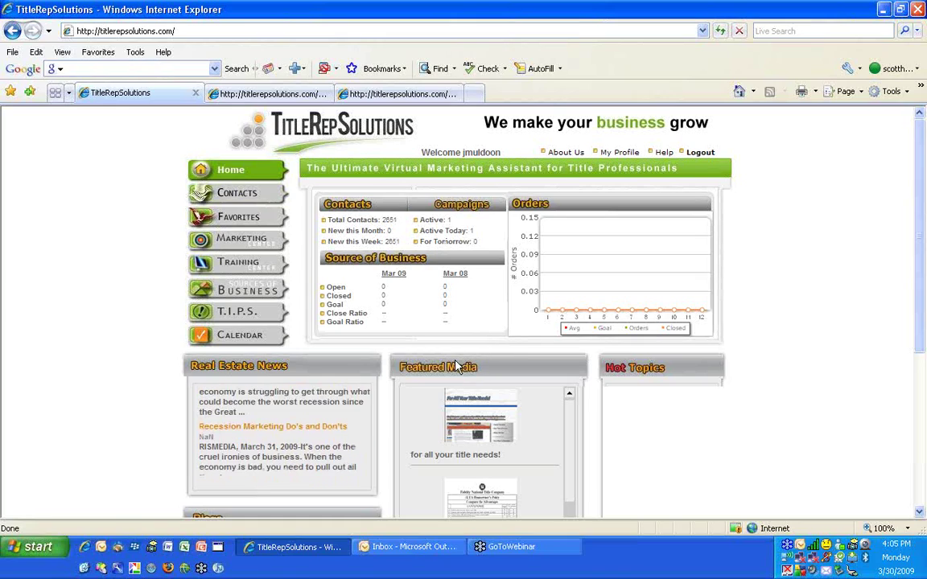
mouse_move(518, 403)
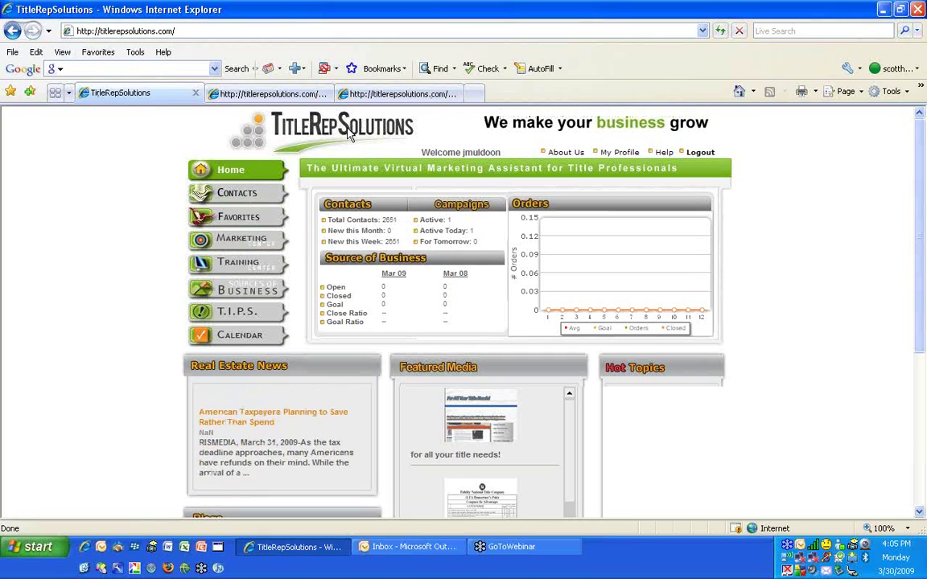
left_click(277, 94)
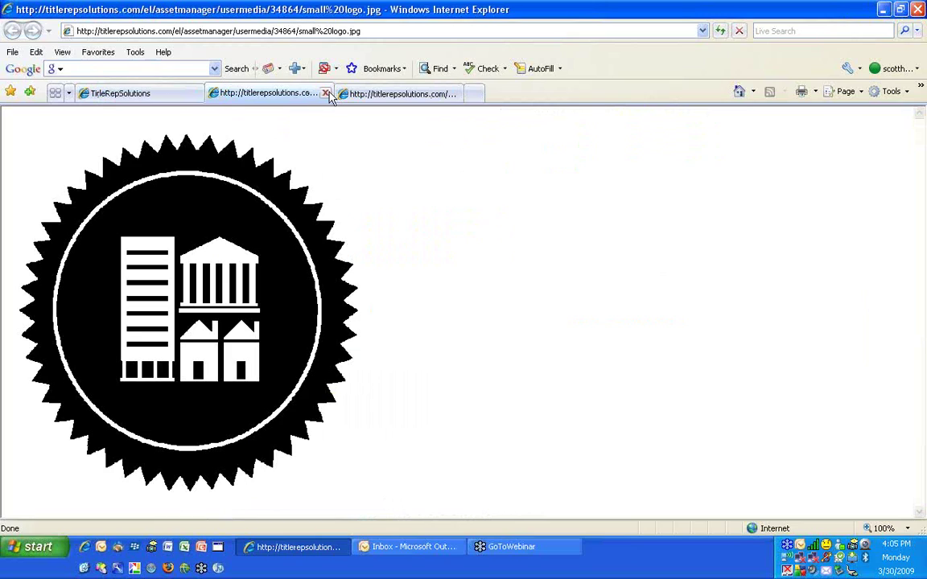
left_click(326, 93)
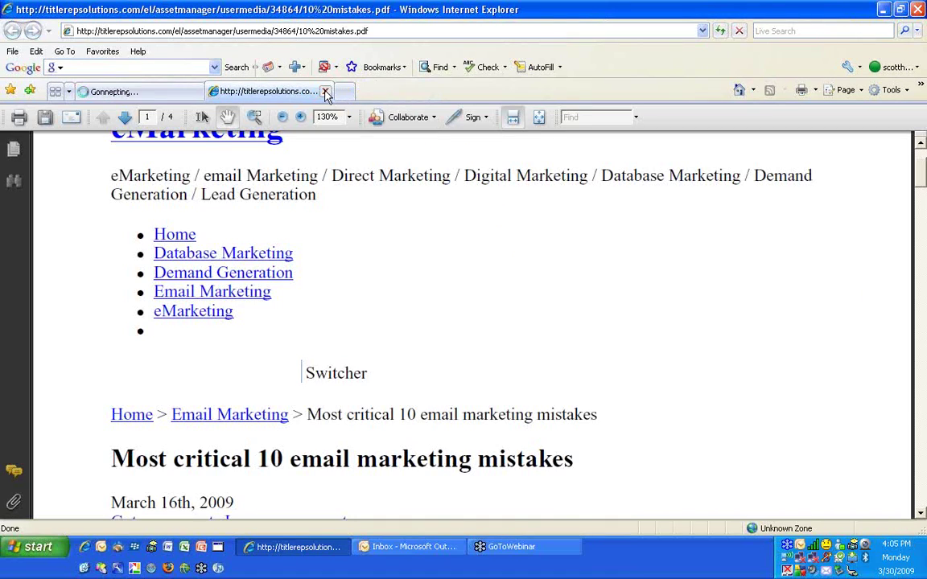
left_click(325, 94)
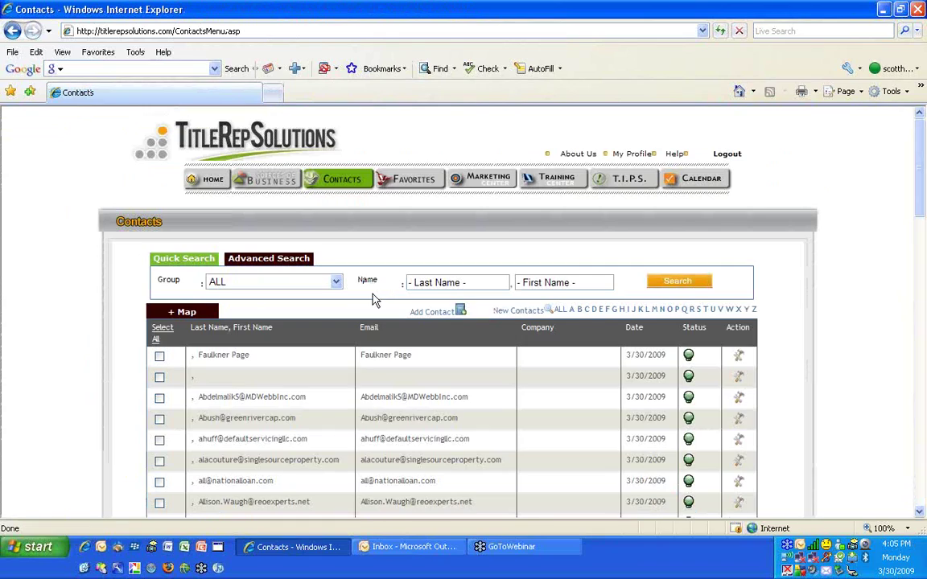
Pick the 'test' eLetter to send to a contact, then go to the Marketing Center
scroll(227, 301, "down", 1)
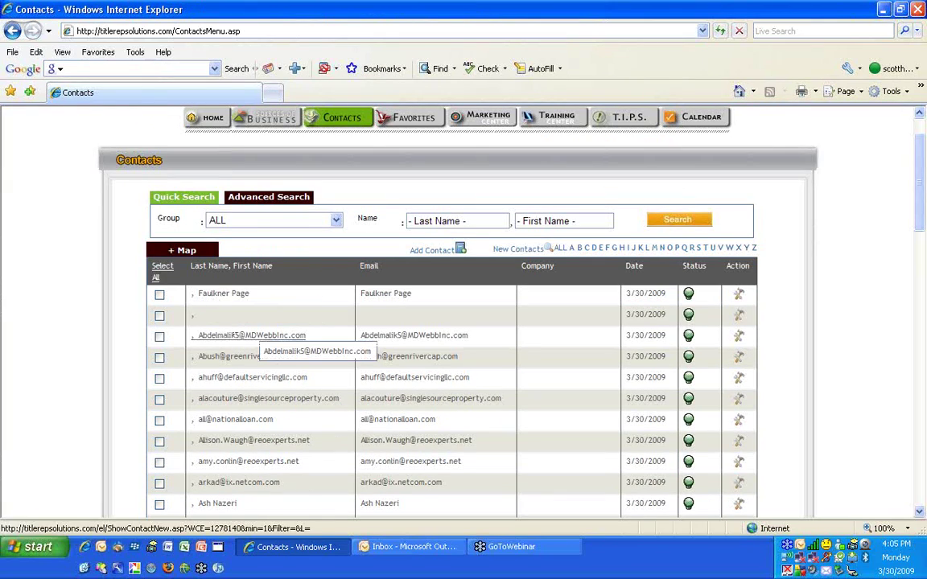
scroll(238, 455, "down", 4)
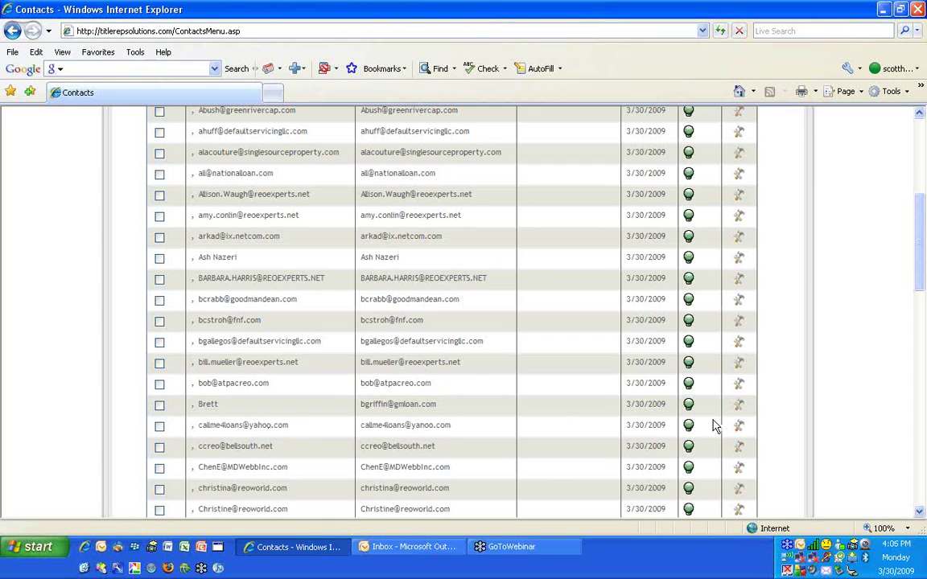
left_click(739, 425)
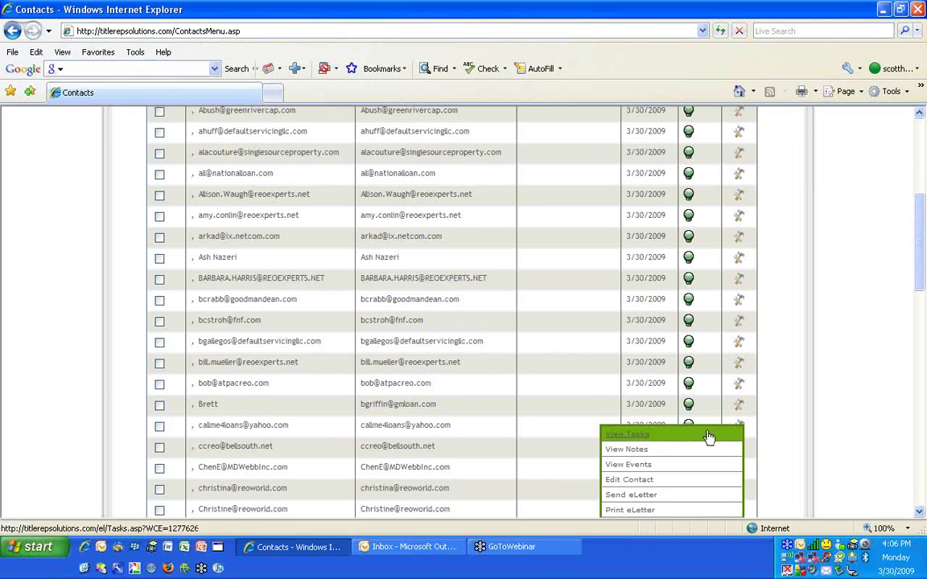
left_click(636, 498)
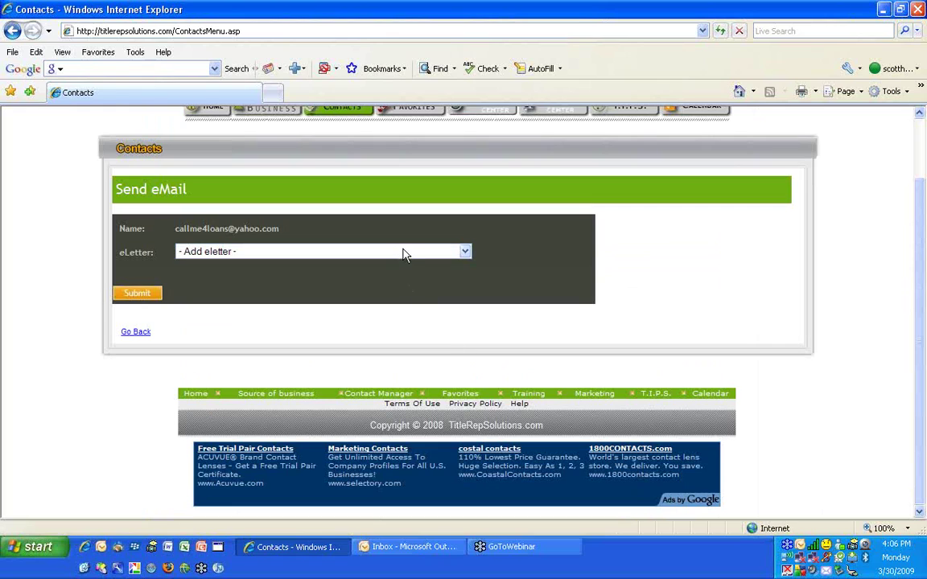
left_click(405, 255)
left_click(465, 326)
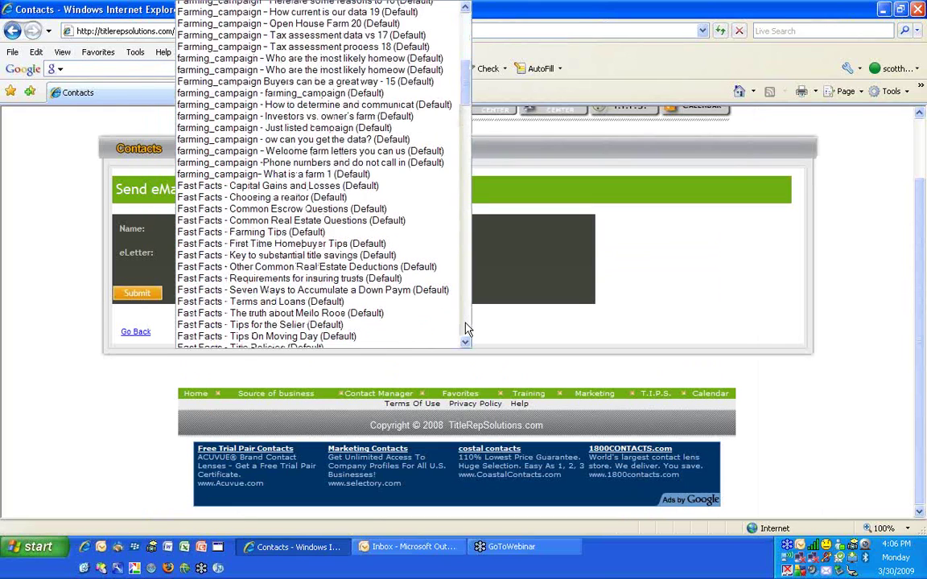
left_click_drag(465, 328, 465, 328)
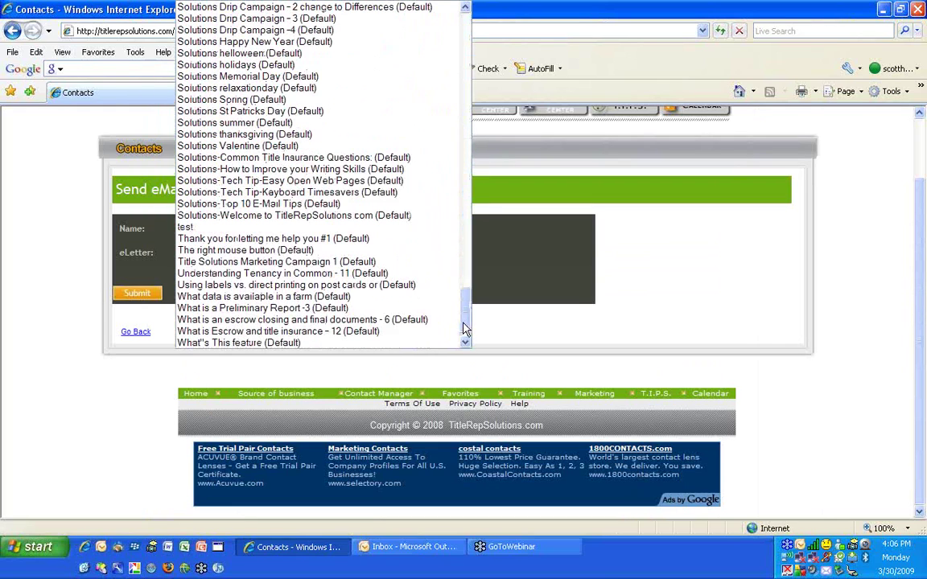
left_click(242, 227)
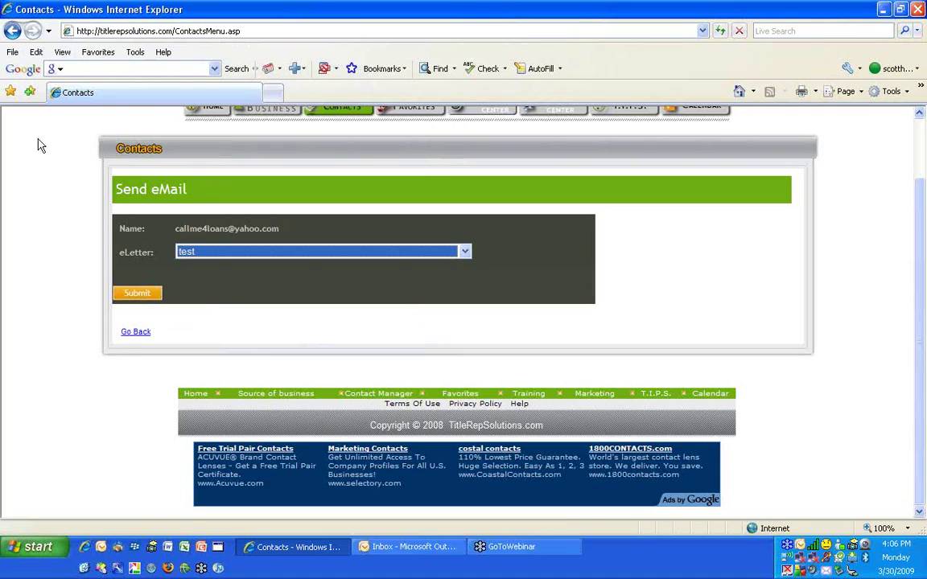
scroll(32, 149, "up", 2)
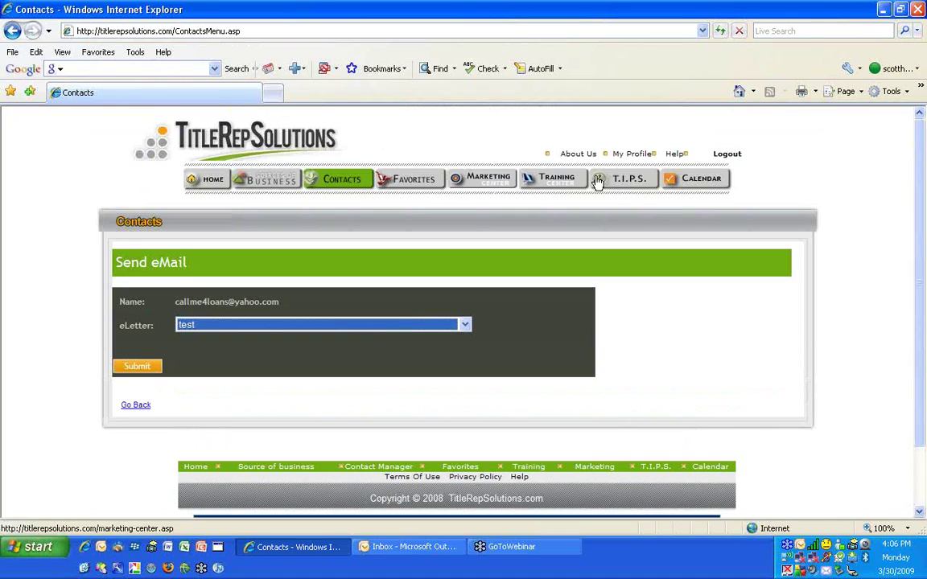
left_click(624, 178)
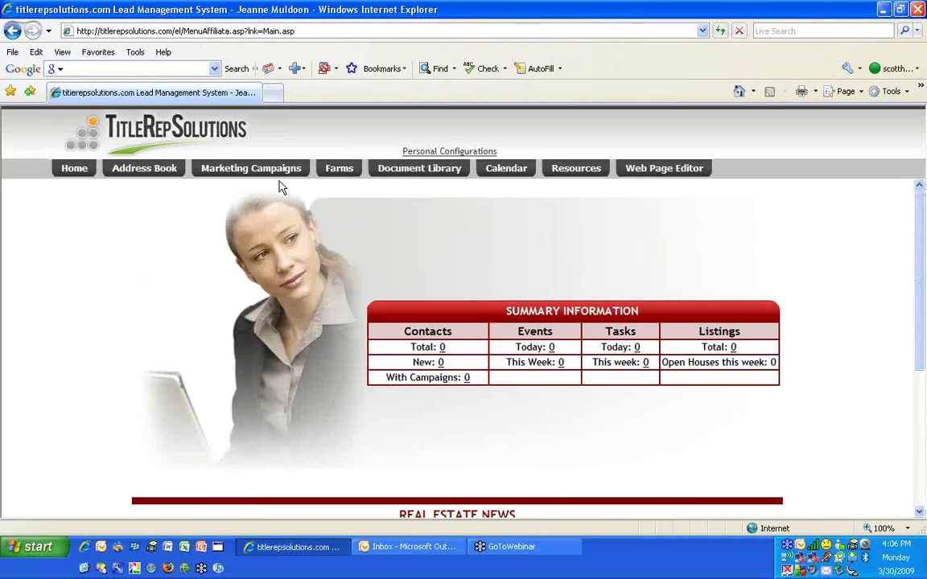
Start a new eCampaign with name and description 'Nice to meet you campaclient gets'
left_click(261, 170)
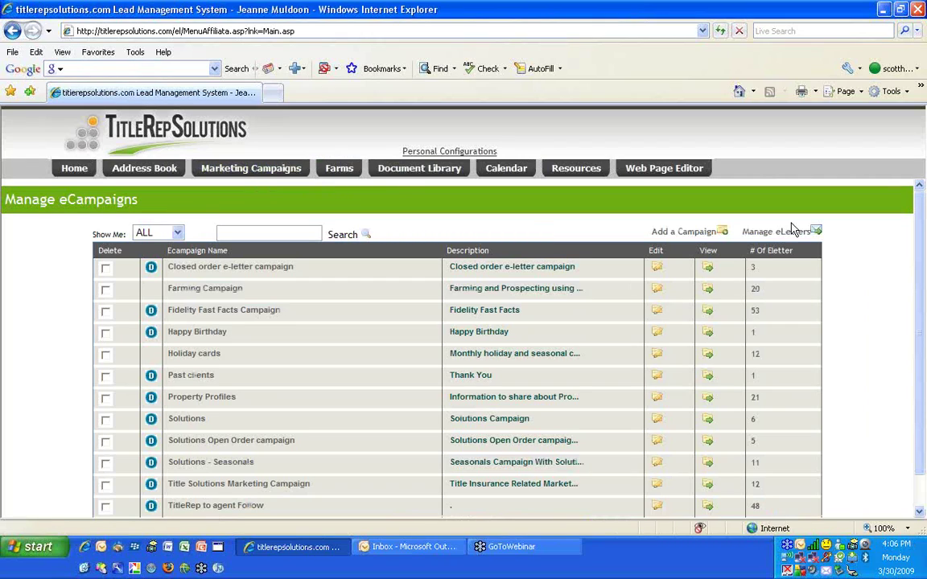
left_click(705, 235)
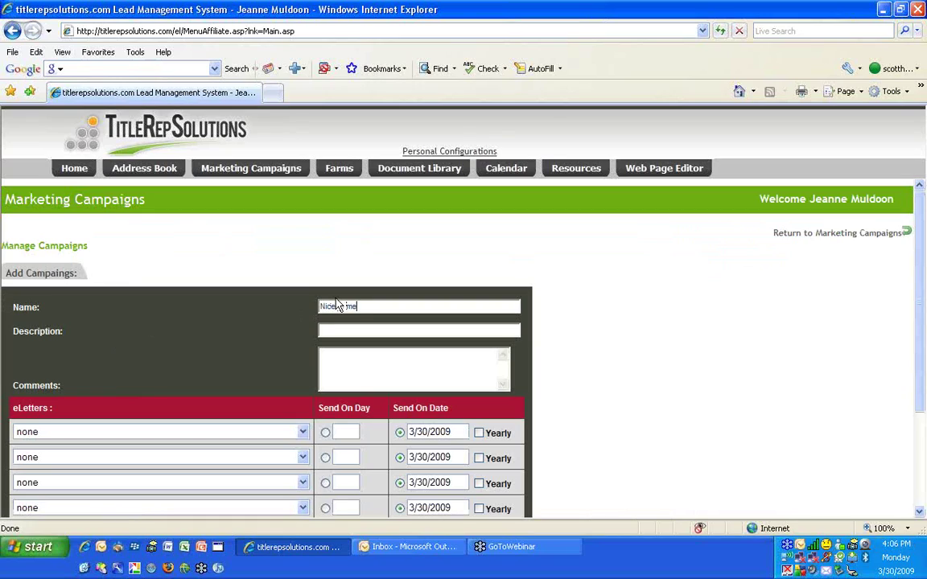
left_click(337, 306)
type("Nice to meet you campa")
type("client ")
type("gets a series of emails after intro")
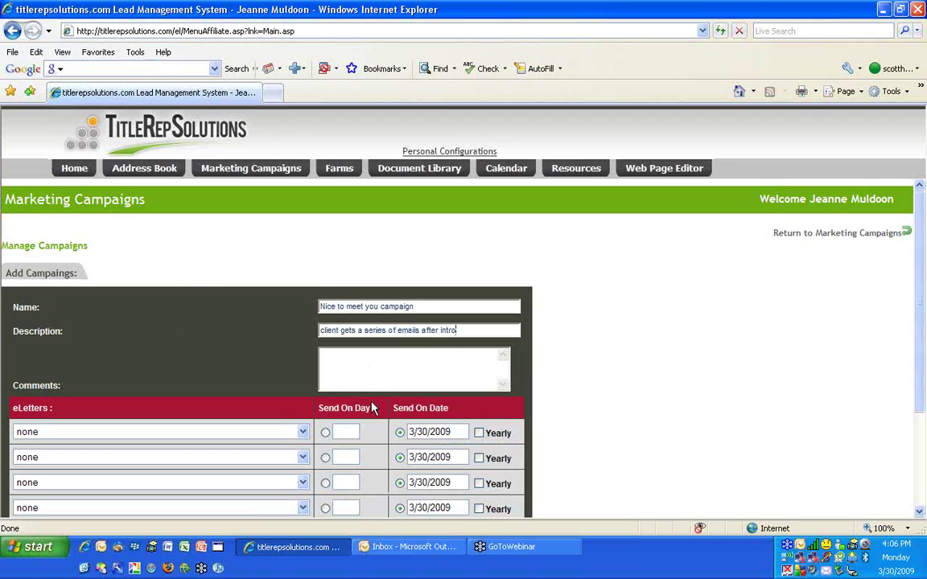
Schedule the 'test' eLetter as the campaign's first step on day 1
scroll(334, 361, "down", 3)
left_click(265, 331)
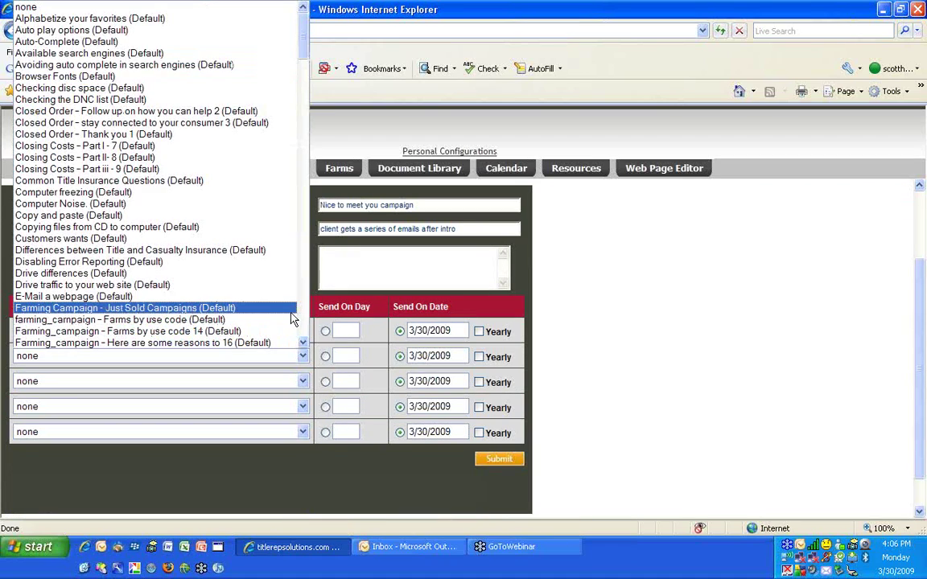
scroll(291, 319, "down", 20)
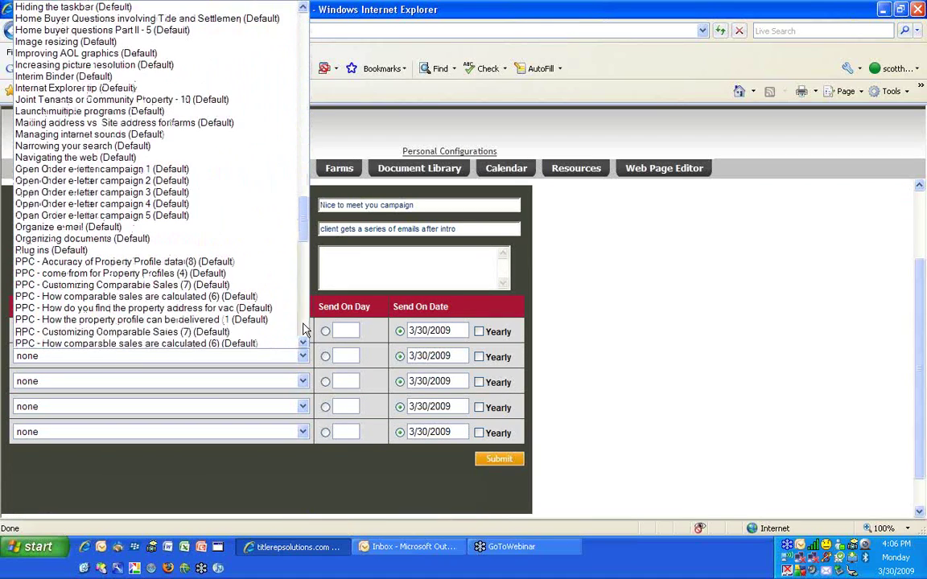
scroll(304, 330, "down", 20)
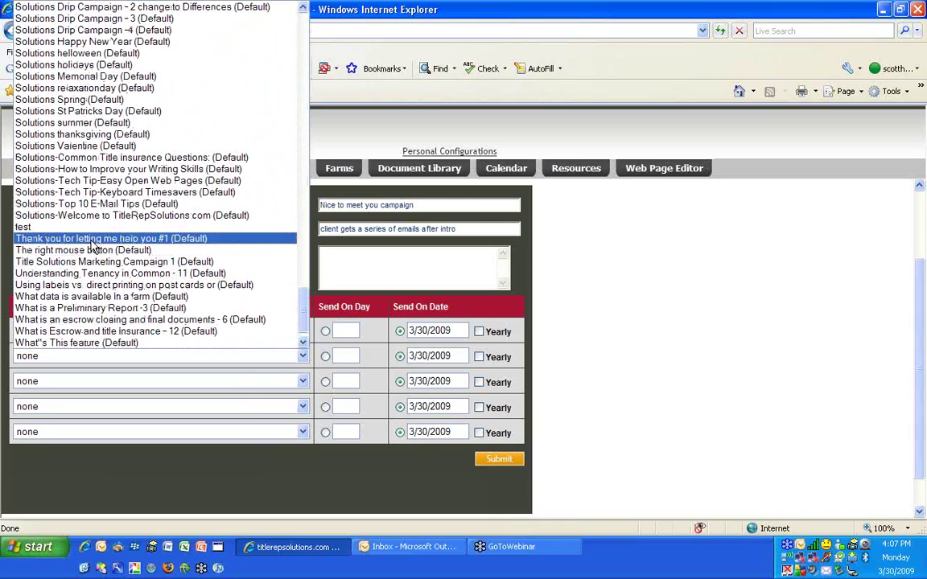
left_click(97, 227)
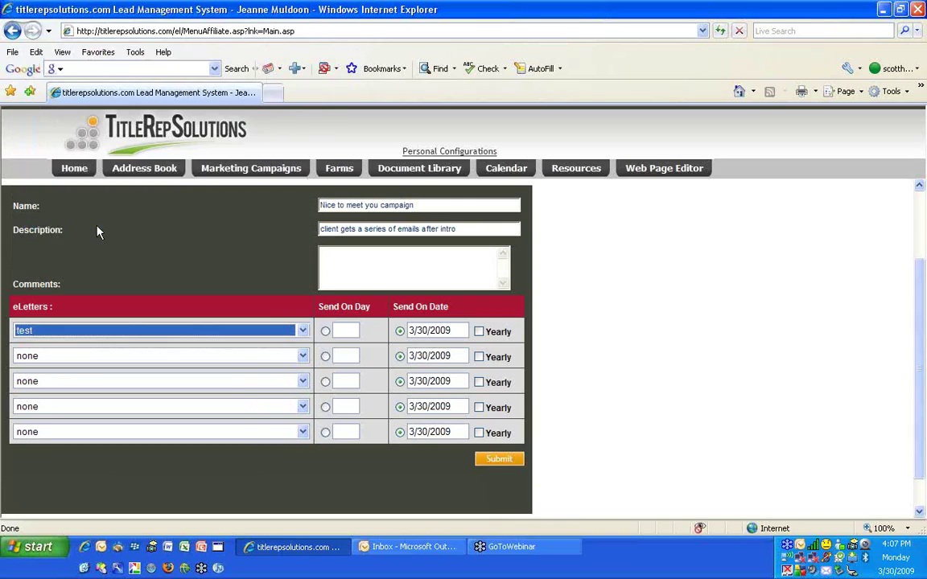
left_click(346, 329)
type("0")
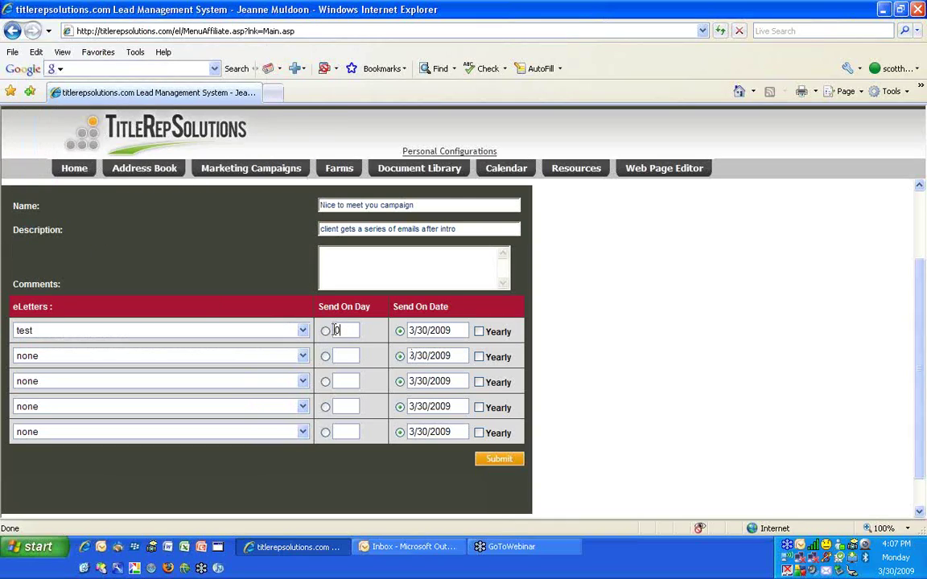
key("BackSpace")
type("1")
Schedule 'Customers wants (Default)' as the second eLetter on day 15
left_click(146, 361)
left_click(153, 241)
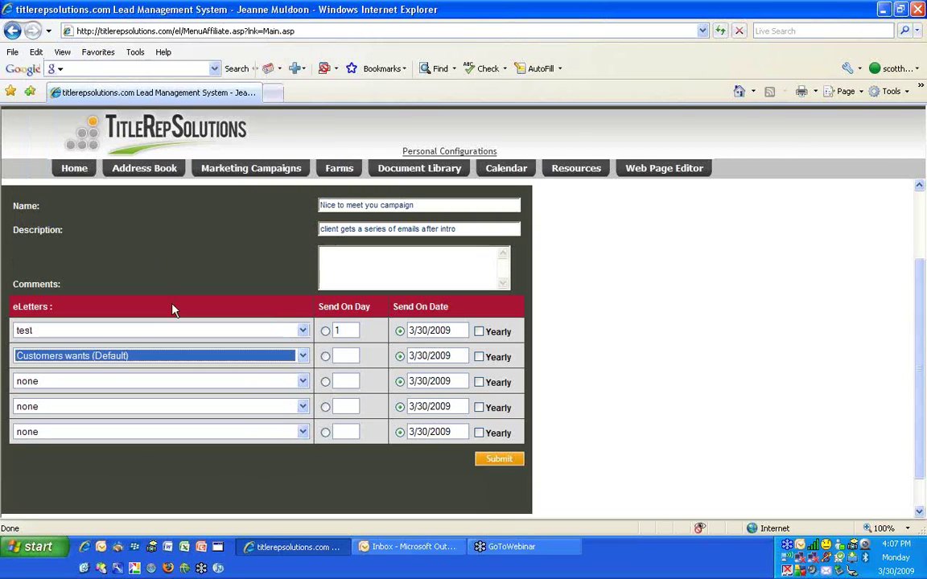
left_click(339, 366)
type("15")
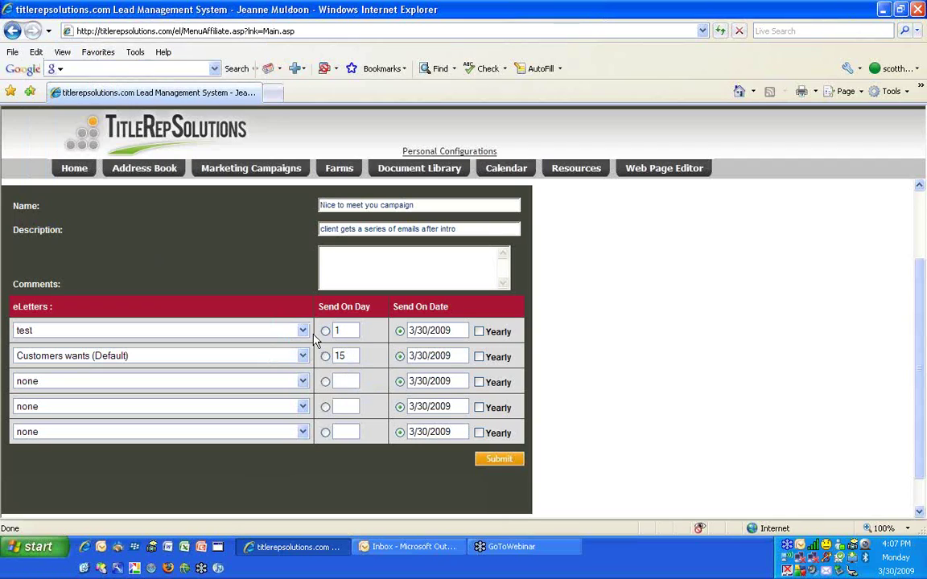
scroll(301, 331, "up", 1)
scroll(302, 330, "down", 3)
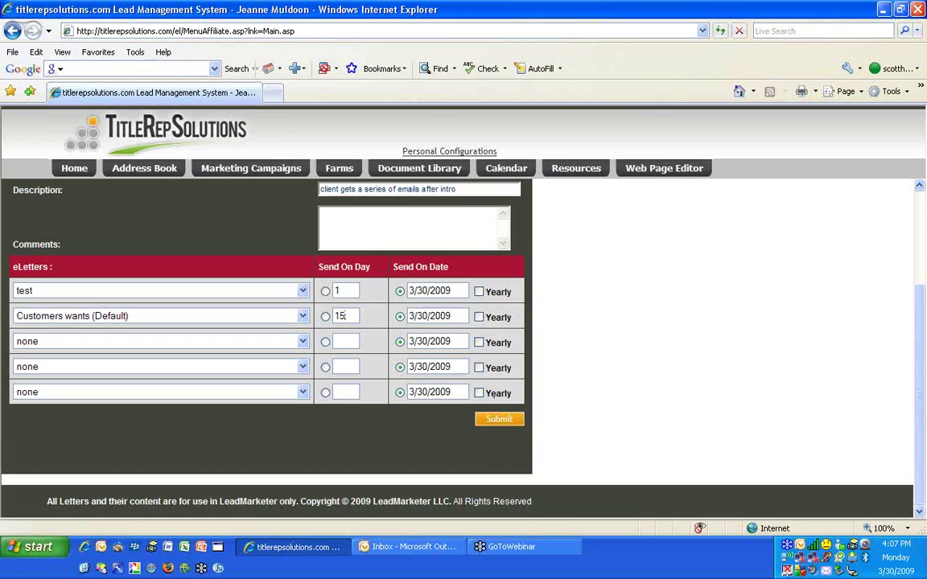
scroll(556, 274, "up", 3)
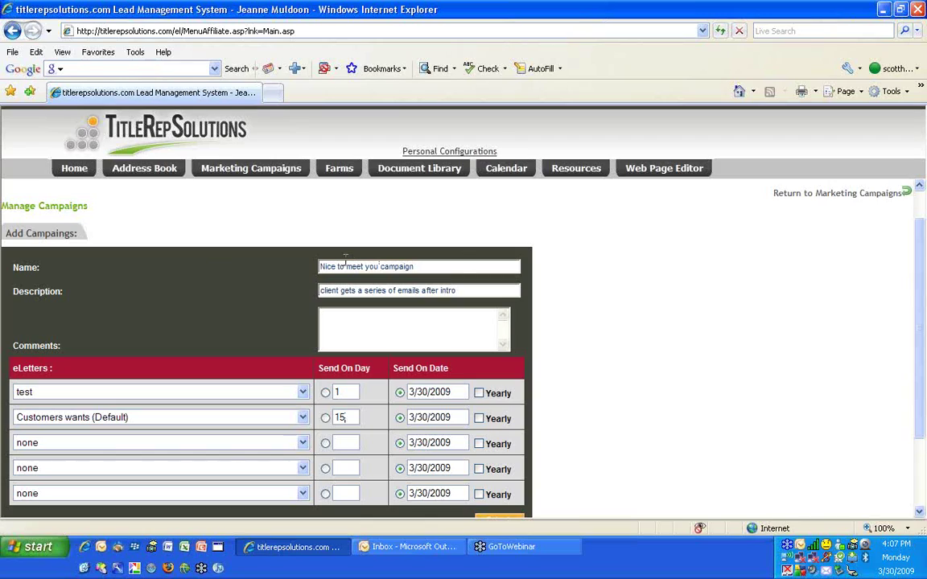
Go from Home to Sources of Business and open the Add/Edit Order page
left_click(68, 161)
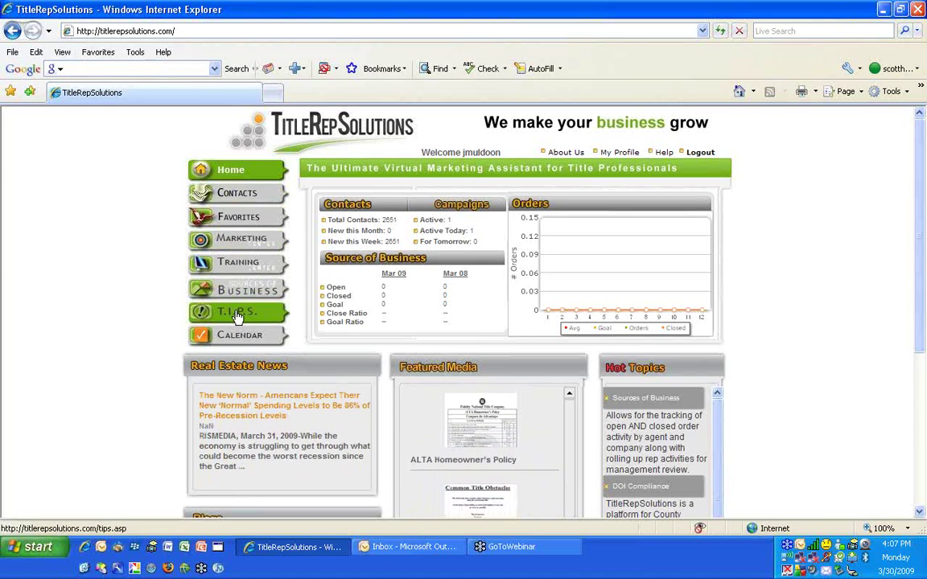
left_click(251, 291)
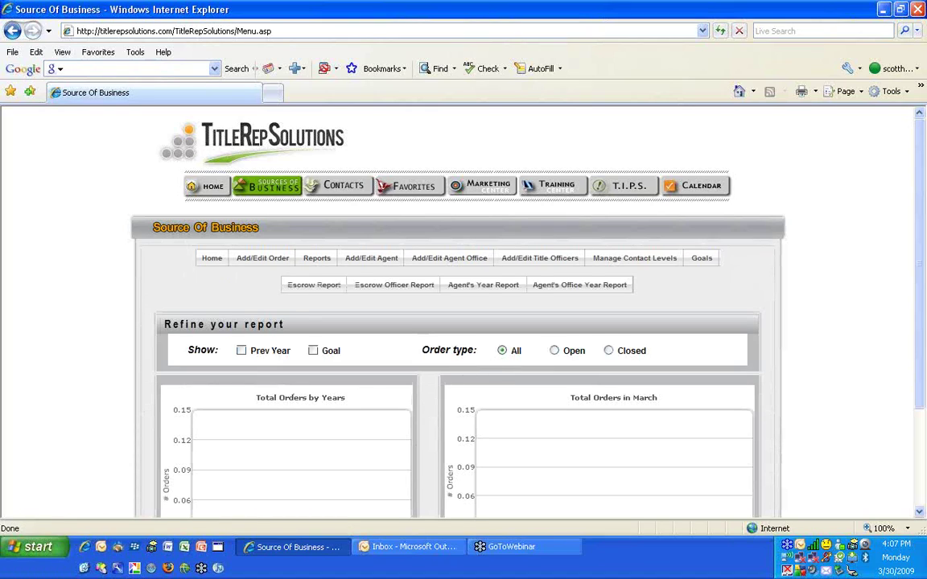
left_click(255, 262)
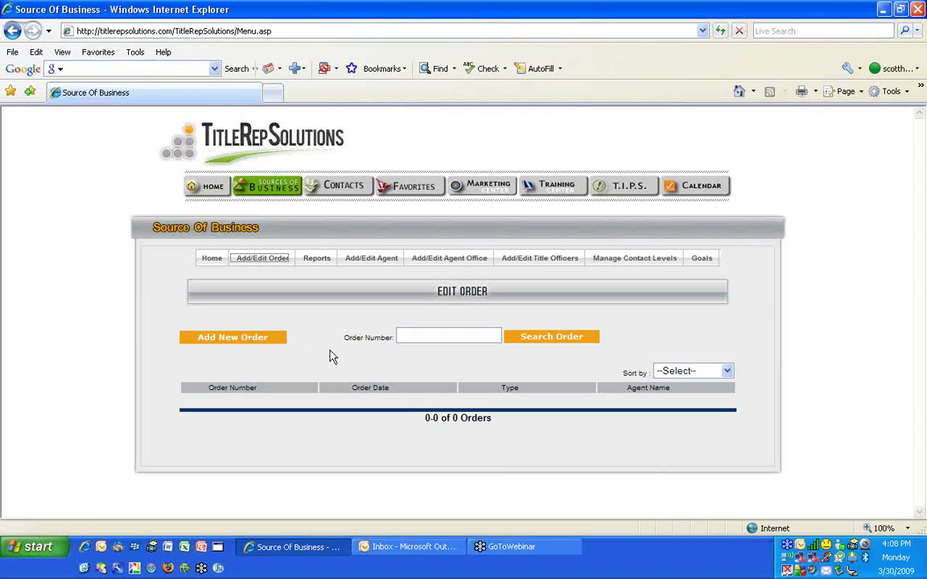
Start a new order dated 03/23/2009 and enter its order number
left_click(233, 341)
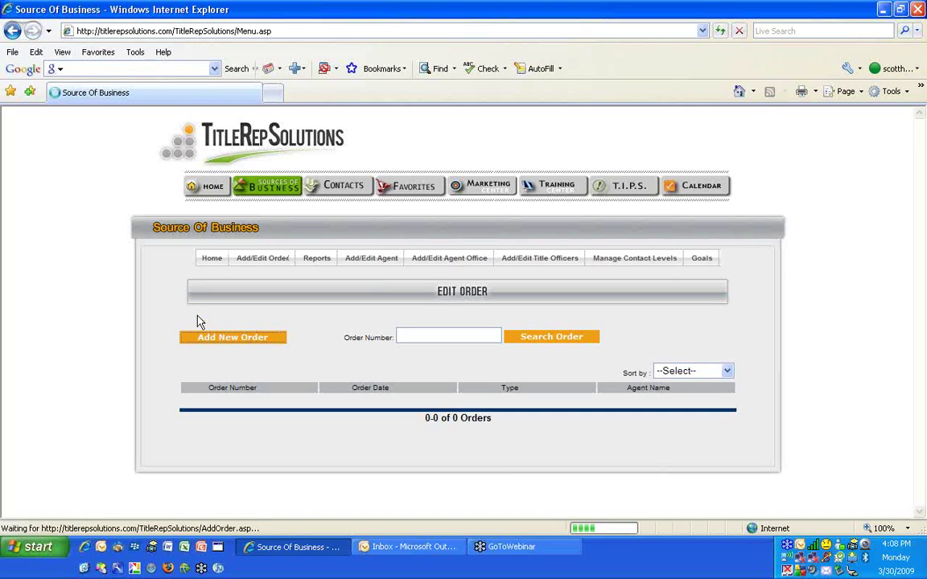
scroll(390, 352, "down", 3)
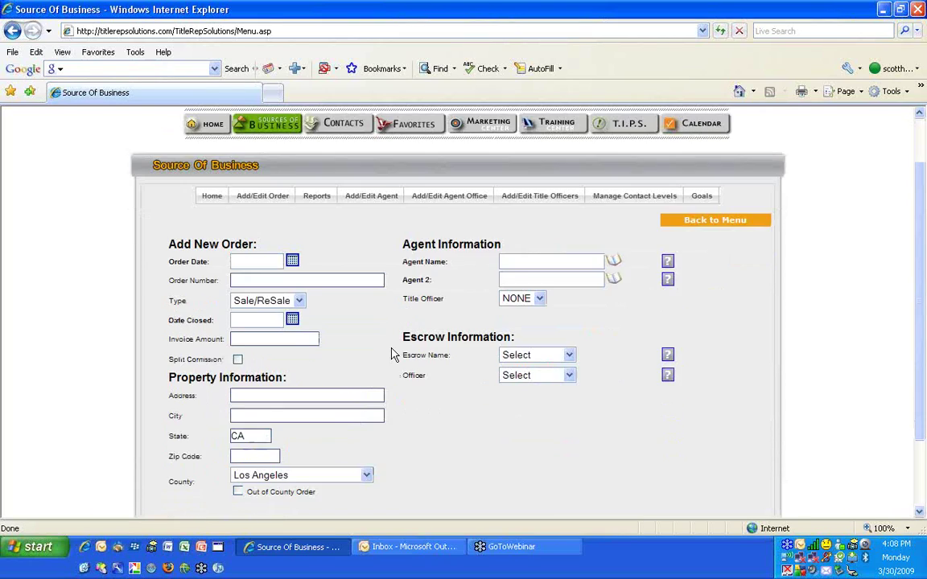
left_click(293, 200)
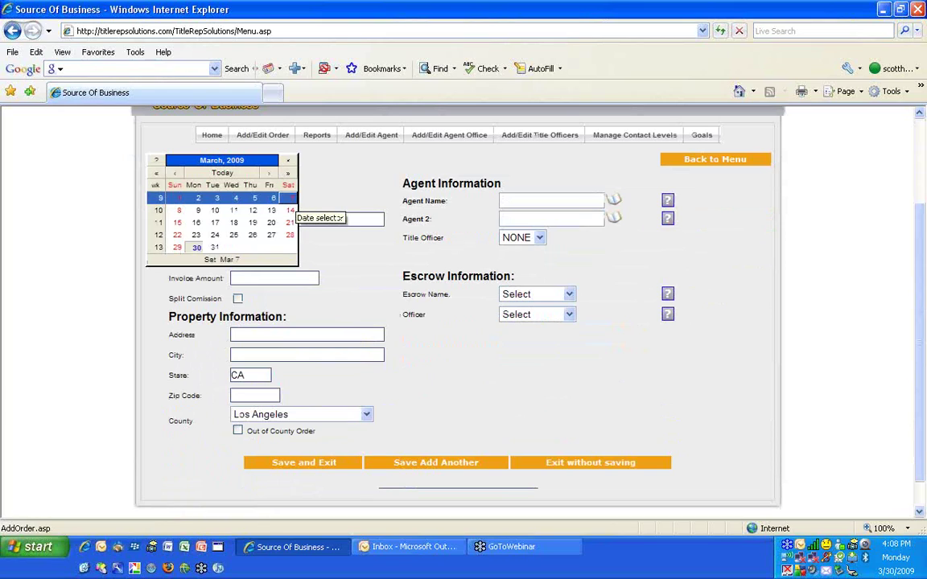
left_click(195, 236)
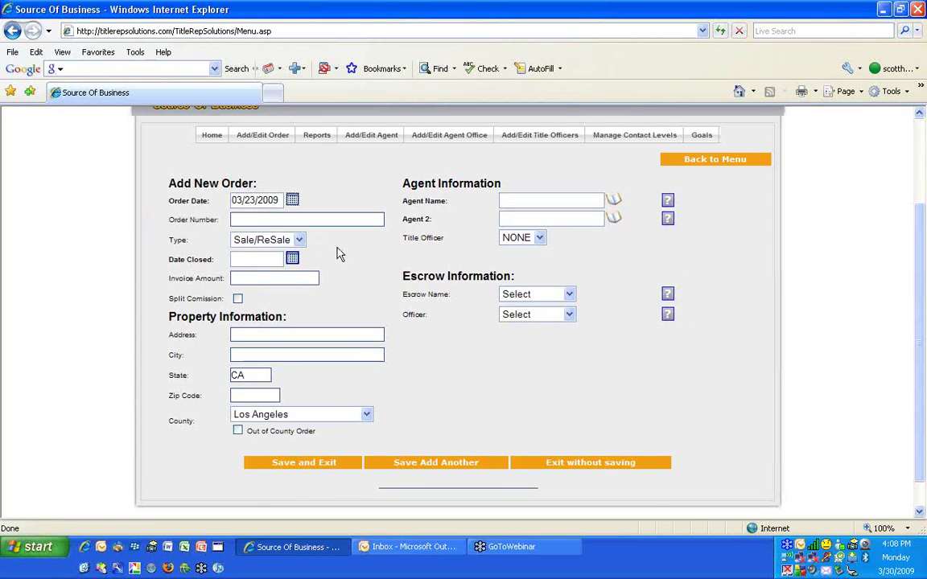
left_click(315, 220)
type("1233534")
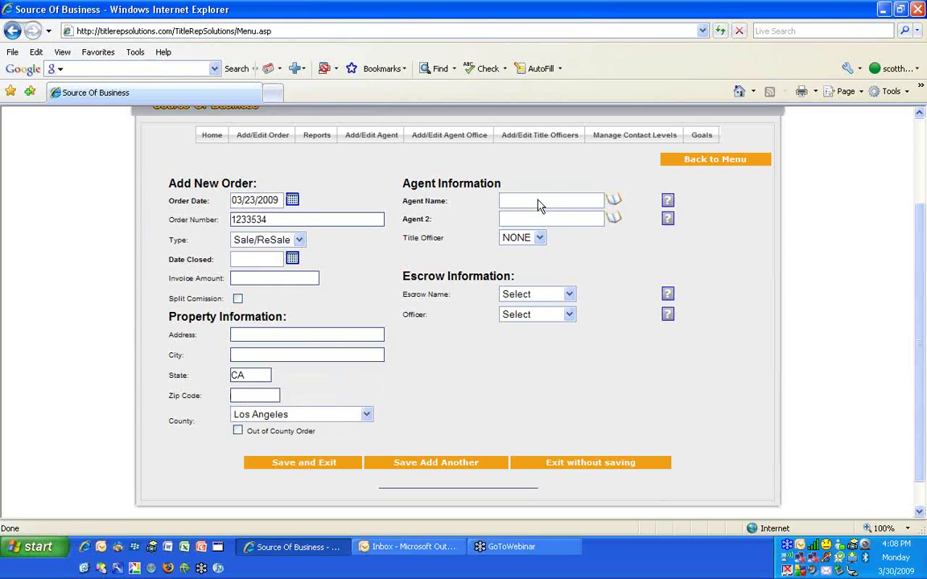
Choose the order's escrow company and escrow officer, skipping the agent lookup
left_click(614, 202)
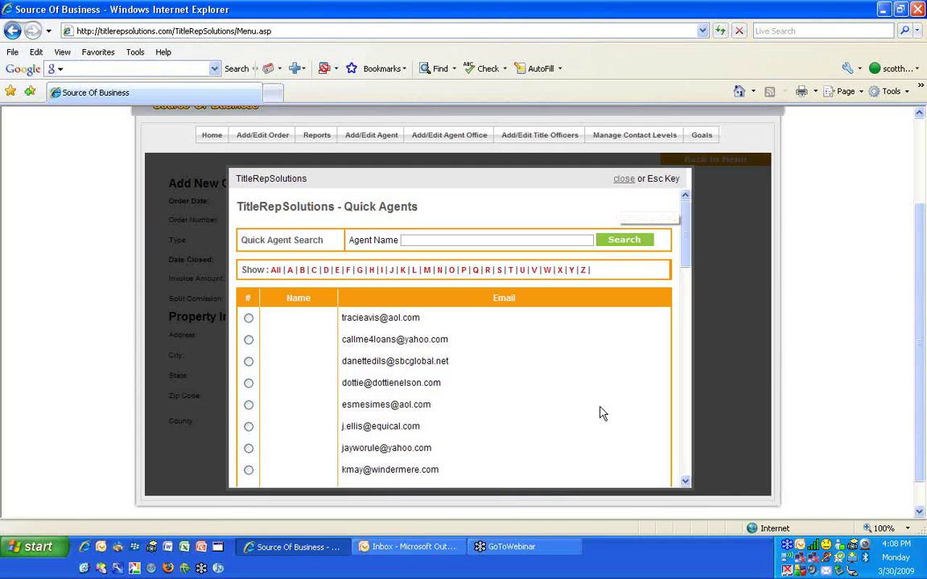
scroll(599, 412, "down", 5)
scroll(600, 411, "down", 2)
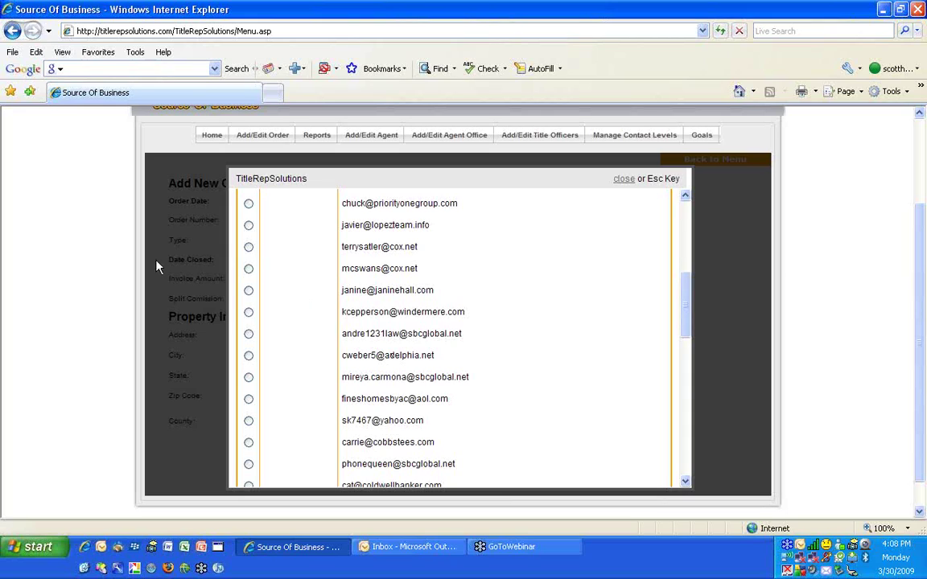
scroll(374, 322, "up", 6)
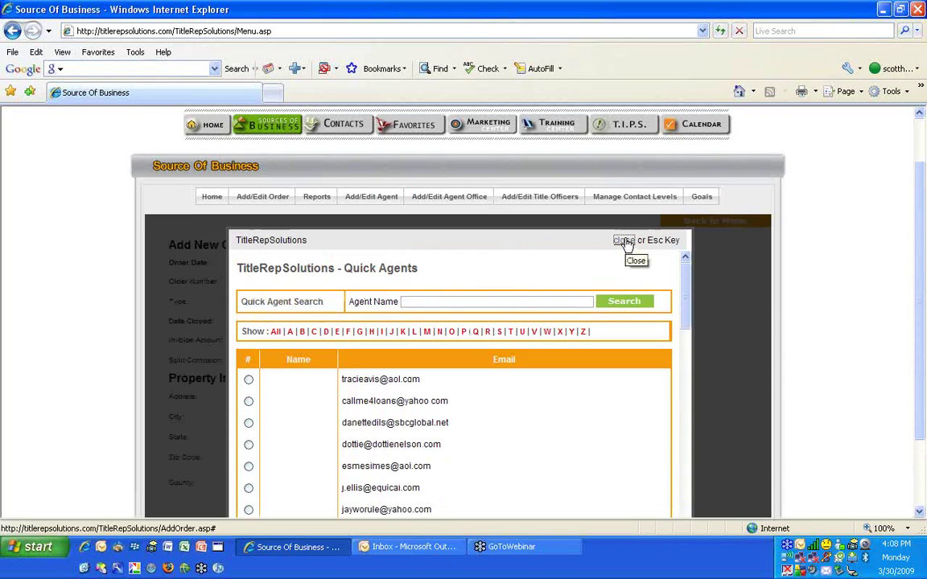
left_click(625, 241)
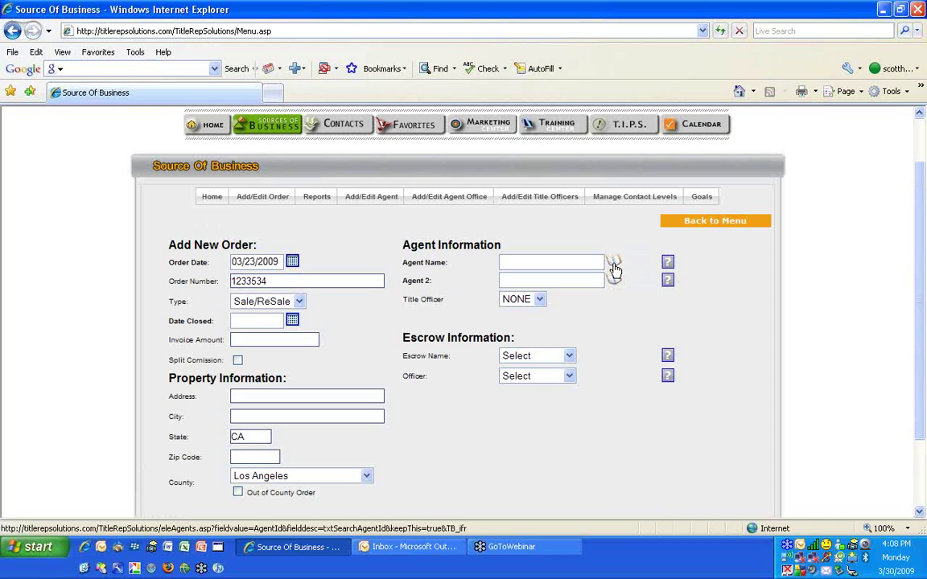
left_click(540, 299)
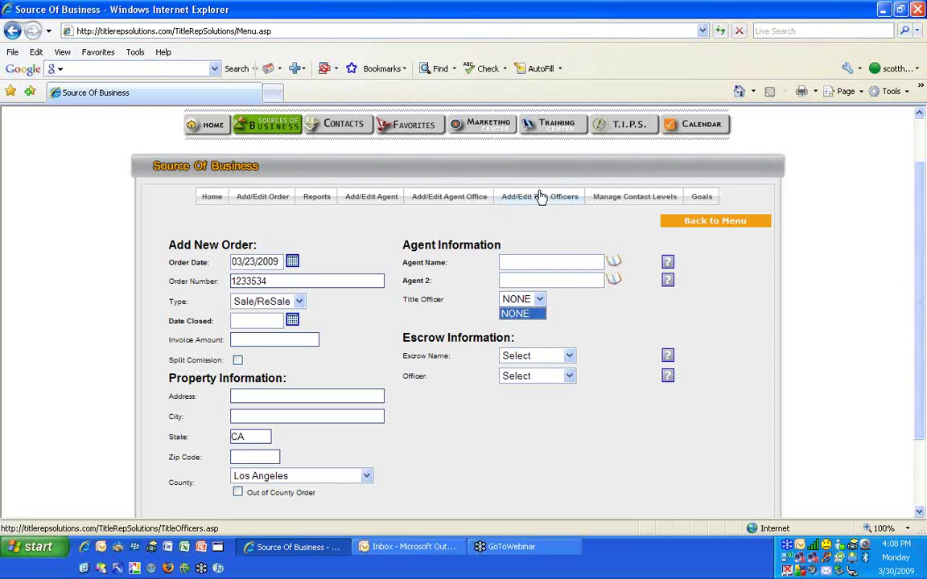
left_click(548, 355)
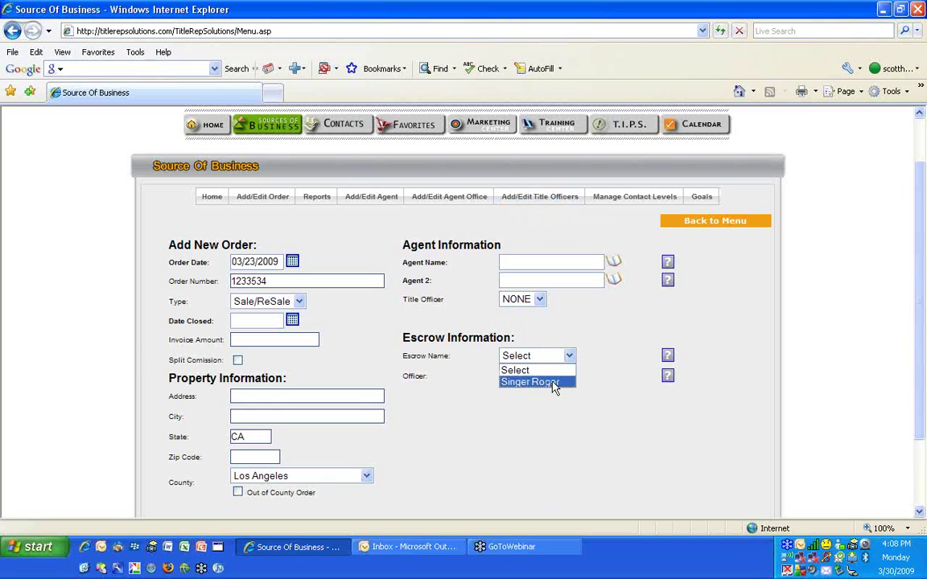
left_click(552, 383)
left_click(551, 376)
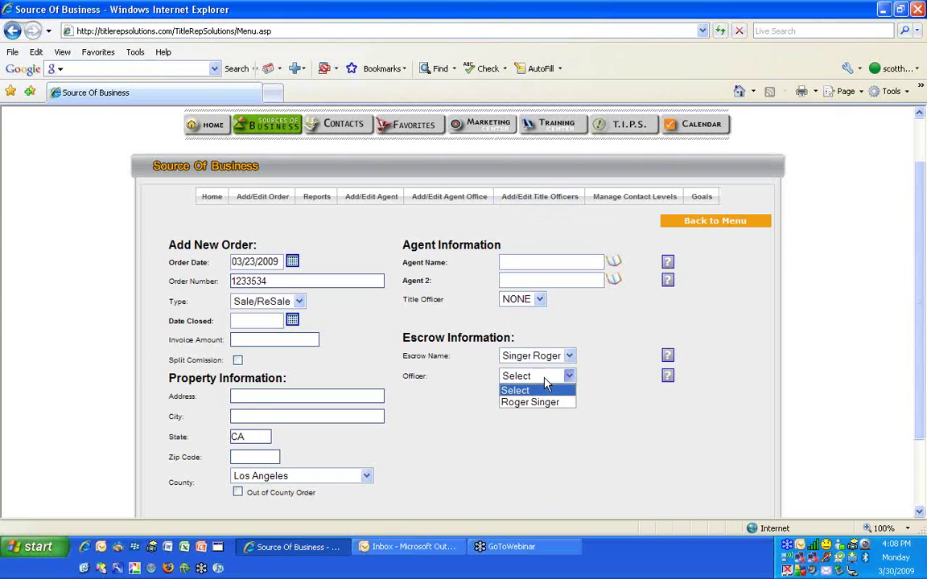
left_click(542, 404)
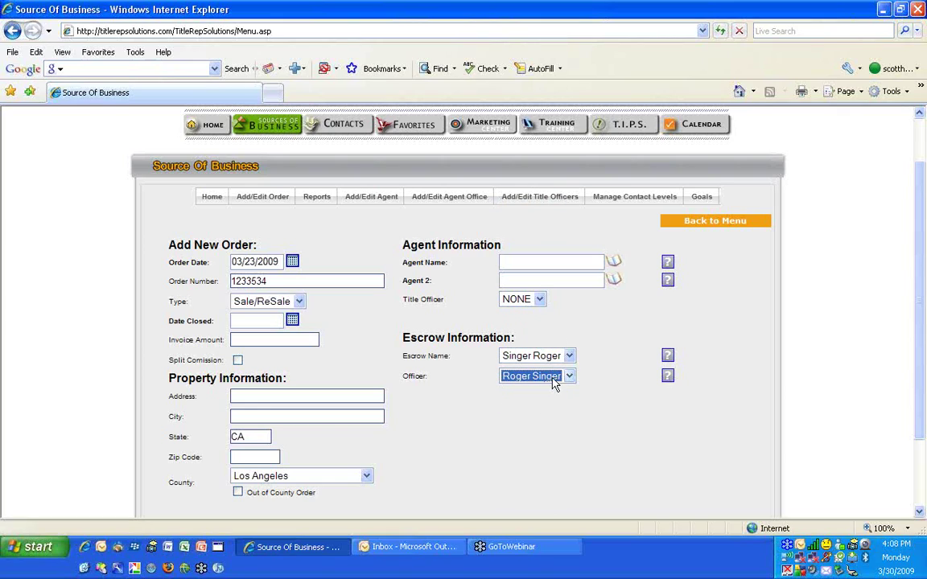
left_click(394, 373)
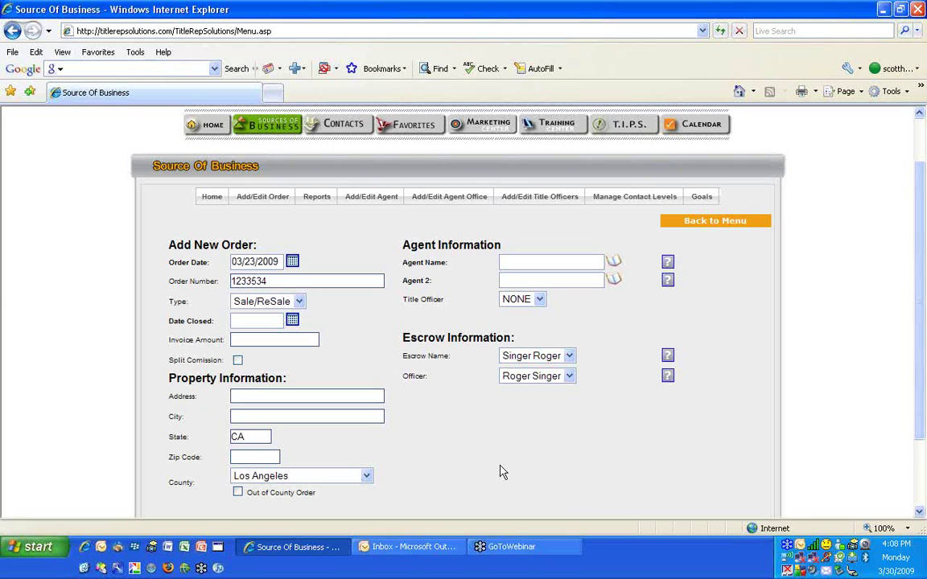
scroll(491, 467, "down", 3)
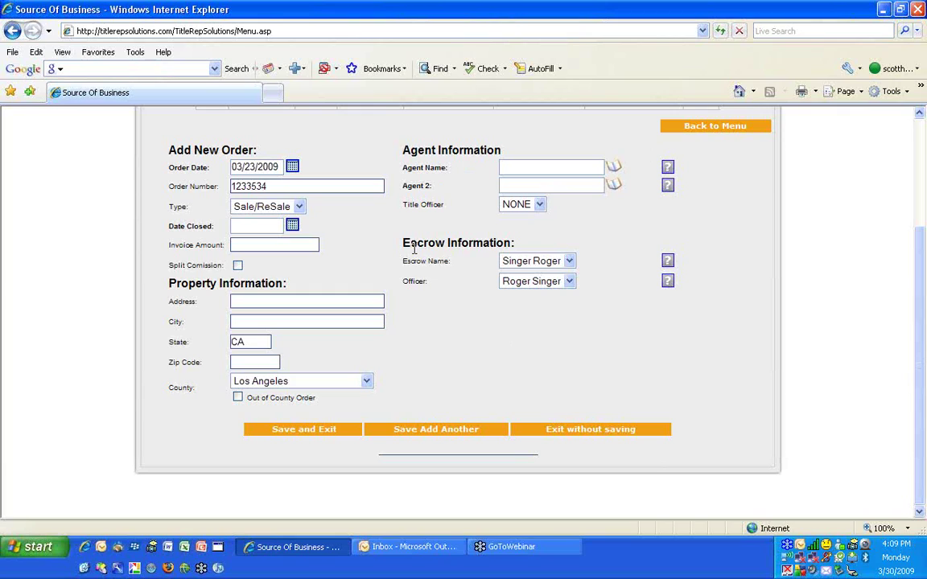
View the Source of Business order reports charts, then return to the home dashboard
scroll(413, 250, "up", 3)
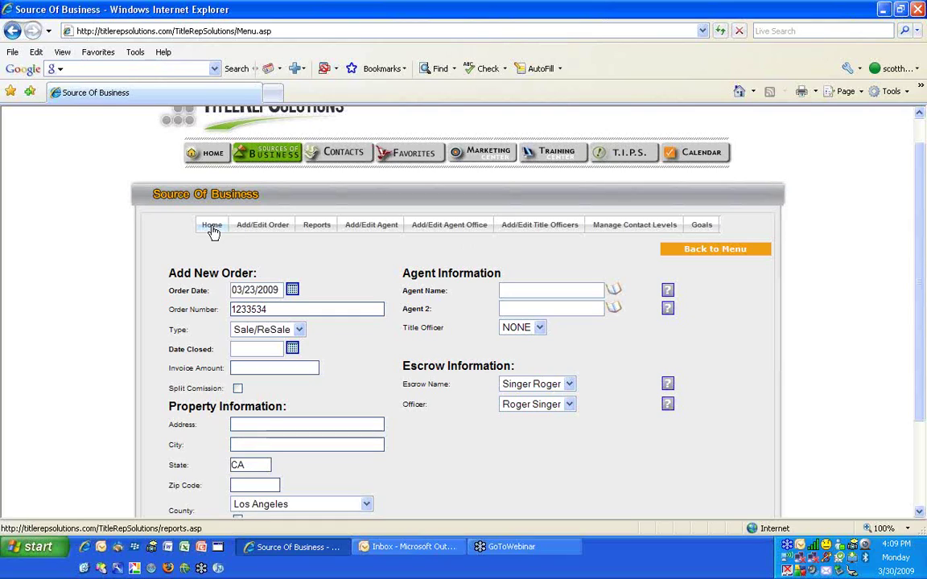
left_click(317, 229)
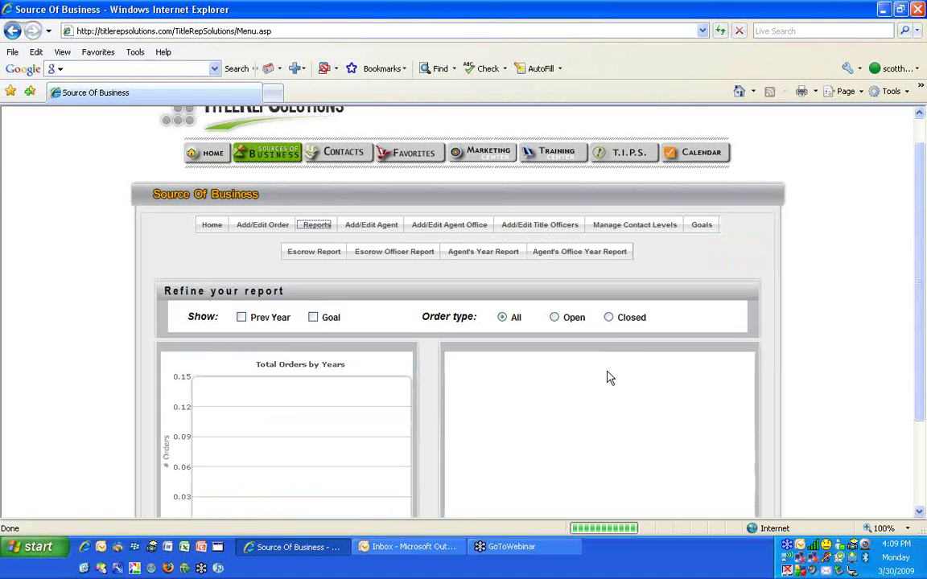
left_click(209, 152)
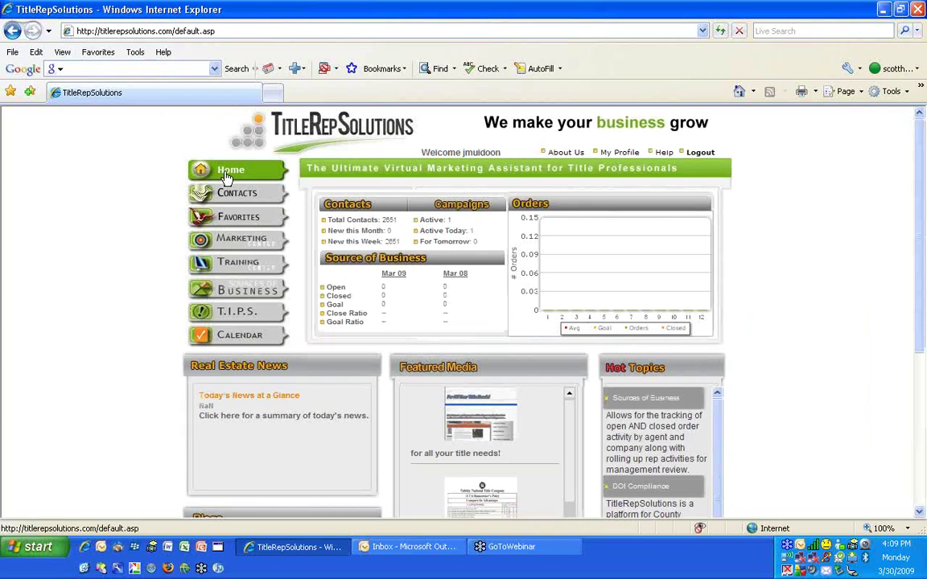
Look over the My Profile form, then go to the T.I.P.S. lead management home page
left_click(625, 152)
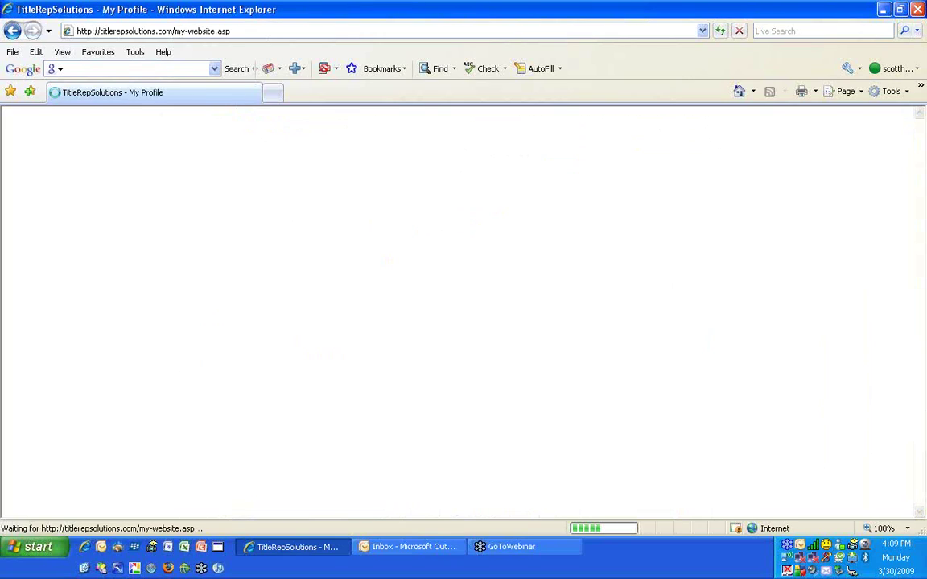
scroll(554, 274, "down", 4)
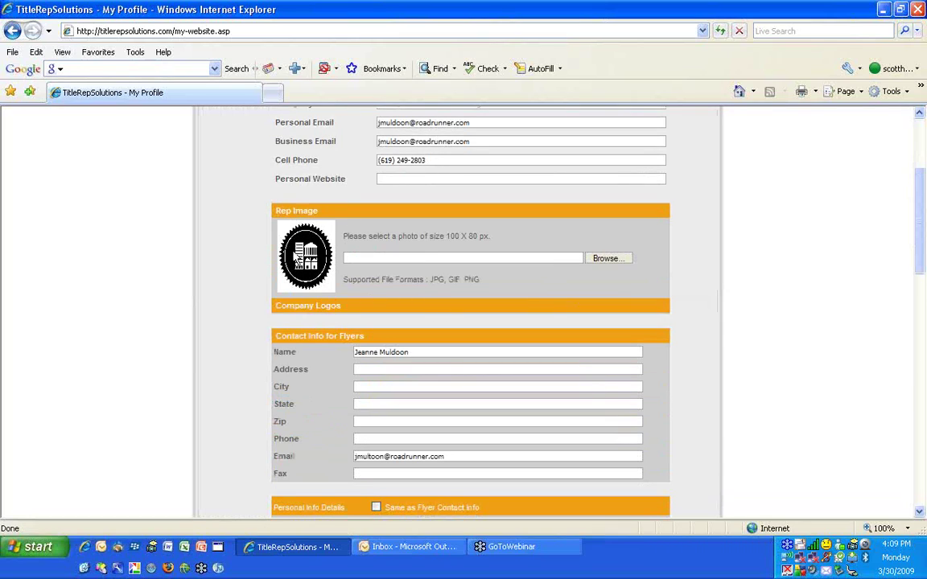
scroll(304, 348, "down", 15)
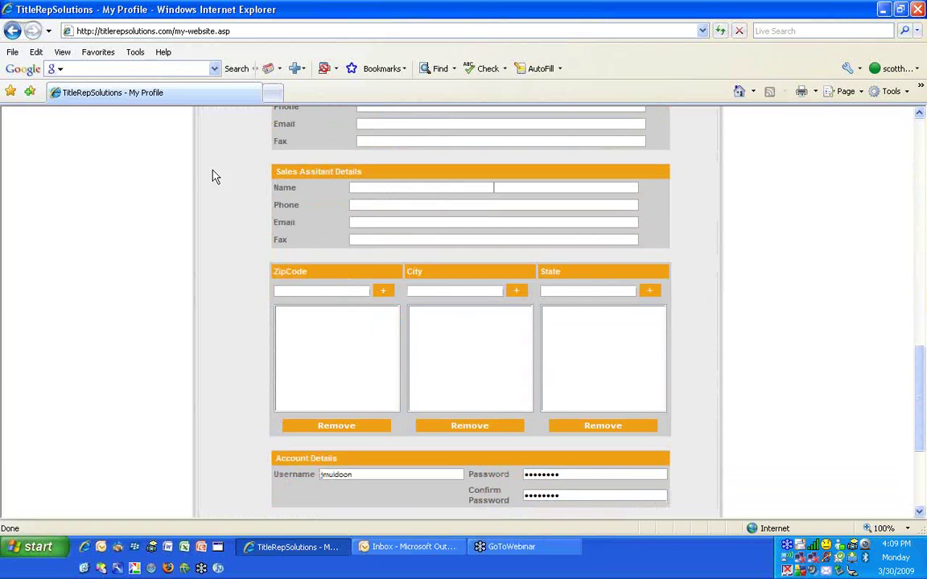
scroll(169, 185, "up", 15)
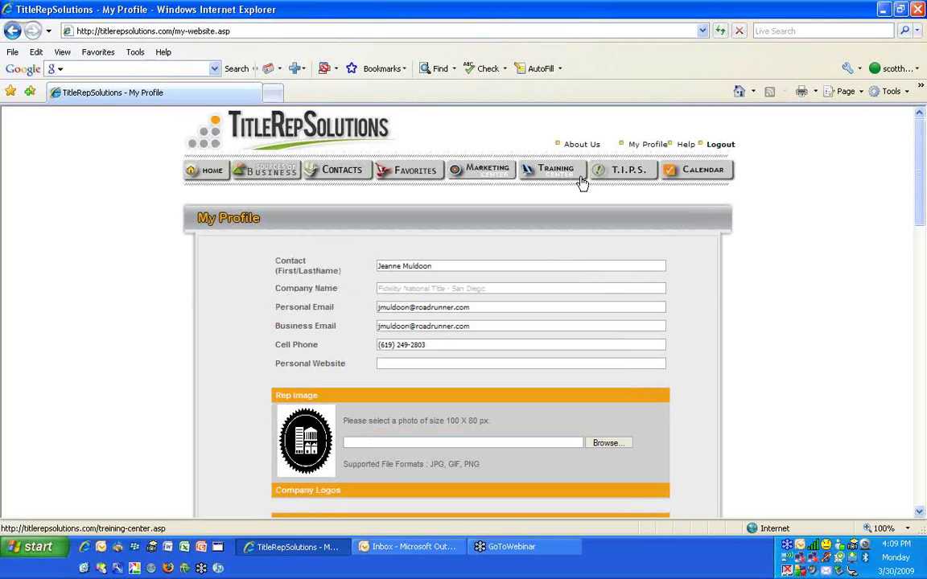
left_click(628, 171)
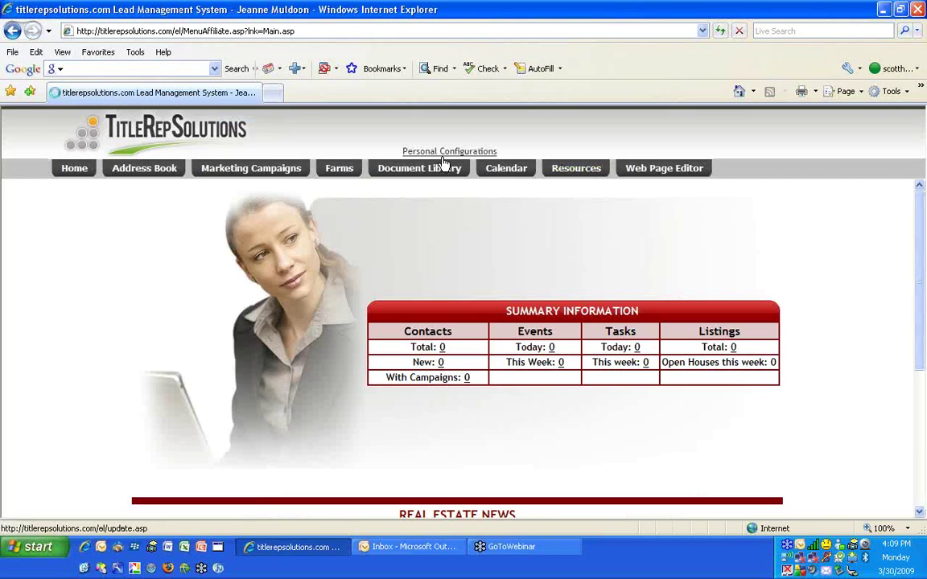
Check Personal Configurations, return home, re-enter T.I.P.S., and go to the Marketing Campaigns list
left_click(449, 153)
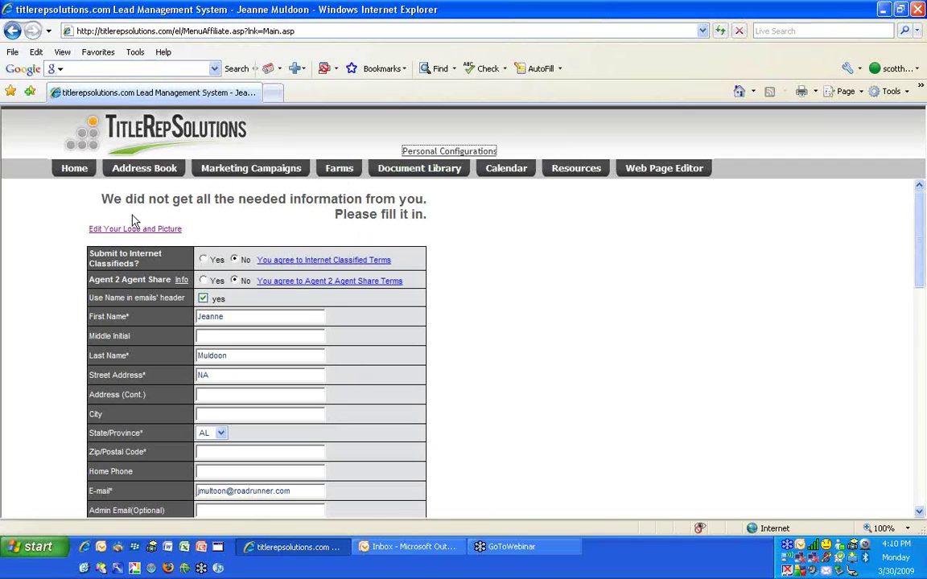
left_click(74, 169)
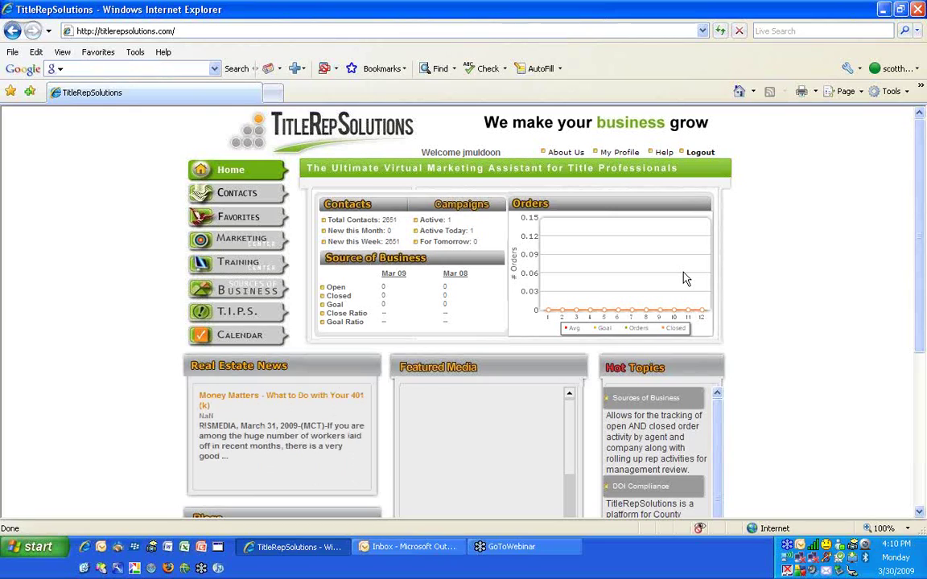
left_click(241, 315)
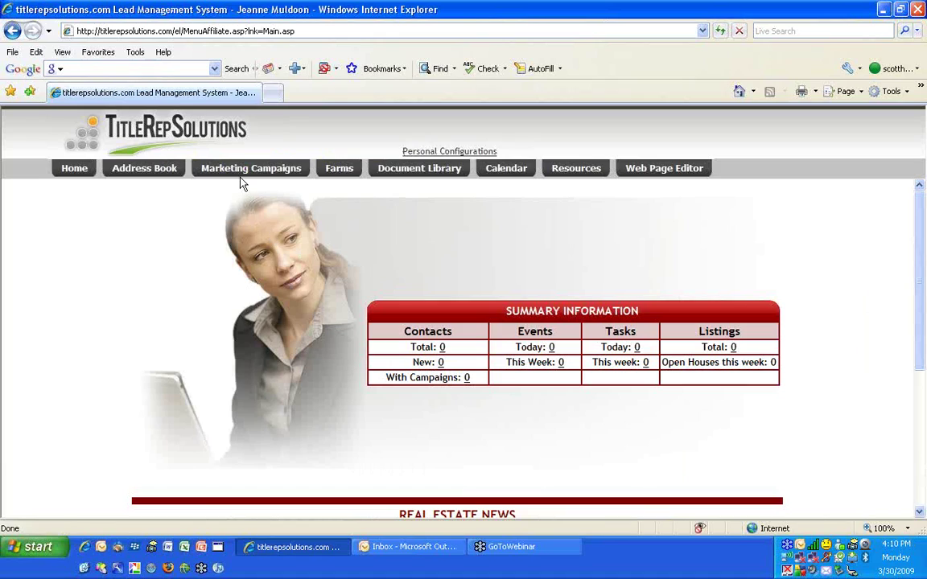
left_click(253, 170)
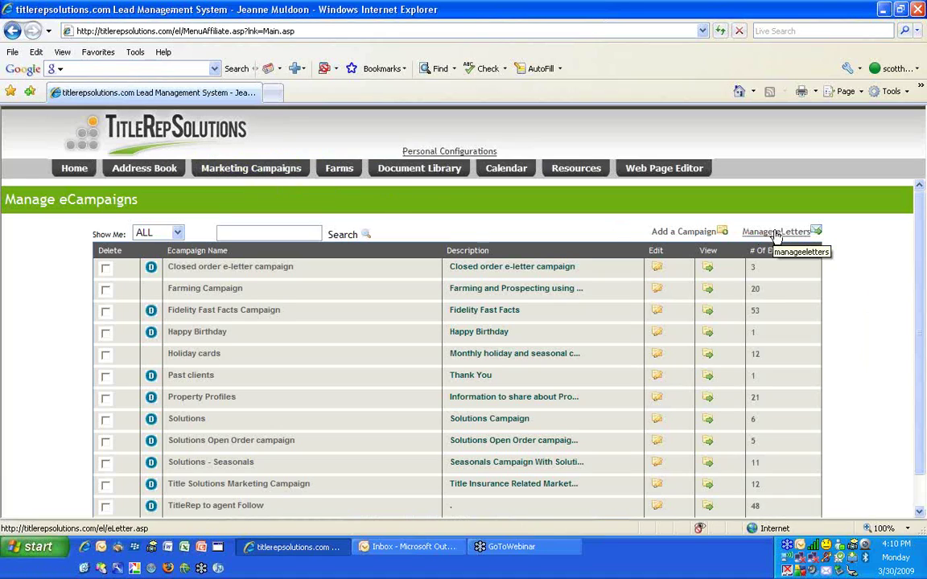
left_click(771, 233)
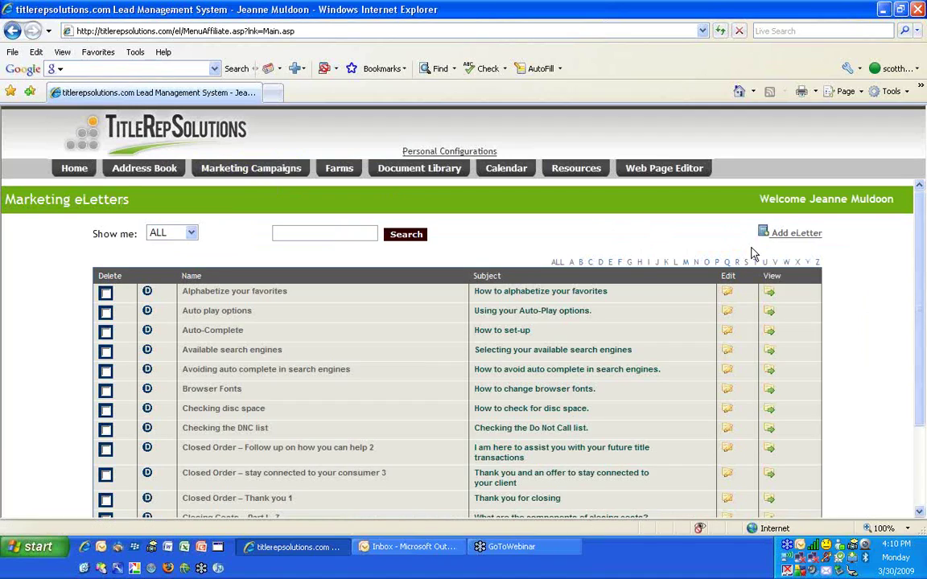
scroll(771, 237, "down", 1)
left_click(233, 363)
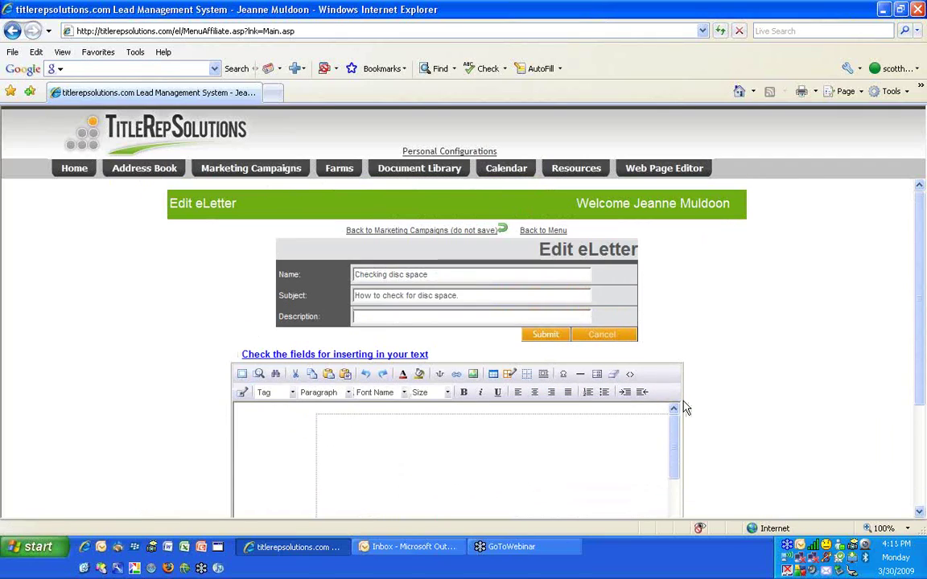
scroll(738, 310, "down", 3)
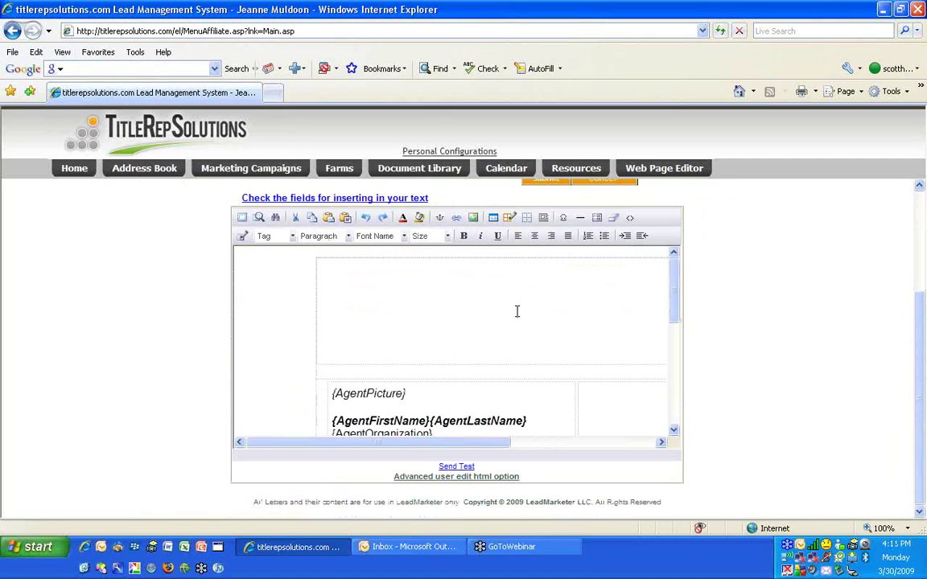
scroll(518, 311, "down", 2)
scroll(548, 359, "down", 1)
scroll(548, 359, "down", 5)
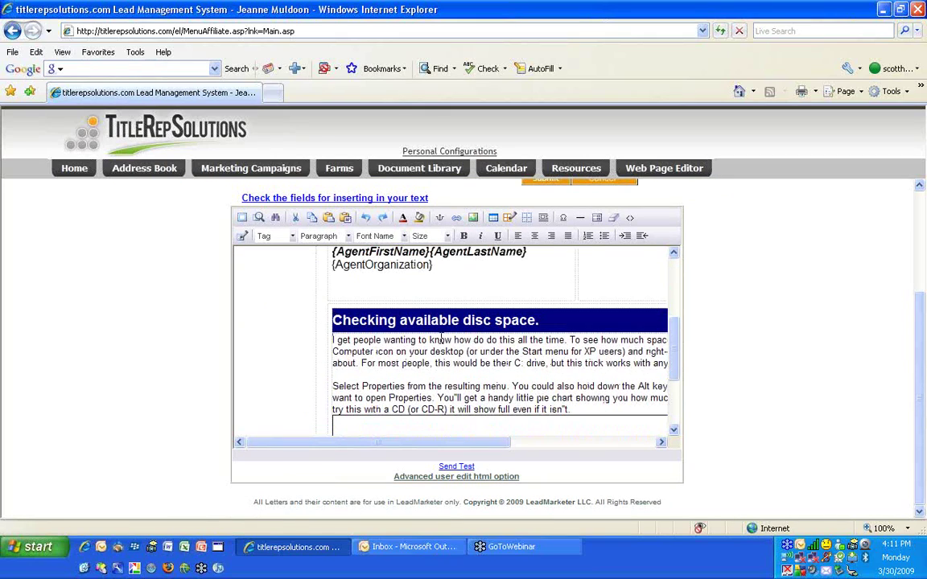
left_click(469, 478)
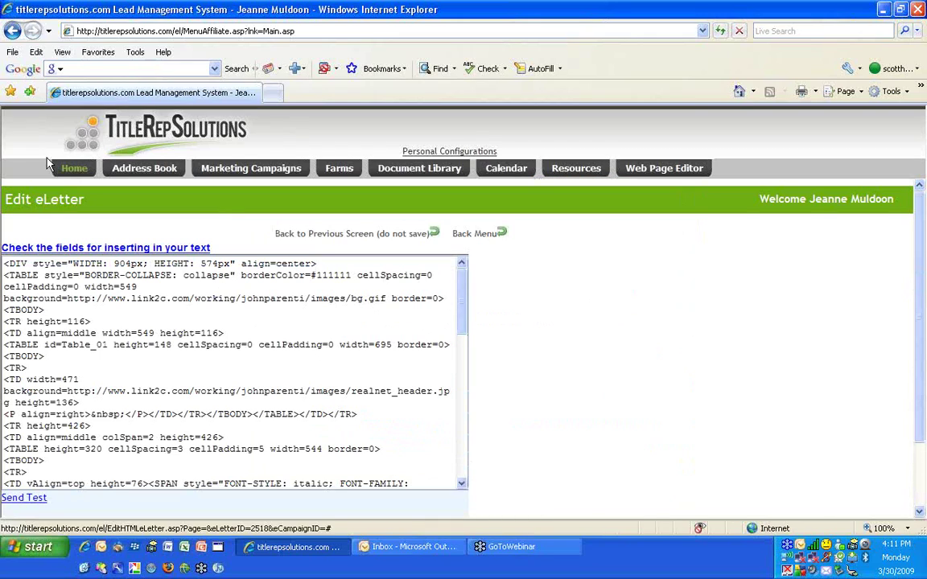
left_click(12, 30)
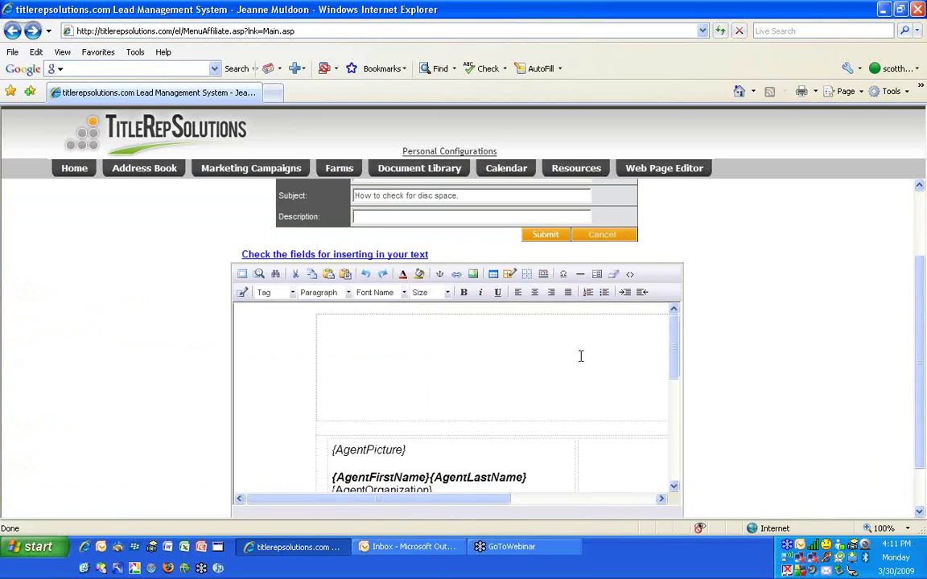
left_click_drag(677, 363, 676, 362)
left_click(262, 306)
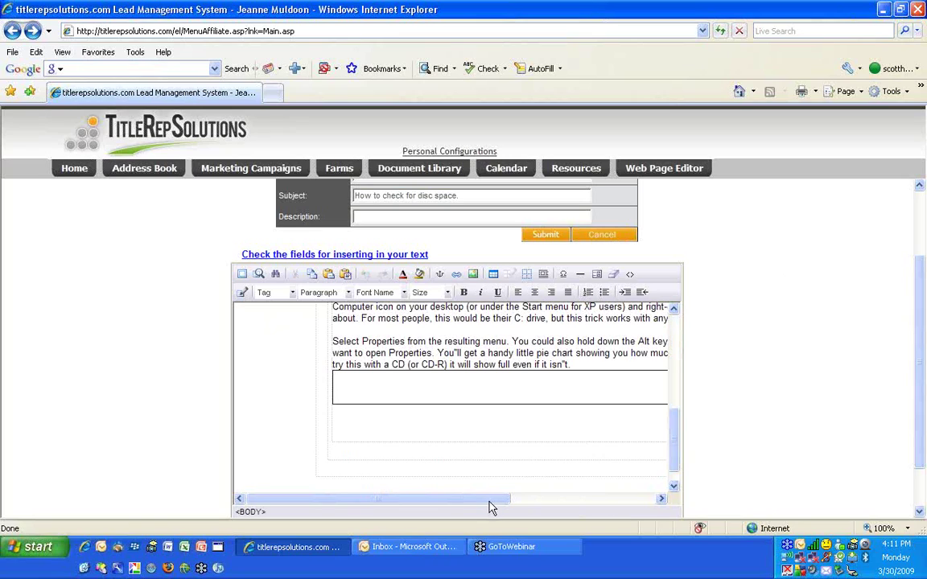
left_click_drag(491, 499, 631, 504)
scroll(531, 435, "up", 5)
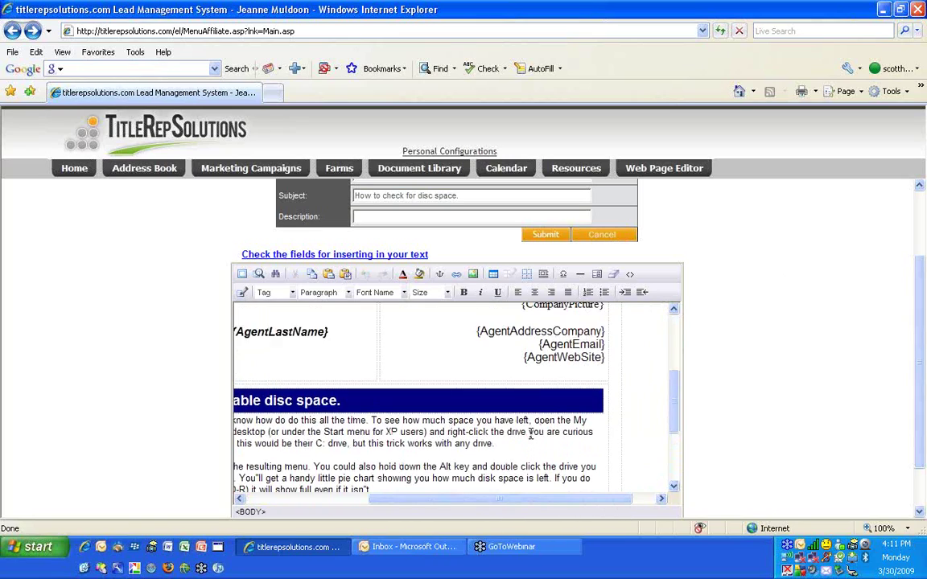
scroll(530, 434, "up", 5)
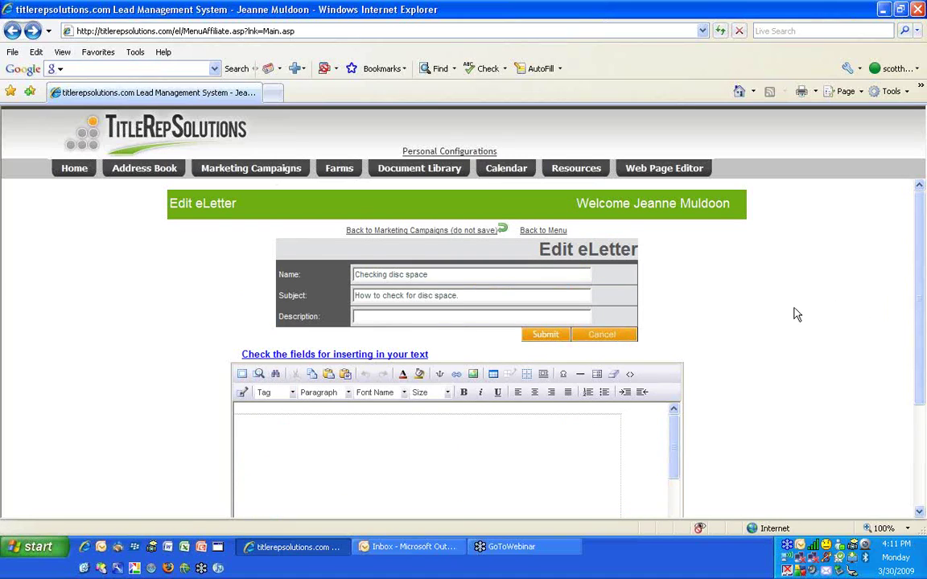
scroll(794, 315, "down", 3)
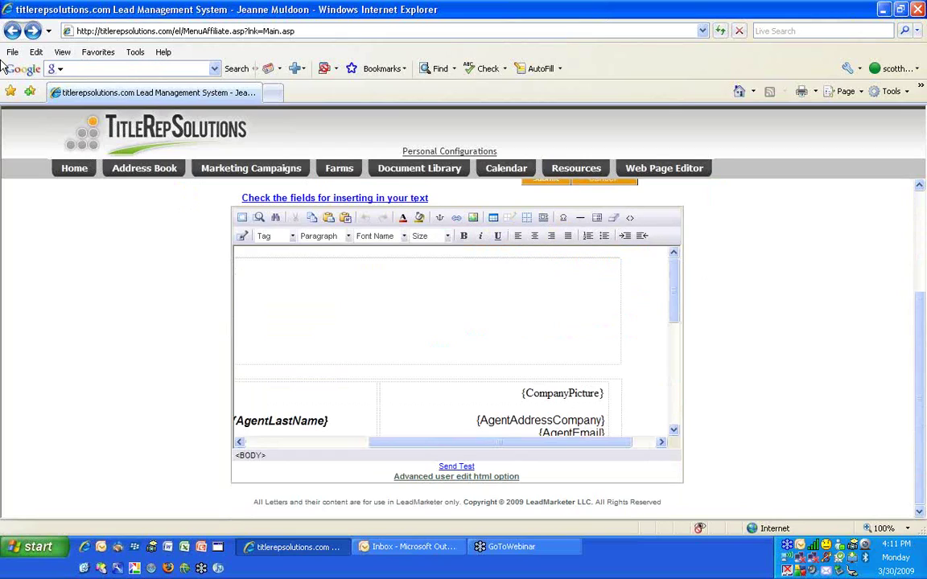
left_click(12, 30)
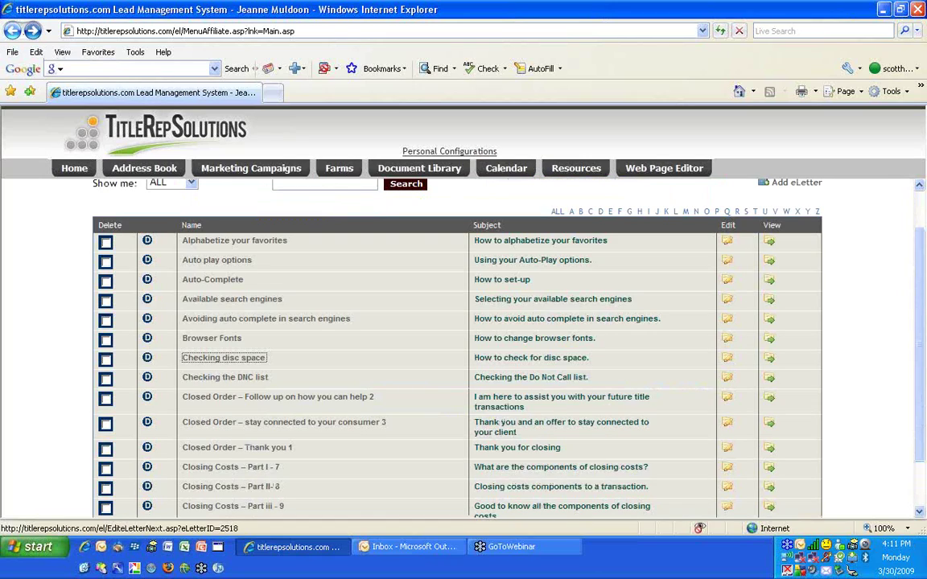
Go back from the eLetter editor to the Manage eCampaigns list of 12 campaigns
left_click(12, 30)
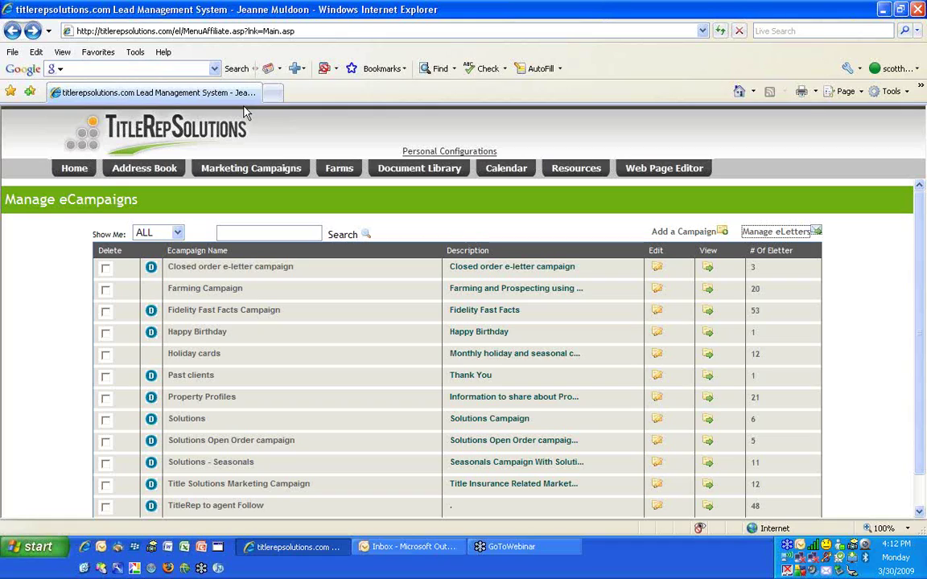
scroll(304, 367, "down", 2)
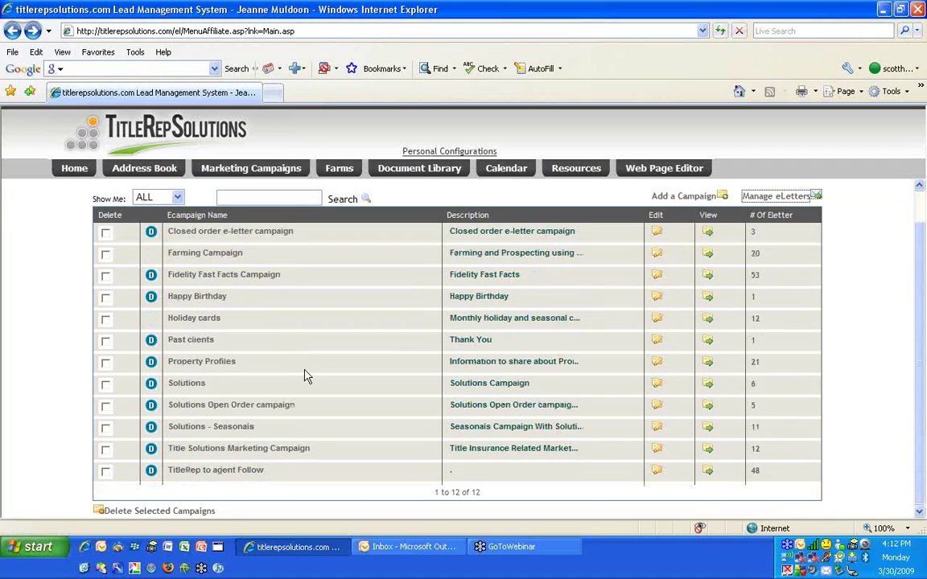
left_click(241, 447)
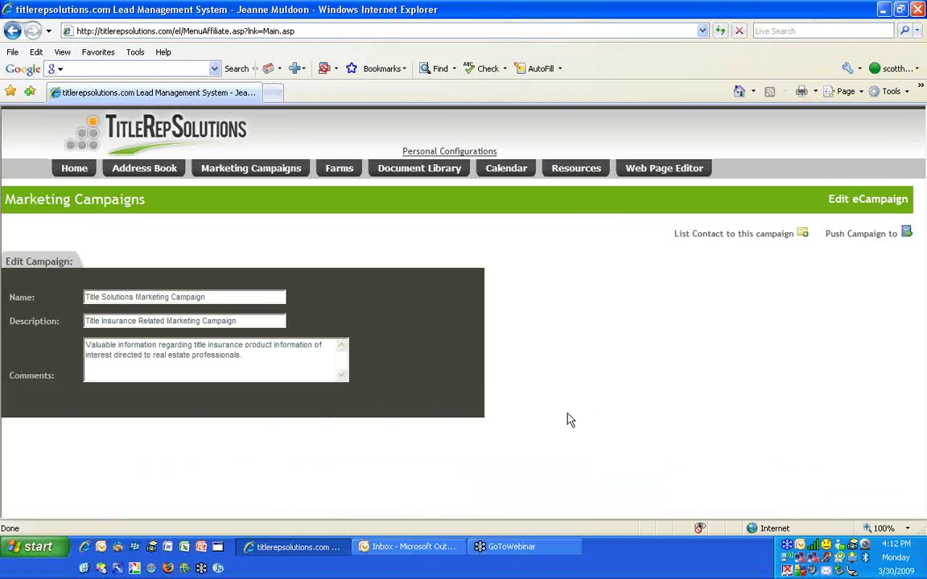
scroll(600, 403, "down", 5)
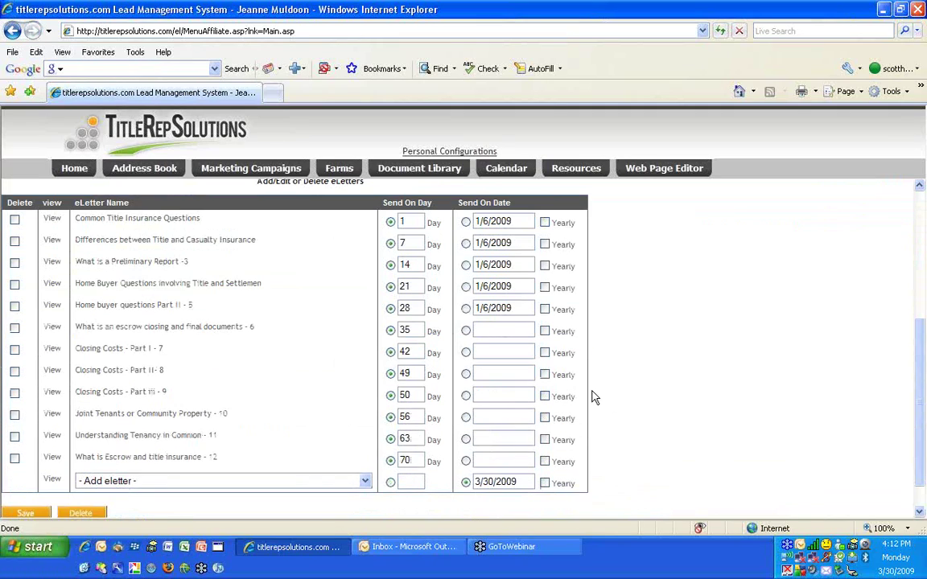
left_click(184, 220)
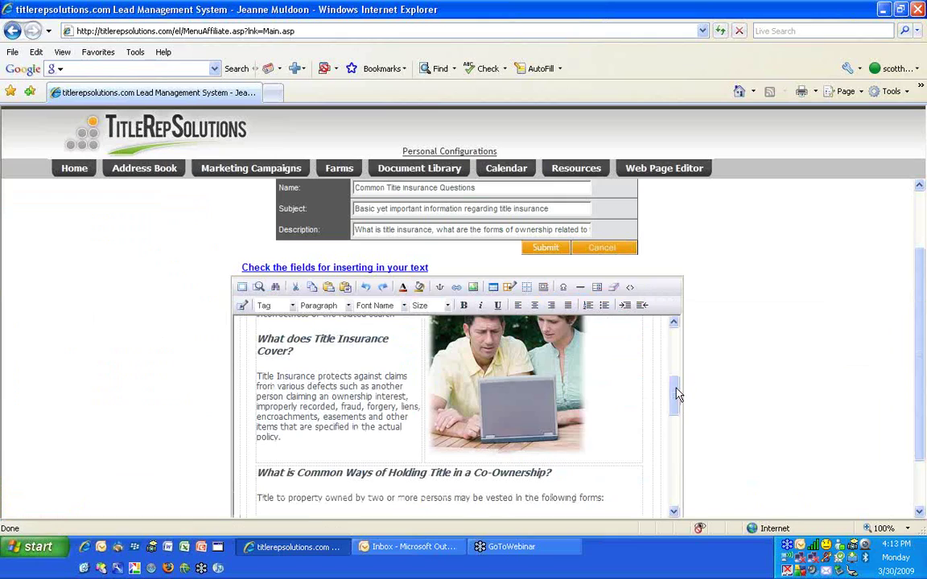
left_click_drag(676, 387, 673, 338)
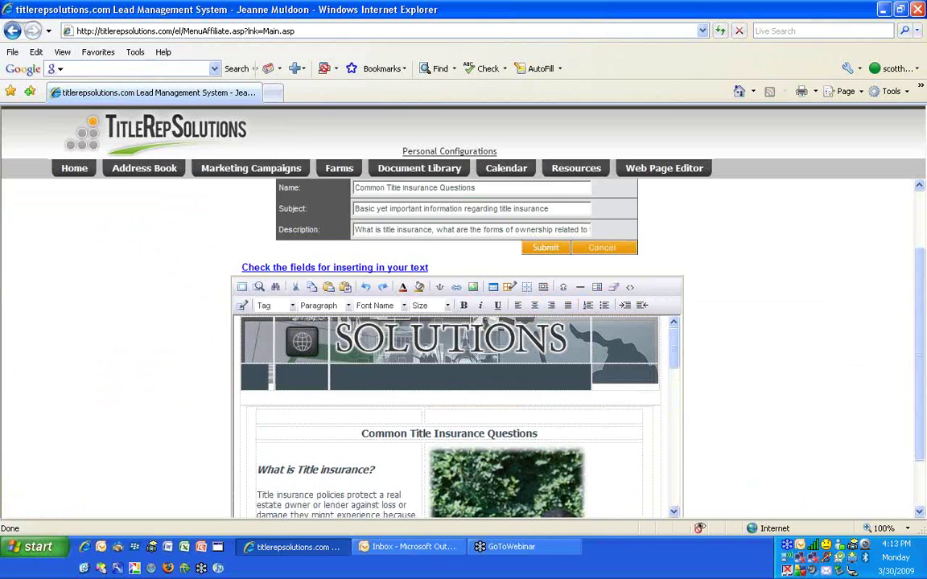
left_click_drag(675, 351, 675, 442)
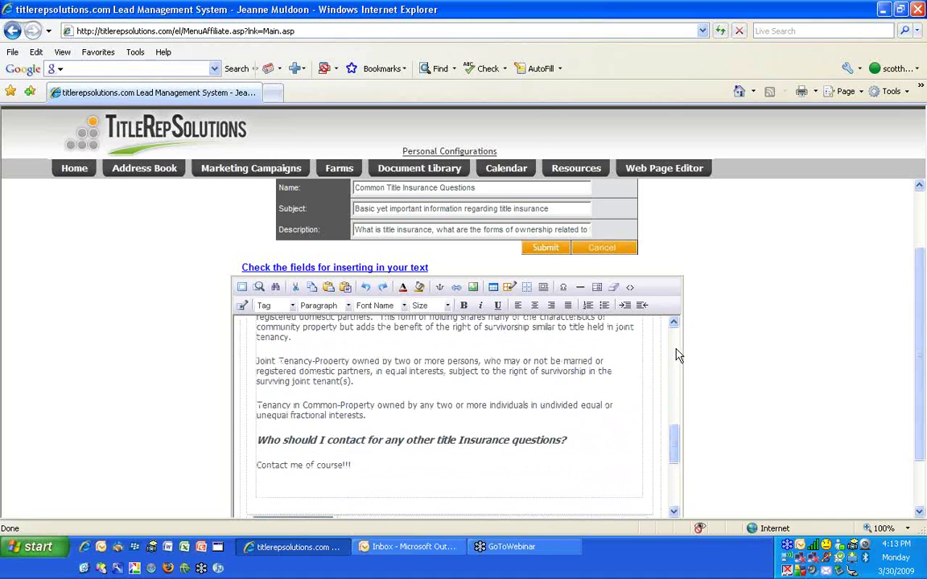
scroll(718, 321, "up", 2)
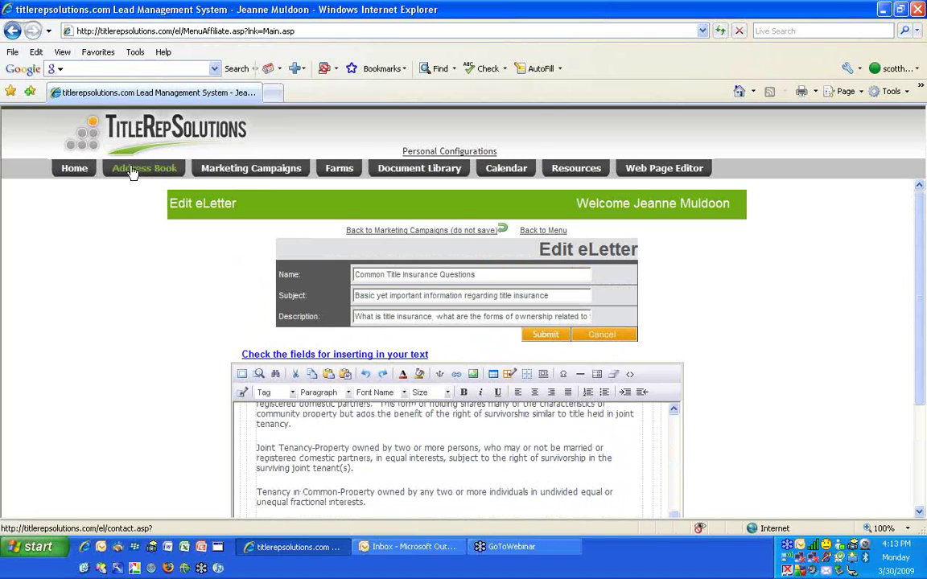
left_click(259, 169)
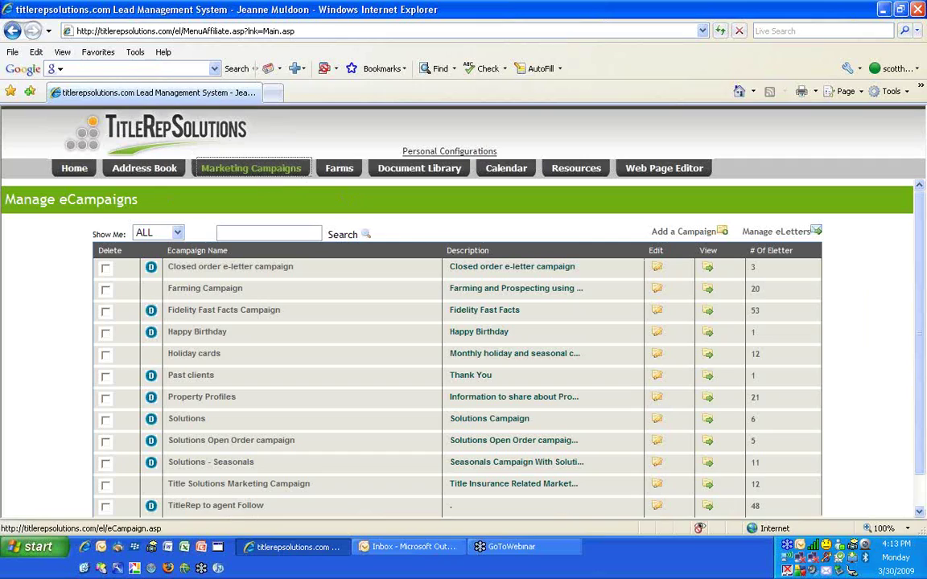
Open the Farming Campaign's Edit eCampaign page and review its scheduled eLetters
left_click(198, 289)
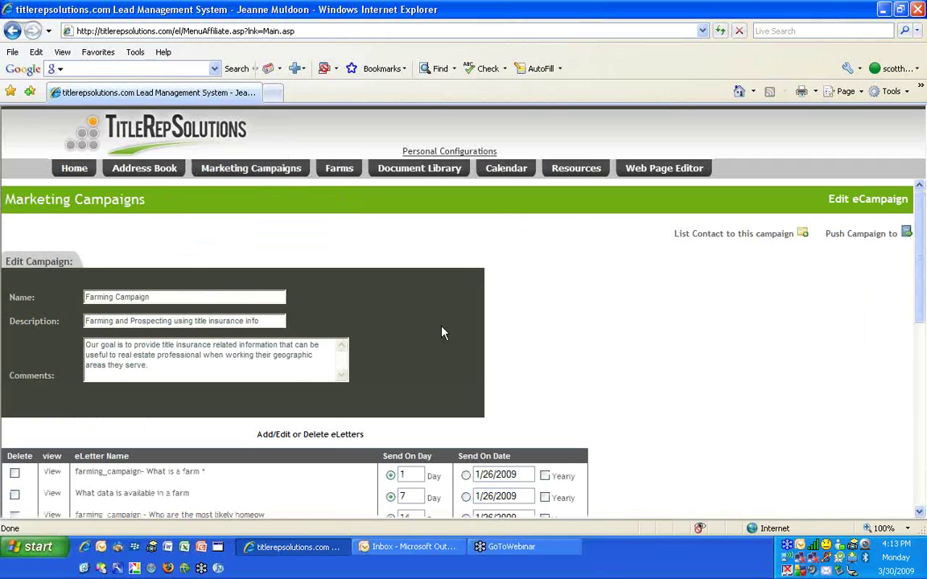
scroll(559, 332, "down", 3)
scroll(310, 410, "up", 3)
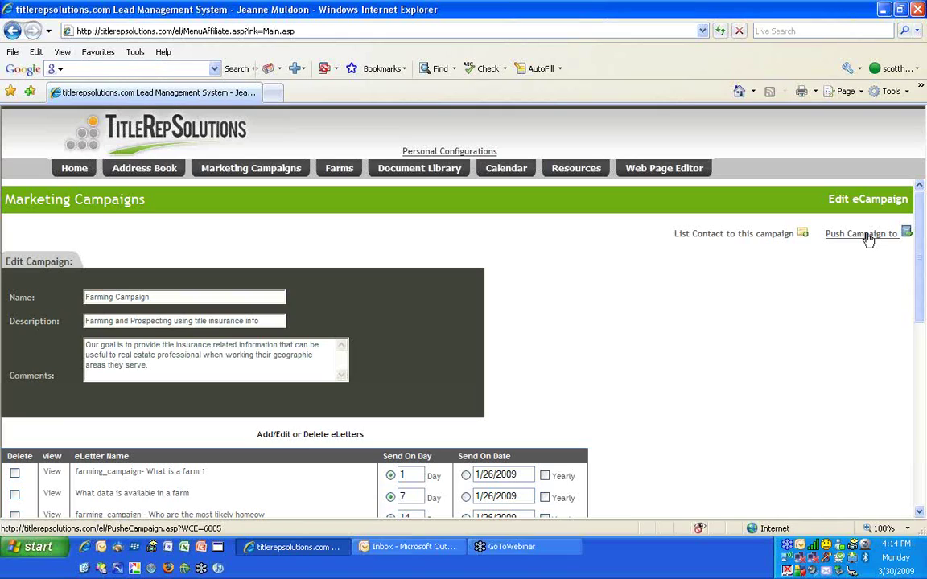
Go home, browse the full Contacts list under the ALL group, then close the browser
left_click(75, 172)
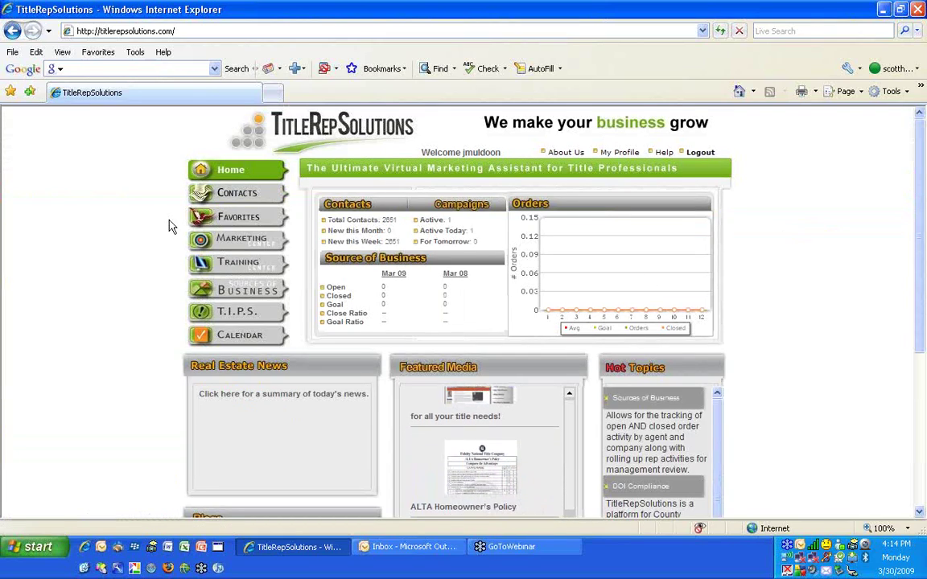
left_click(201, 197)
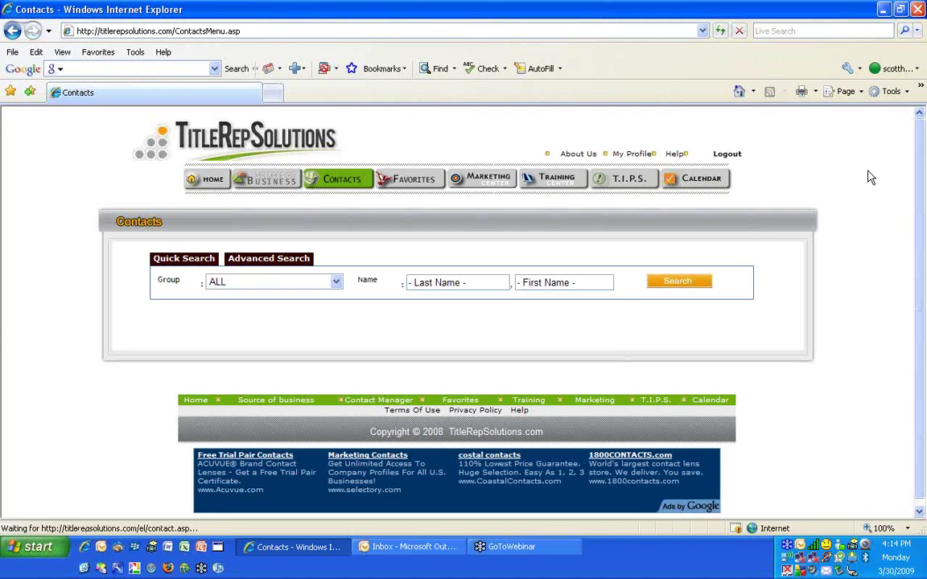
scroll(870, 179, "down", 5)
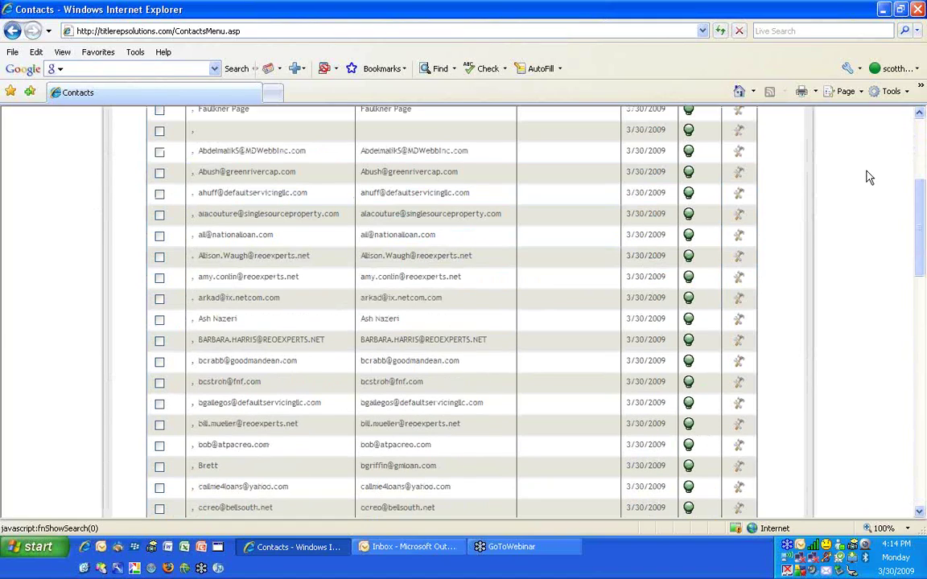
scroll(868, 178, "up", 3)
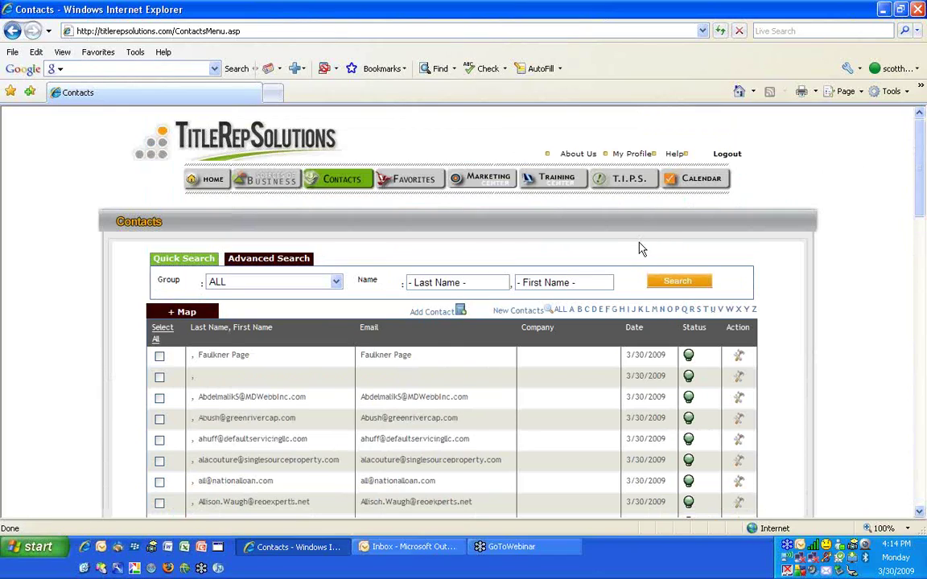
left_click(917, 11)
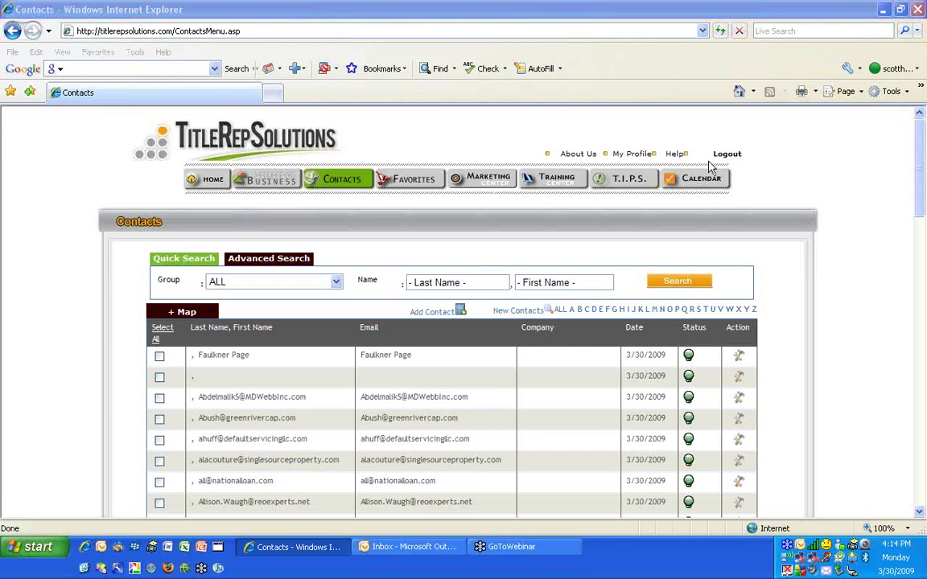